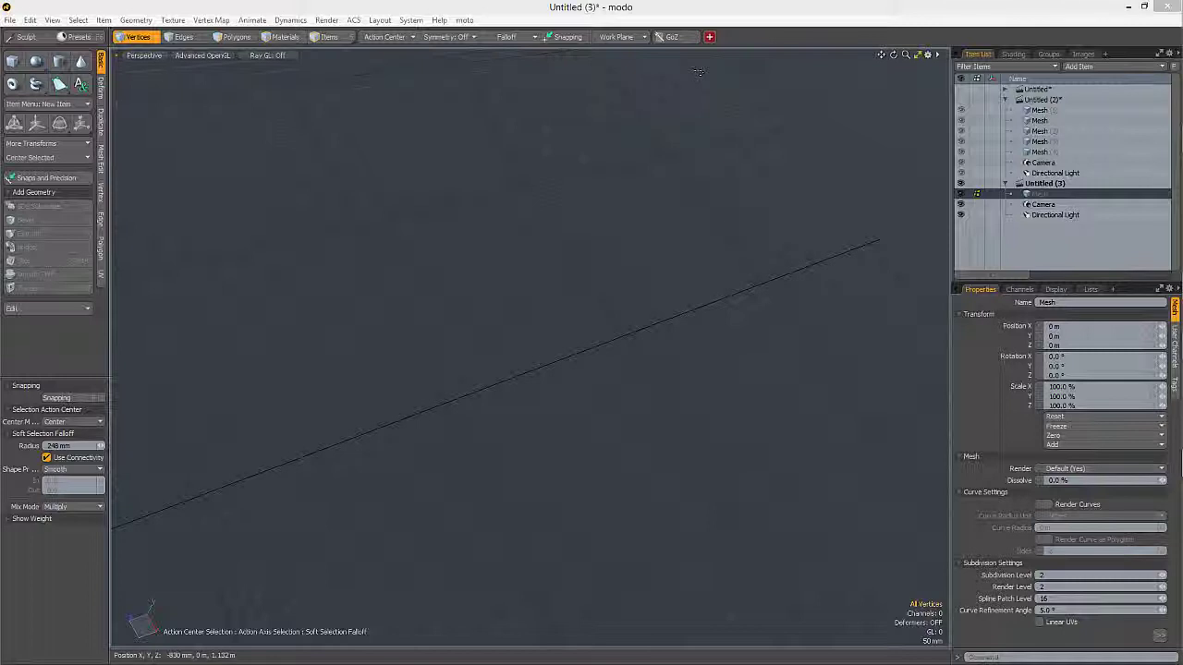
# - Create a 16-sided cylinder around the origin in the front view, with a radius of about 137 mm
pyautogui.press('shift')
pyautogui.keyDown('alt'); pyautogui.moveTo(578, 370); pyautogui.dragTo(475, 366); pyautogui.keyUp('alt')
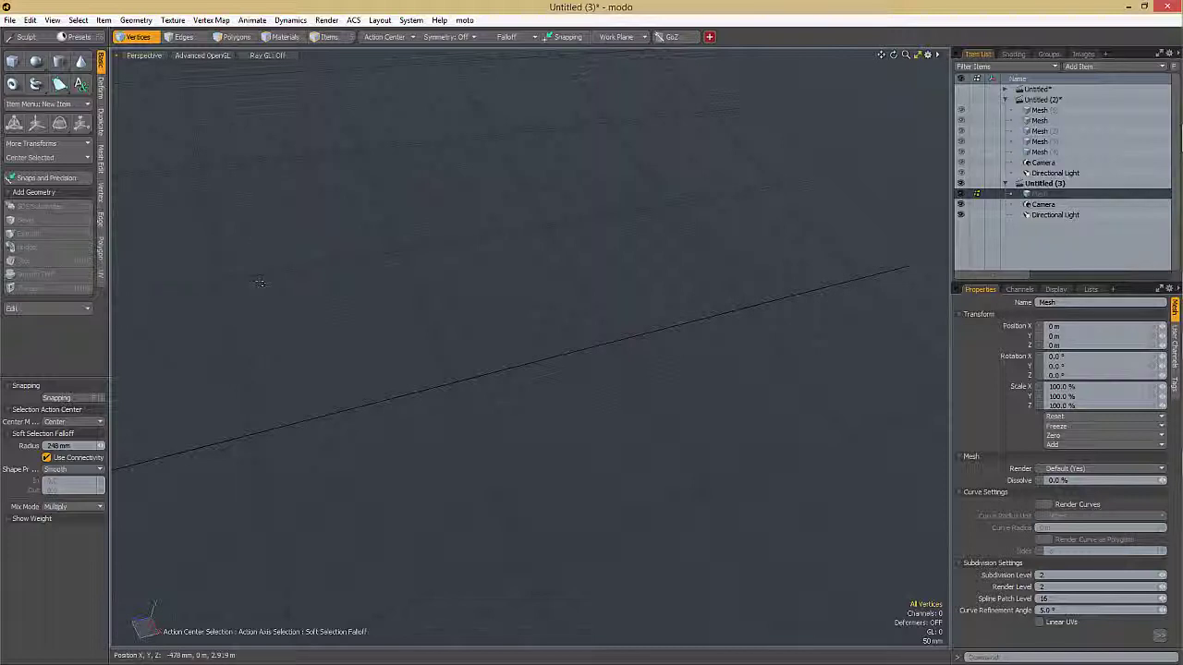
pyautogui.press('2')
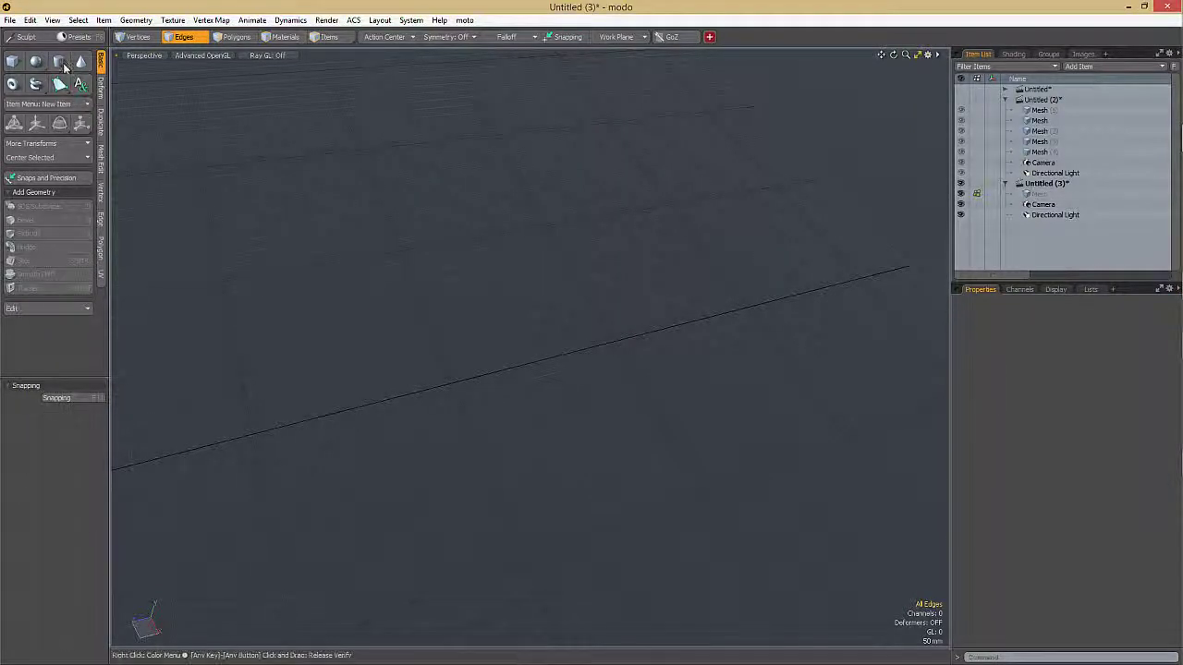
pyautogui.click(59, 62)
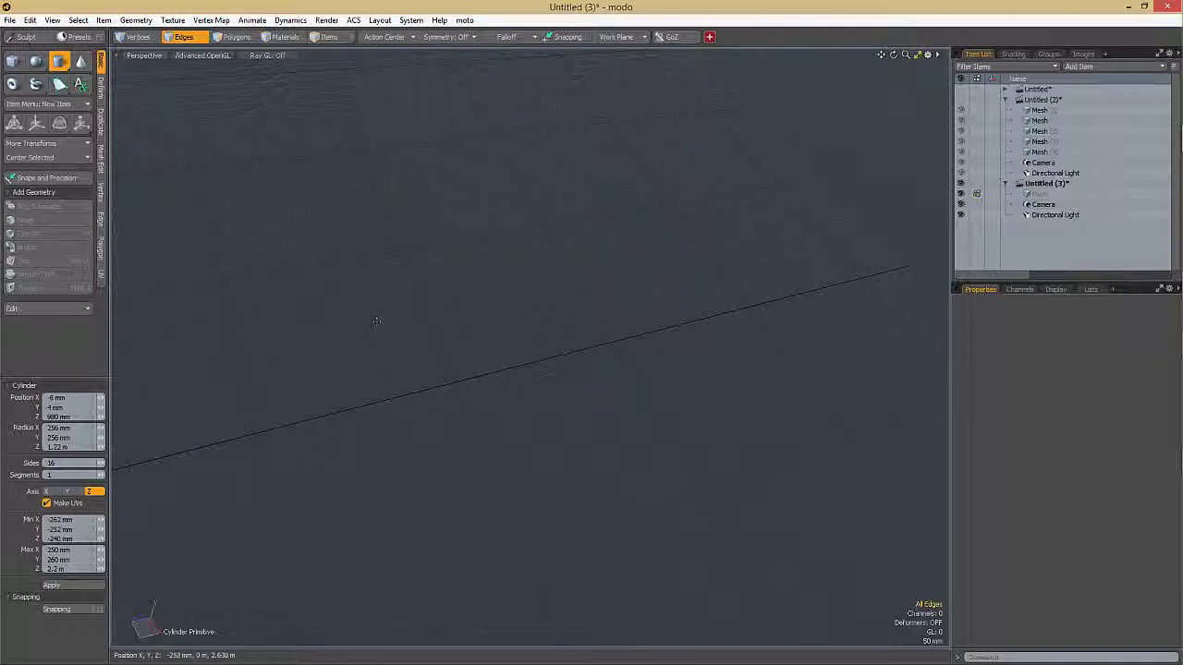
pyautogui.keyDown('alt'); pyautogui.moveTo(457, 370); pyautogui.dragTo(638, 319); pyautogui.keyUp('alt')
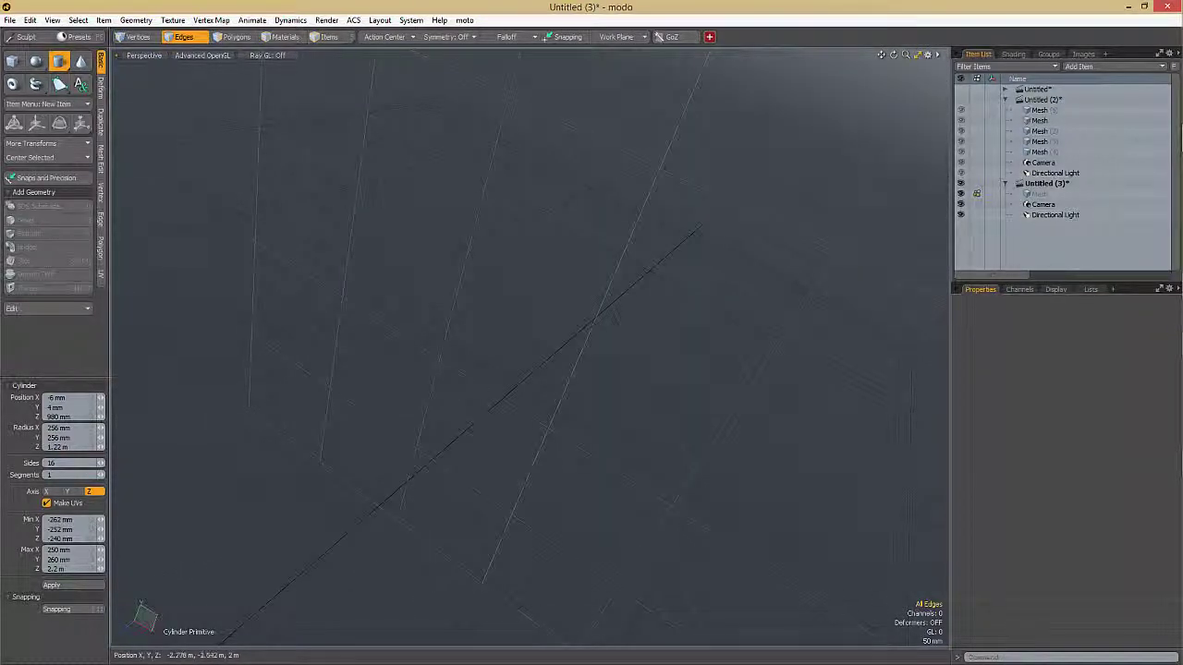
pyautogui.click(74, 462)
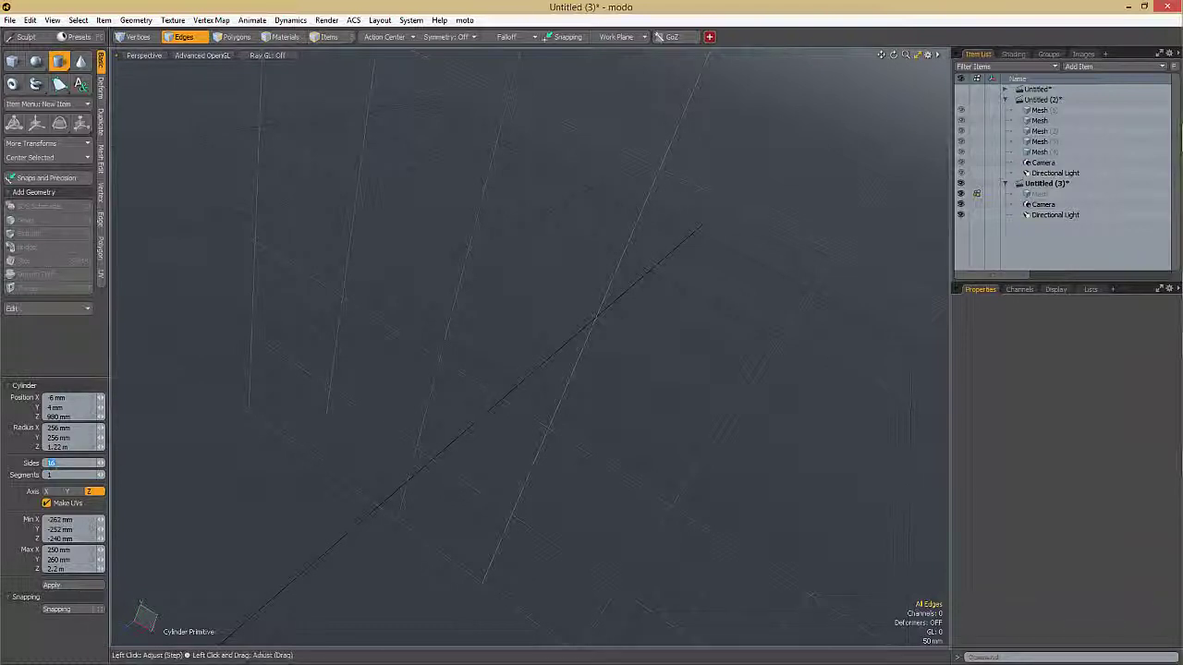
pyautogui.keyDown('alt'); pyautogui.moveTo(422, 496); pyautogui.dragTo(541, 348); pyautogui.keyUp('alt')
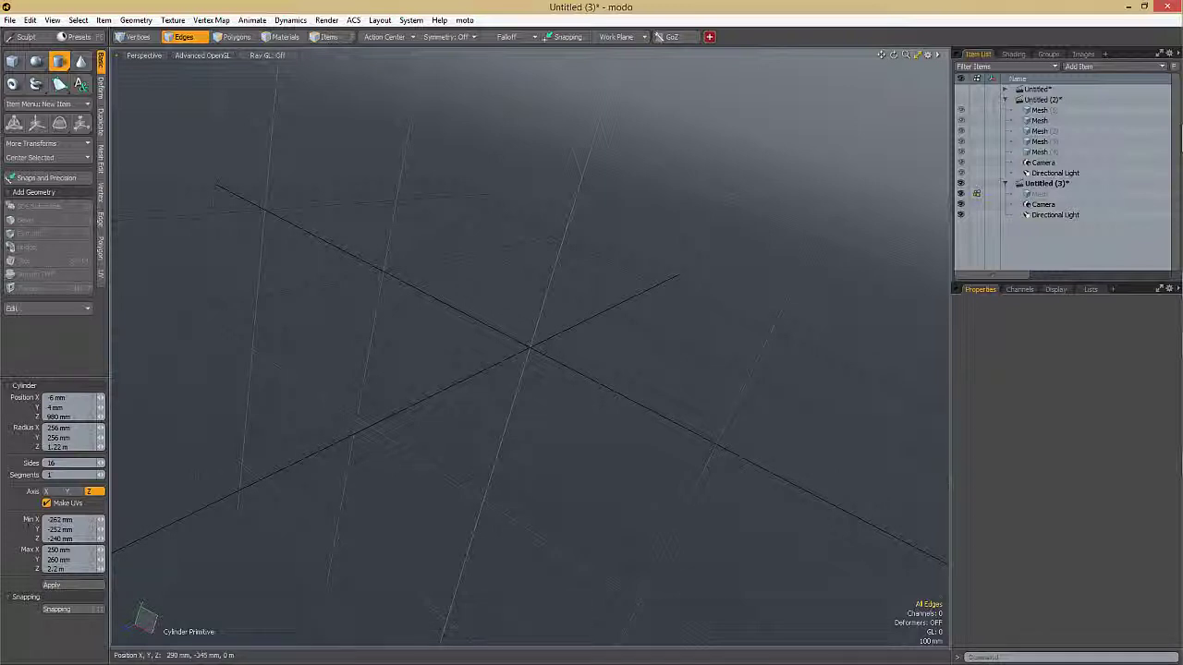
pyautogui.moveTo(522, 393)
pyautogui.keyDown('alt'); pyautogui.mouseDown()
pyautogui.moveTo(570, 331)
pyautogui.moveTo(532, 323)
pyautogui.moveTo(589, 230)
pyautogui.mouseUp(); pyautogui.keyUp('alt')
pyautogui.press('KP_2')
pyautogui.scroll(4, 589, 381)
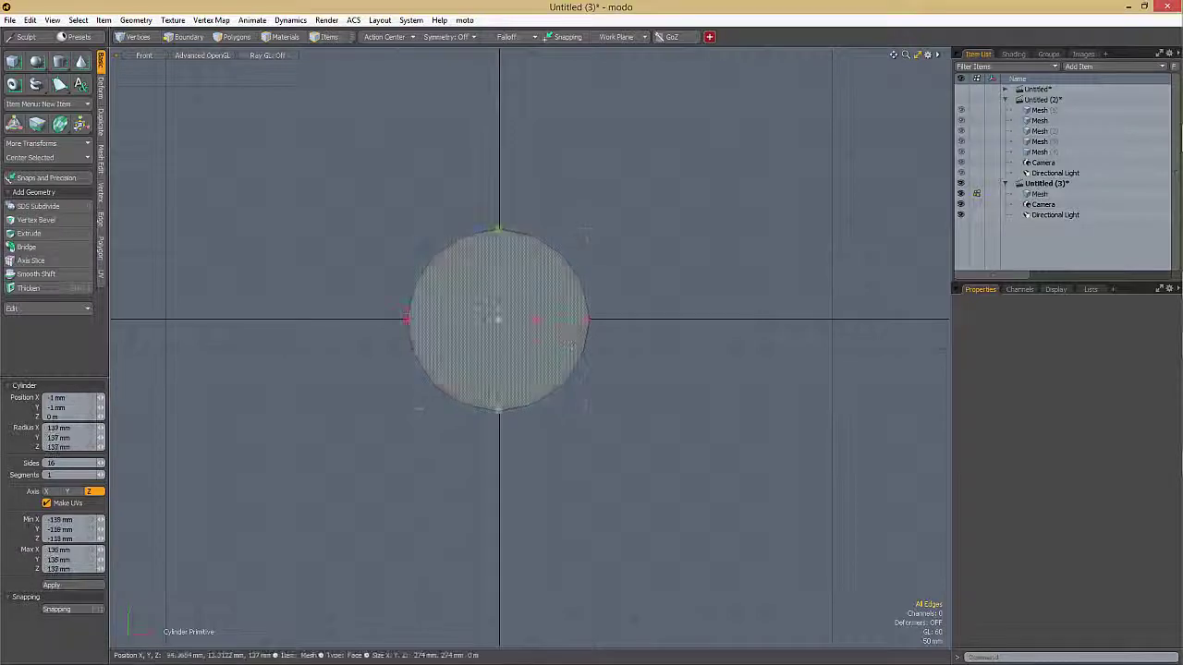
# - Stretch the cylinder along the Z axis to about 1.07 m long and finish the primitive
pyautogui.press('KP_Decimal')
pyautogui.moveTo(510, 312)
pyautogui.keyDown('alt'); pyautogui.mouseDown()
pyautogui.moveTo(361, 392)
pyautogui.moveTo(319, 387)
pyautogui.mouseUp(); pyautogui.keyUp('alt')
pyautogui.keyDown('alt'); pyautogui.moveTo(614, 363); pyautogui.dragTo(600, 383); pyautogui.keyUp('alt')
pyautogui.scroll(-1, 605, 323)
pyautogui.moveTo(608, 319); pyautogui.dragTo(854, 201)
pyautogui.keyDown('alt'); pyautogui.keyDown('shift'); pyautogui.moveTo(814, 218); pyautogui.dragTo(689, 232); pyautogui.keyUp('shift'); pyautogui.keyUp('alt')
pyautogui.moveTo(338, 354); pyautogui.dragTo(273, 364)
pyautogui.moveTo(273, 364)
pyautogui.keyDown('alt'); pyautogui.mouseDown()
pyautogui.moveTo(347, 384)
pyautogui.moveTo(384, 379)
pyautogui.moveTo(277, 360)
pyautogui.mouseUp(); pyautogui.keyUp('alt')
pyautogui.moveTo(396, 326); pyautogui.dragTo(465, 355)
pyautogui.press('space')
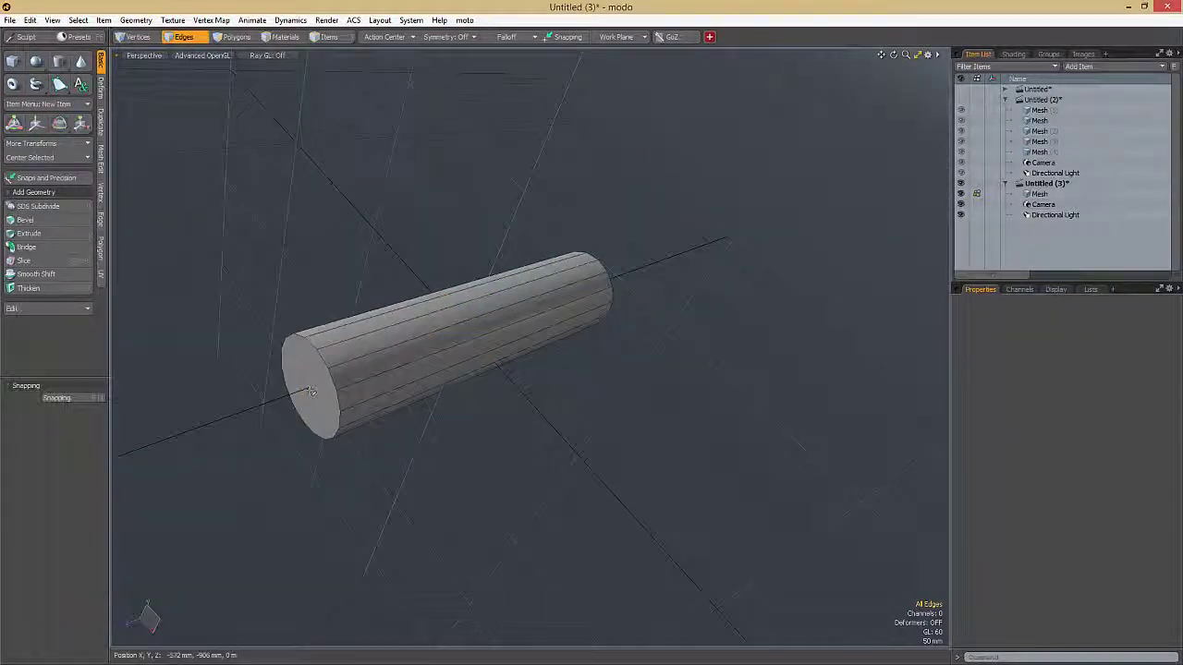
# - Center the cylinder's geometry on all axes
pyautogui.click(59, 160)
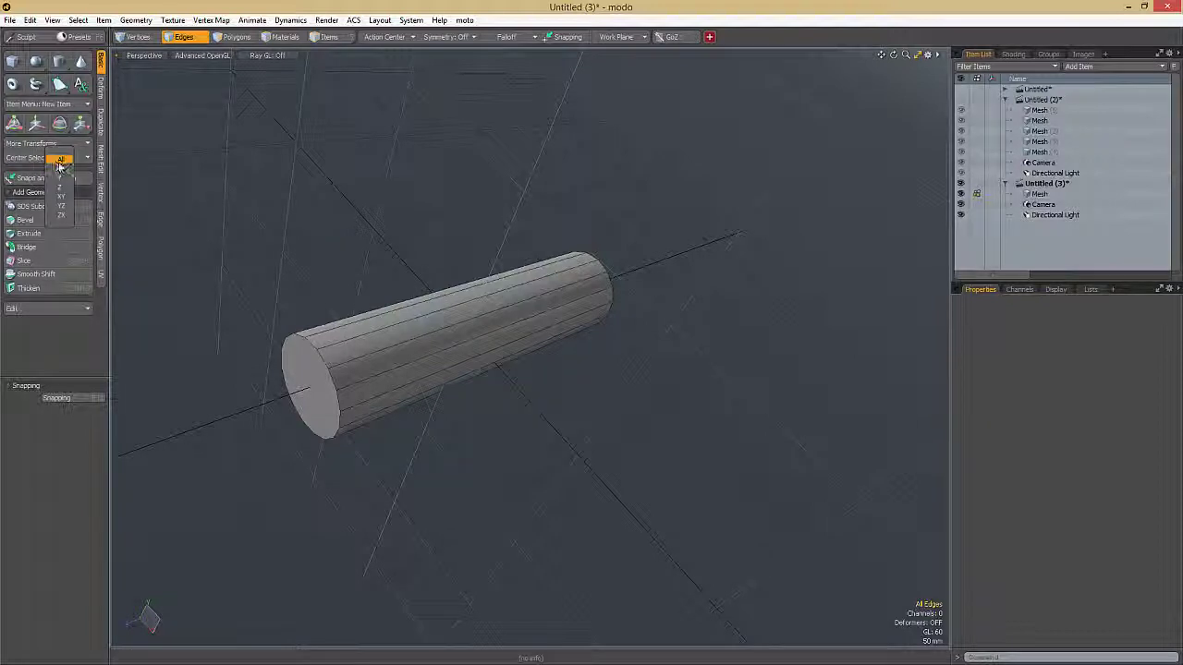
pyautogui.click(60, 163)
pyautogui.keyDown('alt'); pyautogui.moveTo(415, 465); pyautogui.dragTo(506, 369); pyautogui.keyUp('alt')
pyautogui.click(76, 161)
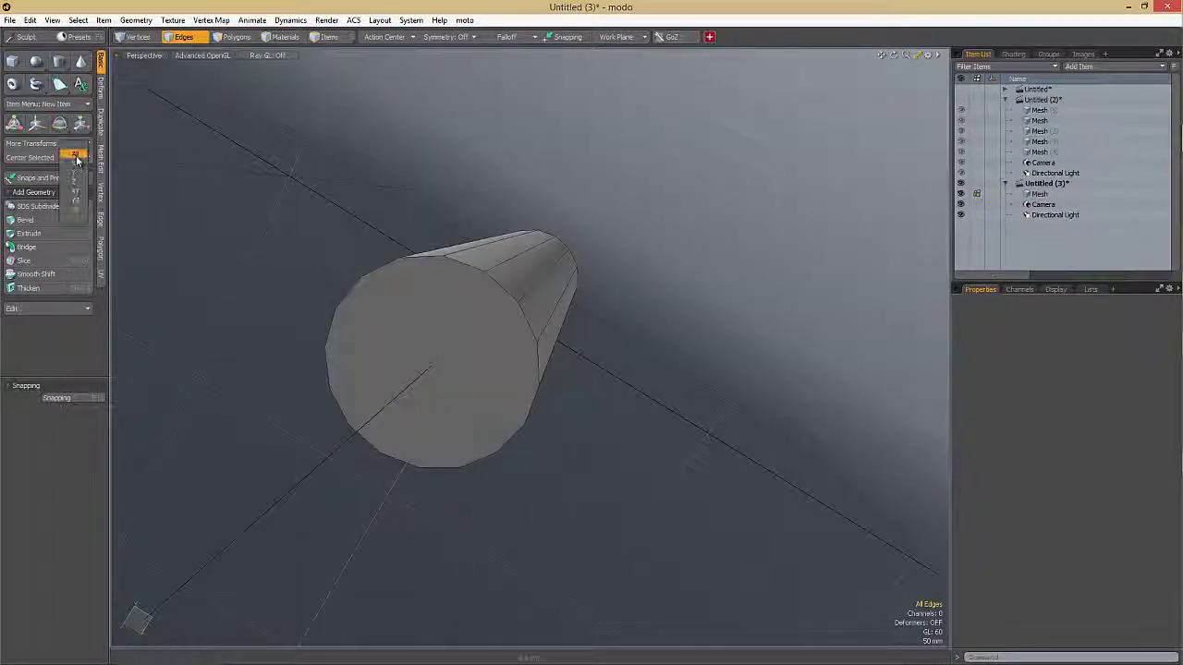
pyautogui.click(78, 158)
pyautogui.keyDown('alt'); pyautogui.moveTo(420, 340); pyautogui.dragTo(423, 350); pyautogui.keyUp('alt')
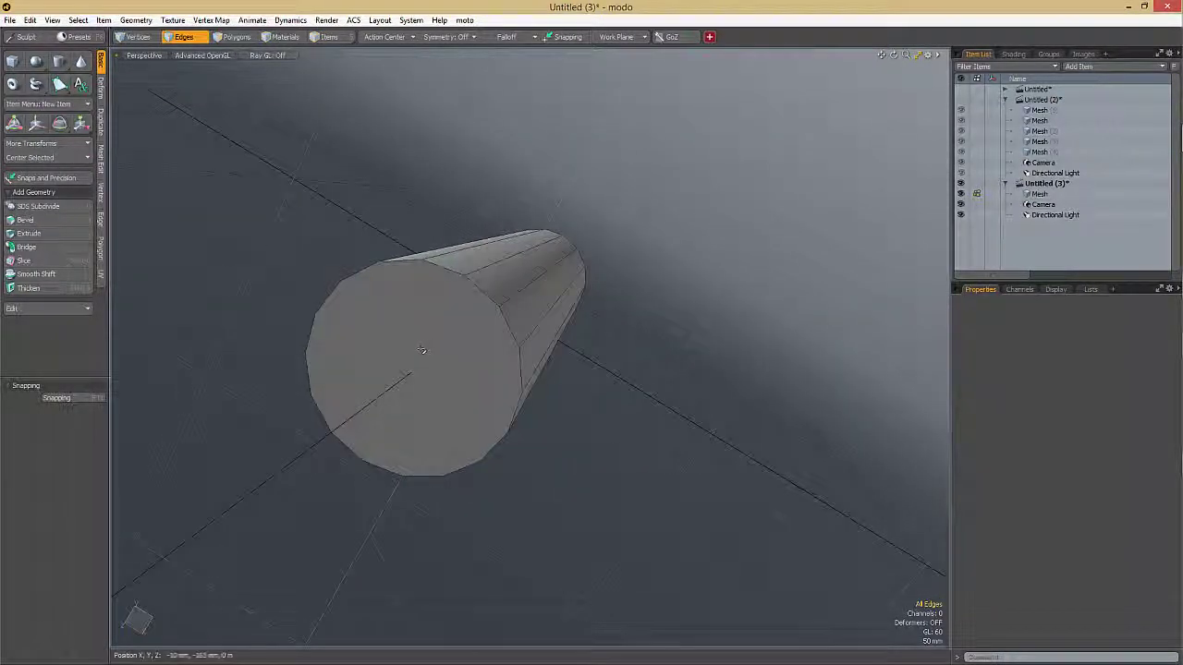
# - Duplicate the cylinder and move the copy along the Z axis to about -856 mm
pyautogui.scroll(-3, 556, 345)
pyautogui.keyDown('alt'); pyautogui.moveTo(739, 334); pyautogui.dragTo(444, 323); pyautogui.keyUp('alt')
pyautogui.click(567, 316)
pyautogui.press('w')
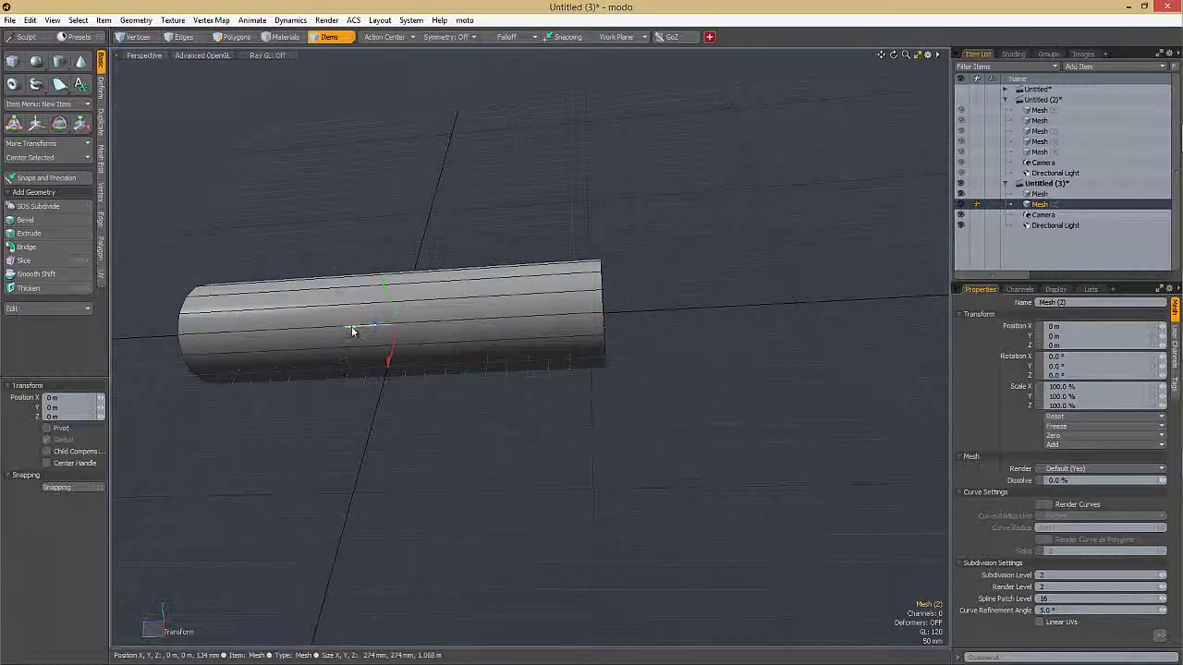
pyautogui.moveTo(351, 330); pyautogui.dragTo(475, 416)
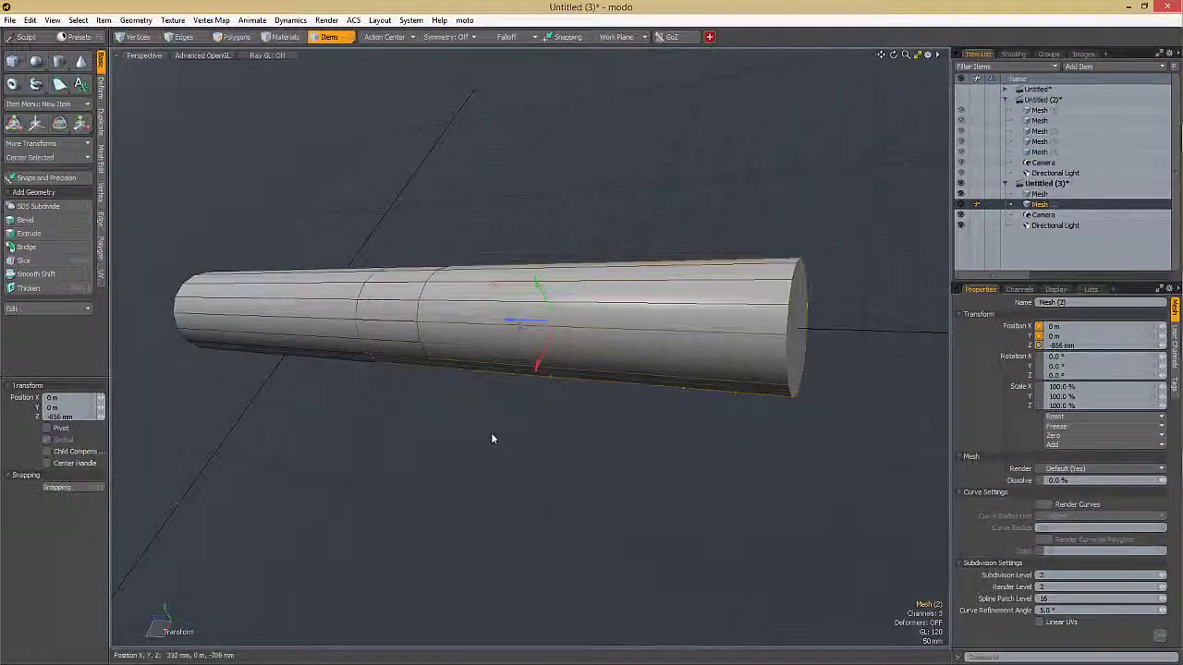
# - Scale the copied cylinder to 85% in X and Y and slide it partly out of the first tube
pyautogui.press('r')
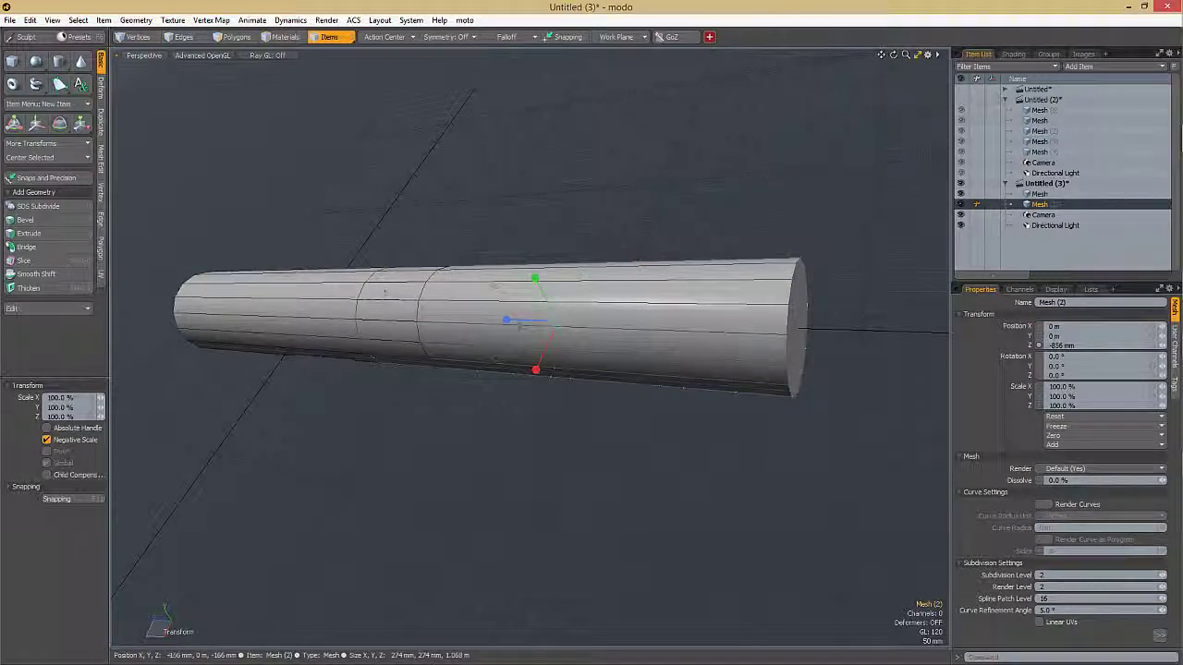
pyautogui.keyDown('alt'); pyautogui.moveTo(502, 343); pyautogui.dragTo(586, 327); pyautogui.keyUp('alt')
pyautogui.press('w')
pyautogui.keyDown('alt'); pyautogui.keyDown('shift'); pyautogui.moveTo(586, 327); pyautogui.dragTo(510, 312); pyautogui.keyUp('shift'); pyautogui.keyUp('alt')
pyautogui.press('q')
pyautogui.click(756, 274)
# - Shorten the second tube by moving the 16 edges of its outer end about 308 mm along Z
pyautogui.press('2')
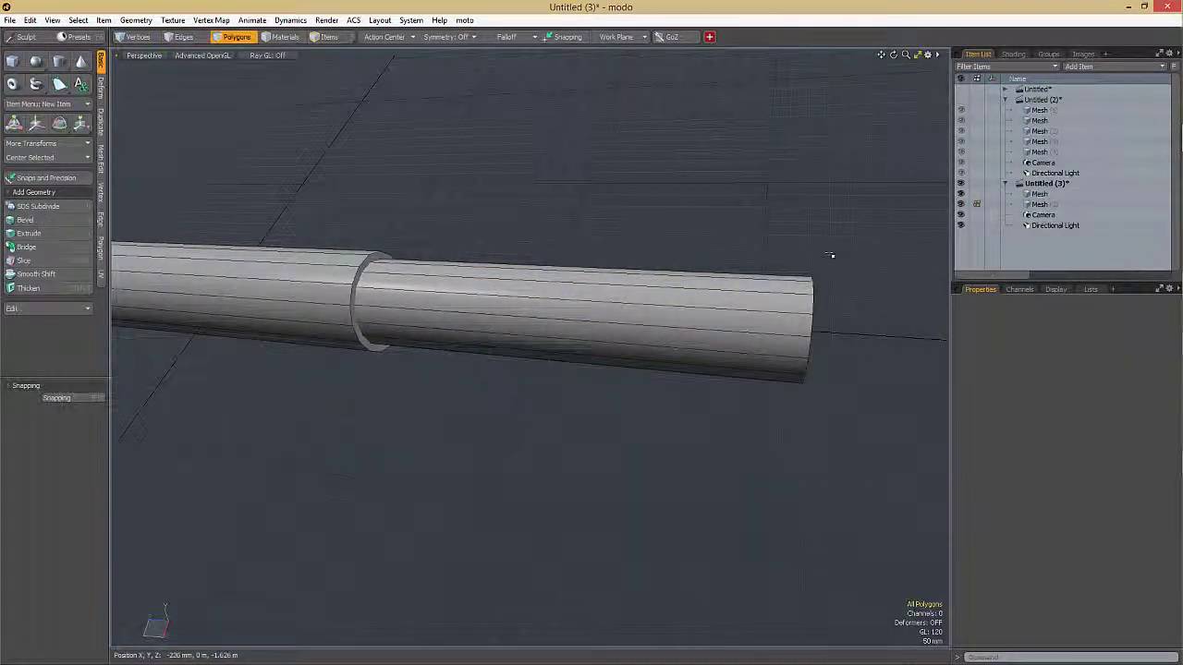
pyautogui.moveTo(830, 237); pyautogui.dragTo(706, 359, button='right')
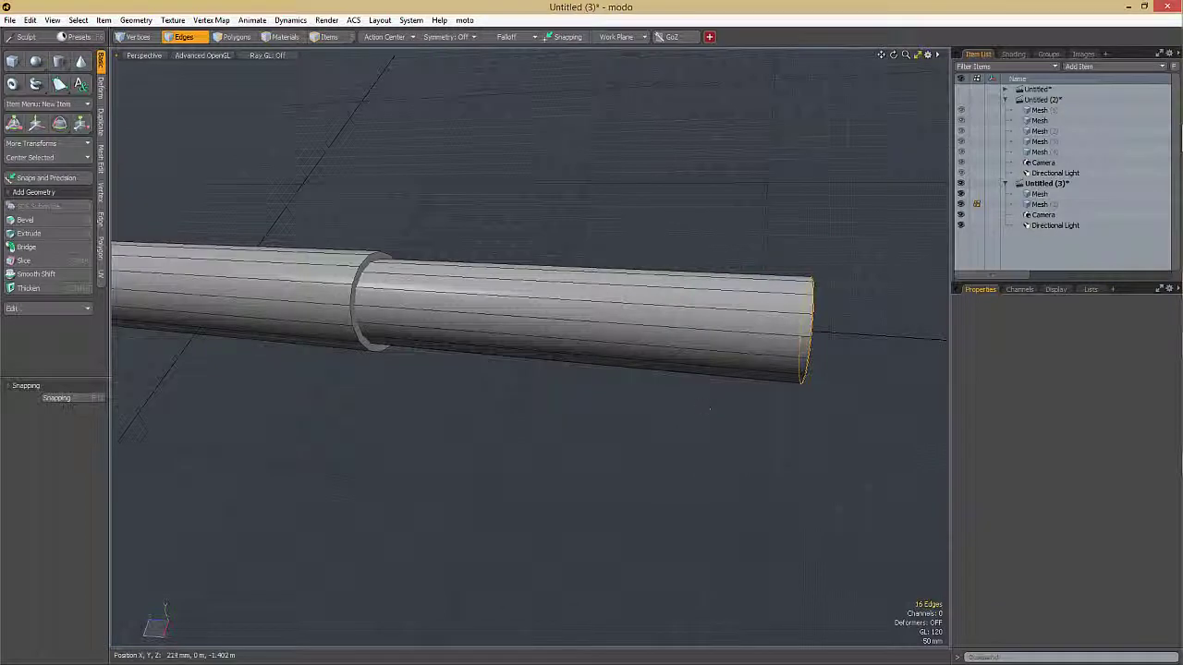
pyautogui.press('w')
pyautogui.moveTo(760, 327); pyautogui.dragTo(689, 366)
pyautogui.moveTo(712, 326); pyautogui.dragTo(654, 320)
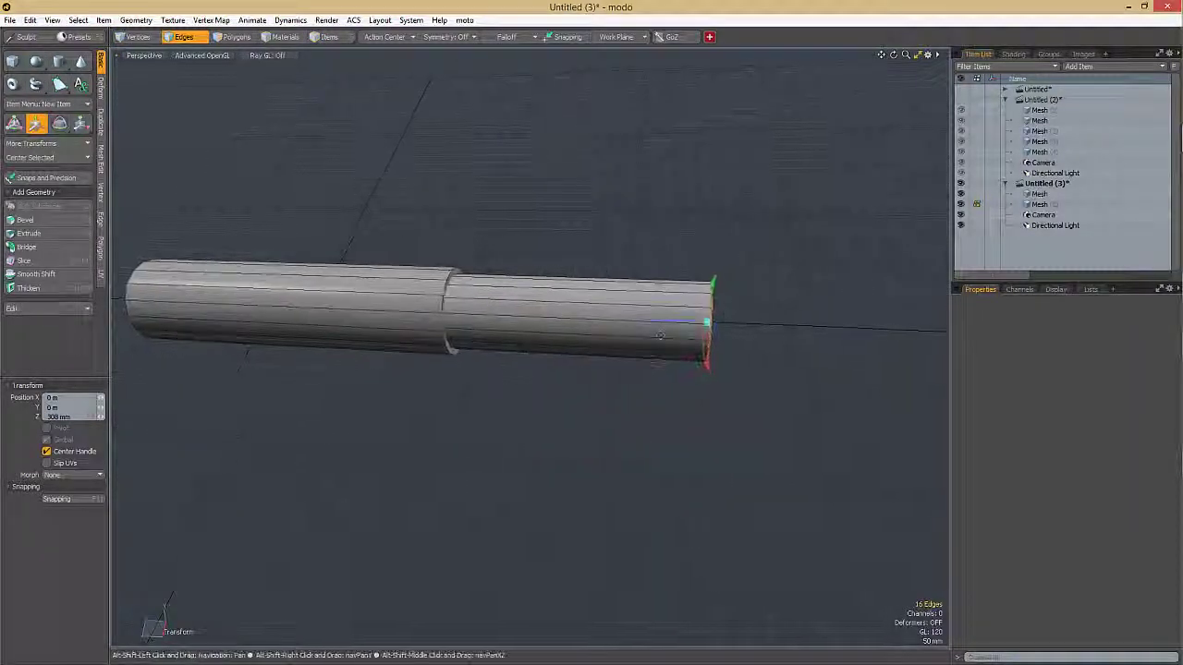
pyautogui.press('q')
pyautogui.click(697, 277)
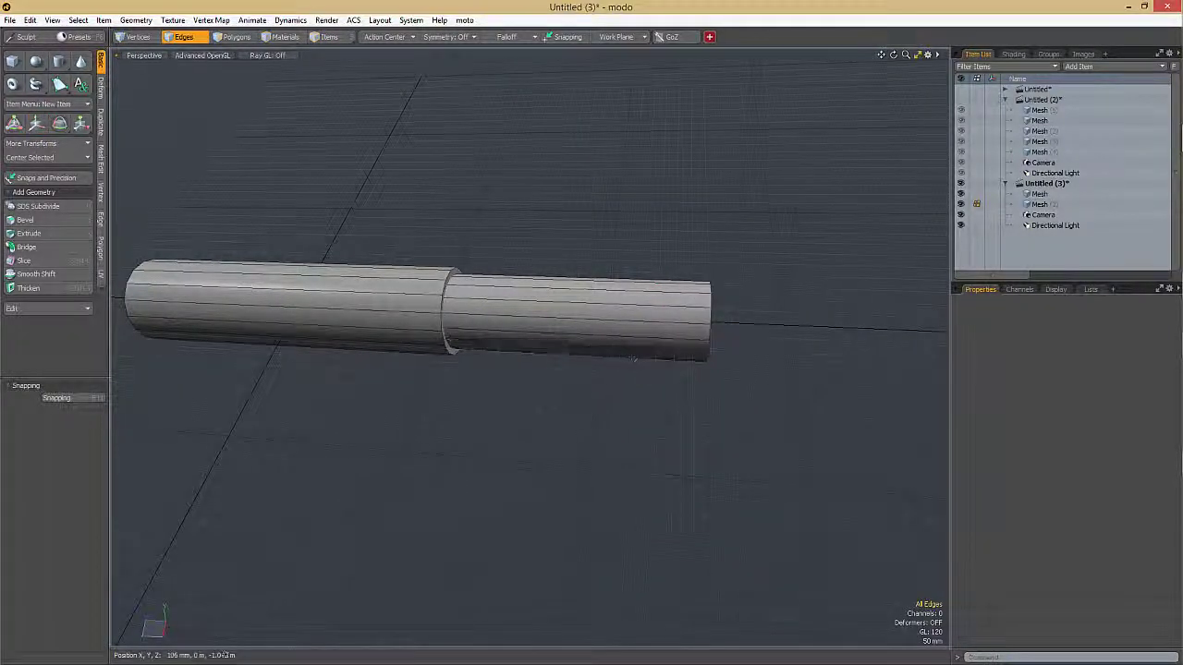
# - Add a default sphere and a default cube, and delete both meshes
pyautogui.keyDown('alt'); pyautogui.keyDown('shift'); pyautogui.moveTo(543, 347); pyautogui.dragTo(509, 336); pyautogui.keyUp('shift'); pyautogui.keyUp('alt')
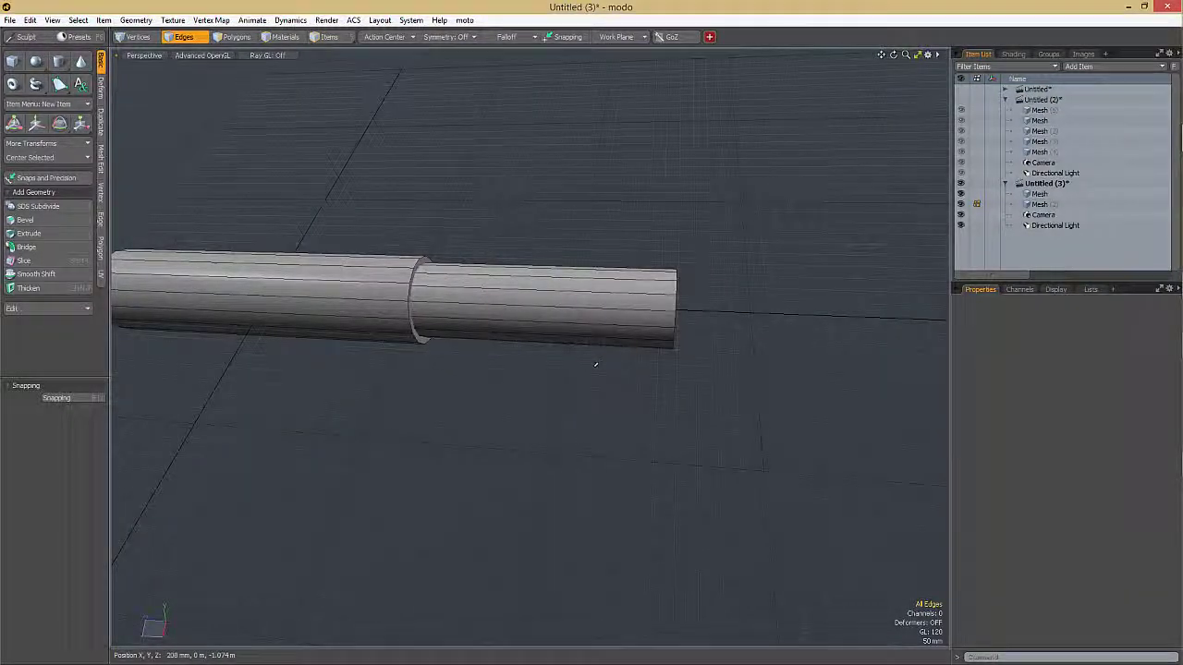
pyautogui.press('F2')
pyautogui.click(618, 123)
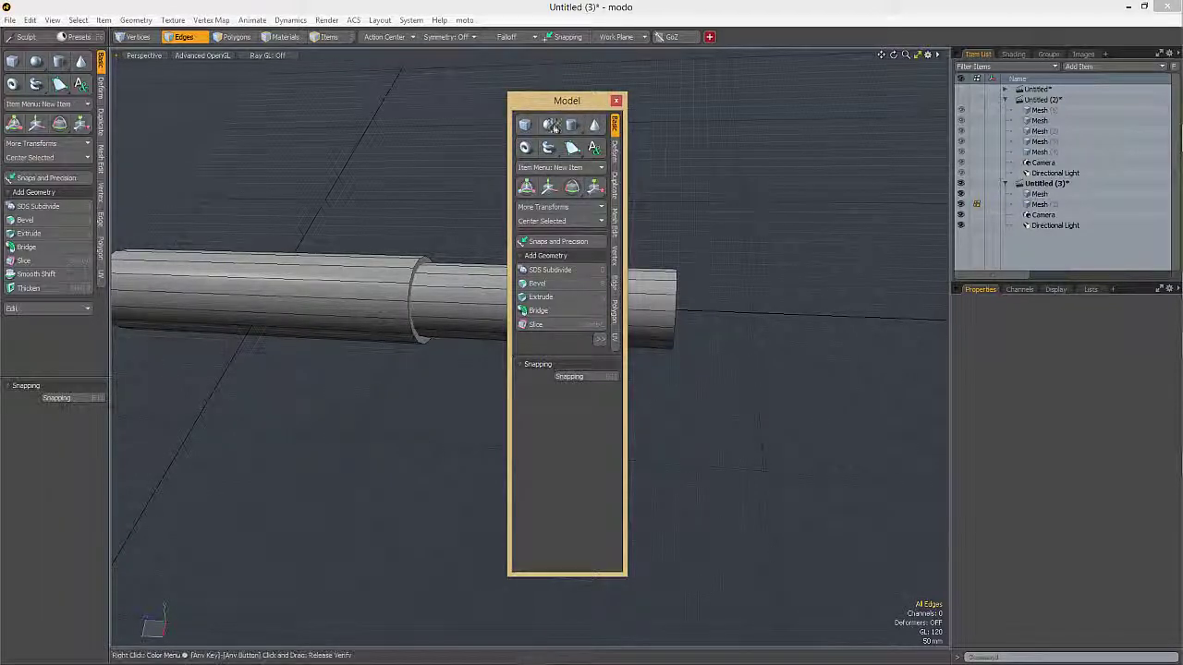
pyautogui.keyDown('ctrl'); pyautogui.click(552, 127); pyautogui.keyUp('ctrl')
pyautogui.keyDown('ctrl'); pyautogui.click(527, 127); pyautogui.keyUp('ctrl')
pyautogui.click(616, 100)
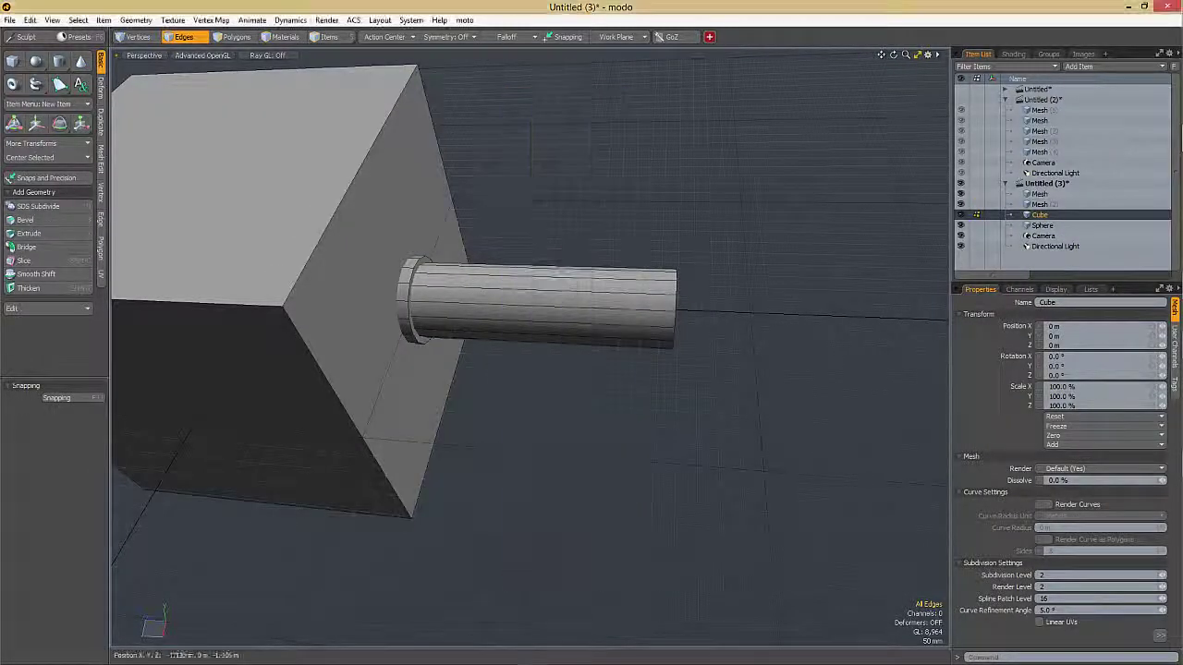
pyautogui.press('Delete')
pyautogui.press('Delete')
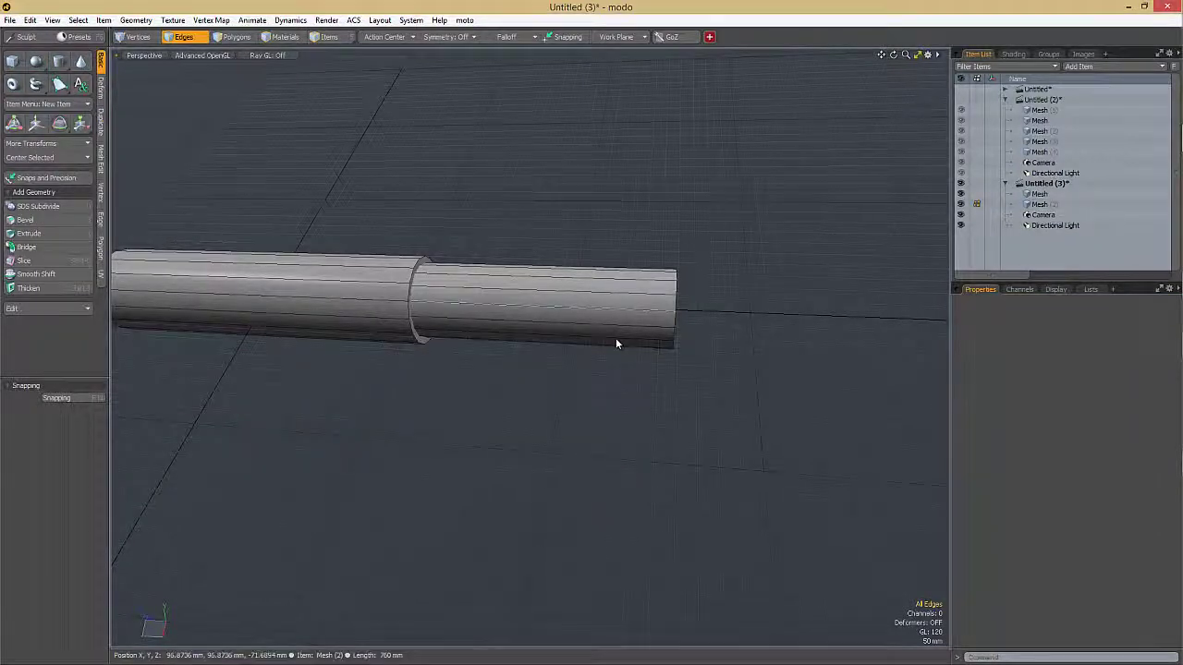
# - Duplicate the second tube, scale the copy to 70% in X and Y, and extend it to Z -1.78 m
pyautogui.press('5')
pyautogui.click(642, 344)
pyautogui.keyDown('alt'); pyautogui.keyDown('shift'); pyautogui.moveTo(702, 364); pyautogui.dragTo(629, 346); pyautogui.keyUp('shift'); pyautogui.keyUp('alt')
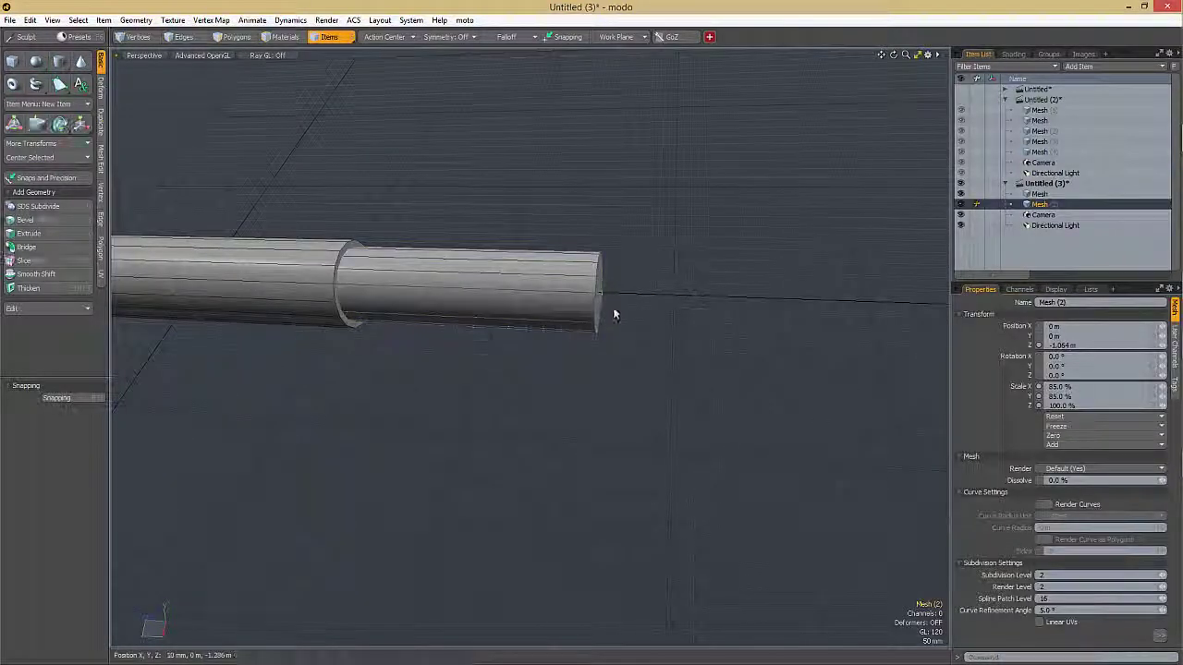
pyautogui.hotkey('ctrl', 'd')
pyautogui.press('w')
pyautogui.moveTo(480, 288); pyautogui.dragTo(603, 323)
pyautogui.press('r')
pyautogui.press('w')
pyautogui.keyDown('alt'); pyautogui.keyDown('shift'); pyautogui.moveTo(734, 357); pyautogui.dragTo(560, 342); pyautogui.keyUp('shift'); pyautogui.keyUp('alt')
pyautogui.press('q')
pyautogui.press('2')
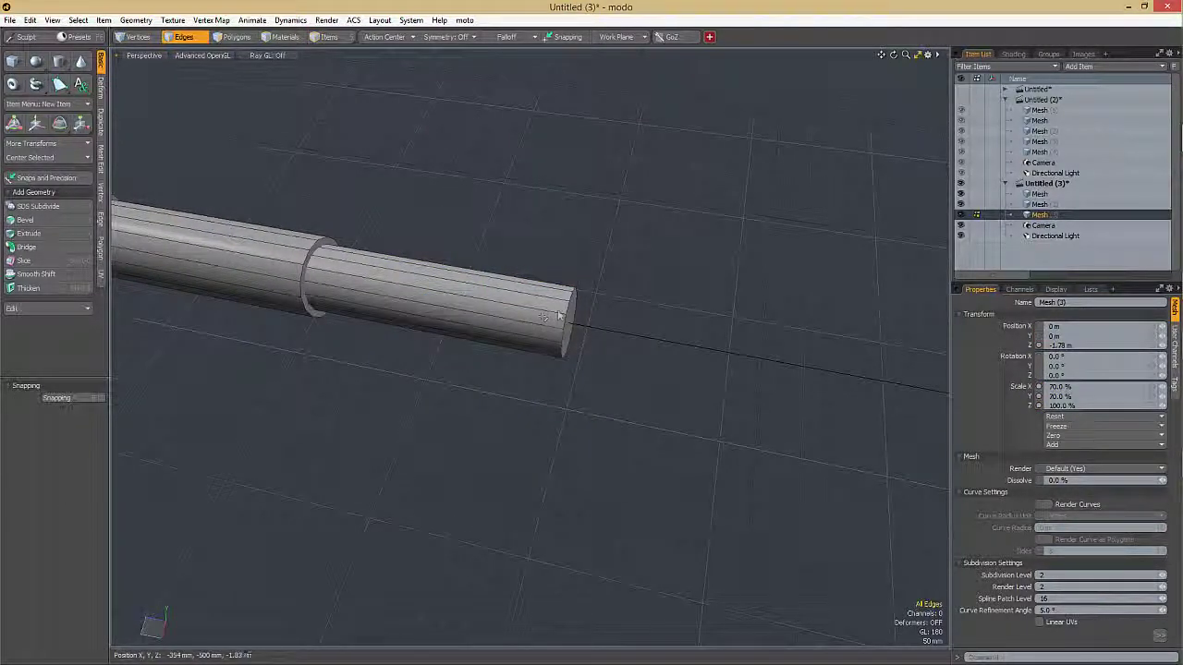
# - Duplicate the third tube, move the copy to Z -2.34 m, and scale it to 55% in X and Y
pyautogui.press('5')
pyautogui.hotkey('ctrl', 'd')
pyautogui.press('w')
pyautogui.moveTo(431, 301); pyautogui.dragTo(578, 318)
pyautogui.press('r')
pyautogui.hotkey('ctrl', 'z')
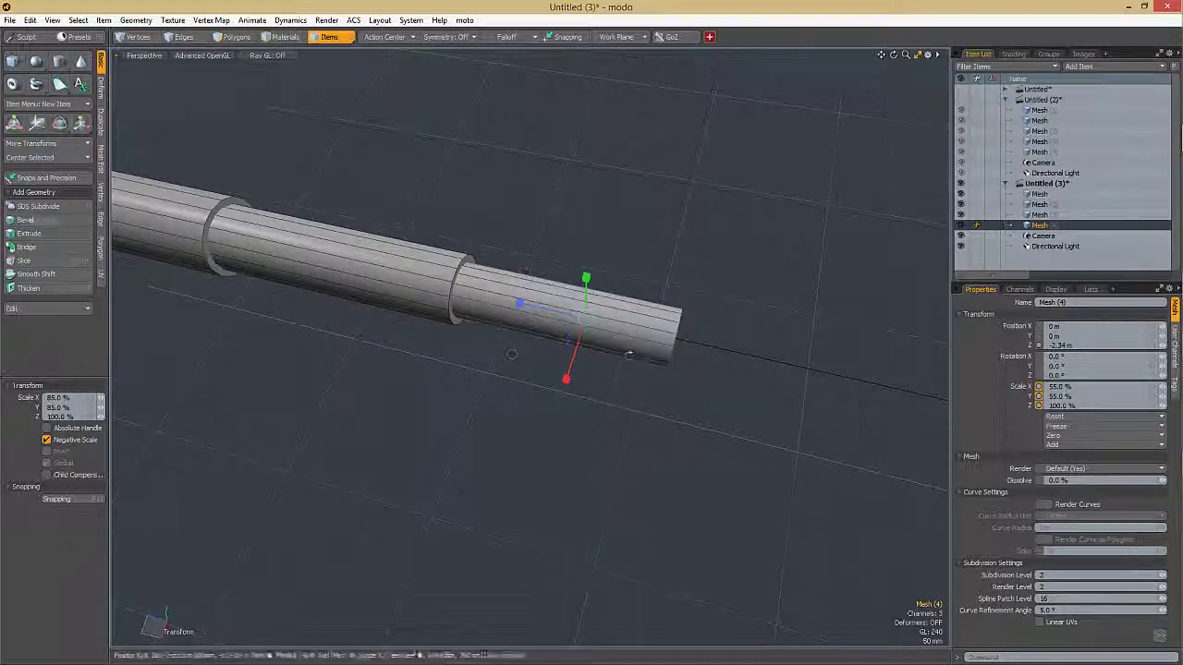
# - Try to shorten the fourth tube by scaling its whole item along the Z axis
pyautogui.keyDown('alt'); pyautogui.moveTo(512, 354); pyautogui.dragTo(458, 349); pyautogui.keyUp('alt')
pyautogui.moveTo(493, 294); pyautogui.dragTo(546, 305)
pyautogui.keyDown('alt'); pyautogui.moveTo(641, 344); pyautogui.dragTo(730, 334); pyautogui.keyUp('alt')
pyautogui.keyDown('alt'); pyautogui.moveTo(605, 314); pyautogui.dragTo(523, 436); pyautogui.keyUp('alt')
pyautogui.scroll(5, 636, 321)
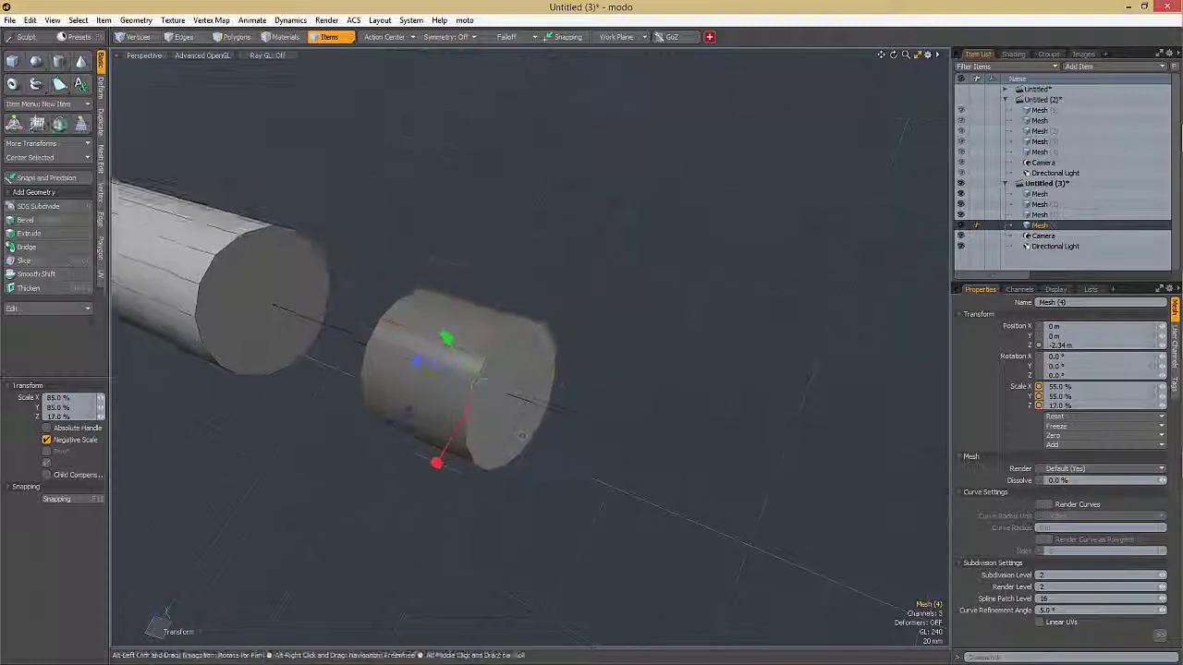
pyautogui.scroll(-5, 522, 416)
pyautogui.moveTo(500, 395); pyautogui.dragTo(571, 420)
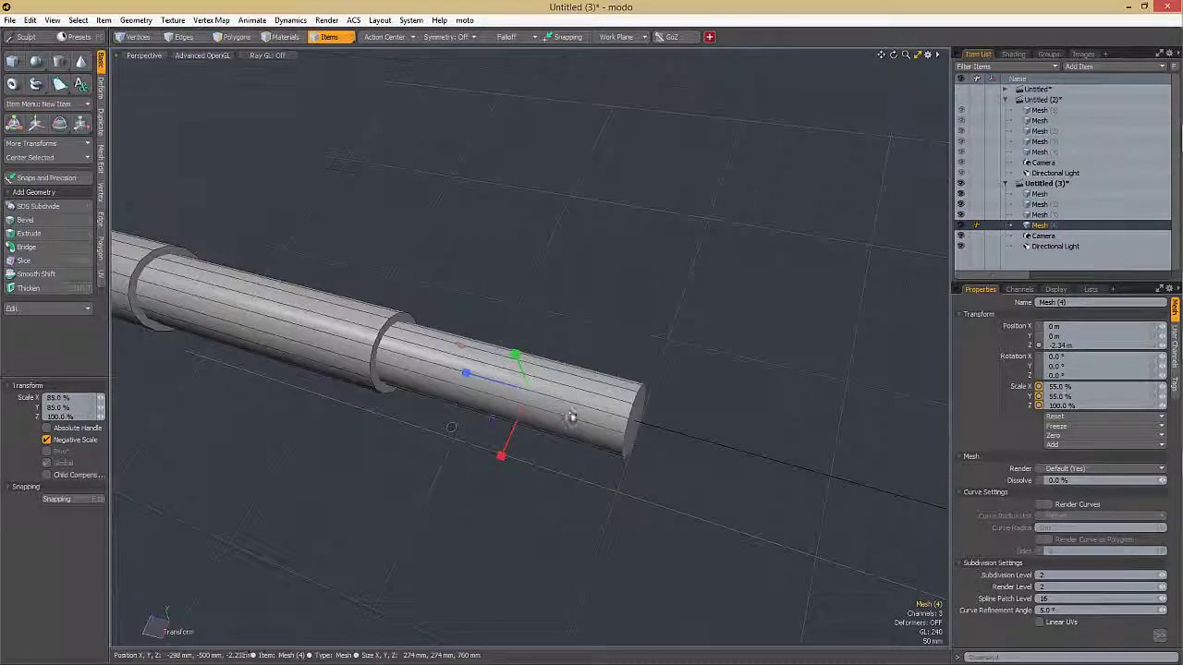
pyautogui.moveTo(466, 373); pyautogui.dragTo(518, 388)
pyautogui.hotkey('ctrl', 'z')
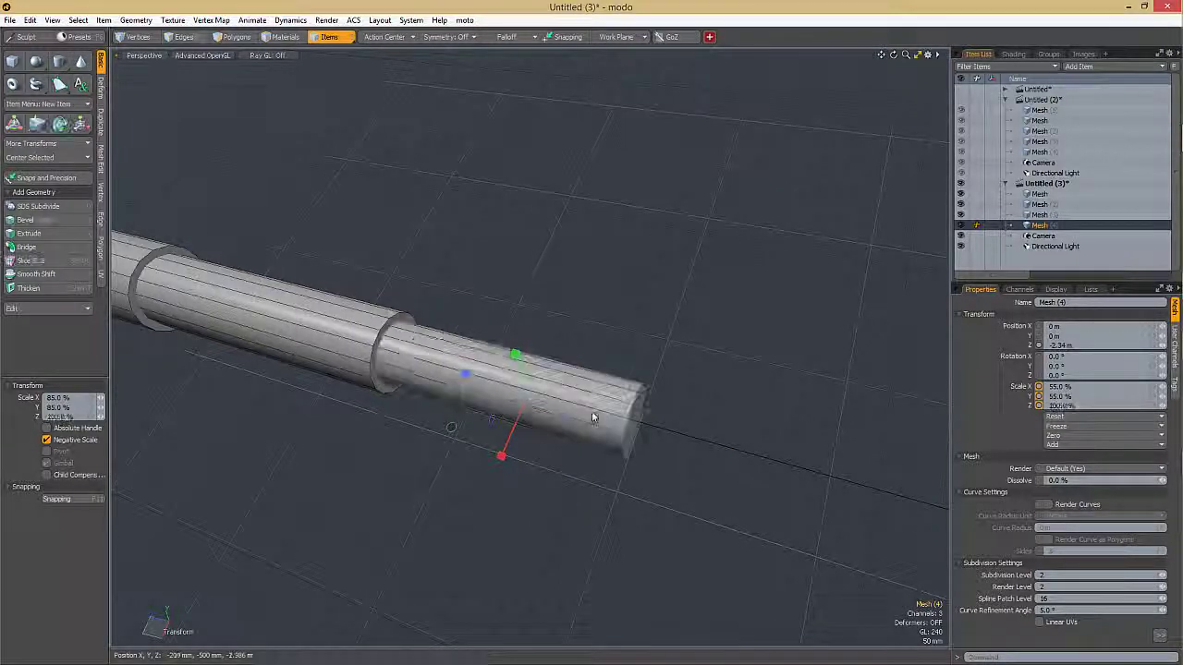
# - Shorten the fourth tube by scaling its polygons along its length, using the Selection action center
pyautogui.press('2')
pyautogui.press('3')
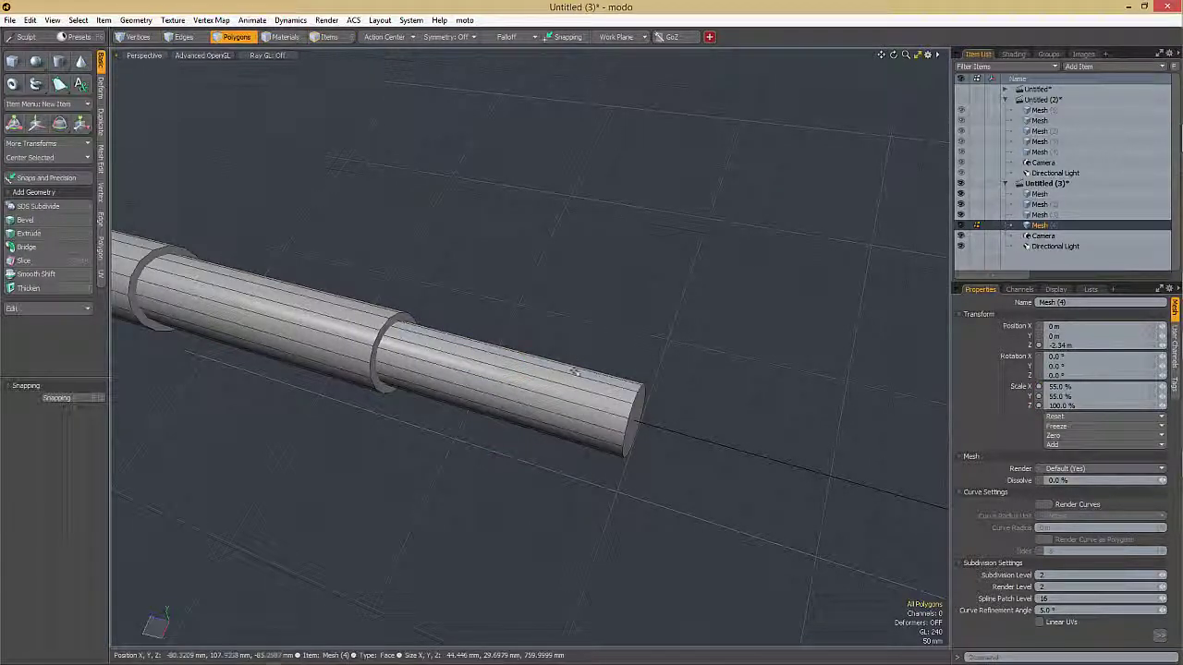
pyautogui.press('r')
pyautogui.moveTo(428, 366); pyautogui.dragTo(460, 377)
pyautogui.hotkey('ctrl', 'z')
pyautogui.keyDown('ctrl'); pyautogui.click(81, 124); pyautogui.keyUp('ctrl')
pyautogui.press('w')
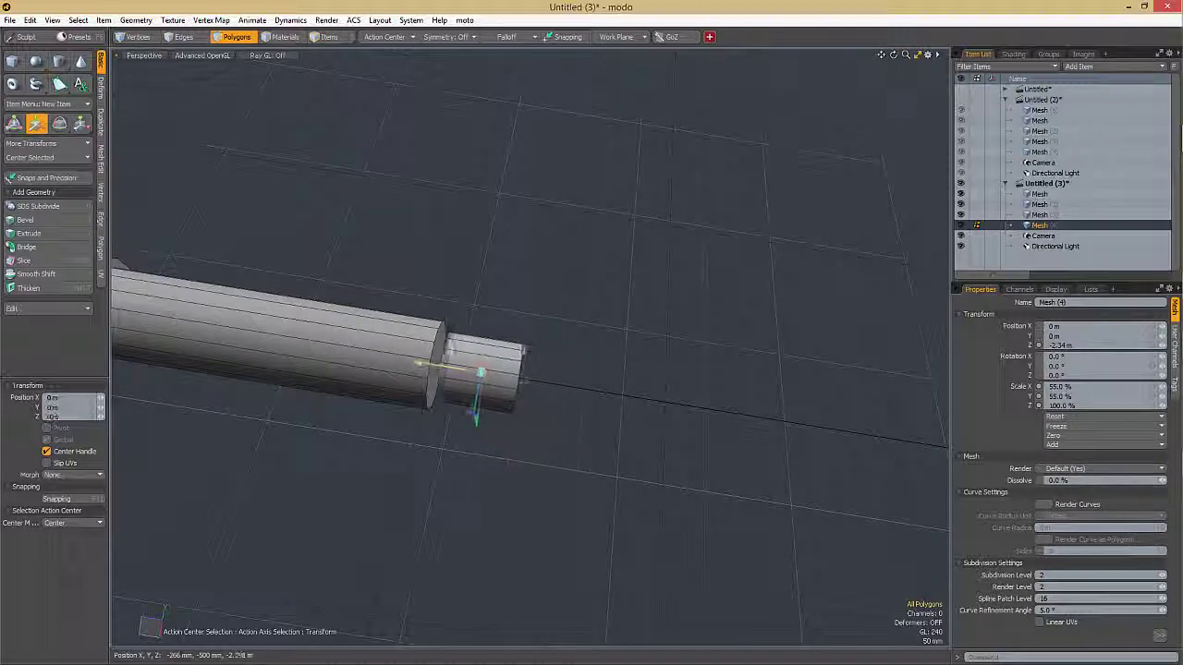
pyautogui.press('r')
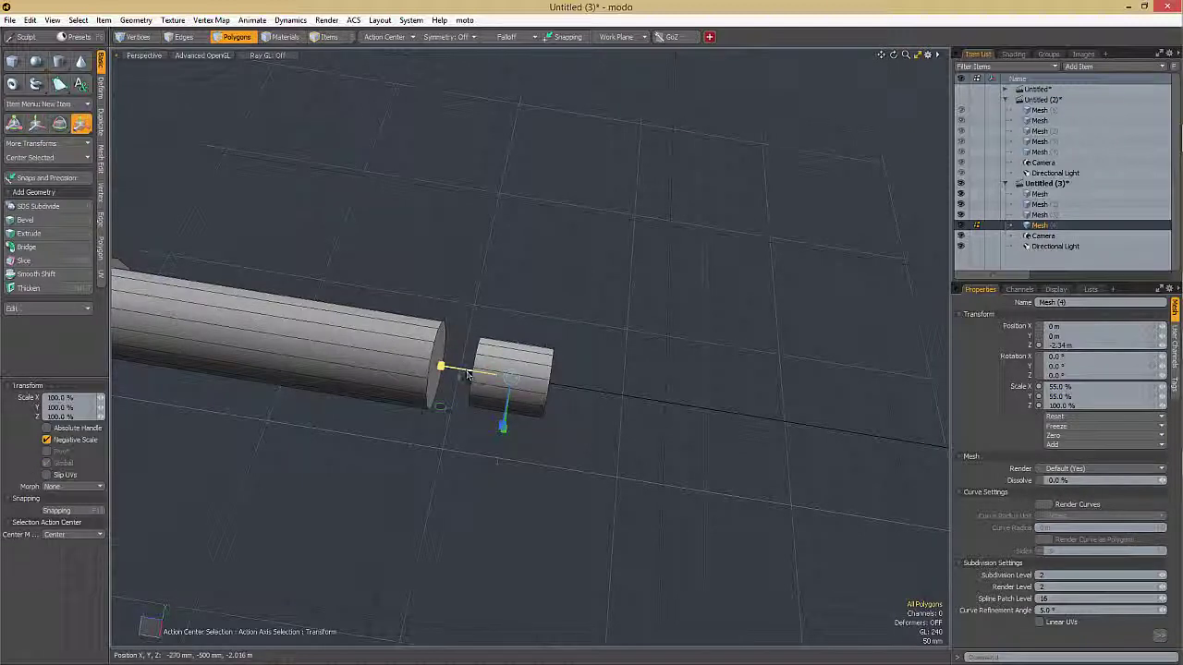
# - Slide the shortened end piece along its axis against the end of the third tube
pyautogui.press('w')
pyautogui.moveTo(400, 401); pyautogui.dragTo(426, 381)
pyautogui.scroll(-5, 528, 386)
pyautogui.press('space')
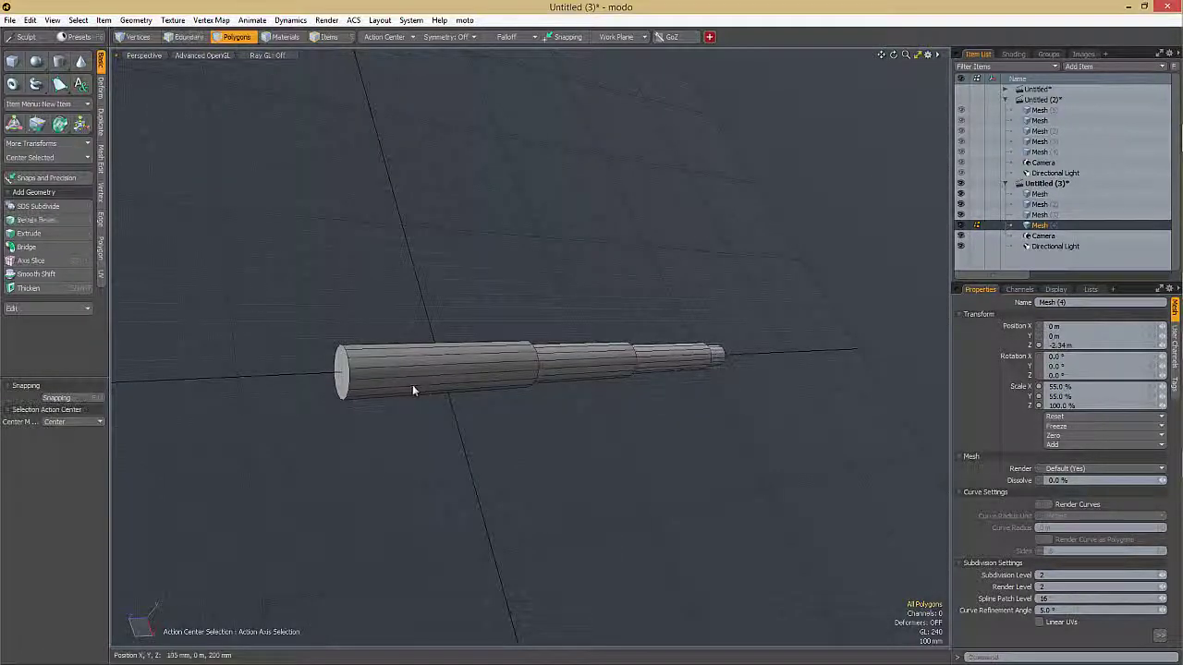
# - Save the scene to the desktop as telescope in Luxology Scene format
pyautogui.hotkey('ctrl', 'shift', 's')
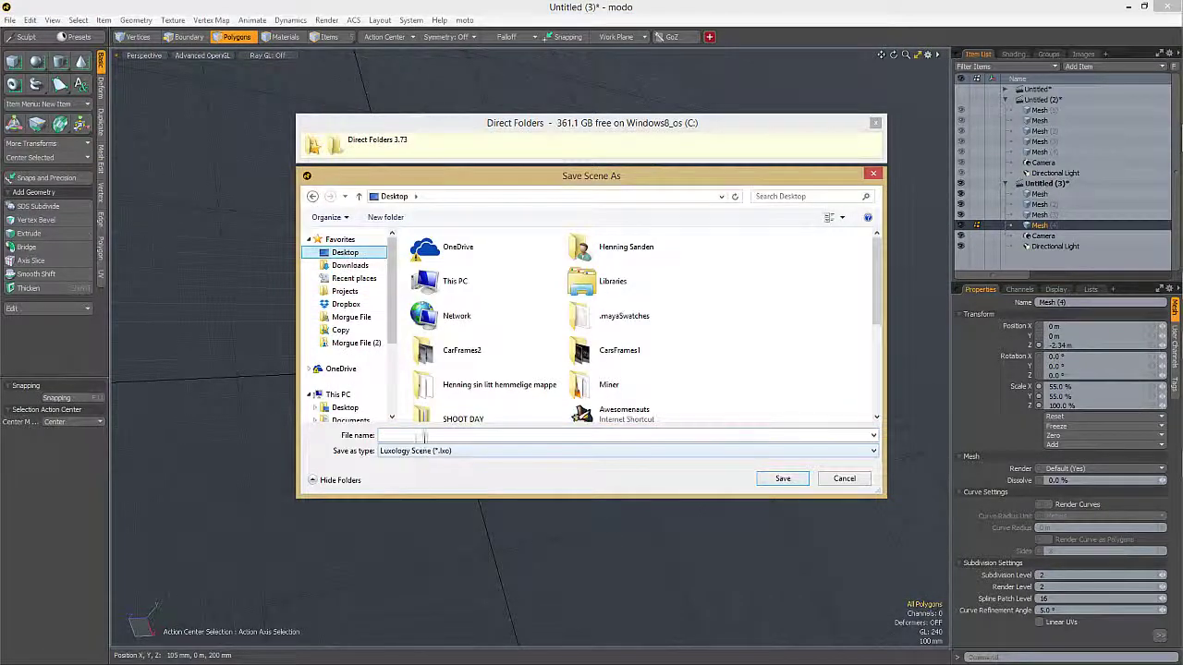
pyautogui.click(424, 437)
pyautogui.write('telescope')
pyautogui.press('Return')
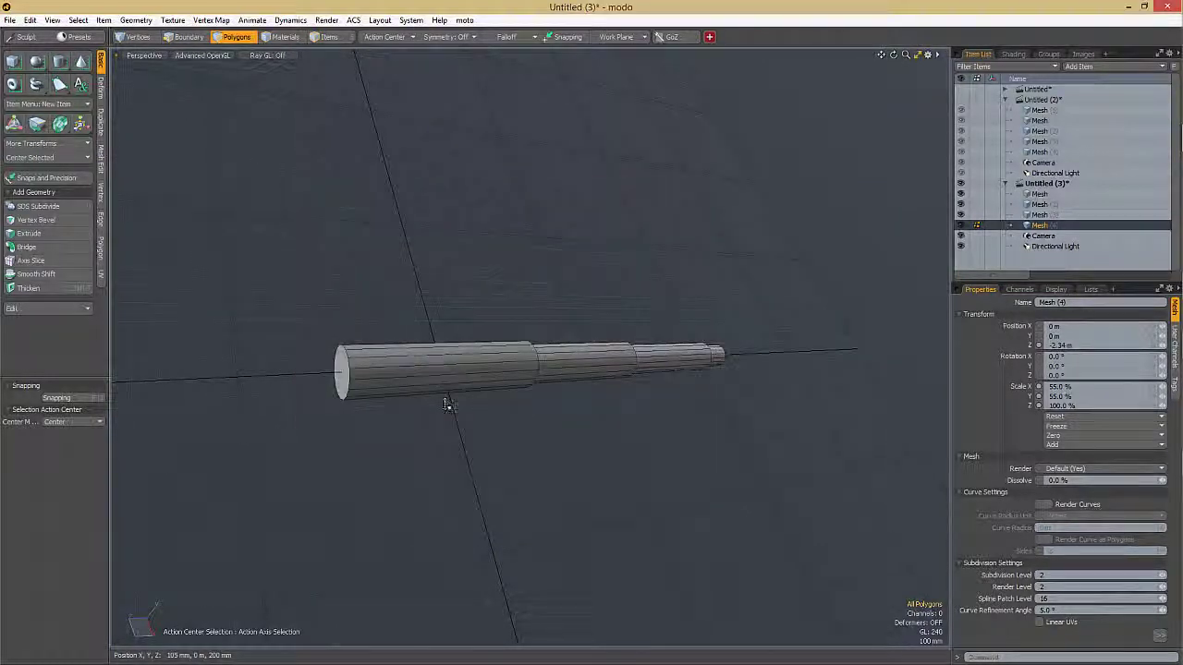
# - Add two closely spaced edge loops around the largest tube near its front end, the first at about 8.75 % of its length
pyautogui.keyDown('alt'); pyautogui.moveTo(447, 405); pyautogui.dragTo(543, 399); pyautogui.keyUp('alt')
pyautogui.scroll(3, 462, 388)
pyautogui.press('5')
pyautogui.click(469, 373)
pyautogui.press('3')
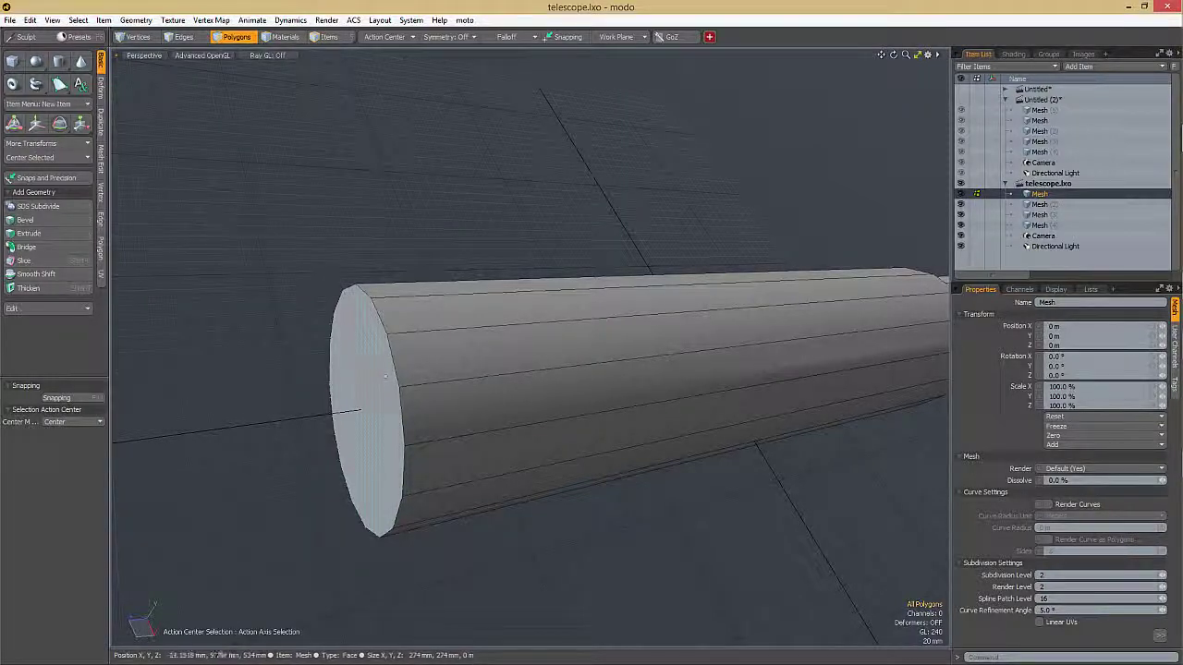
pyautogui.click(102, 123)
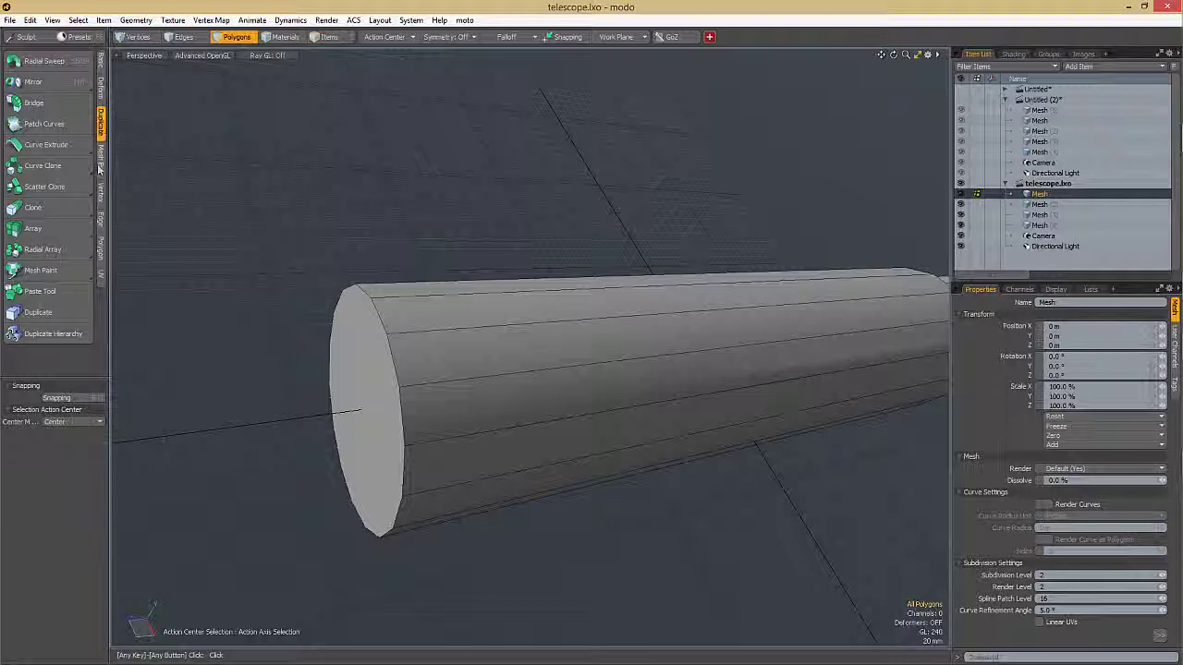
pyautogui.click(101, 221)
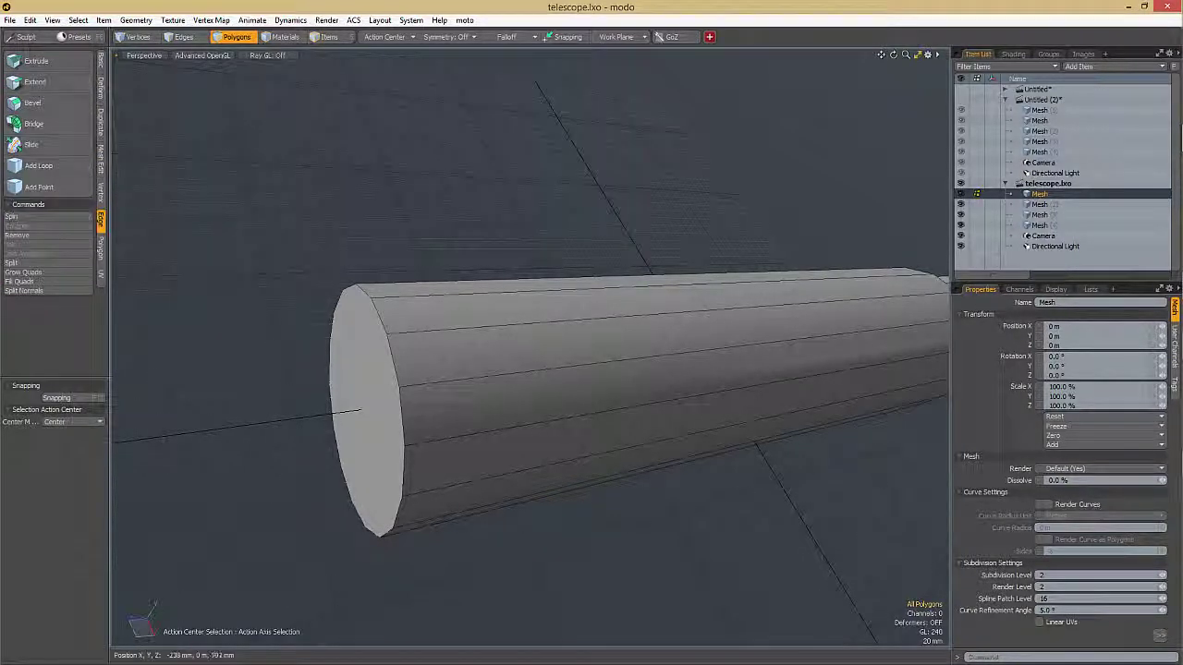
pyautogui.hotkey('alt', 'l')
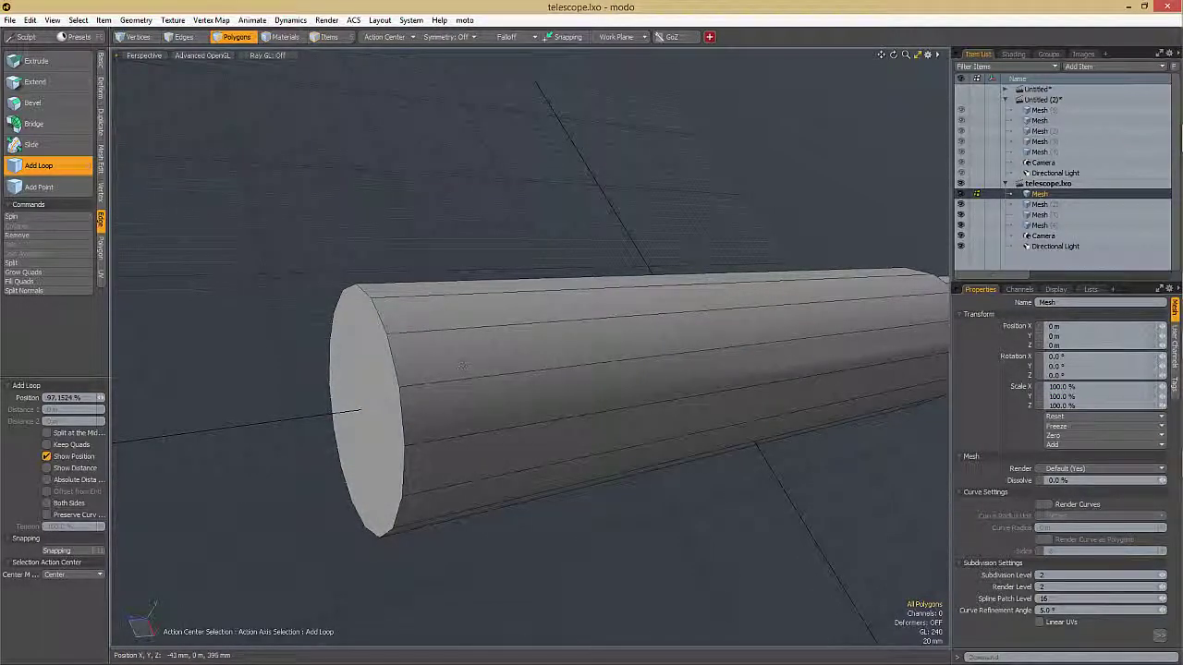
pyautogui.click(487, 375)
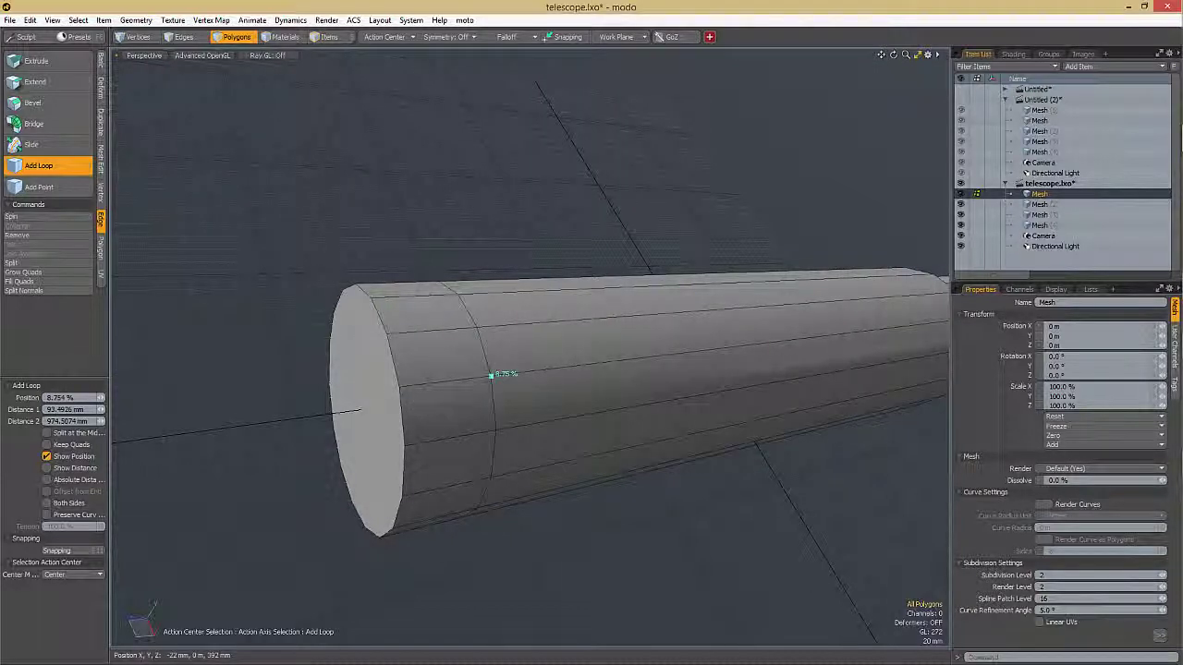
pyautogui.keyDown('alt'); pyautogui.moveTo(499, 376); pyautogui.dragTo(460, 383); pyautogui.keyUp('alt')
pyautogui.keyDown('shift'); pyautogui.click(482, 380); pyautogui.keyUp('shift')
pyautogui.press('space')
# - Select the full ring of polygons between the two new edge loops on the largest tube
pyautogui.moveTo(449, 324); pyautogui.dragTo(460, 405)
pyautogui.click(480, 283)
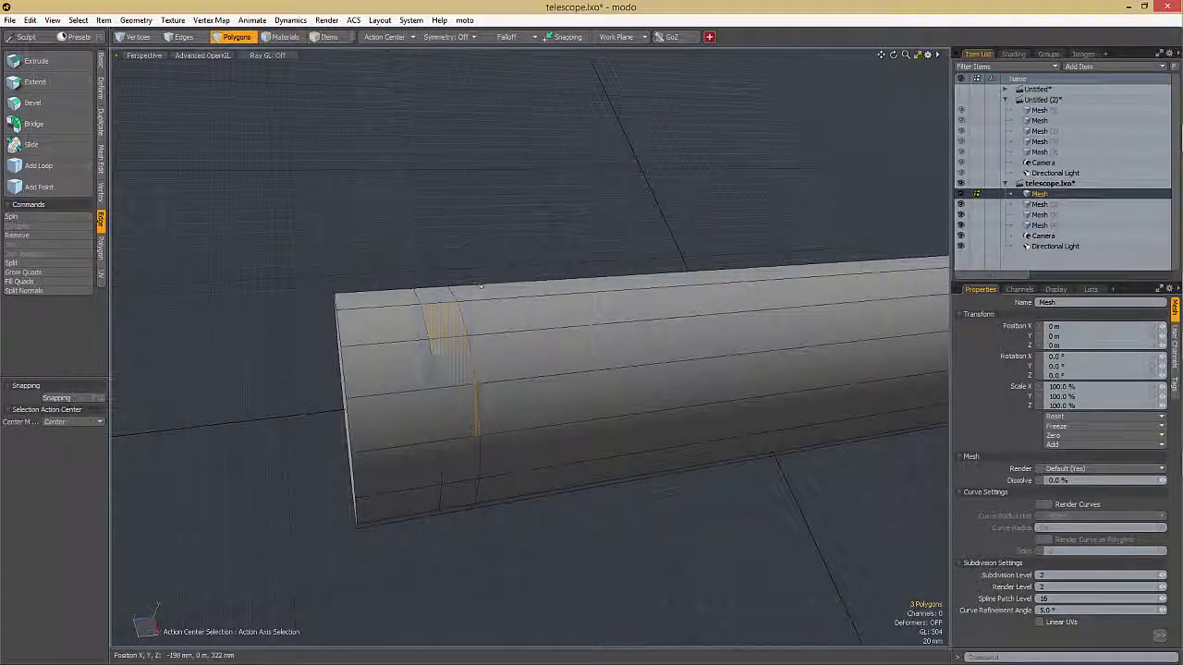
pyautogui.moveTo(434, 294); pyautogui.dragTo(439, 482)
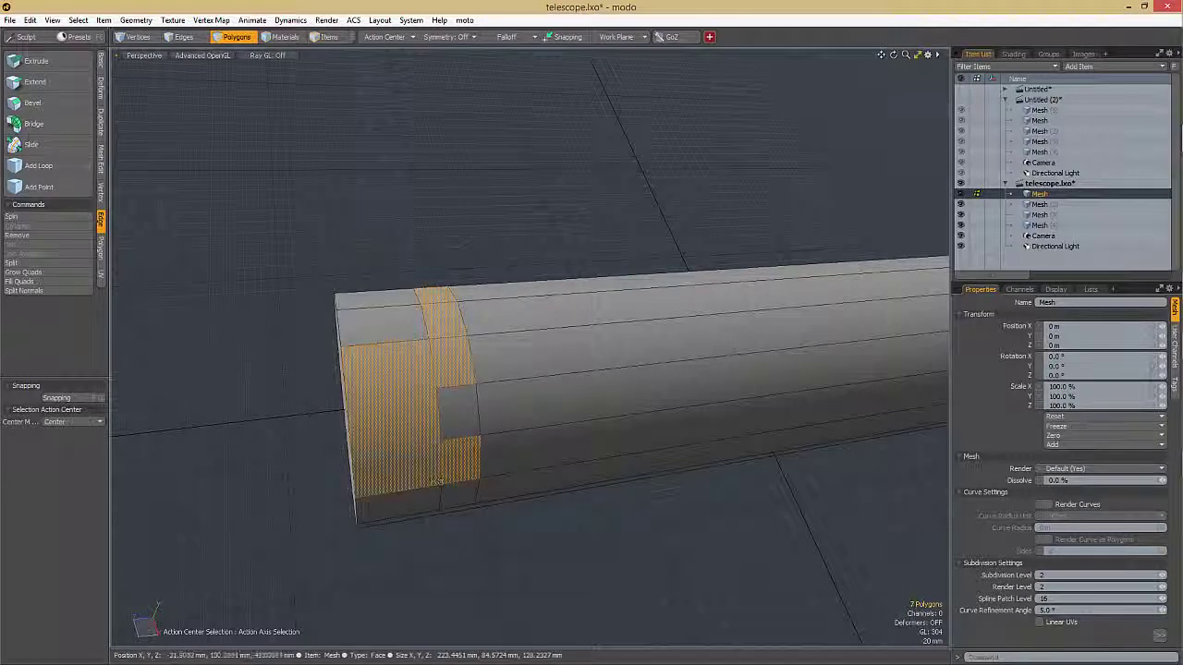
pyautogui.moveTo(444, 319); pyautogui.dragTo(465, 428)
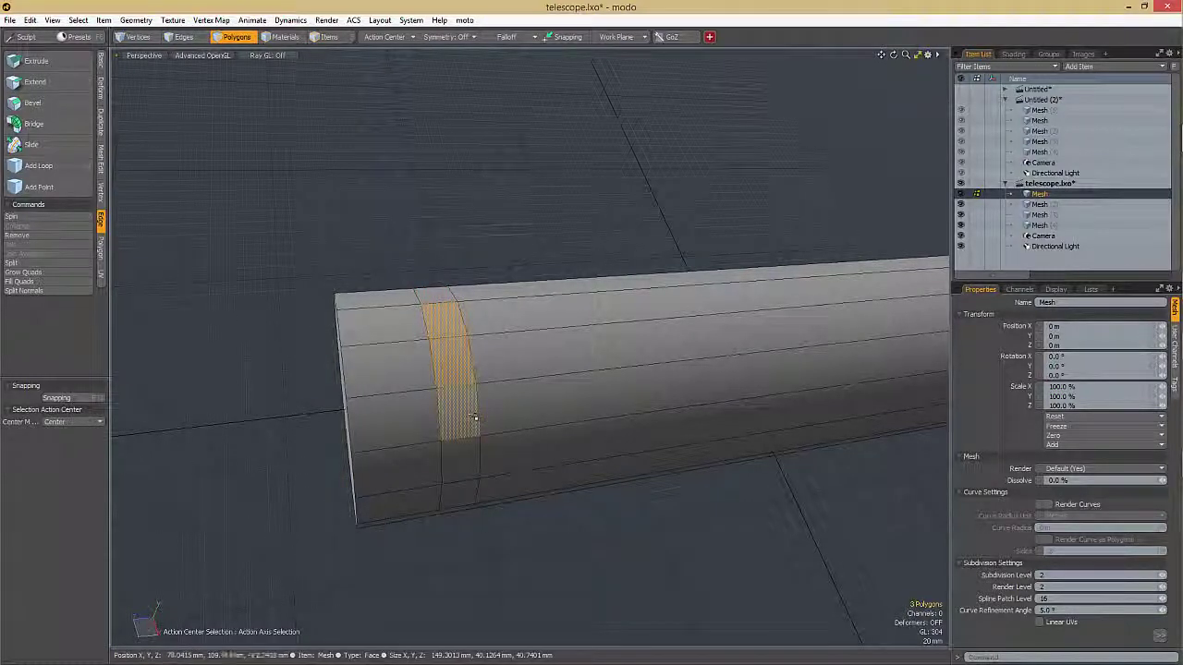
pyautogui.press('l')
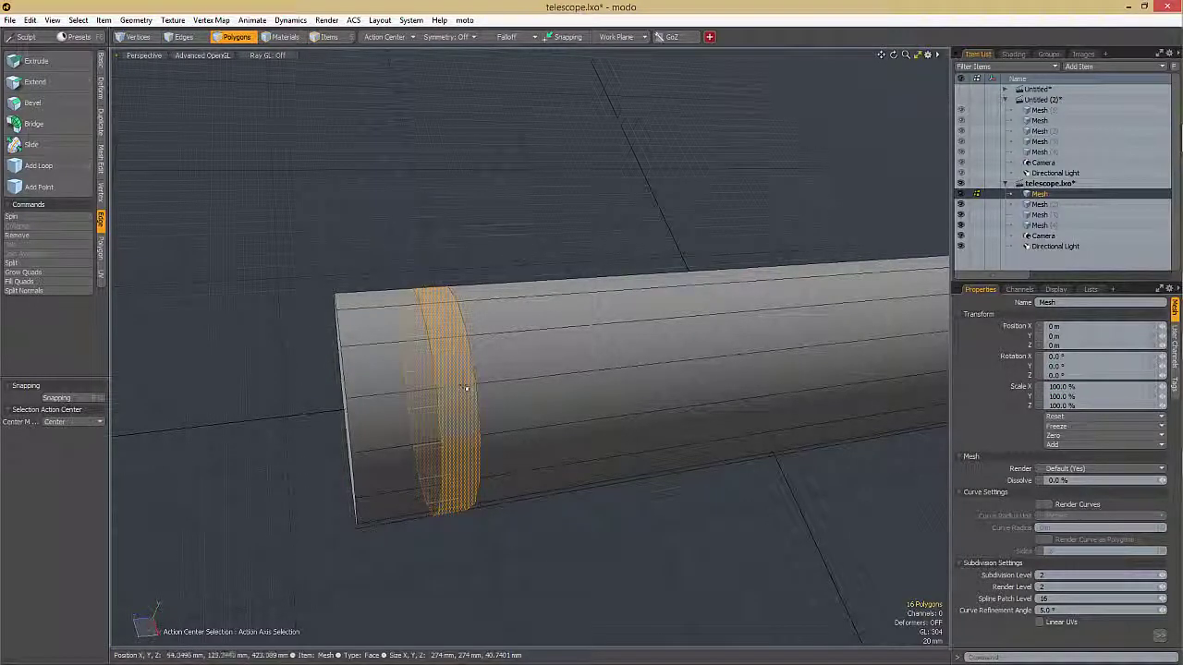
# - Bevel the selected polygon band outward with a shift of 12 mm
pyautogui.keyDown('alt'); pyautogui.moveTo(467, 388); pyautogui.dragTo(477, 368); pyautogui.keyUp('alt')
pyautogui.press('b')
pyautogui.click(464, 338)
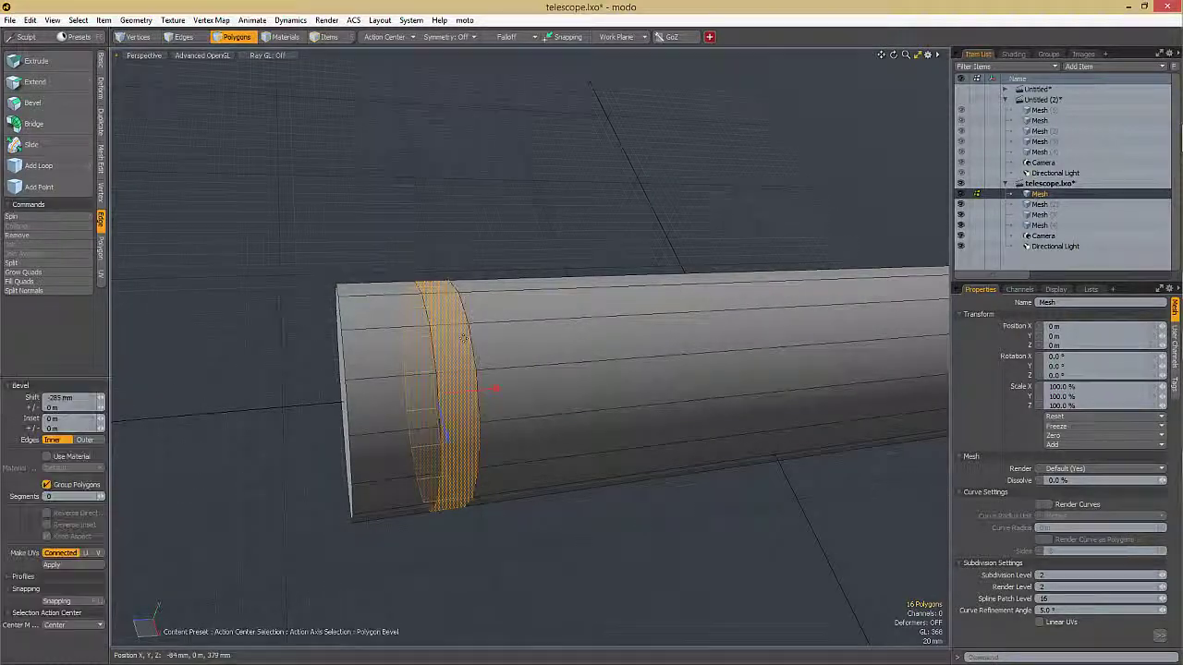
pyautogui.keyDown('ctrl'); pyautogui.keyDown('alt'); pyautogui.moveTo(480, 415); pyautogui.dragTo(508, 422); pyautogui.keyUp('alt'); pyautogui.keyUp('ctrl')
pyautogui.moveTo(478, 382); pyautogui.dragTo(478, 380)
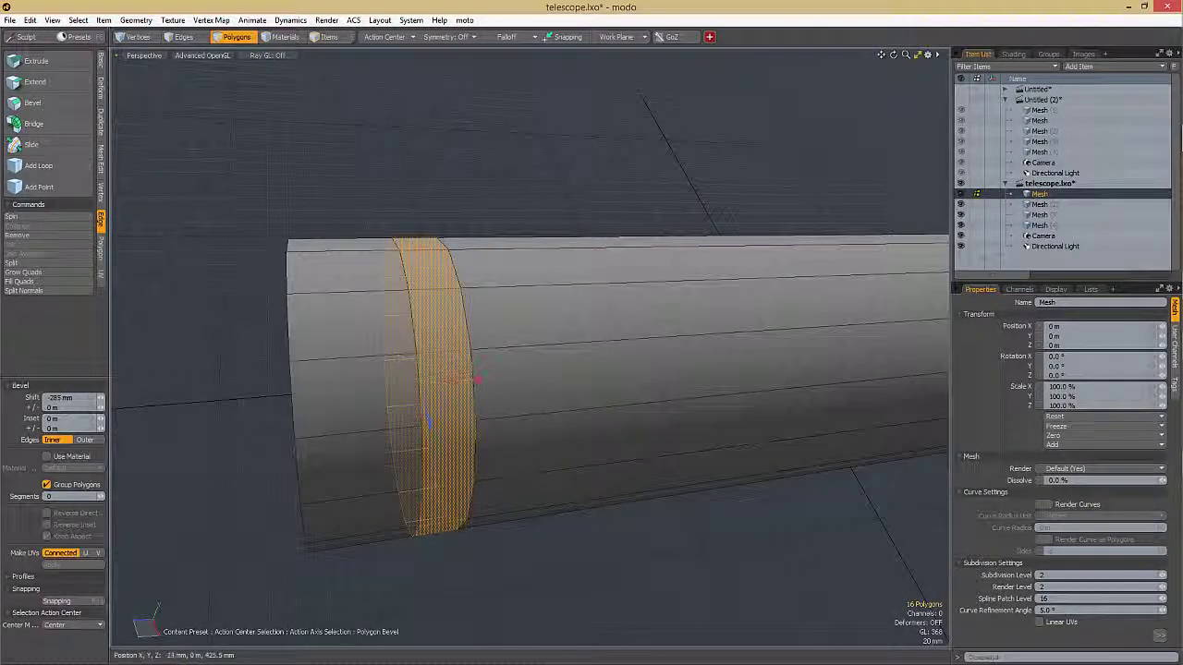
pyautogui.moveTo(426, 417); pyautogui.dragTo(431, 431)
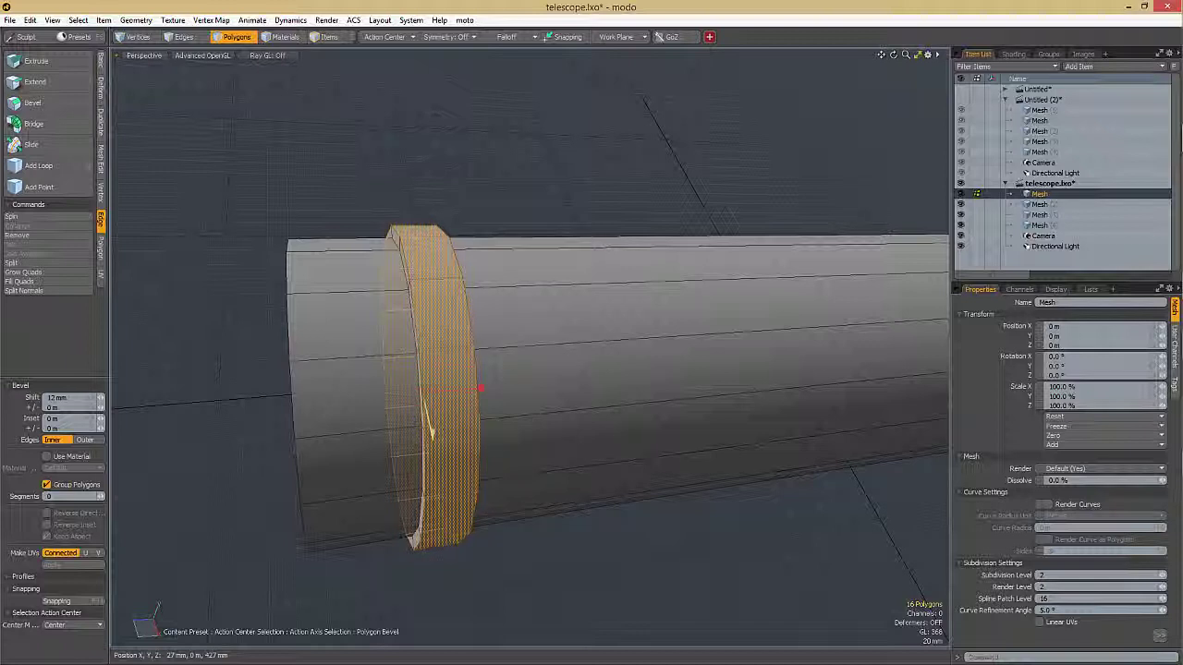
# - Try the Bevel tool on an edge and on vertices of the largest tube's front section
pyautogui.press('space')
pyautogui.press('space')
pyautogui.press('space')
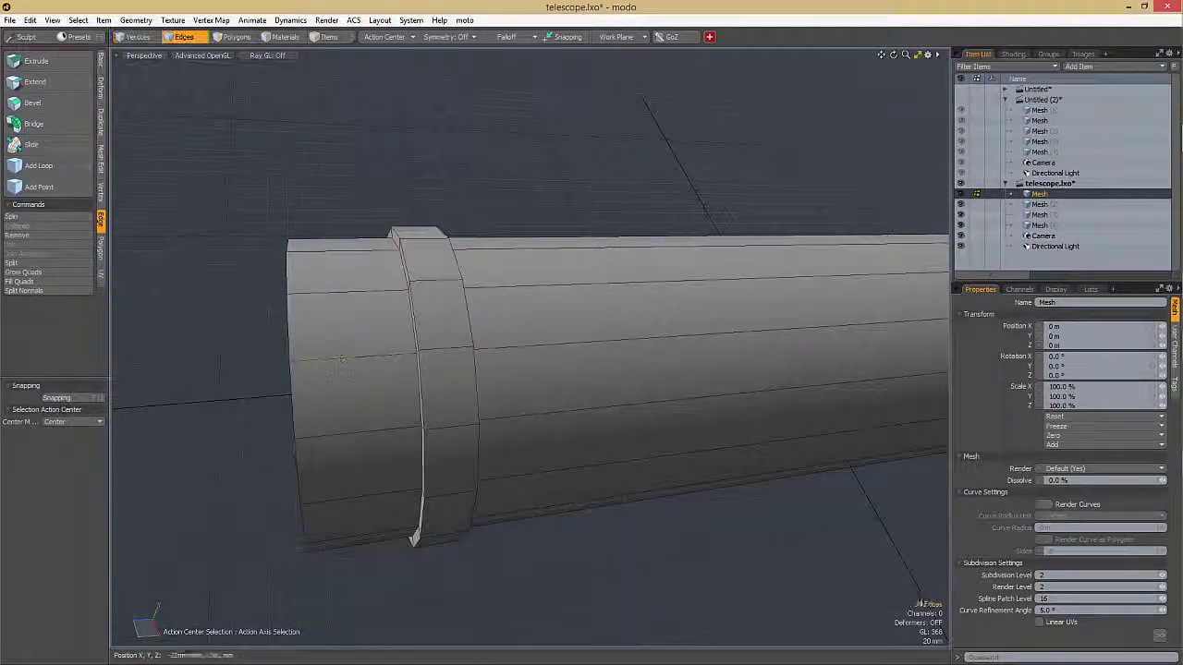
pyautogui.click(358, 357)
pyautogui.press('b')
pyautogui.moveTo(360, 359); pyautogui.dragTo(387, 355)
pyautogui.press('3')
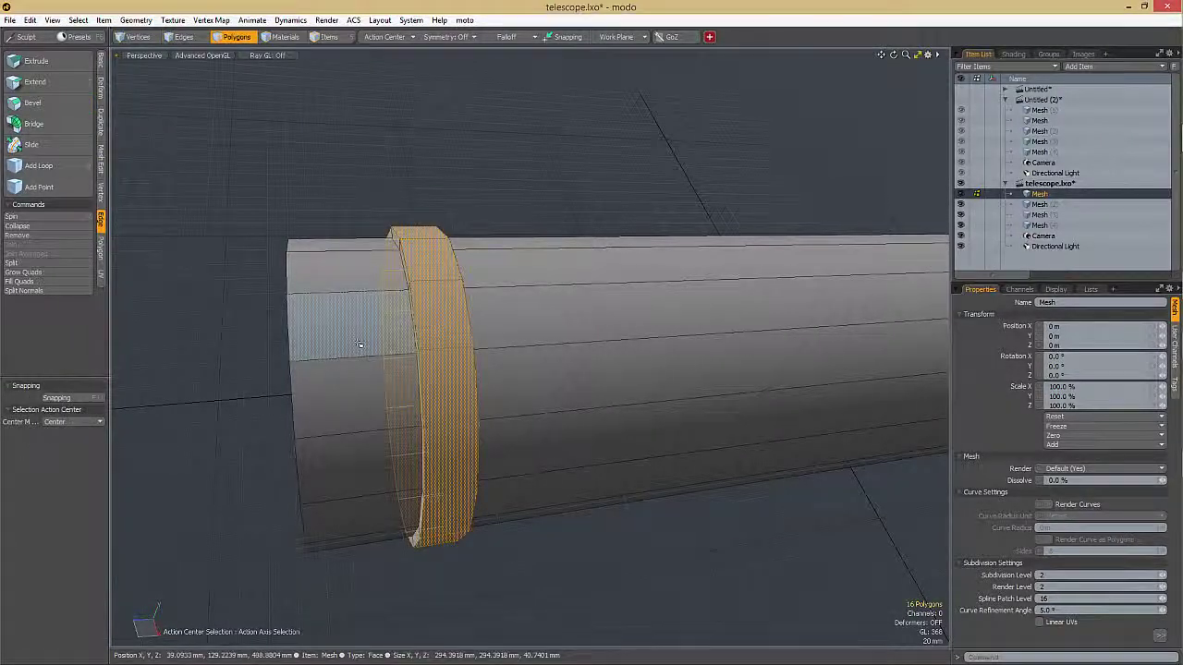
pyautogui.press('1')
pyautogui.press('b')
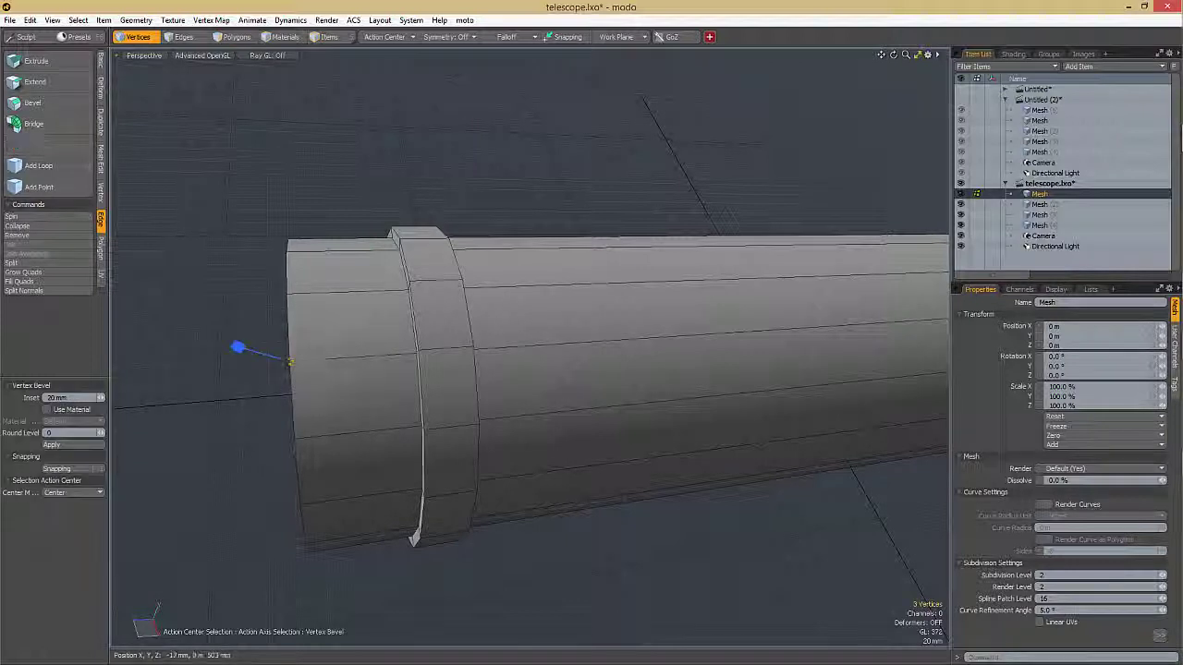
pyautogui.press('space')
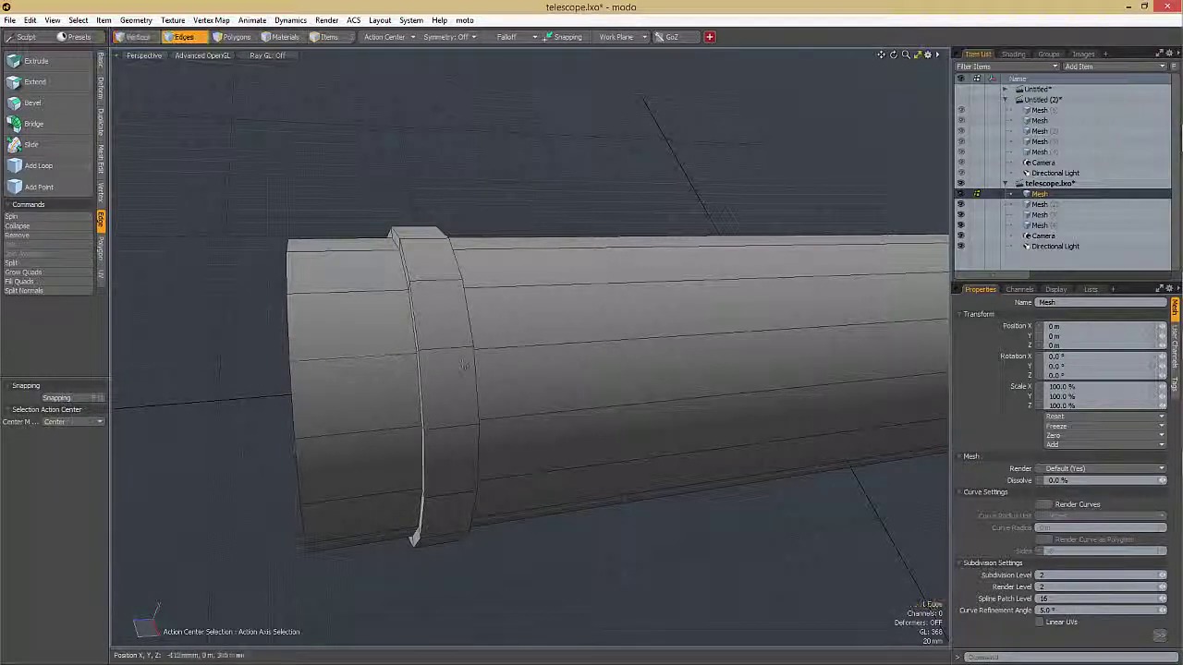
# - Undo the trial bevels on the largest tube back to the flat polygon band
pyautogui.press('3')
pyautogui.moveTo(451, 323)
pyautogui.mouseDown()
pyautogui.moveTo(454, 395)
pyautogui.moveTo(454, 339)
pyautogui.moveTo(457, 360)
pyautogui.mouseUp()
pyautogui.press('2')
pyautogui.hotkey('ctrl', 'z')
pyautogui.hotkey('ctrl', 'z')
pyautogui.hotkey('ctrl', 'z')
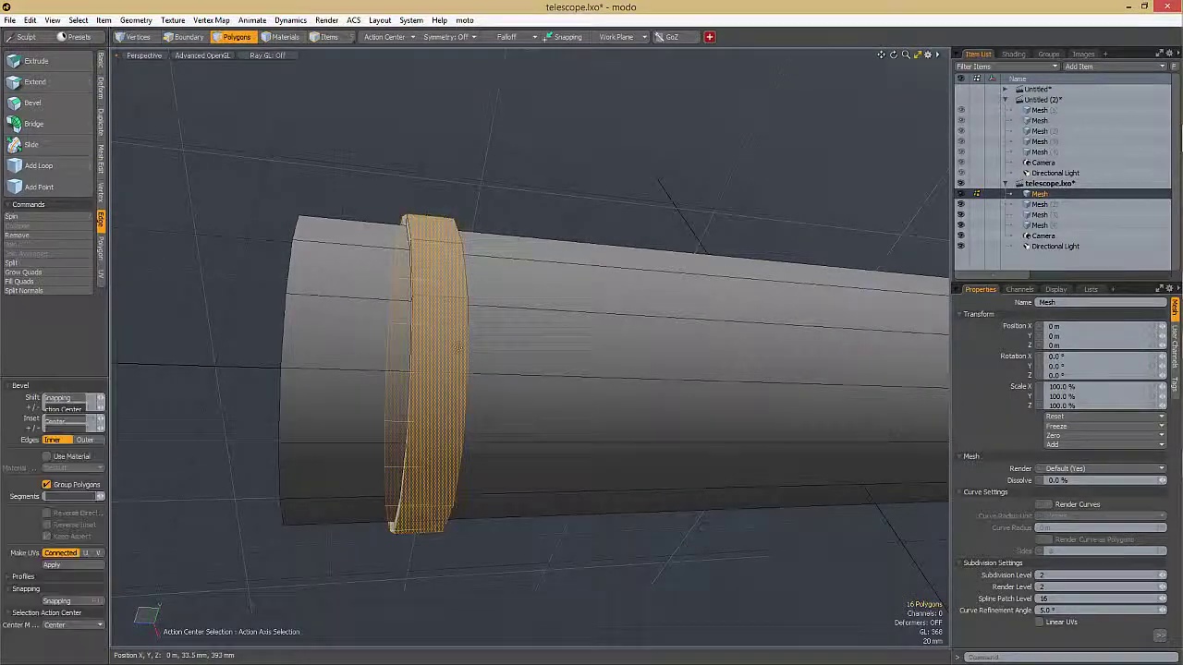
pyautogui.press('Tab')
pyautogui.press('Tab')
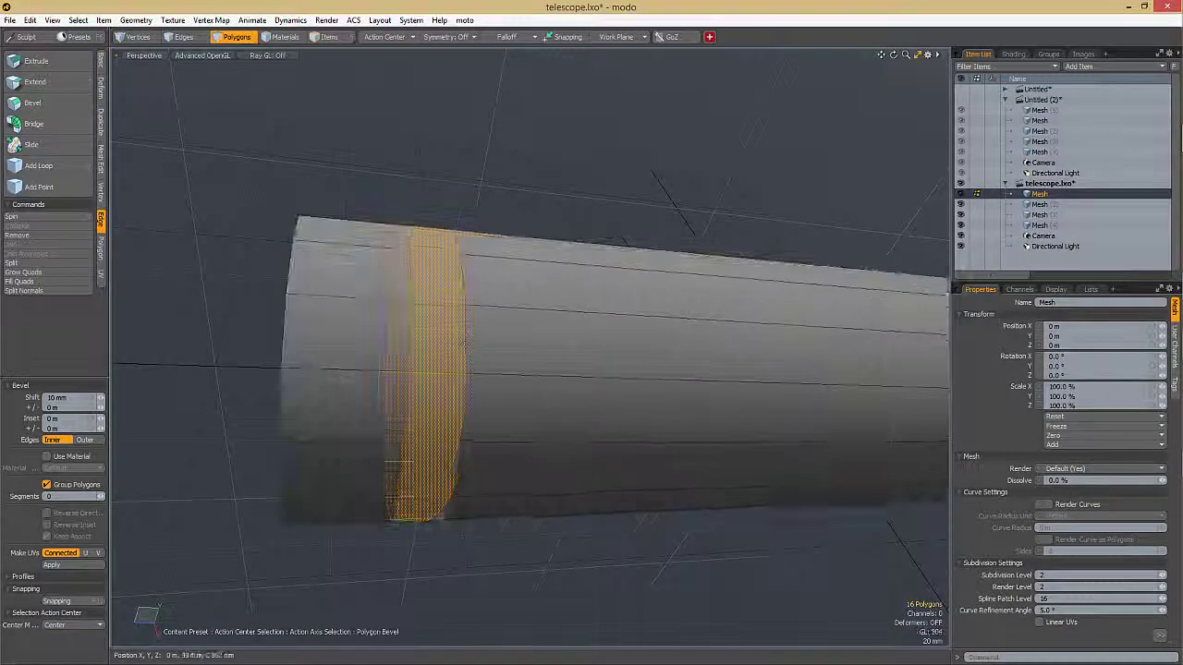
# - Bevel the band outward into a raised ring, and bevel it again with a -1.1 mm shift and 3.8 mm inset
pyautogui.press('space')
pyautogui.press('b')
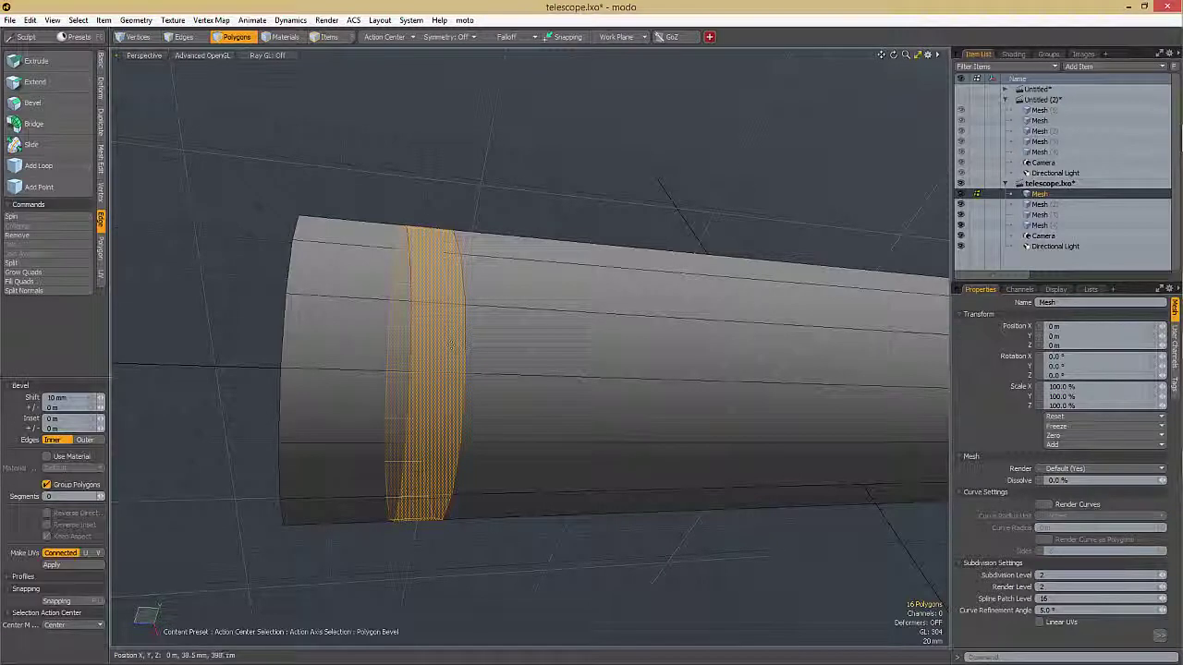
pyautogui.moveTo(461, 341); pyautogui.dragTo(506, 301)
pyautogui.keyDown('shift'); pyautogui.moveTo(507, 300); pyautogui.dragTo(518, 273); pyautogui.keyUp('shift')
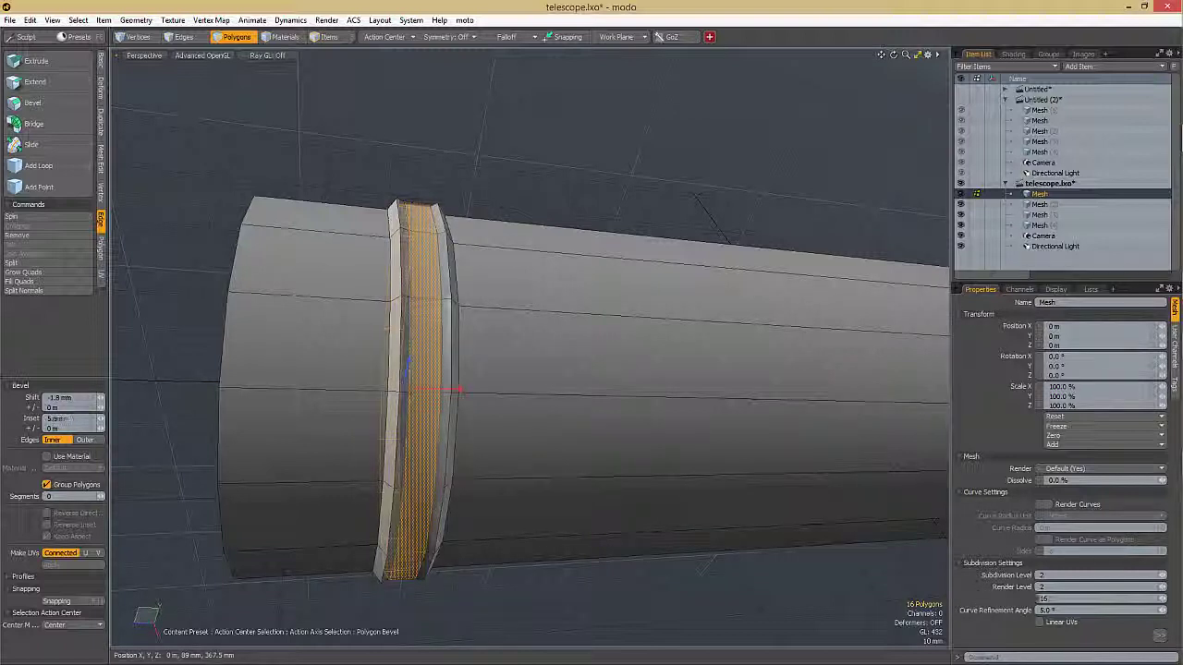
pyautogui.moveTo(513, 309); pyautogui.dragTo(520, 308)
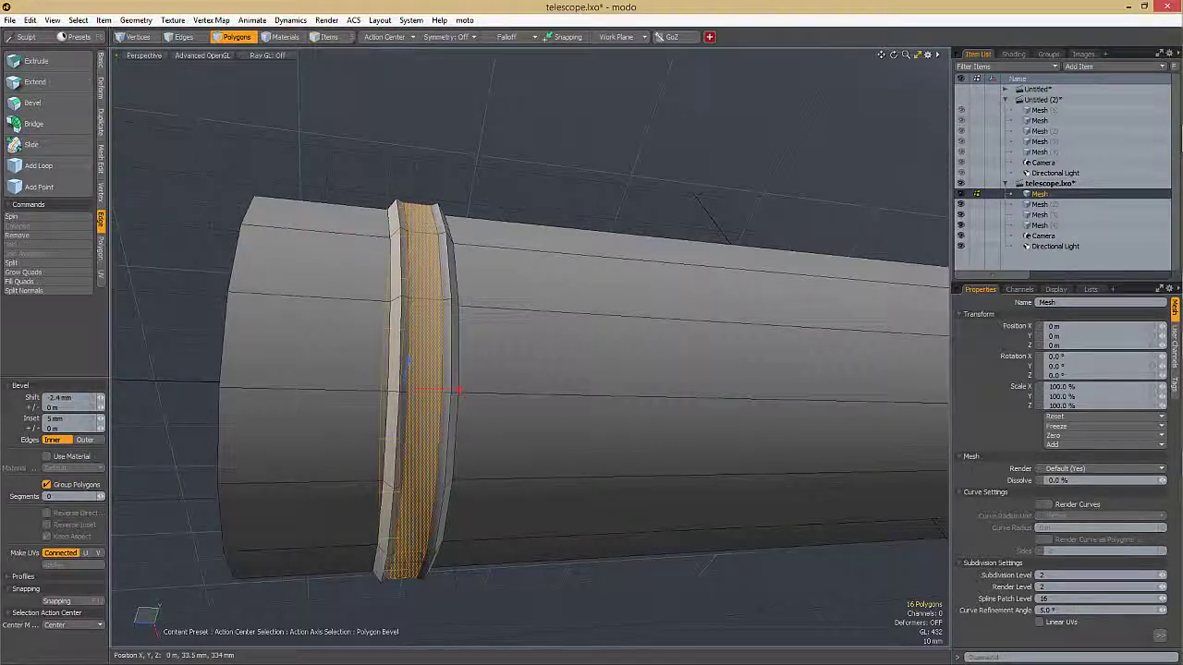
pyautogui.moveTo(516, 305); pyautogui.dragTo(503, 309)
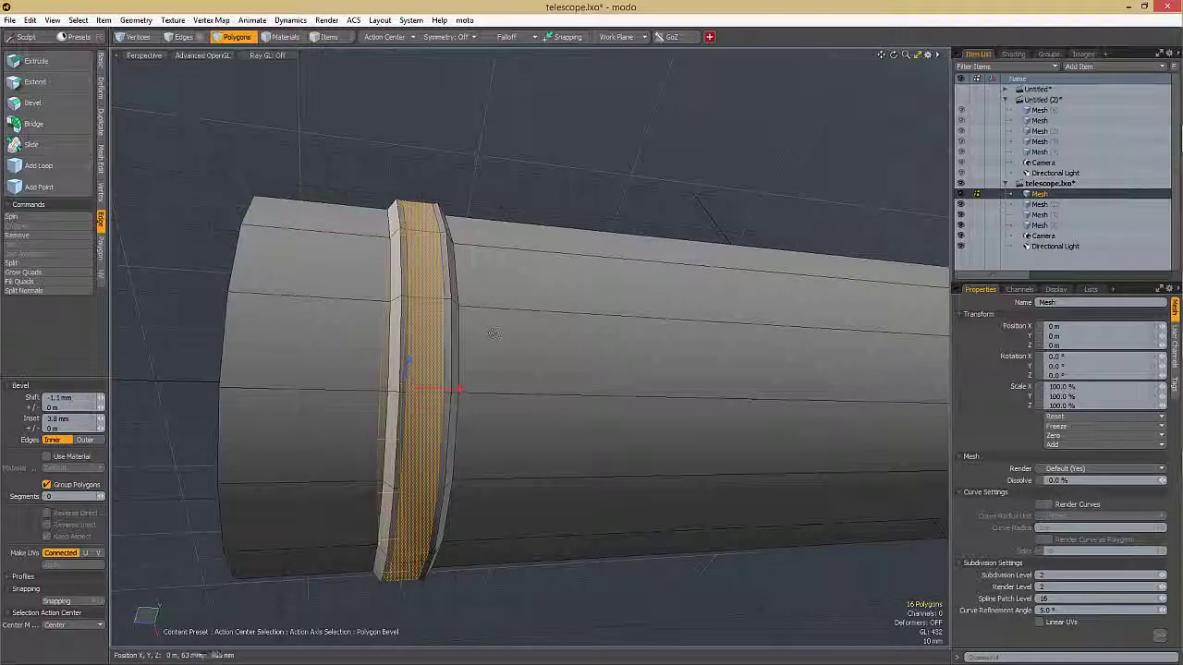
# - Recess the ring's middle band into a groove with a bevel of -5 mm shift and 850 um inset, and clear the selection
pyautogui.keyDown('ctrl'); pyautogui.keyDown('alt'); pyautogui.moveTo(475, 321); pyautogui.dragTo(497, 294); pyautogui.keyUp('alt'); pyautogui.keyUp('ctrl')
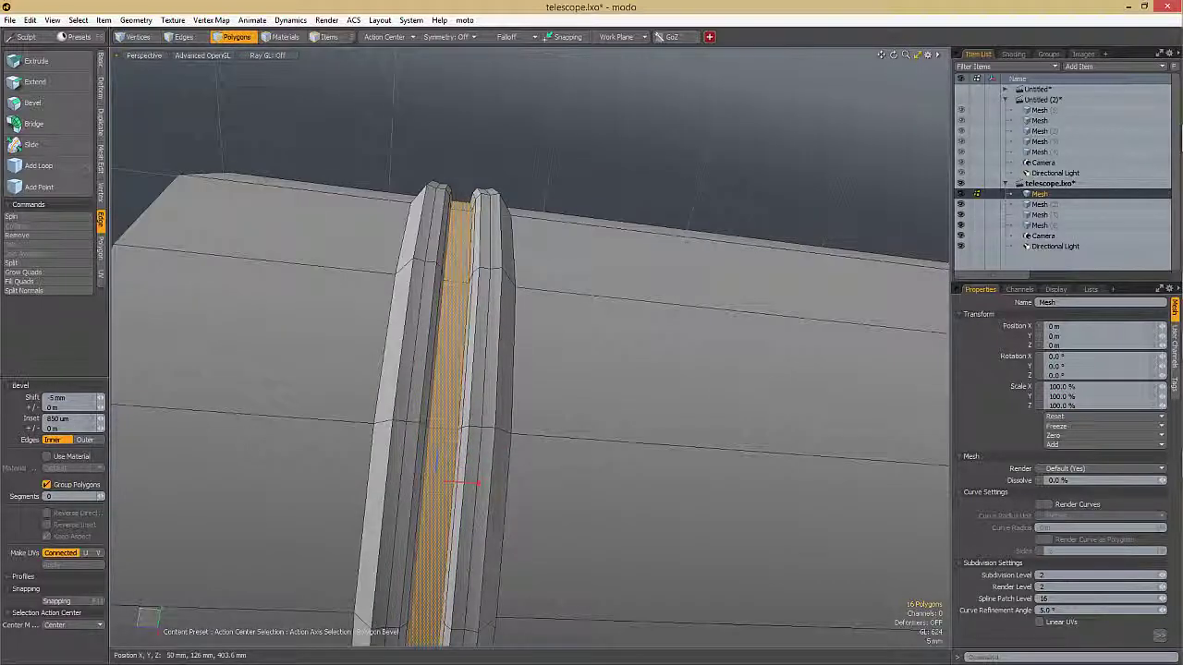
pyautogui.press('space')
pyautogui.click(596, 180)
# - Examine the grooved ring with subdivision smoothing turned on and off
pyautogui.keyDown('ctrl'); pyautogui.keyDown('alt'); pyautogui.moveTo(536, 296); pyautogui.dragTo(388, 368); pyautogui.keyUp('alt'); pyautogui.keyUp('ctrl')
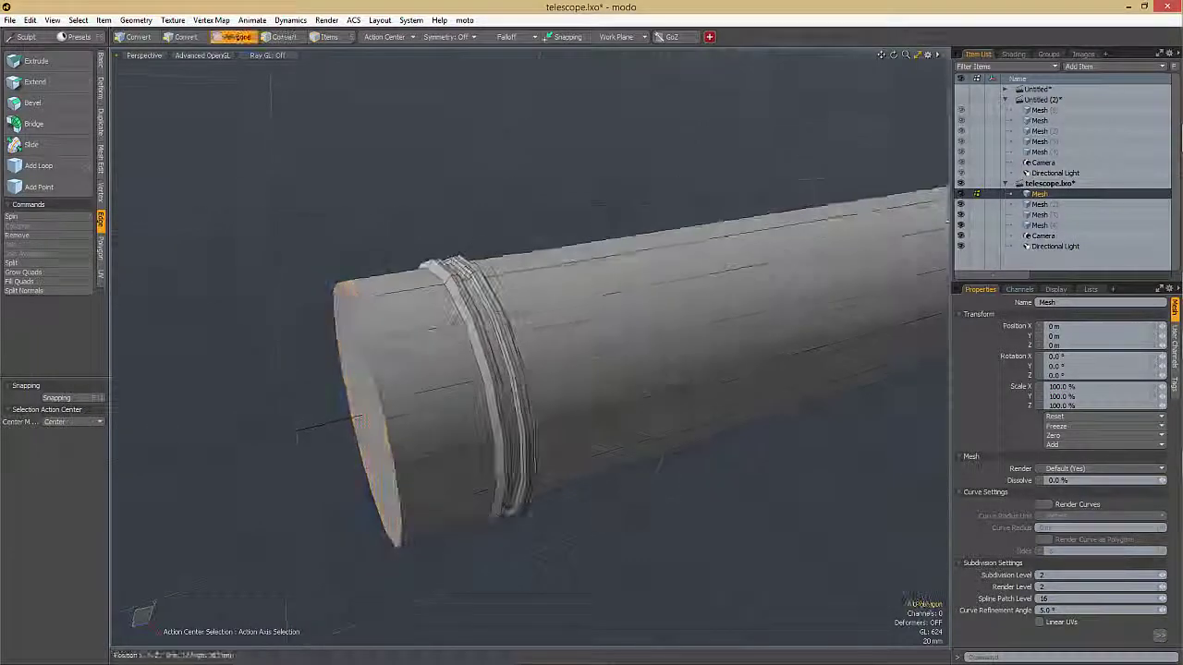
pyautogui.press('Tab')
pyautogui.keyDown('ctrl'); pyautogui.keyDown('alt'); pyautogui.moveTo(552, 376); pyautogui.dragTo(580, 375); pyautogui.keyUp('alt'); pyautogui.keyUp('ctrl')
pyautogui.keyDown('alt'); pyautogui.moveTo(545, 369); pyautogui.dragTo(499, 398); pyautogui.keyUp('alt')
pyautogui.press('Tab')
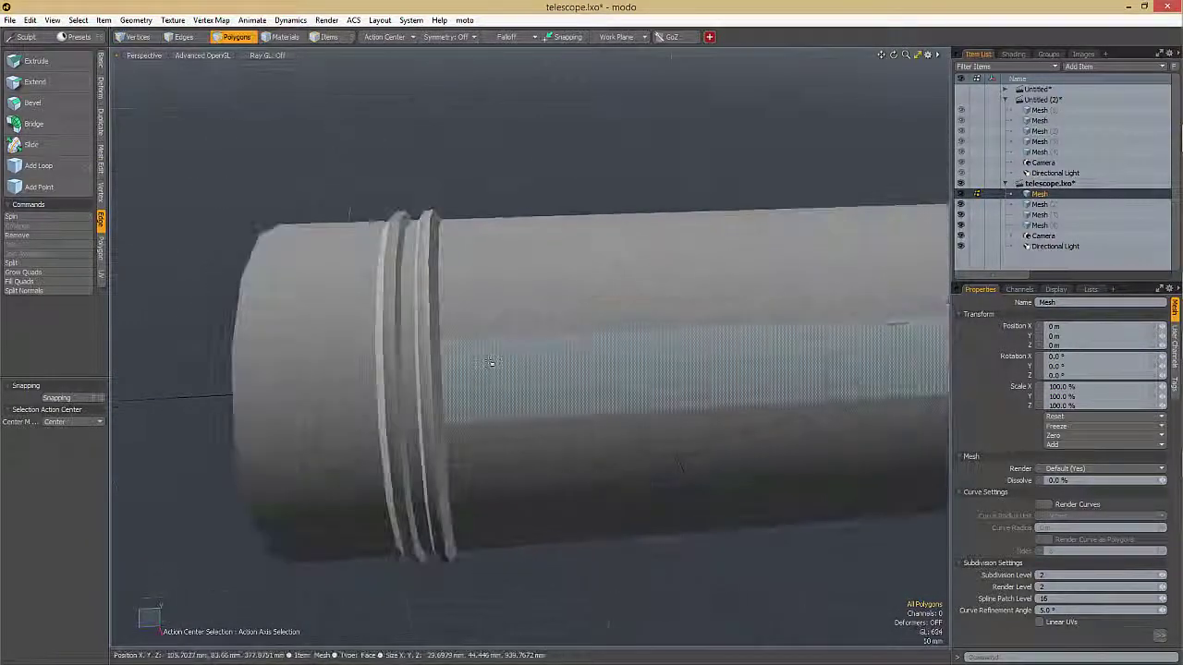
pyautogui.keyDown('alt'); pyautogui.keyDown('shift'); pyautogui.moveTo(427, 388); pyautogui.dragTo(490, 404); pyautogui.keyUp('shift'); pyautogui.keyUp('alt')
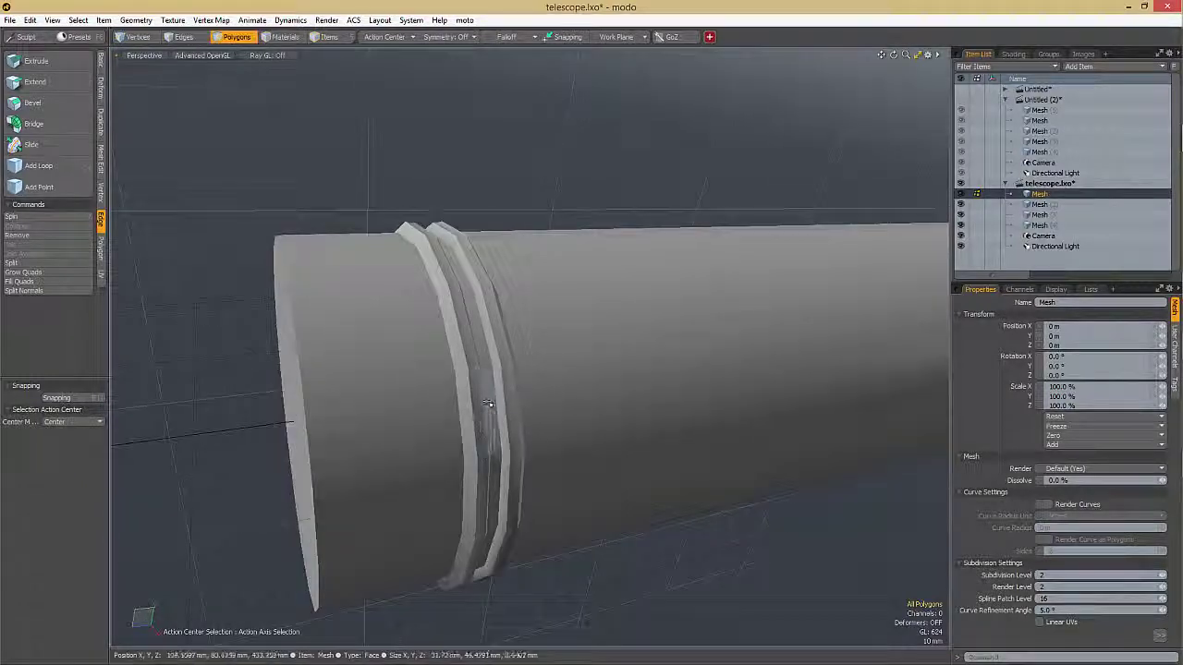
# - Bevel the largest tube's front end cap with a 100 um inset and 0 m shift
pyautogui.keyDown('alt'); pyautogui.moveTo(406, 347); pyautogui.dragTo(490, 381); pyautogui.keyUp('alt')
pyautogui.click(404, 388)
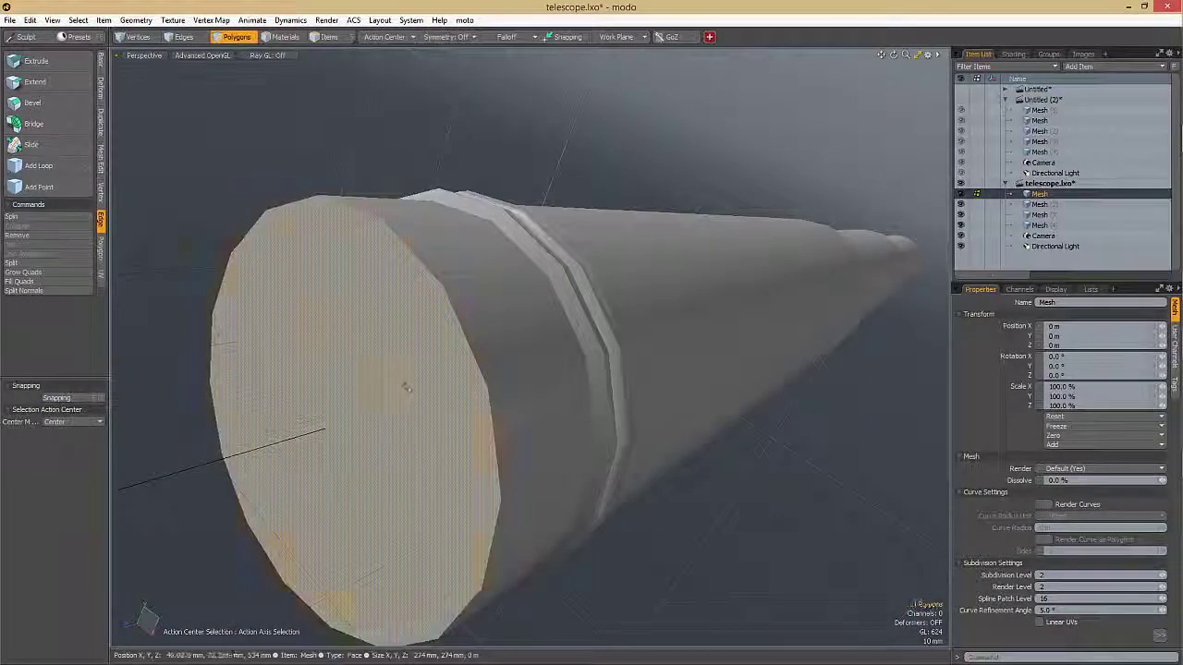
pyautogui.press('b')
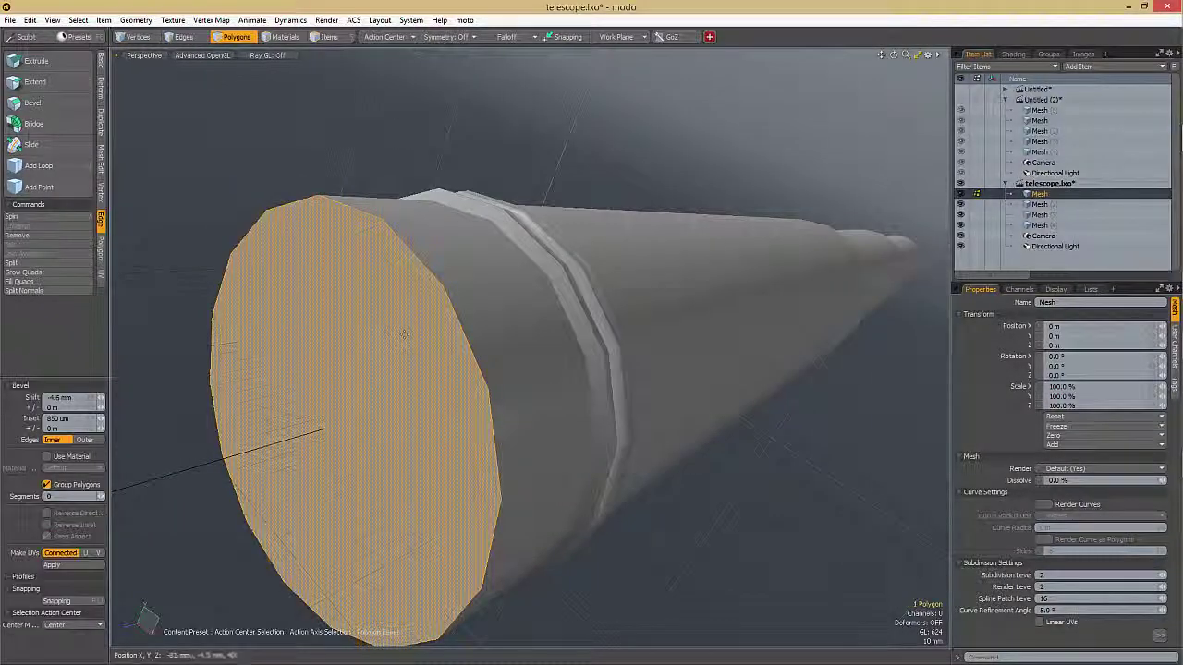
pyautogui.keyDown('alt'); pyautogui.moveTo(352, 459); pyautogui.dragTo(426, 448); pyautogui.keyUp('alt')
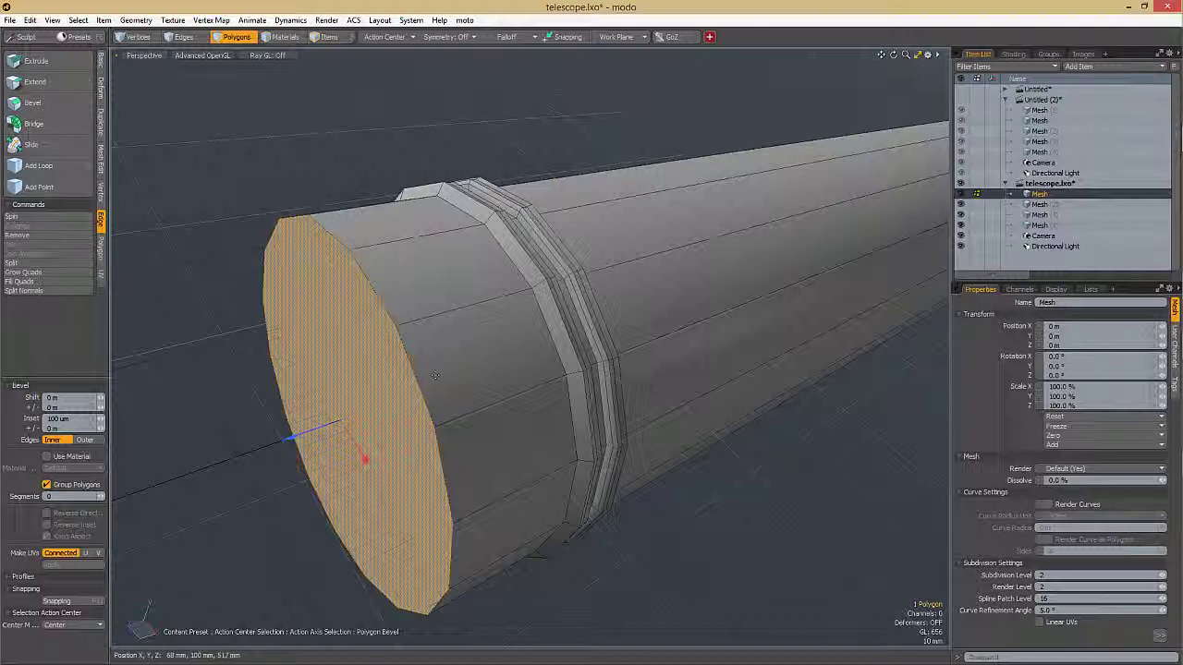
# - Switch the viewport shading to Wireframe and back to Advanced OpenGL
pyautogui.hotkey('ctrl', '3')
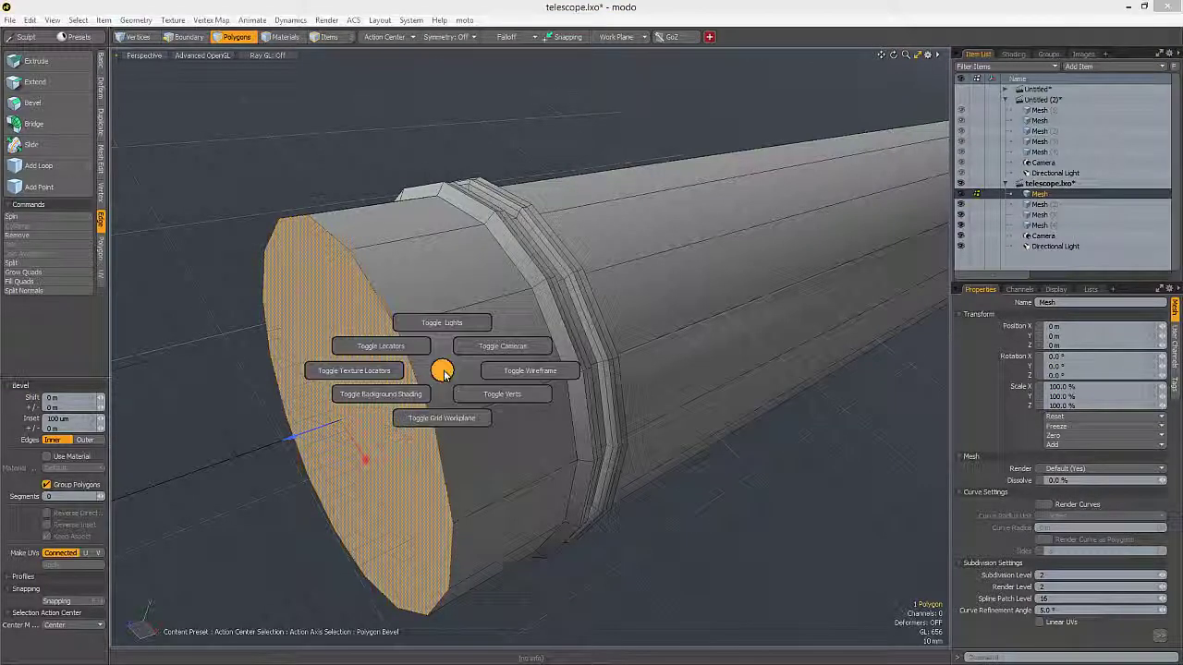
pyautogui.hotkey('ctrl', '1')
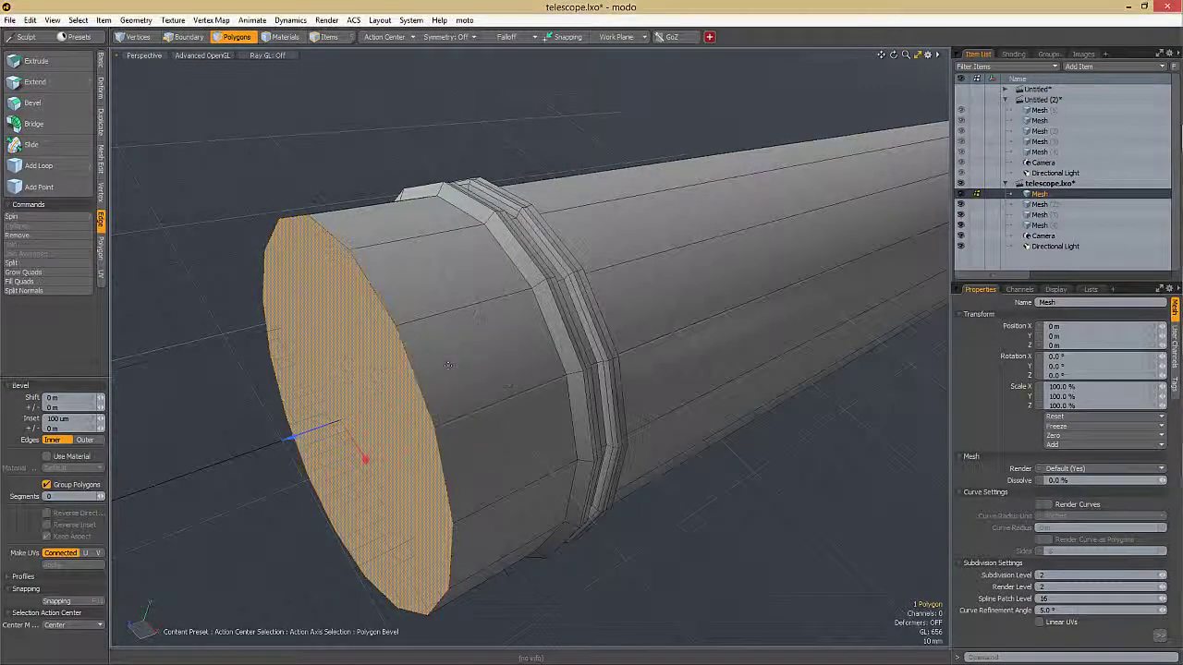
pyautogui.hotkey('ctrl', '2')
pyautogui.click(449, 315)
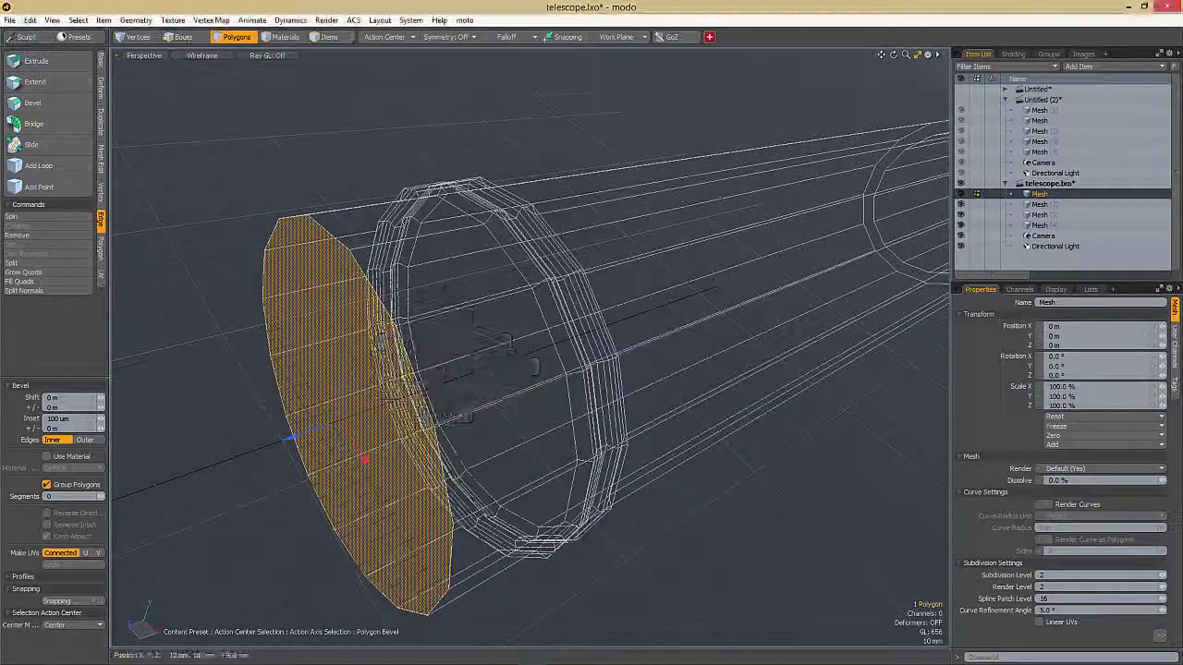
pyautogui.hotkey('ctrl', '2')
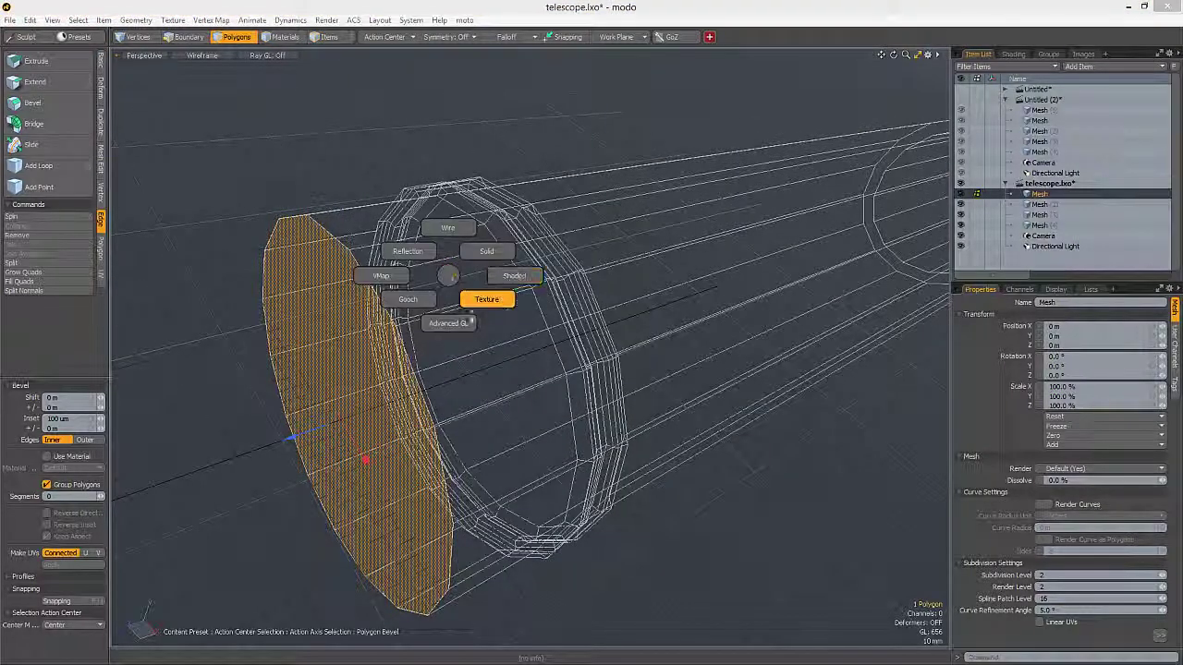
pyautogui.click(447, 322)
# - Toggle the wireframe overlay in the viewport off and back on
pyautogui.hotkey('alt', '`')
pyautogui.hotkey('ctrl', 'shift', '`')
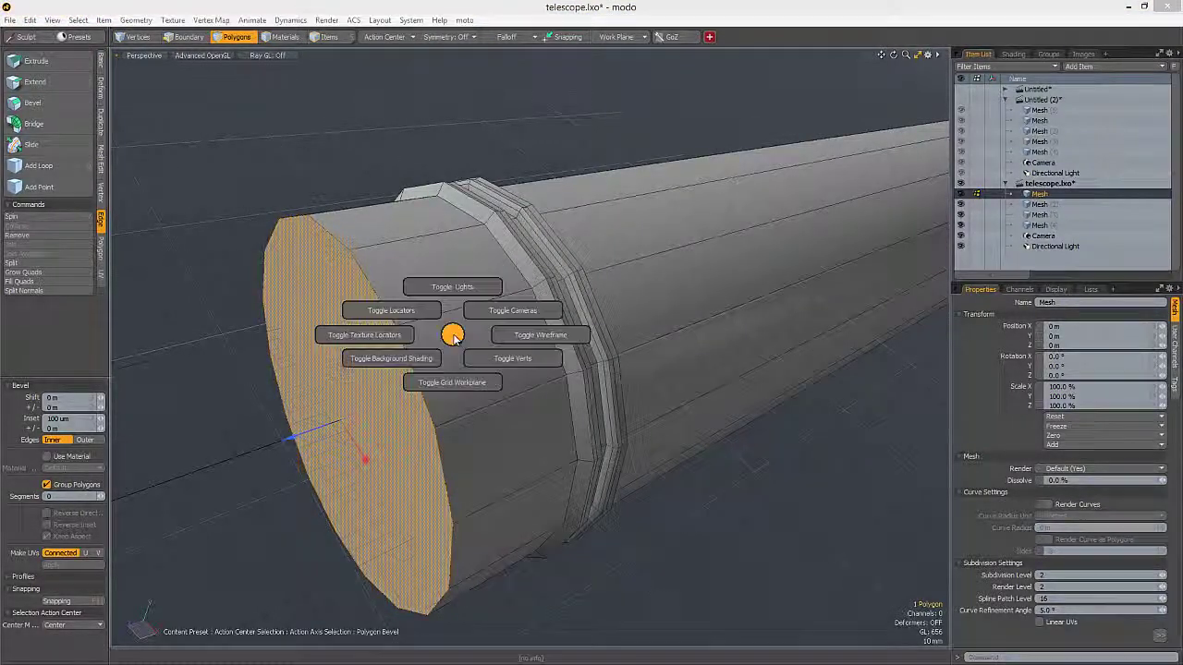
pyautogui.click(464, 339)
pyautogui.hotkey('ctrl', '3')
pyautogui.click(546, 336)
pyautogui.hotkey('ctrl', '3')
pyautogui.click(581, 362)
pyautogui.hotkey('ctrl', '3')
pyautogui.click(616, 358)
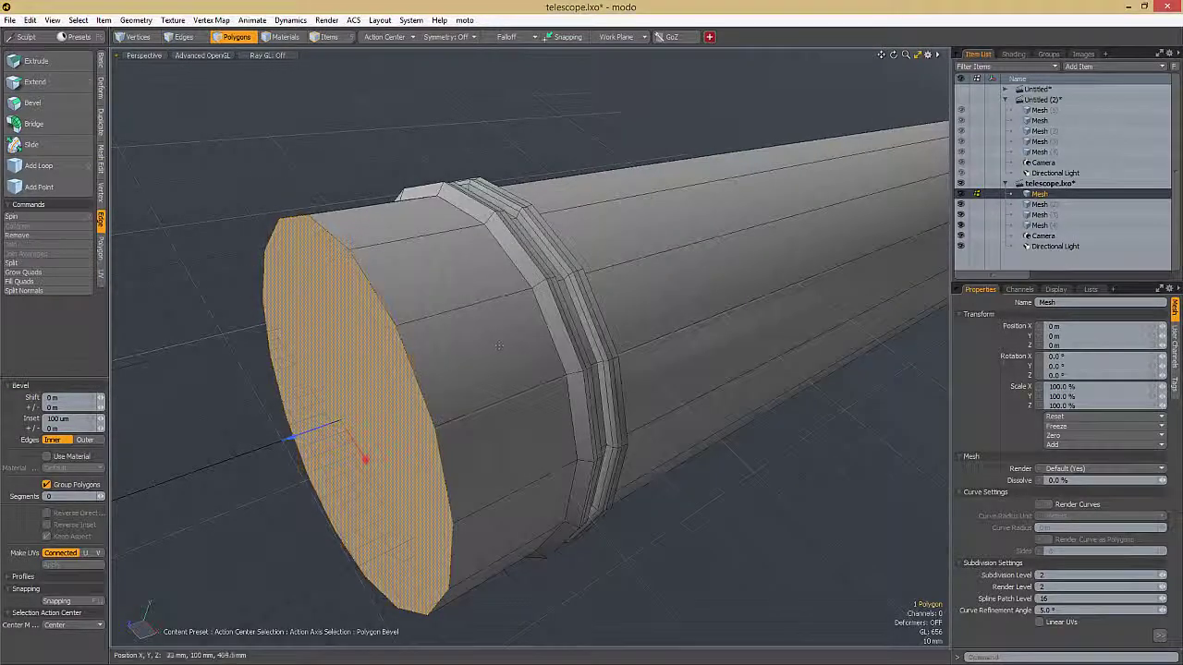
# - Compare the tube's capped front end with subdivision smoothing and the wireframe overlay switched on and off
pyautogui.press('space')
pyautogui.press('Tab')
pyautogui.press('Tab')
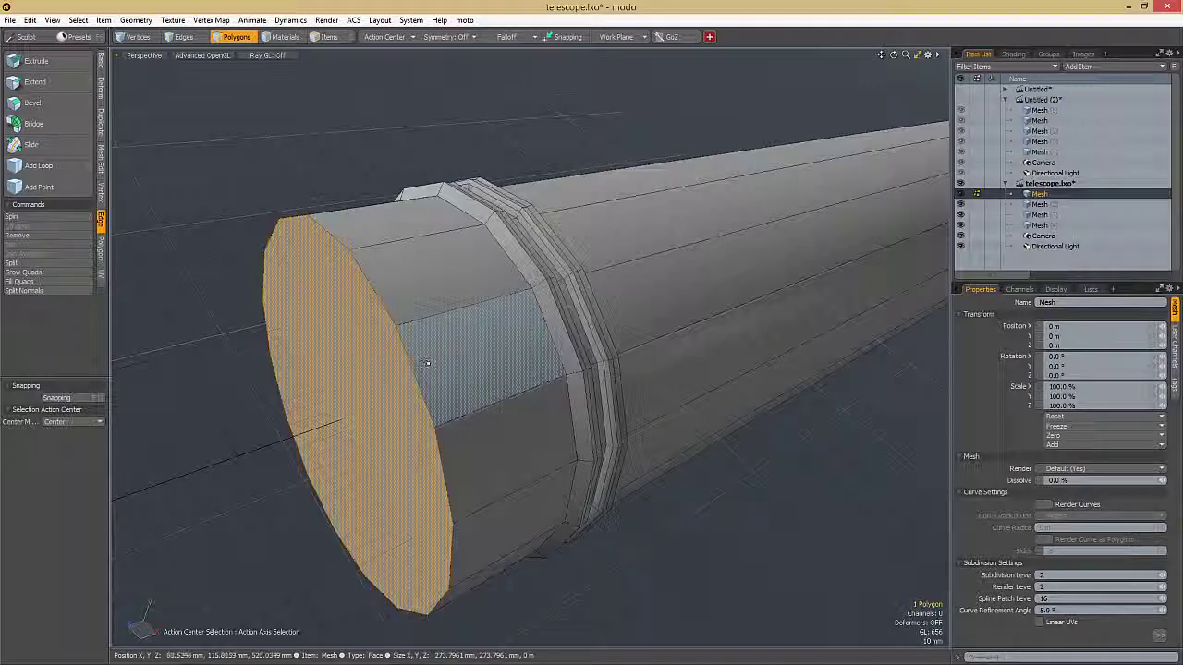
pyautogui.press('r')
pyautogui.hotkey('ctrl', 'shift', '`')
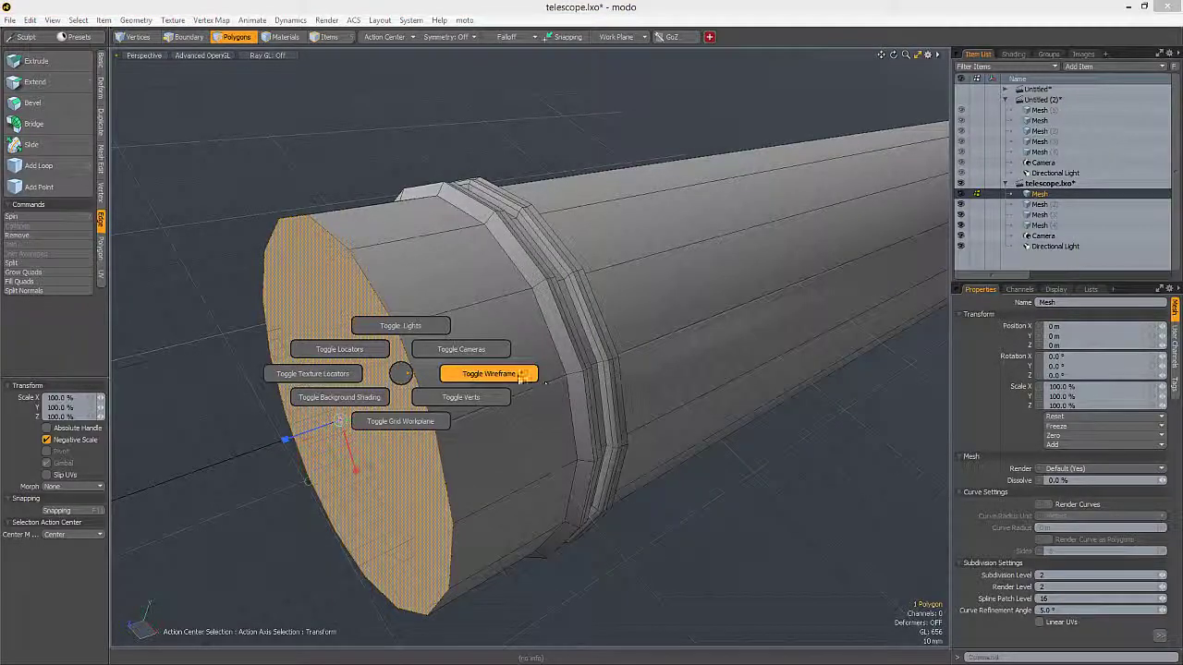
pyautogui.click(538, 385)
pyautogui.hotkey('ctrl', '3')
pyautogui.click(473, 358)
pyautogui.hotkey('ctrl', '3')
pyautogui.click(477, 398)
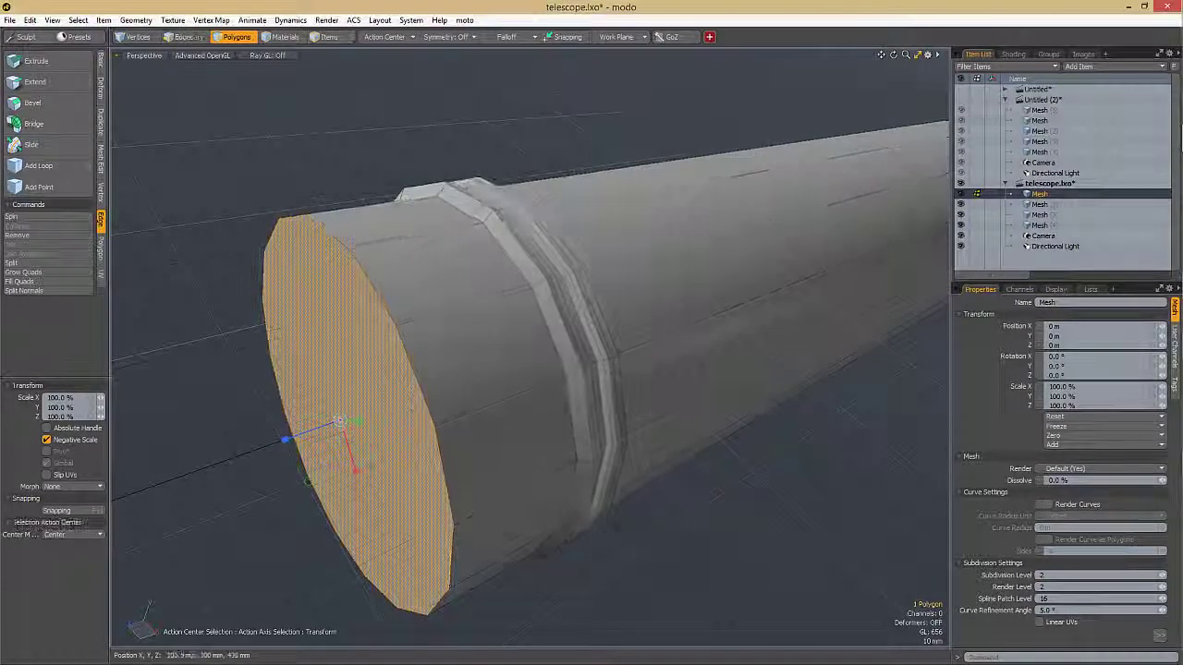
pyautogui.hotkey('ctrl', '3')
pyautogui.click(448, 507)
pyautogui.hotkey('ctrl', '3')
pyautogui.click(412, 353)
pyautogui.hotkey('ctrl', '3')
pyautogui.click(464, 398)
# - Examine the front end cap head-on while toggling the wireframe overlay
pyautogui.moveTo(573, 319)
pyautogui.keyDown('ctrl'); pyautogui.keyDown('alt'); pyautogui.mouseDown()
pyautogui.moveTo(388, 319)
pyautogui.moveTo(554, 278)
pyautogui.moveTo(674, 212)
pyautogui.moveTo(739, 194)
pyautogui.moveTo(610, 250)
pyautogui.moveTo(721, 249)
pyautogui.moveTo(684, 282)
pyautogui.mouseUp(); pyautogui.keyUp('alt'); pyautogui.keyUp('ctrl')
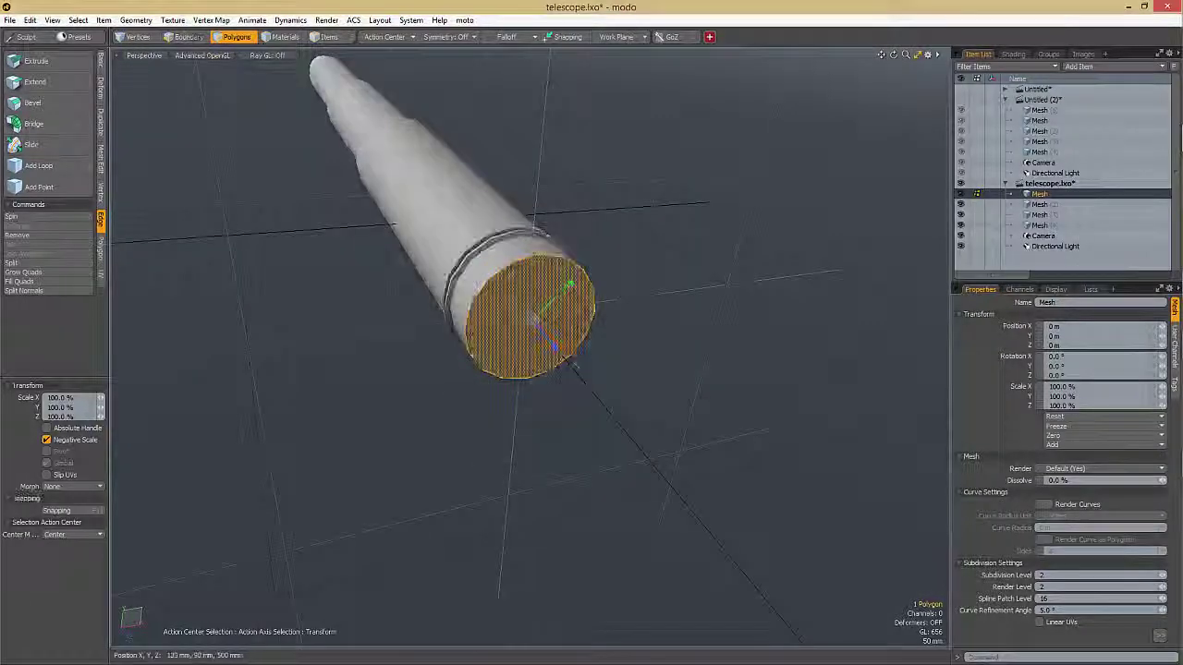
pyautogui.keyDown('ctrl'); pyautogui.keyDown('alt'); pyautogui.moveTo(554, 346); pyautogui.dragTo(580, 363); pyautogui.keyUp('alt'); pyautogui.keyUp('ctrl')
pyautogui.hotkey('ctrl', '3')
pyautogui.click(641, 338)
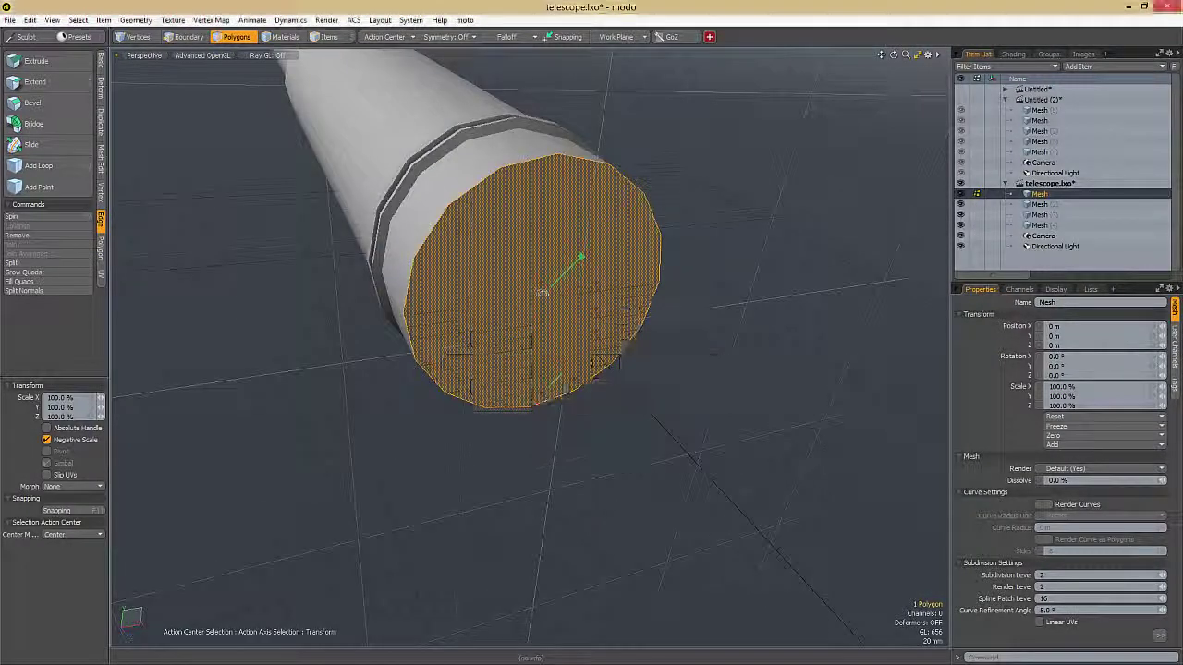
pyautogui.keyDown('ctrl'); pyautogui.keyDown('alt'); pyautogui.moveTo(635, 316); pyautogui.dragTo(565, 460); pyautogui.keyUp('alt'); pyautogui.keyUp('ctrl')
pyautogui.hotkey('ctrl', '3')
pyautogui.click(680, 371)
# - Scale the selected front cap polygon to 85% in X and Y to form a flat rim
pyautogui.hotkey('shift', 'a')
pyautogui.hotkey('shift', 'a')
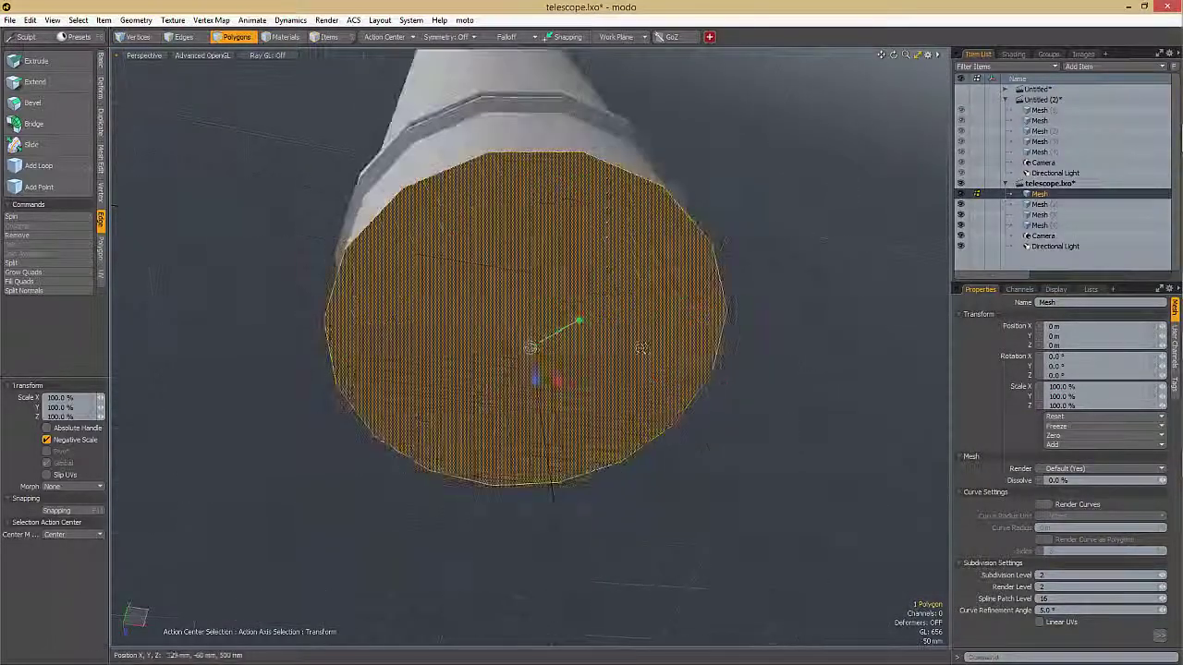
pyautogui.press('Tab')
pyautogui.press('Tab')
pyautogui.keyDown('alt'); pyautogui.moveTo(592, 469); pyautogui.dragTo(551, 469); pyautogui.keyUp('alt')
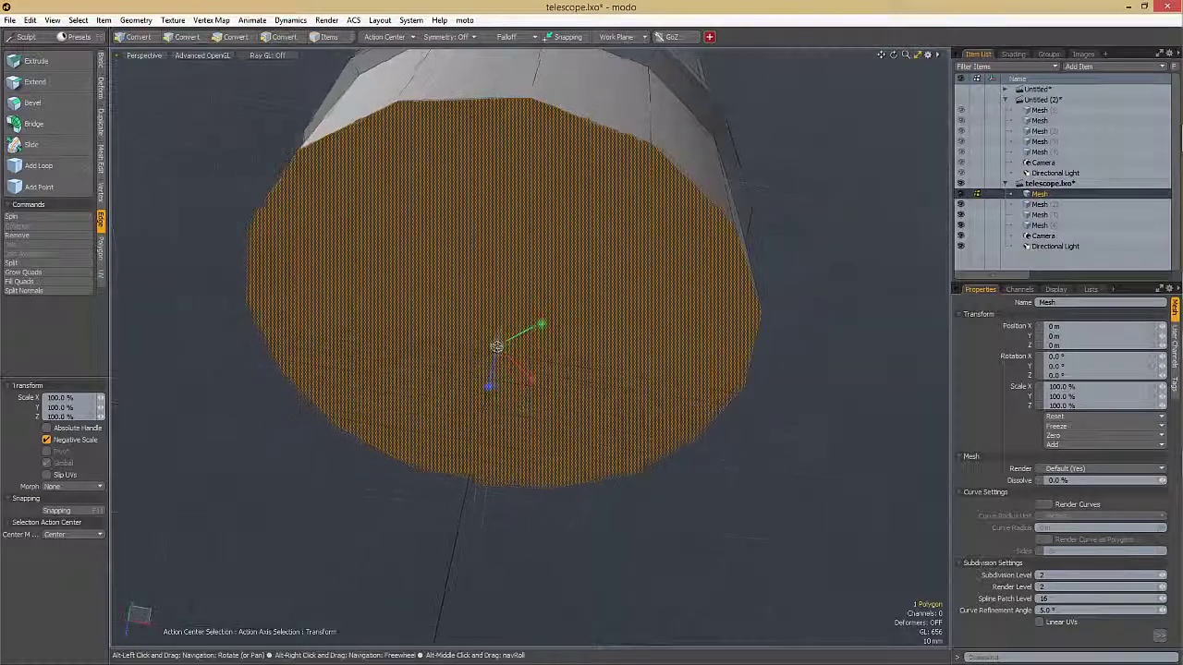
pyautogui.moveTo(563, 357); pyautogui.dragTo(550, 357)
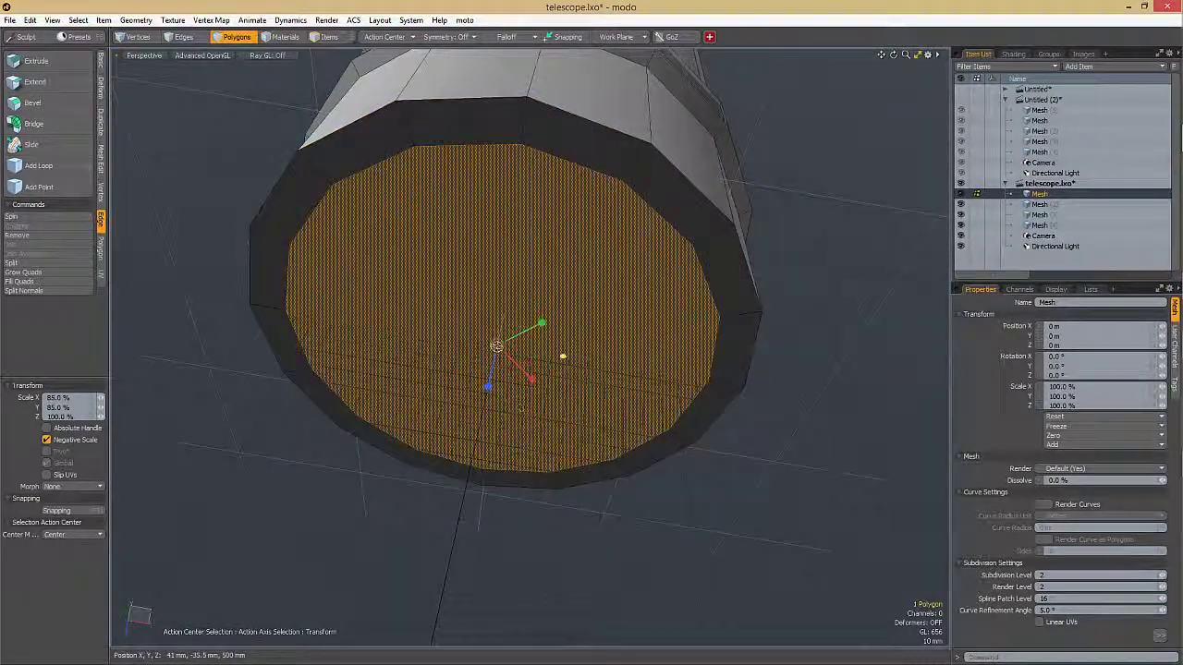
# - Bevel the inner cap polygon into the tube with about -35 mm shift and 27 mm inset
pyautogui.keyDown('alt'); pyautogui.moveTo(521, 409); pyautogui.dragTo(465, 407); pyautogui.keyUp('alt')
pyautogui.press('b')
pyautogui.moveTo(496, 360); pyautogui.dragTo(574, 437)
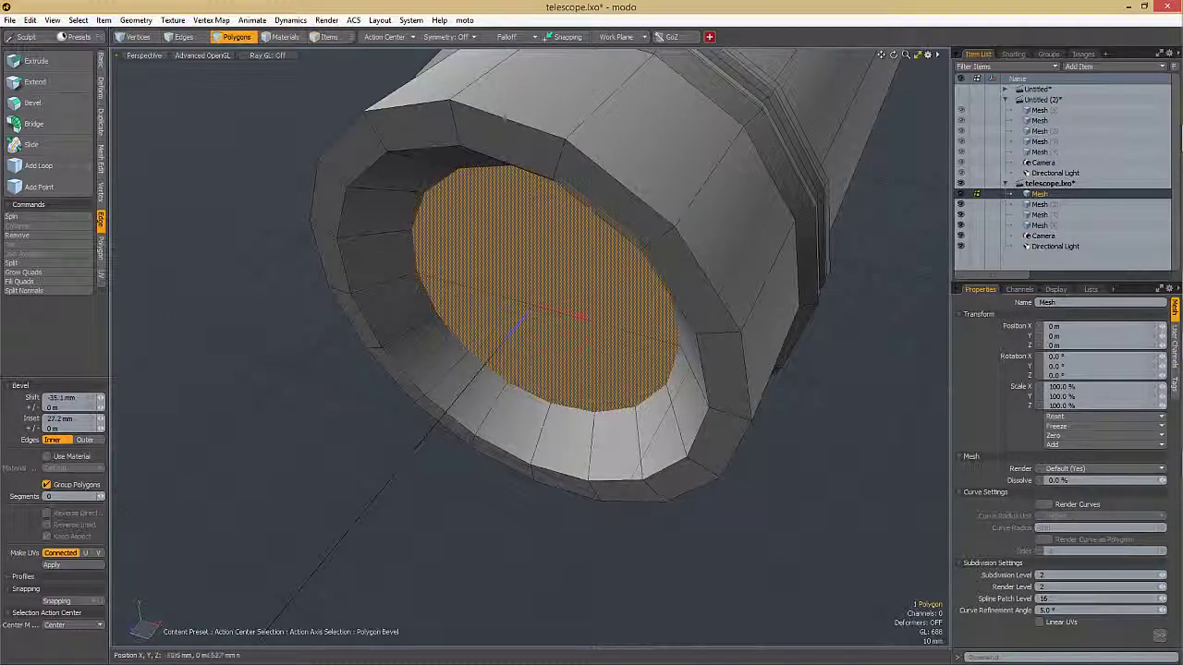
# - Bevel the recessed polygon again with about -186.8 mm shift and 100 um inset to form a deep bore
pyautogui.keyDown('alt'); pyautogui.moveTo(575, 437); pyautogui.dragTo(619, 412); pyautogui.keyUp('alt')
pyautogui.moveTo(523, 331); pyautogui.dragTo(660, 238)
pyautogui.moveTo(605, 311); pyautogui.dragTo(677, 227)
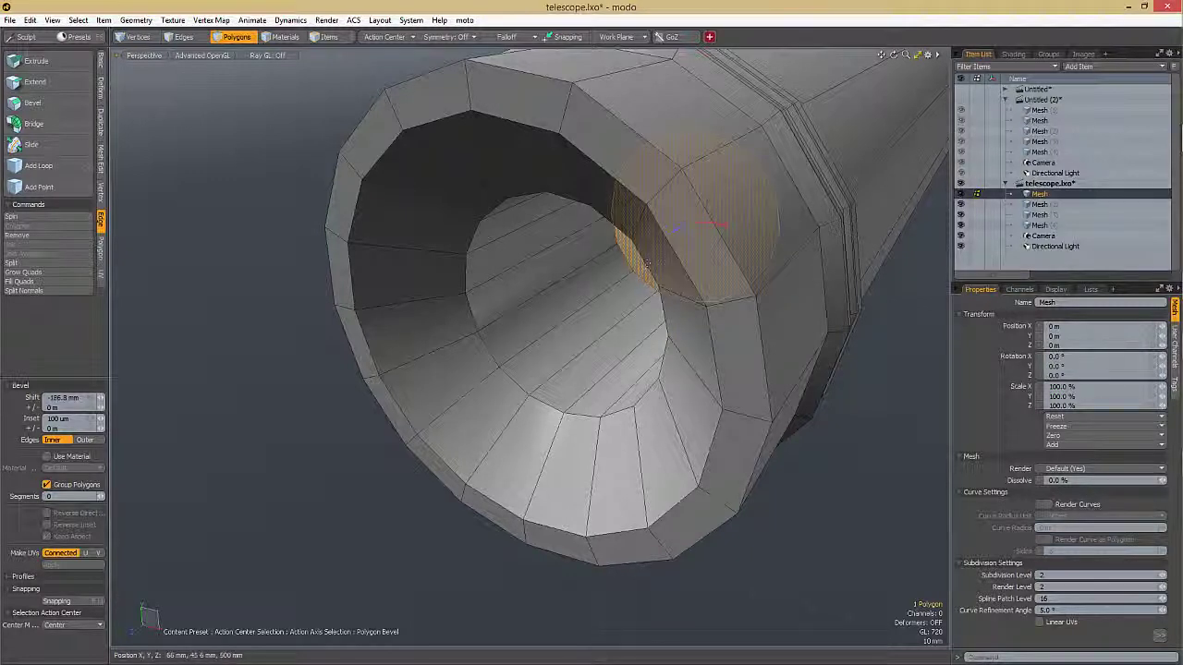
pyautogui.keyDown('ctrl'); pyautogui.keyDown('alt'); pyautogui.moveTo(648, 266); pyautogui.dragTo(591, 305); pyautogui.keyUp('alt'); pyautogui.keyUp('ctrl')
pyautogui.press('space')
# - Try to delete the flat polygon that closes the far end of the bore
pyautogui.moveTo(785, 129); pyautogui.dragTo(836, 263)
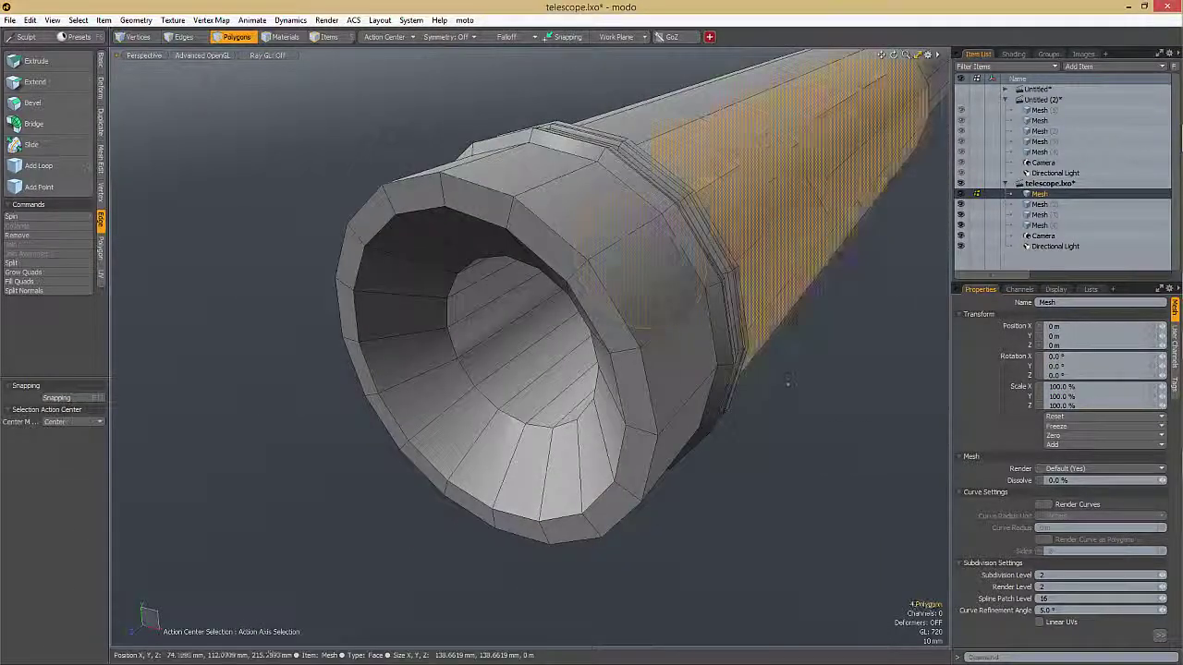
pyautogui.keyDown('alt'); pyautogui.moveTo(416, 360); pyautogui.dragTo(531, 328); pyautogui.keyUp('alt')
pyautogui.click(517, 338)
pyautogui.press('r')
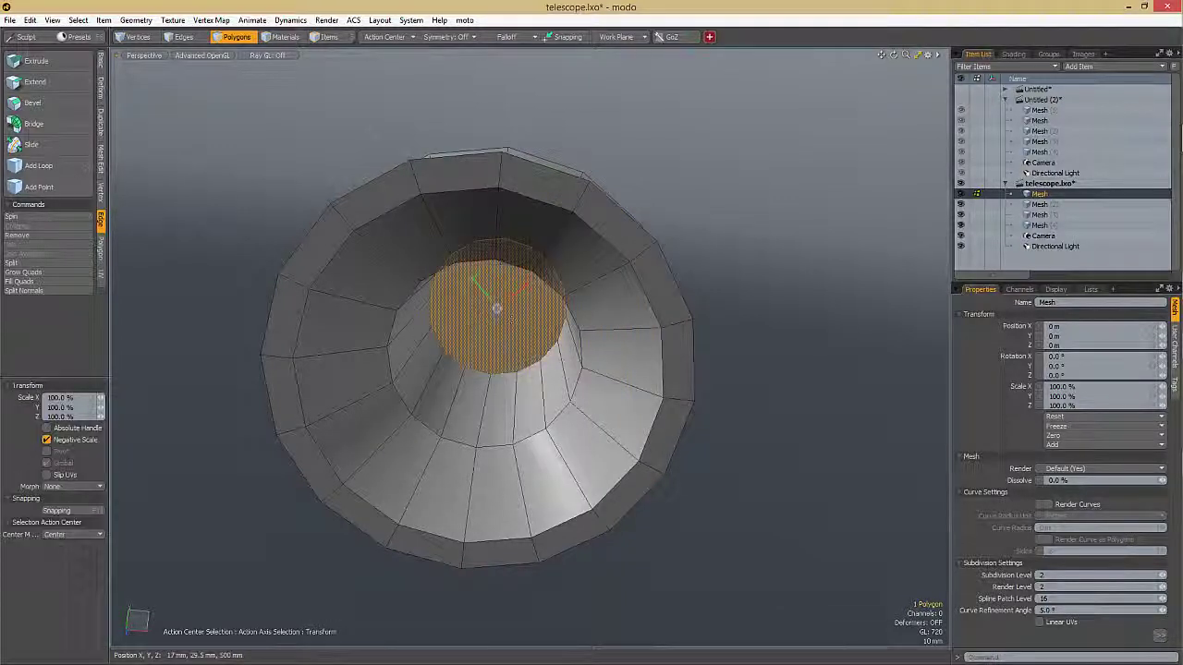
pyautogui.press('space')
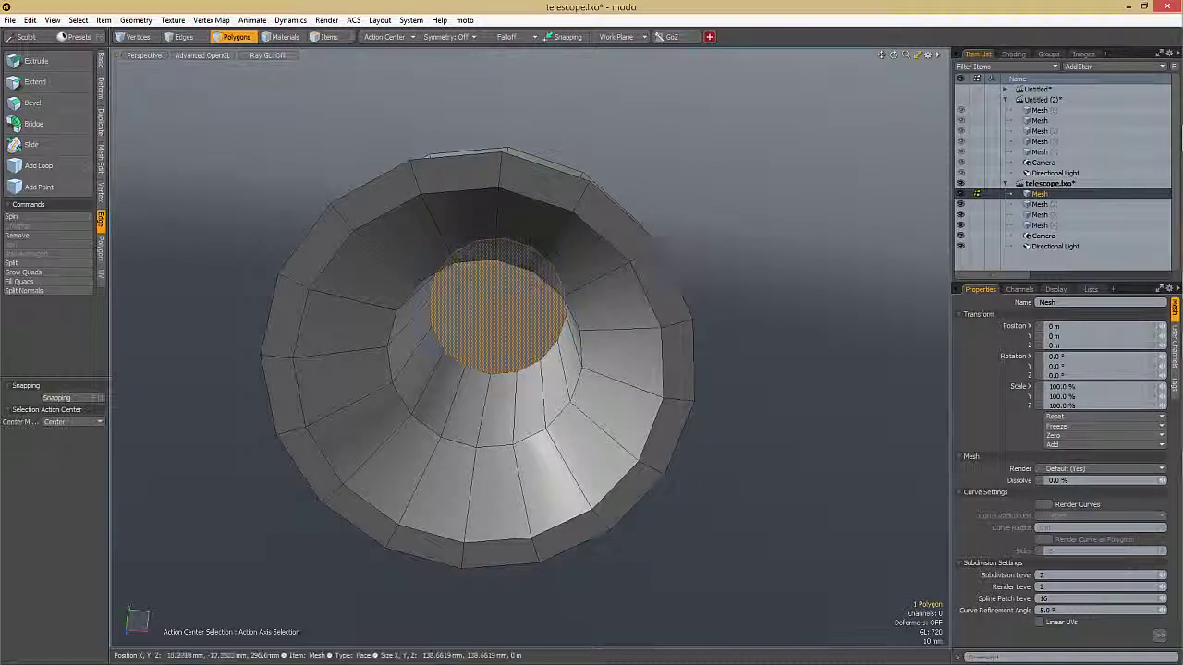
pyautogui.keyDown('ctrl'); pyautogui.keyDown('alt'); pyautogui.moveTo(513, 318); pyautogui.dragTo(488, 370); pyautogui.keyUp('alt'); pyautogui.keyUp('ctrl')
pyautogui.keyDown('alt'); pyautogui.moveTo(422, 412); pyautogui.dragTo(420, 399); pyautogui.keyUp('alt')
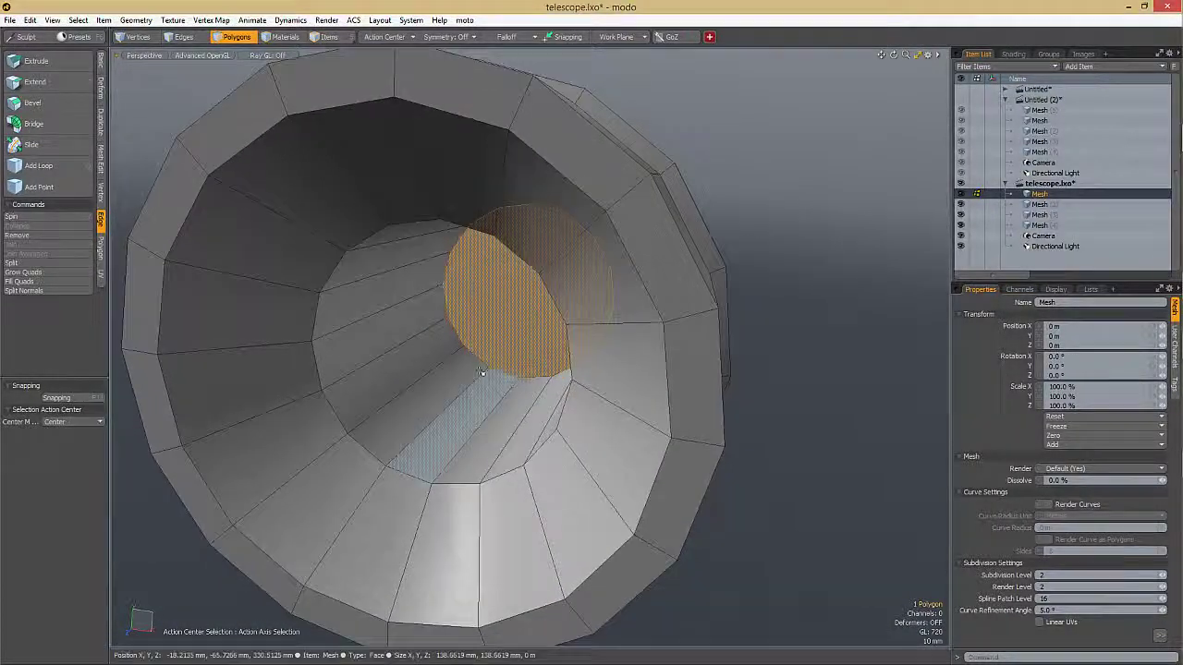
pyautogui.press('Delete')
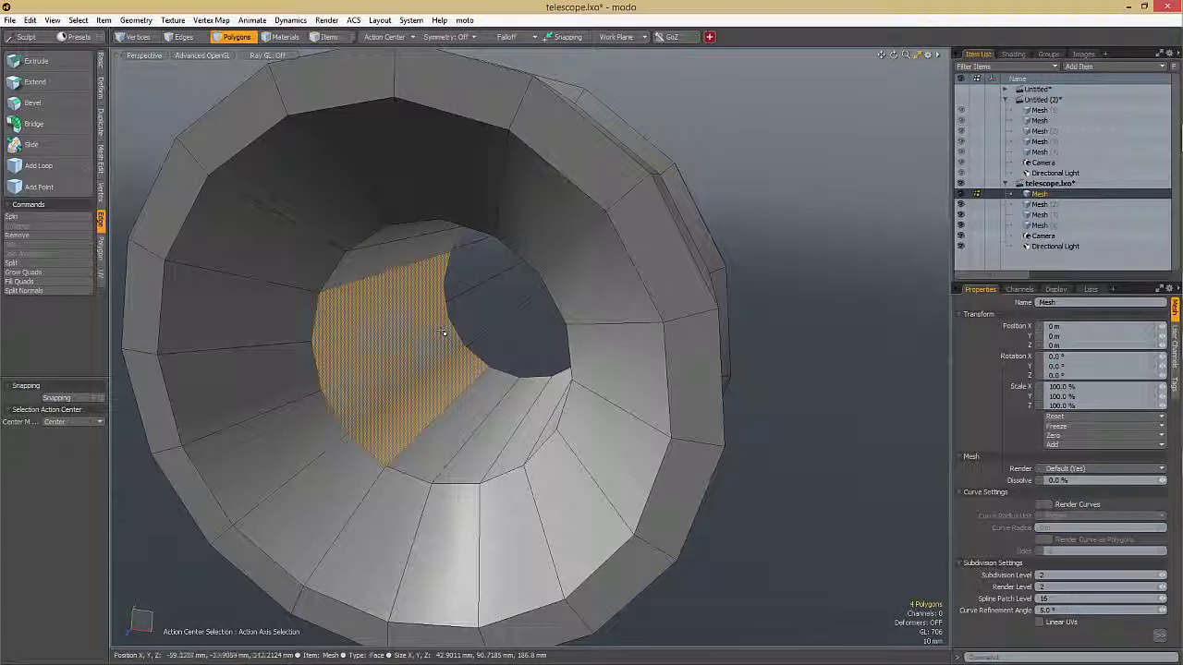
# - Cut the polygon closing the far end of the bore and paste it into a new mesh item
pyautogui.click(490, 321)
pyautogui.click(490, 320)
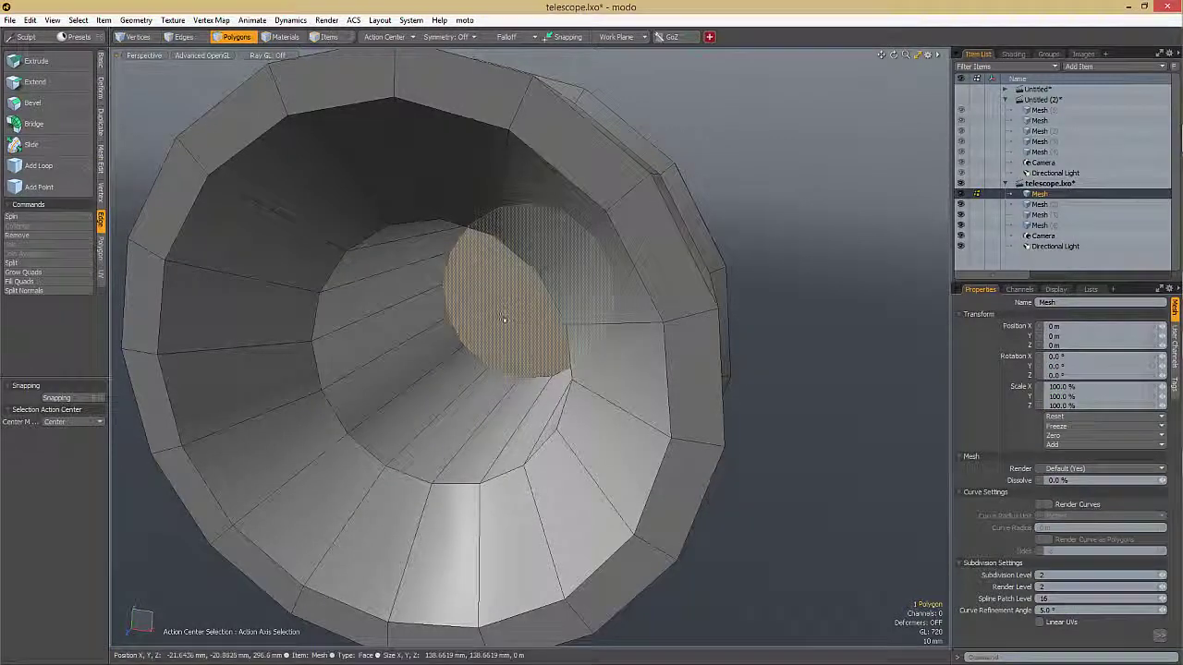
pyautogui.press('Delete')
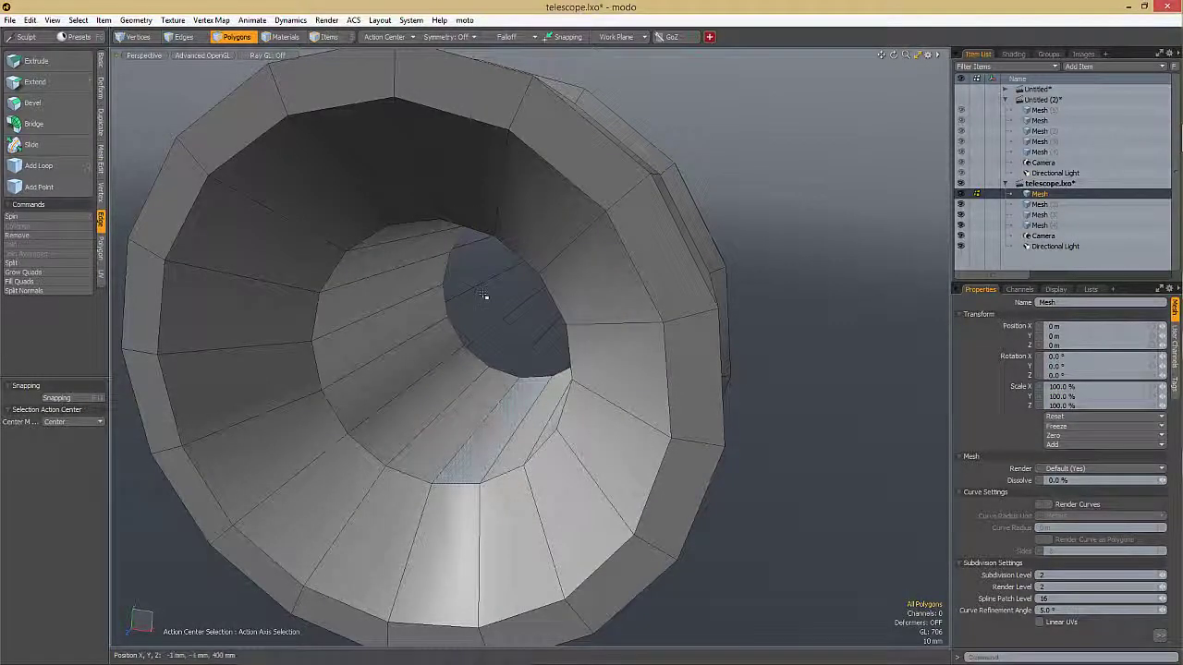
pyautogui.press('n')
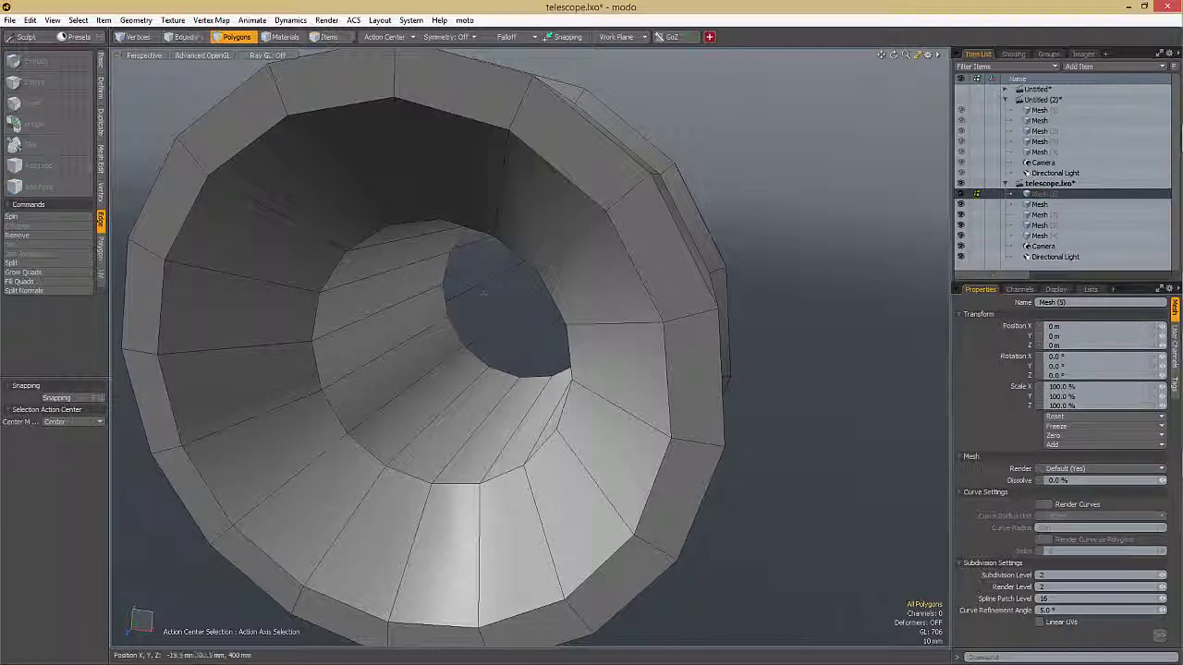
pyautogui.hotkey('ctrl', 'v')
# - Move the pasted disc polygon about 179.5 mm along Z toward the mouth of the tube
pyautogui.keyDown('alt'); pyautogui.moveTo(484, 296); pyautogui.dragTo(415, 324); pyautogui.keyUp('alt')
pyautogui.keyDown('alt'); pyautogui.moveTo(435, 277); pyautogui.dragTo(500, 365); pyautogui.keyUp('alt')
pyautogui.press('w')
pyautogui.hotkey('ctrl', 'z')
pyautogui.moveTo(545, 243)
pyautogui.mouseDown()
pyautogui.moveTo(407, 422)
pyautogui.moveTo(565, 256)
pyautogui.mouseUp()
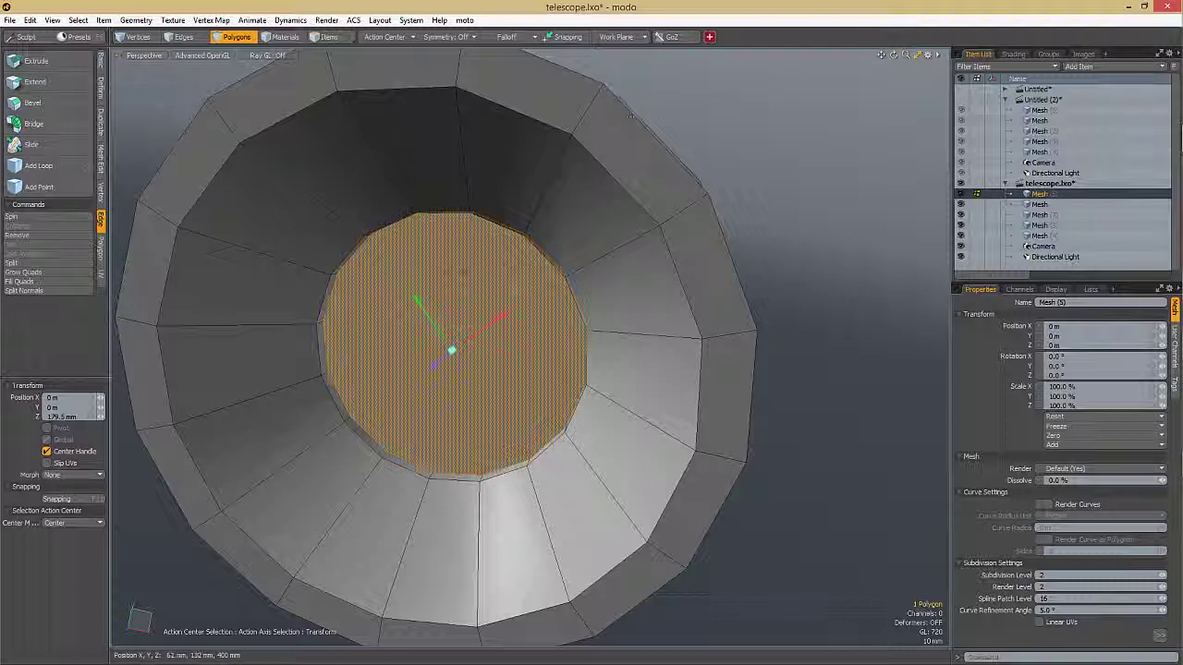
# - Open the Model Tools palette with the disc polygon selected
pyautogui.click(709, 39)
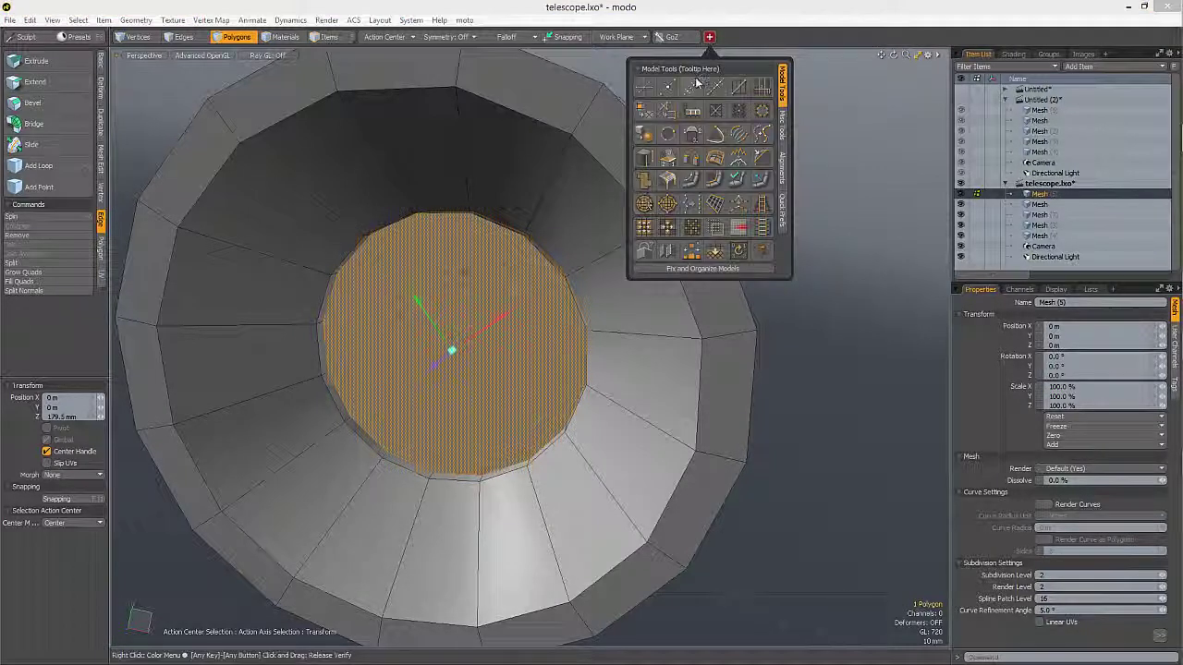
pyautogui.click(710, 41)
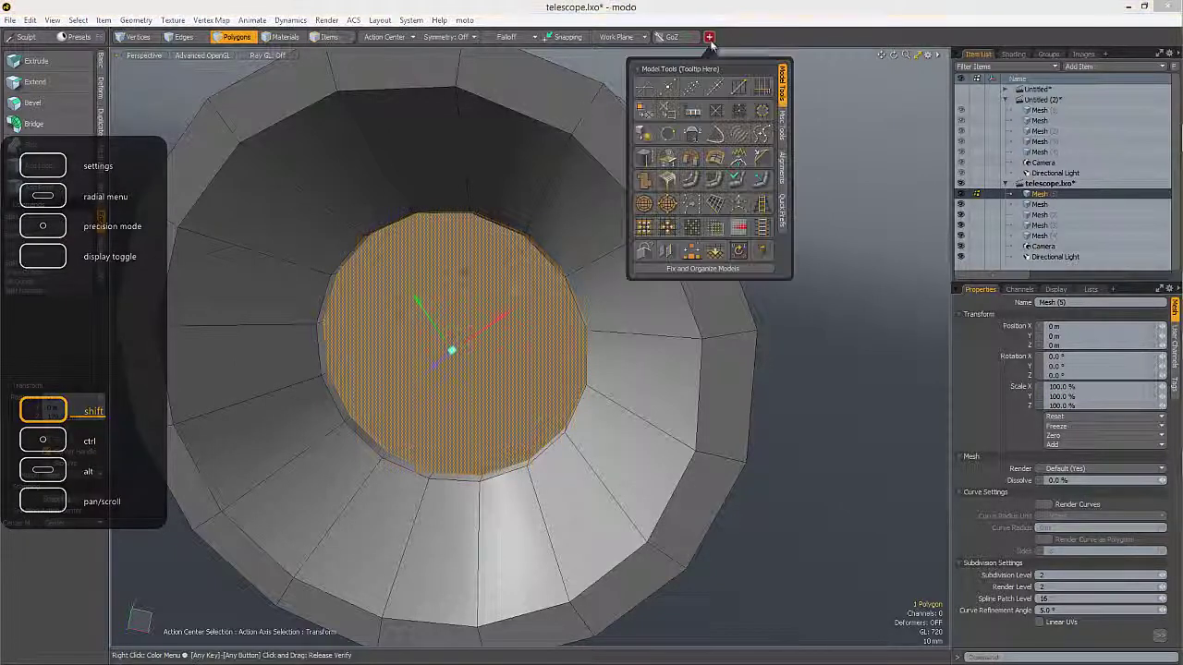
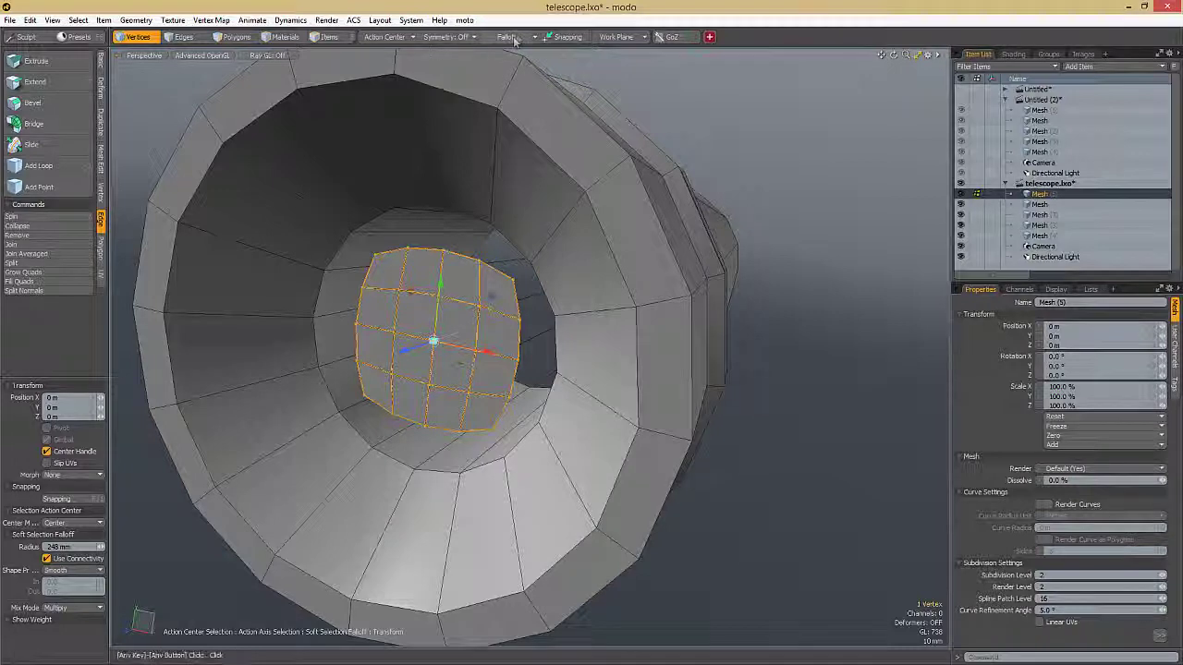
# - Set the Soft Selection falloff on the gridded disc's centre vertex to Ease-Out with about 160 mm radius
pyautogui.click(516, 164)
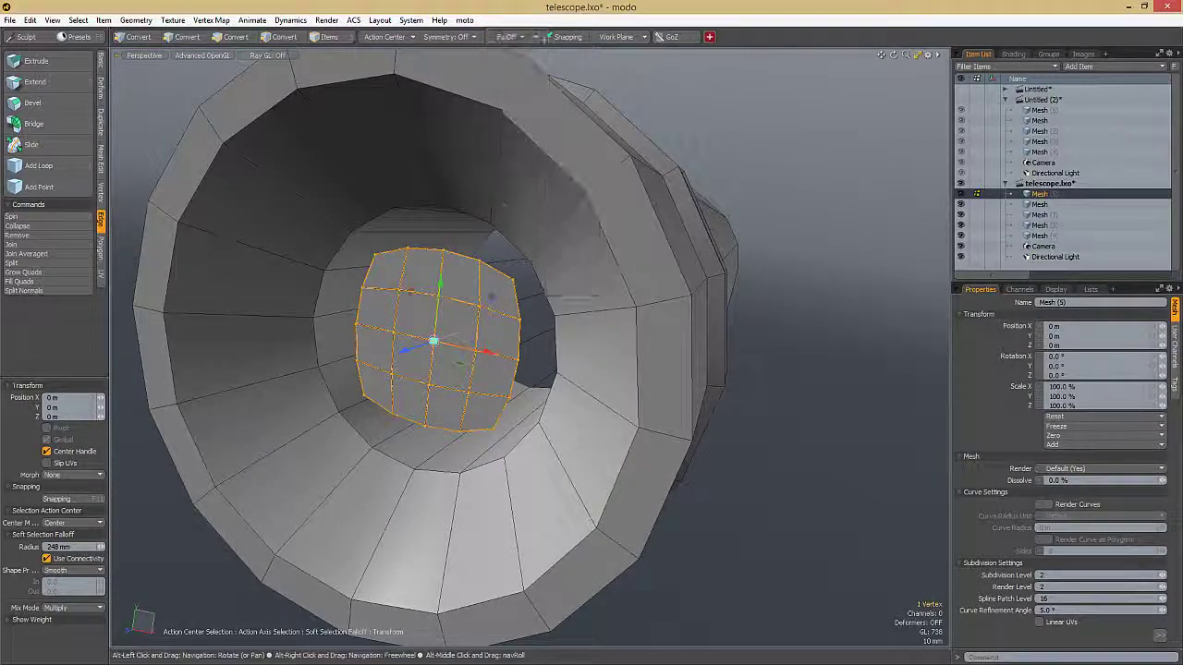
pyautogui.moveTo(776, 367); pyautogui.dragTo(277, 379, button='right')
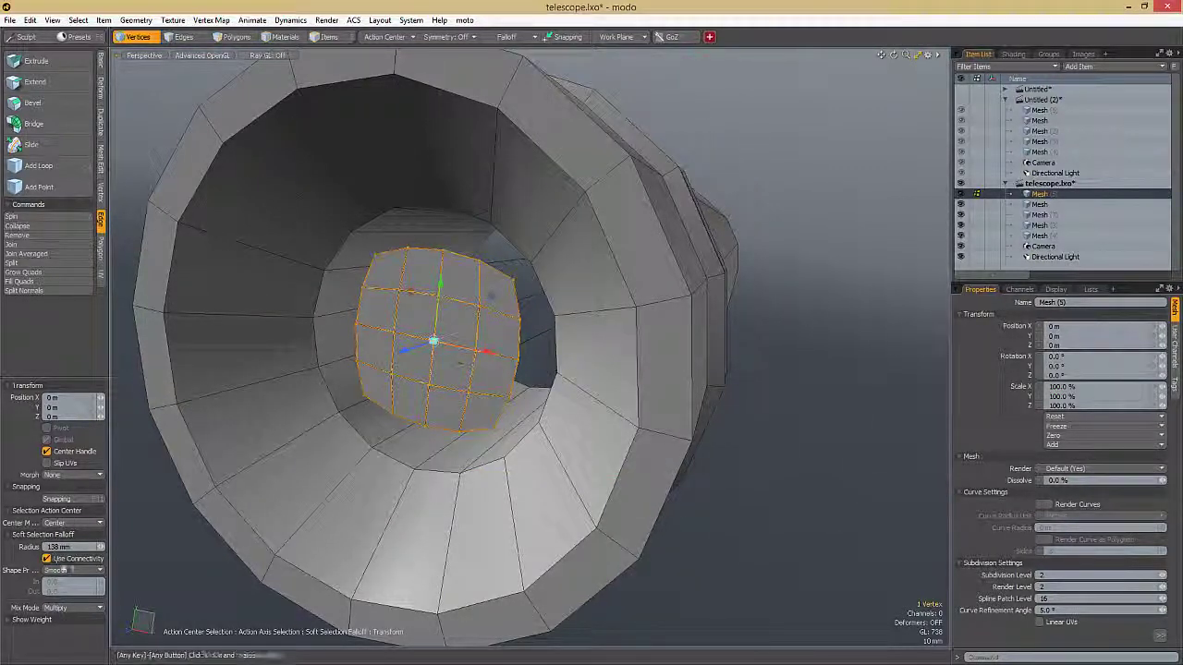
pyautogui.click(64, 570)
pyautogui.click(68, 559)
pyautogui.moveTo(592, 356); pyautogui.dragTo(688, 358, button='right')
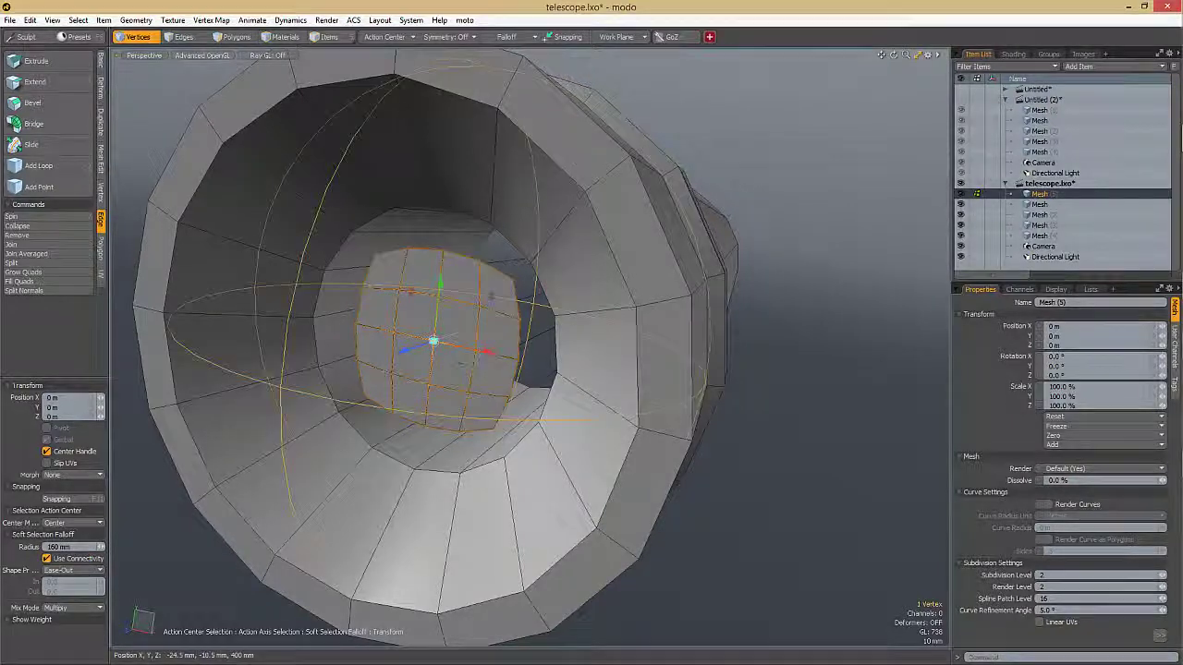
# - Pull the disc's centre vertex 21 mm along Z and reshape the bulge with an Ease-In falloff of 80 mm radius
pyautogui.moveTo(407, 349); pyautogui.dragTo(298, 360)
pyautogui.click(67, 571)
pyautogui.click(68, 558)
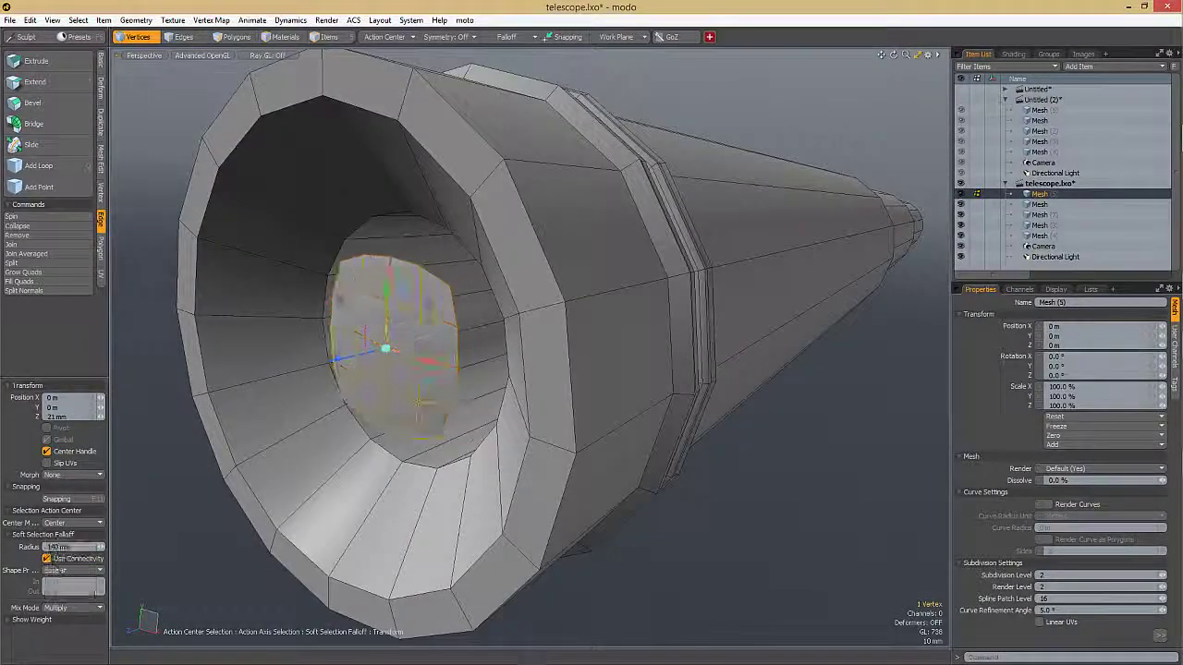
pyautogui.keyDown('alt'); pyautogui.moveTo(412, 365); pyautogui.dragTo(419, 363); pyautogui.keyUp('alt')
pyautogui.moveTo(419, 363); pyautogui.dragTo(359, 366, button='right')
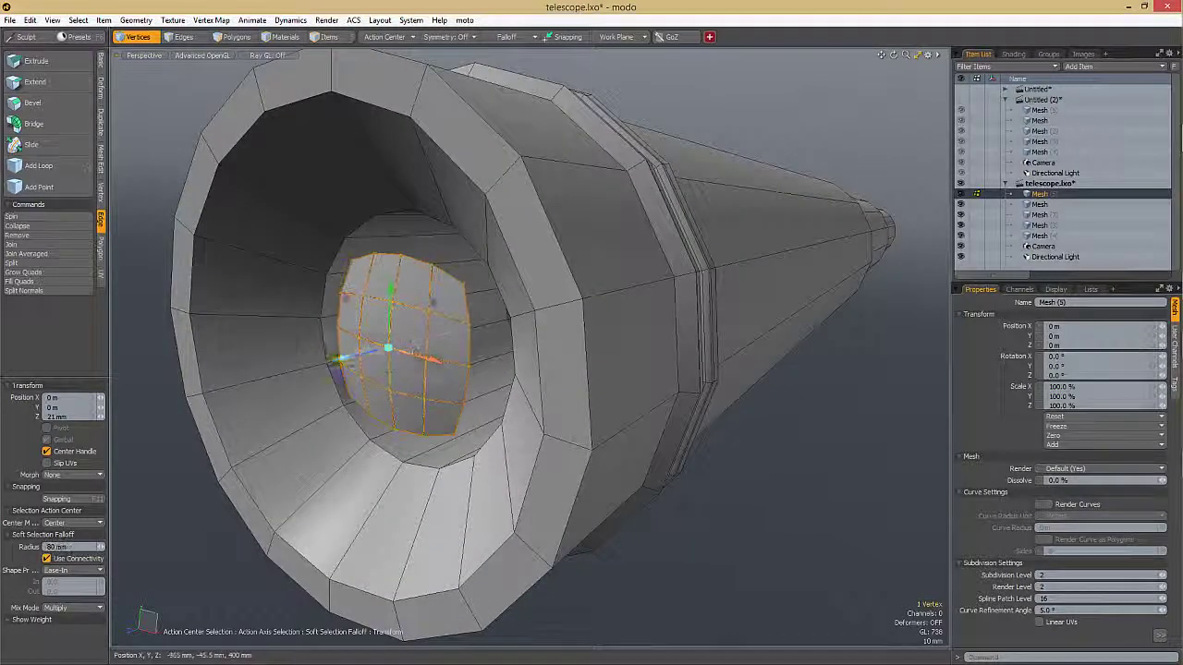
pyautogui.keyDown('alt'); pyautogui.moveTo(358, 367); pyautogui.dragTo(286, 368); pyautogui.keyUp('alt')
pyautogui.keyDown('alt'); pyautogui.moveTo(554, 333); pyautogui.dragTo(492, 367); pyautogui.keyUp('alt')
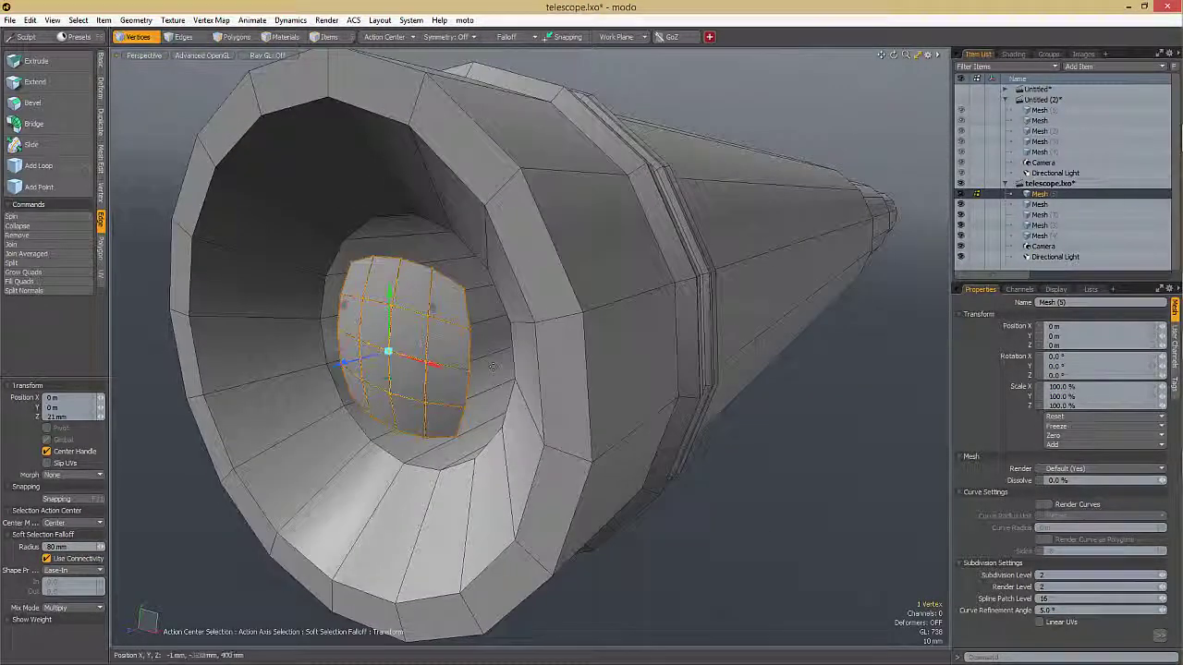
# - Clear the soft selection falloff, the action center and the vertex selection
pyautogui.press('Escape')
pyautogui.press('r')
pyautogui.press('Escape')
pyautogui.press('Escape')
pyautogui.press('Escape')
pyautogui.press('Escape')
# - Enlarge the curved lens disc to fill the bore and move it about -15.5 mm along Z
pyautogui.moveTo(388, 362)
pyautogui.keyDown('alt'); pyautogui.mouseDown()
pyautogui.moveTo(459, 368)
pyautogui.moveTo(471, 343)
pyautogui.moveTo(386, 378)
pyautogui.mouseUp(); pyautogui.keyUp('alt')
pyautogui.press('r')
pyautogui.press('w')
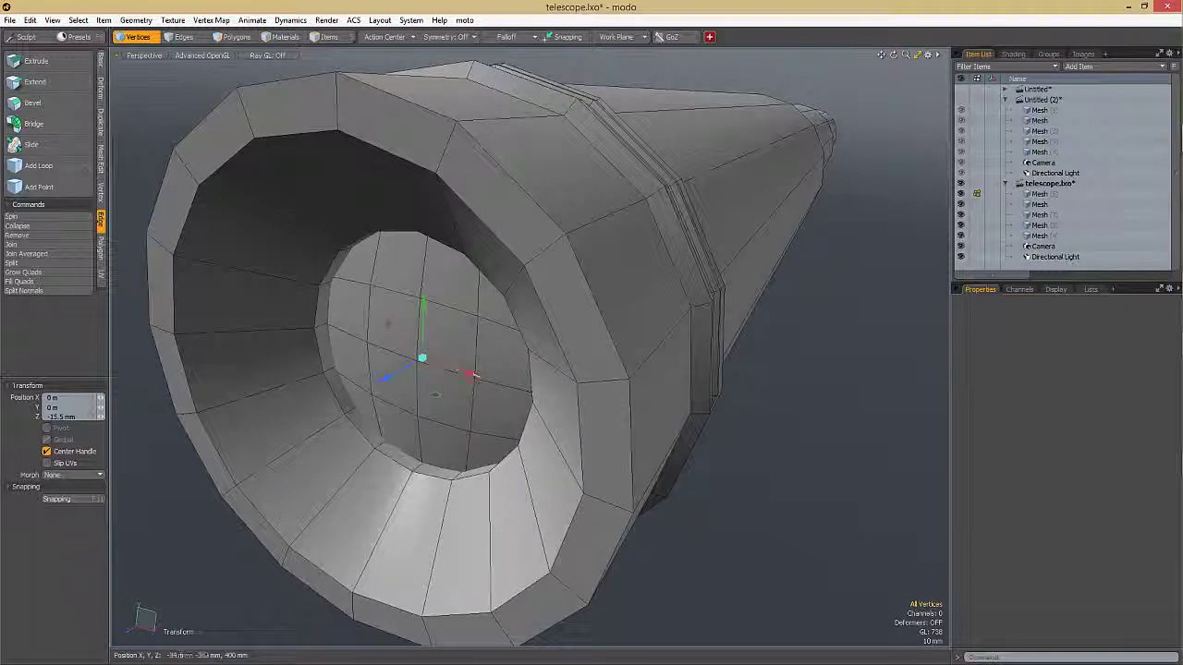
# - Thicken the curved lens disc with an offset of about -2 mm
pyautogui.press('q')
pyautogui.hotkey('shift', 'd')
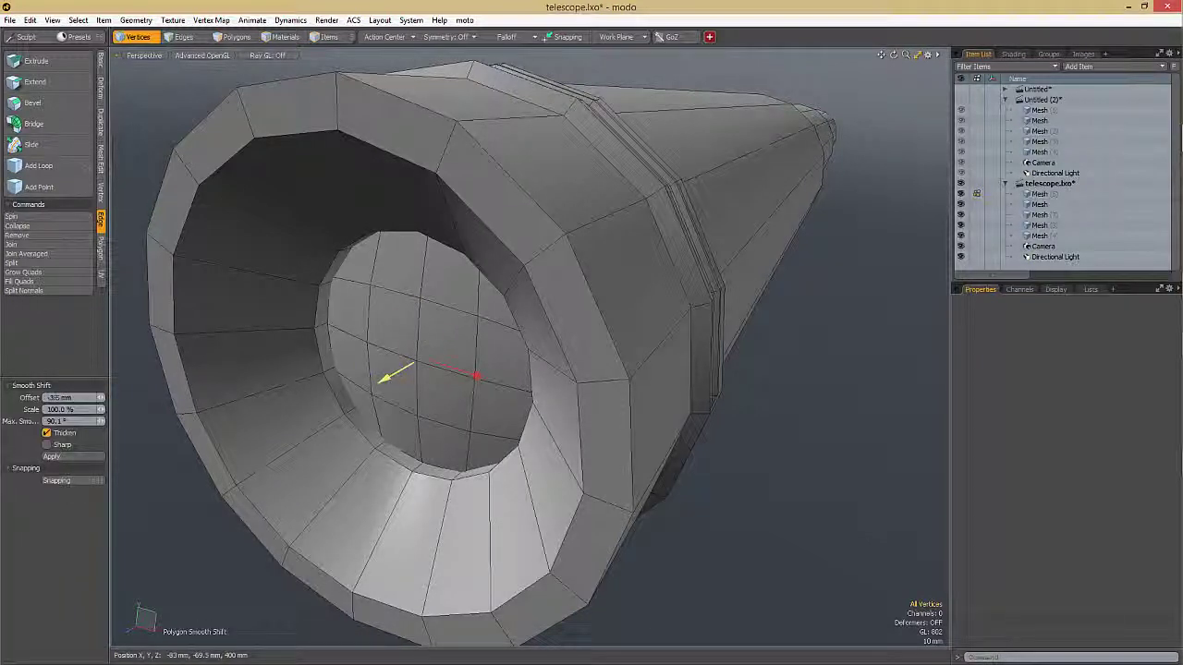
pyautogui.keyDown('alt'); pyautogui.moveTo(416, 362); pyautogui.dragTo(447, 345); pyautogui.keyUp('alt')
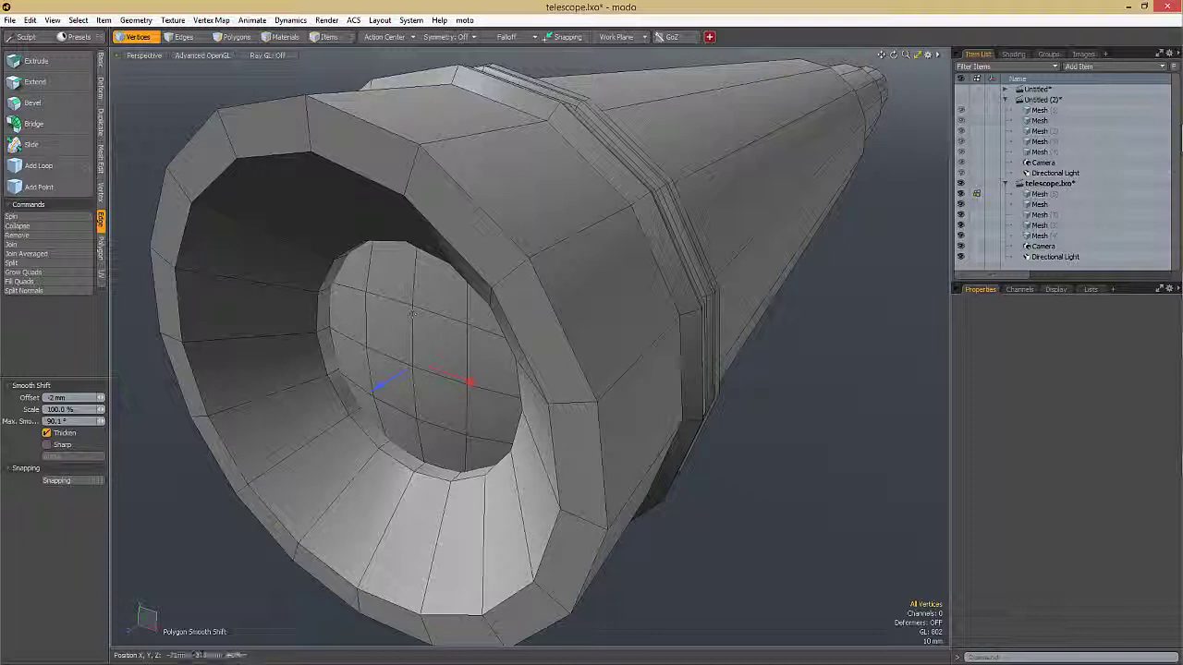
# - Isolate the lens disc to increase its Thicken offset, and unhide the rest of the telescope
pyautogui.hotkey('shift', 'h')
pyautogui.keyDown('alt'); pyautogui.moveTo(529, 320); pyautogui.dragTo(471, 320); pyautogui.keyUp('alt')
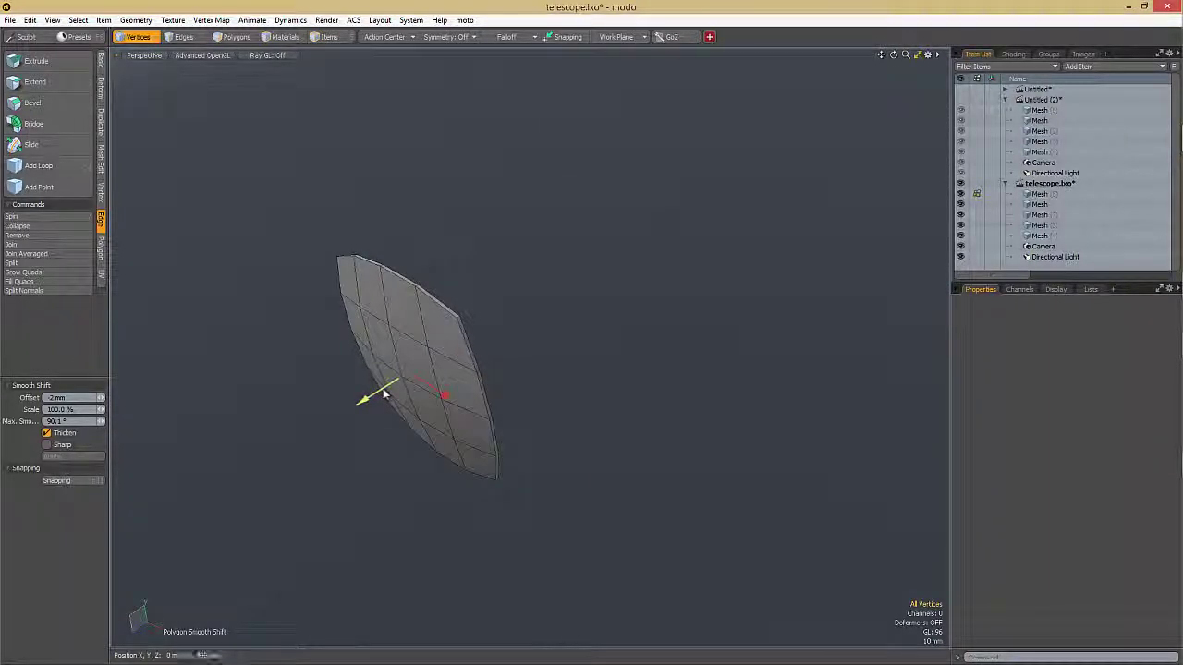
pyautogui.moveTo(378, 395); pyautogui.dragTo(399, 382)
pyautogui.press('space')
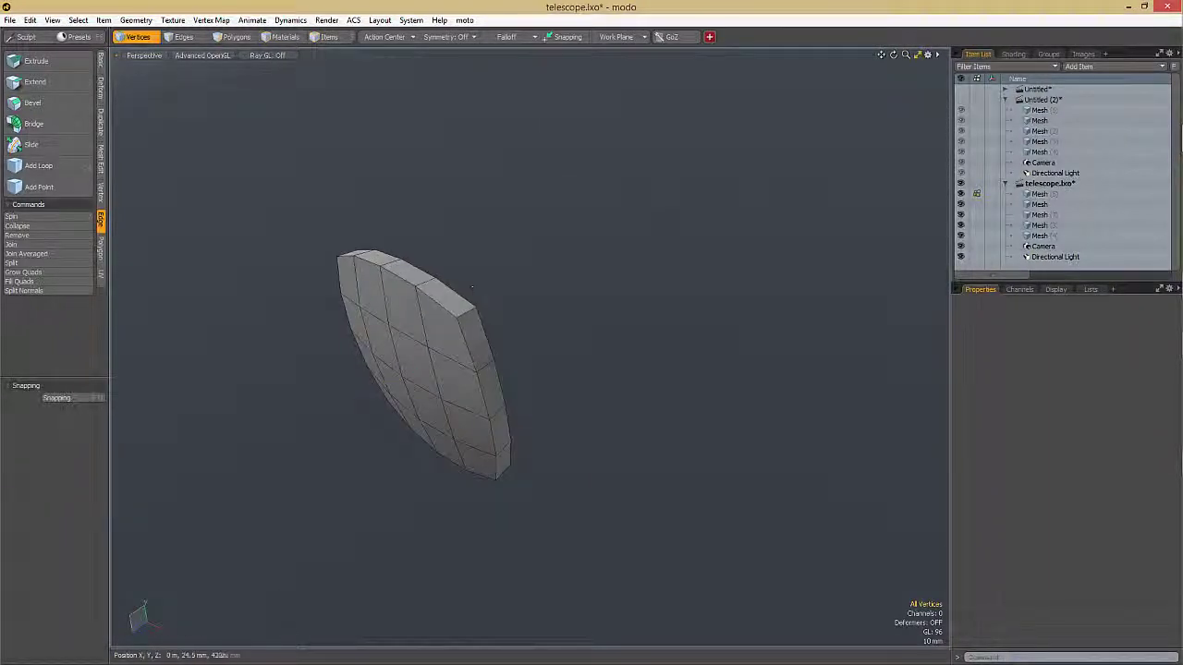
pyautogui.press('u')
pyautogui.keyDown('alt'); pyautogui.moveTo(471, 306); pyautogui.dragTo(522, 355); pyautogui.keyUp('alt')
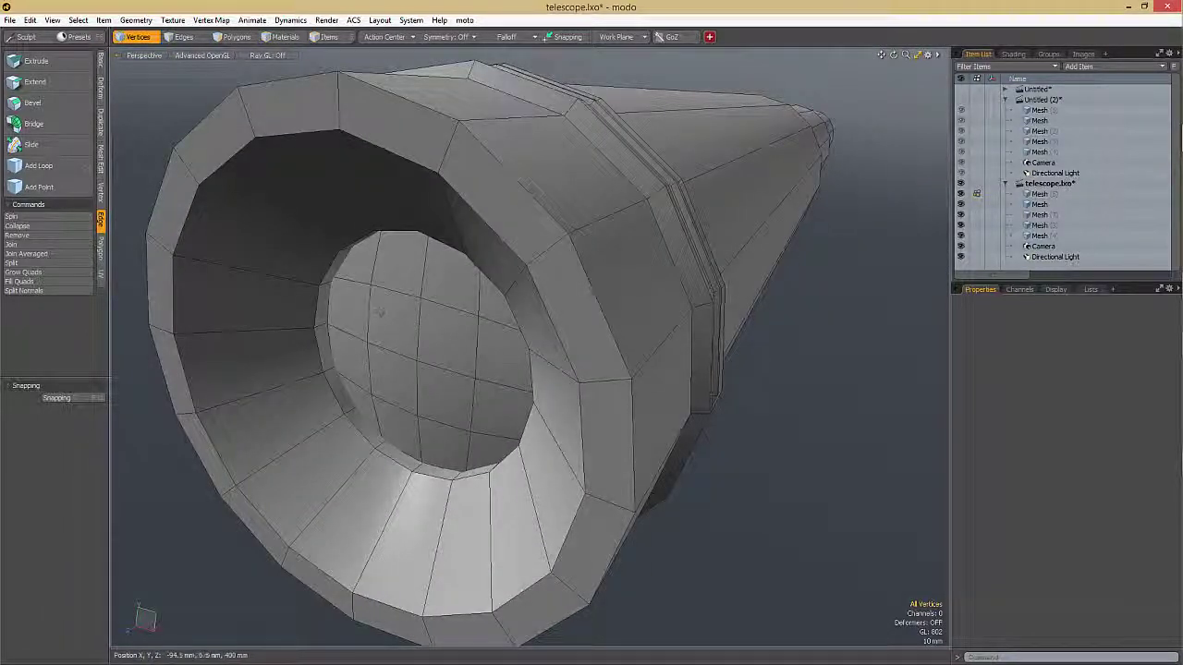
pyautogui.click(409, 21)
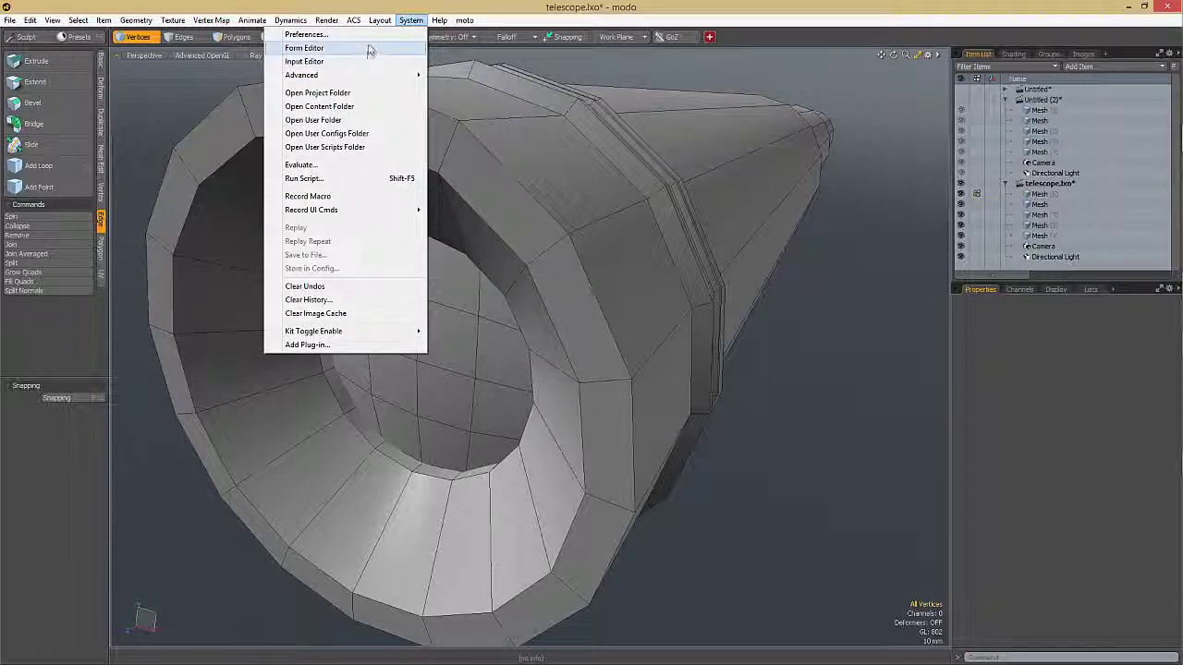
pyautogui.click(361, 62)
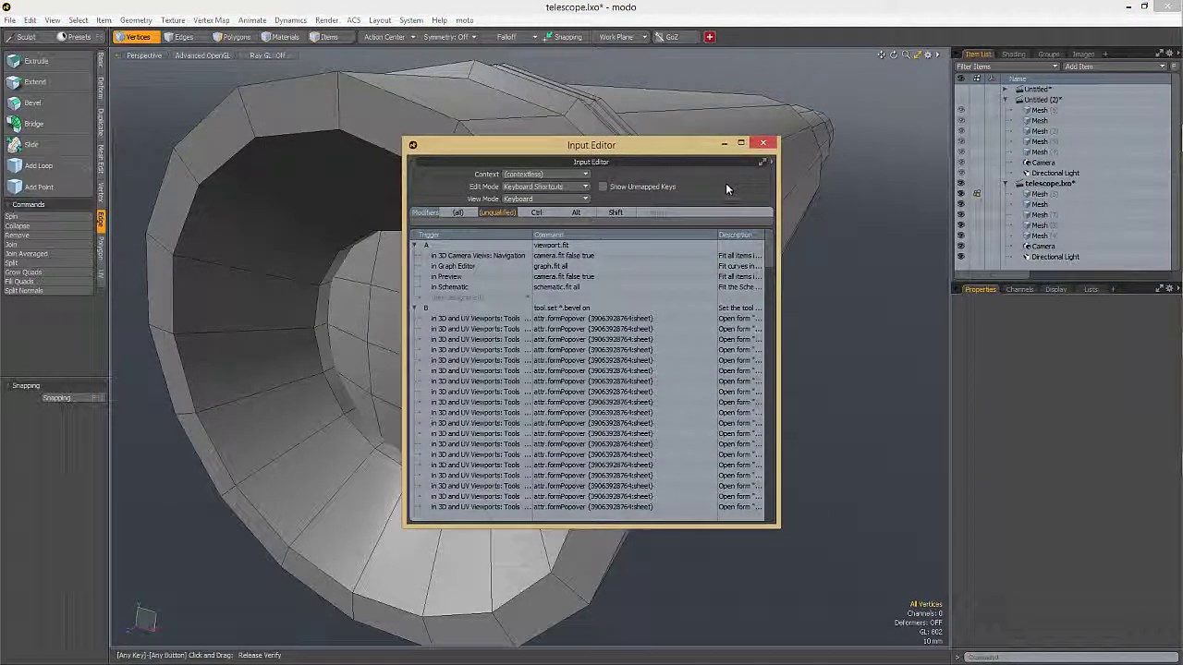
pyautogui.click(762, 143)
# - Isolate the lens disc without subdivision smoothing and select one edge across the thickness of its rim
pyautogui.press('Tab')
pyautogui.keyDown('alt'); pyautogui.moveTo(566, 227); pyautogui.dragTo(655, 231); pyautogui.keyUp('alt')
pyautogui.press('r')
pyautogui.moveTo(511, 296)
pyautogui.mouseDown()
pyautogui.moveTo(453, 313)
pyautogui.moveTo(477, 312)
pyautogui.mouseUp()
pyautogui.press('Tab')
pyautogui.hotkey('shift', 'h')
pyautogui.press('space')
pyautogui.press('space')
pyautogui.click(477, 314)
# - Loop-slice the lens rim in Symmetry mode with a count of 2 at about 10%, smooth the disc and unhide the telescope
pyautogui.hotkey('alt', 'c')
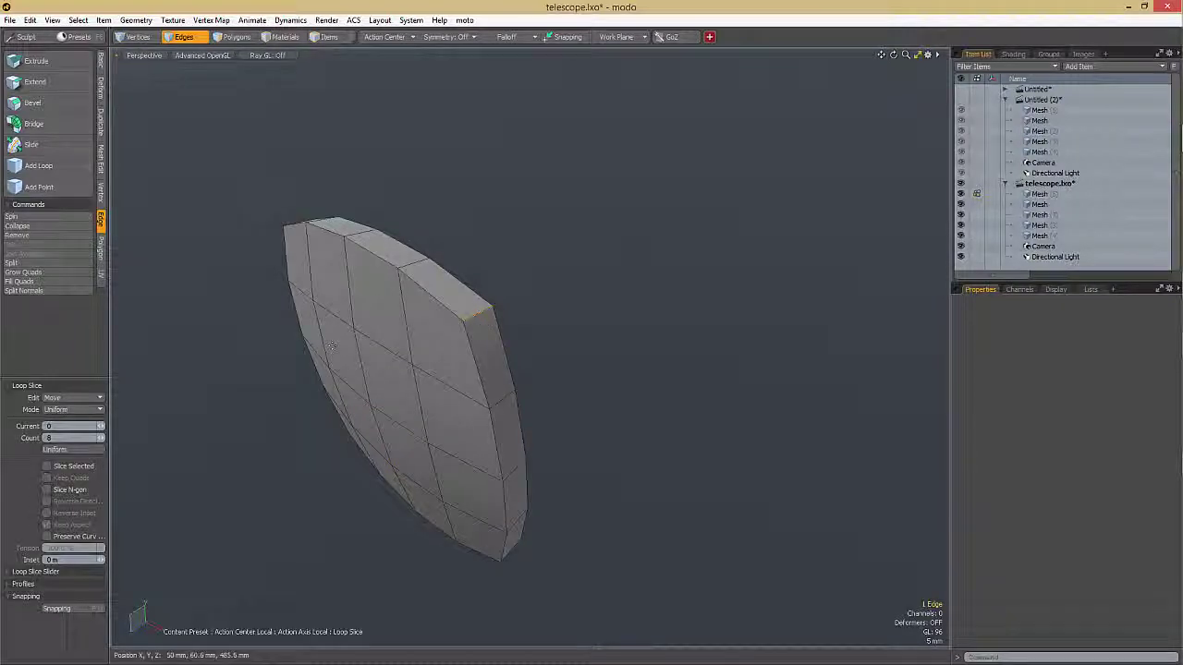
pyautogui.click(73, 411)
pyautogui.click(74, 421)
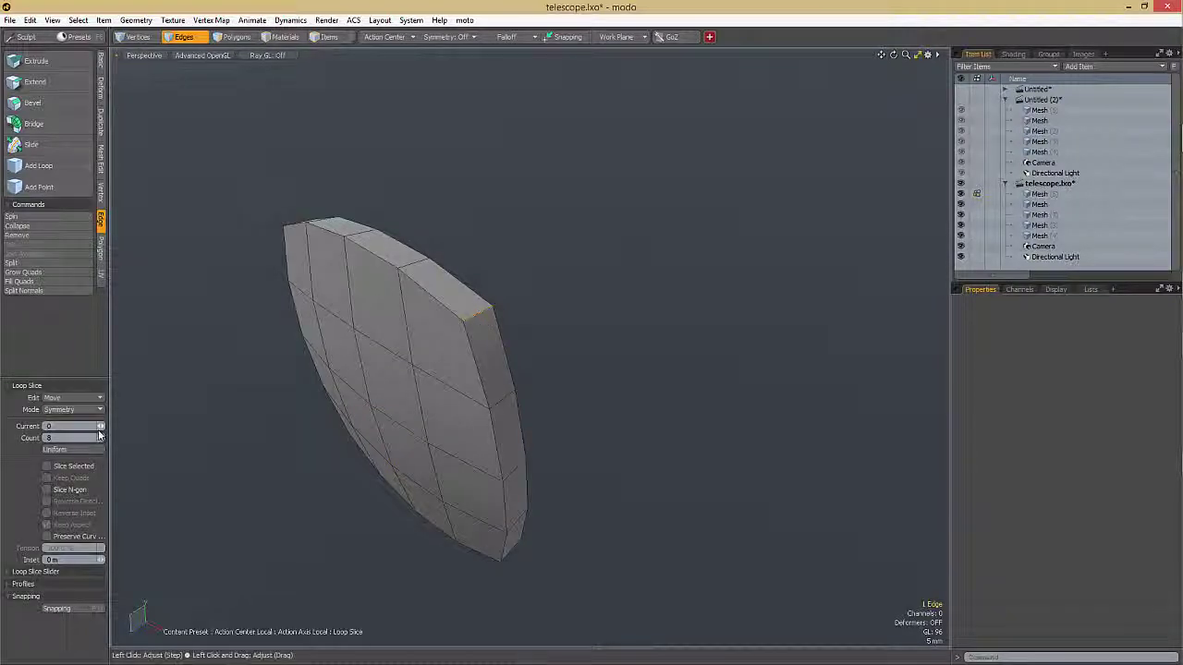
pyautogui.keyDown('ctrl'); pyautogui.keyDown('alt'); pyautogui.moveTo(478, 312); pyautogui.dragTo(508, 312); pyautogui.keyUp('alt'); pyautogui.keyUp('ctrl')
pyautogui.moveTo(508, 313); pyautogui.dragTo(469, 312)
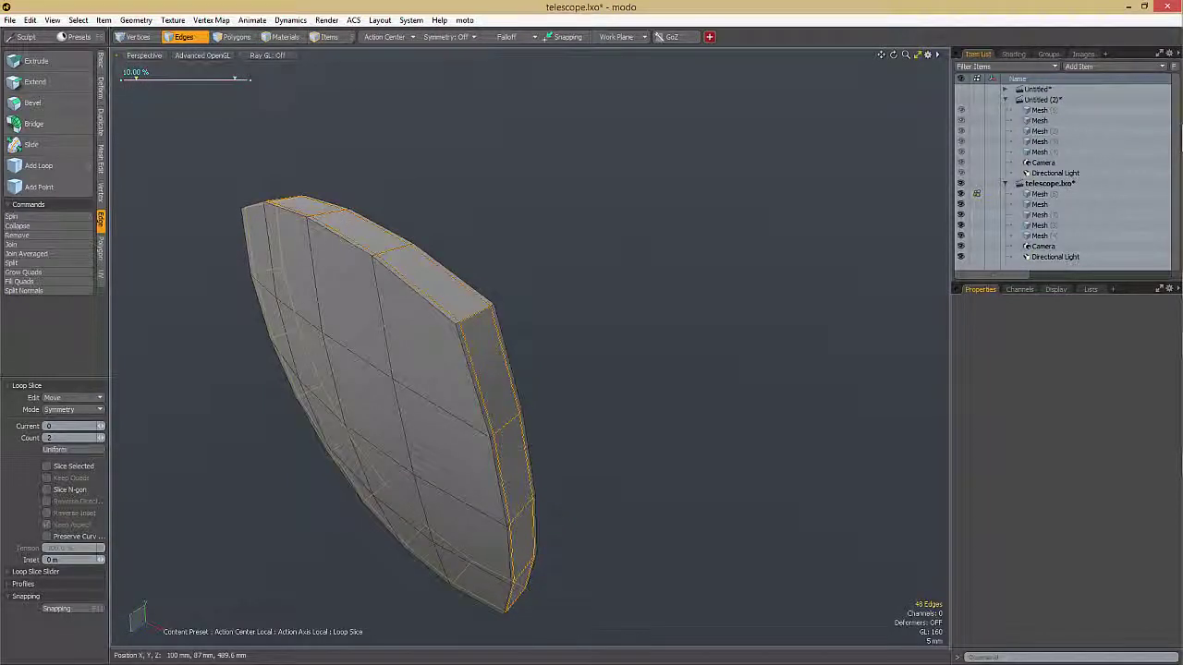
pyautogui.press('space')
pyautogui.click(535, 290)
pyautogui.press('Tab')
pyautogui.hotkey('shift', 'w')
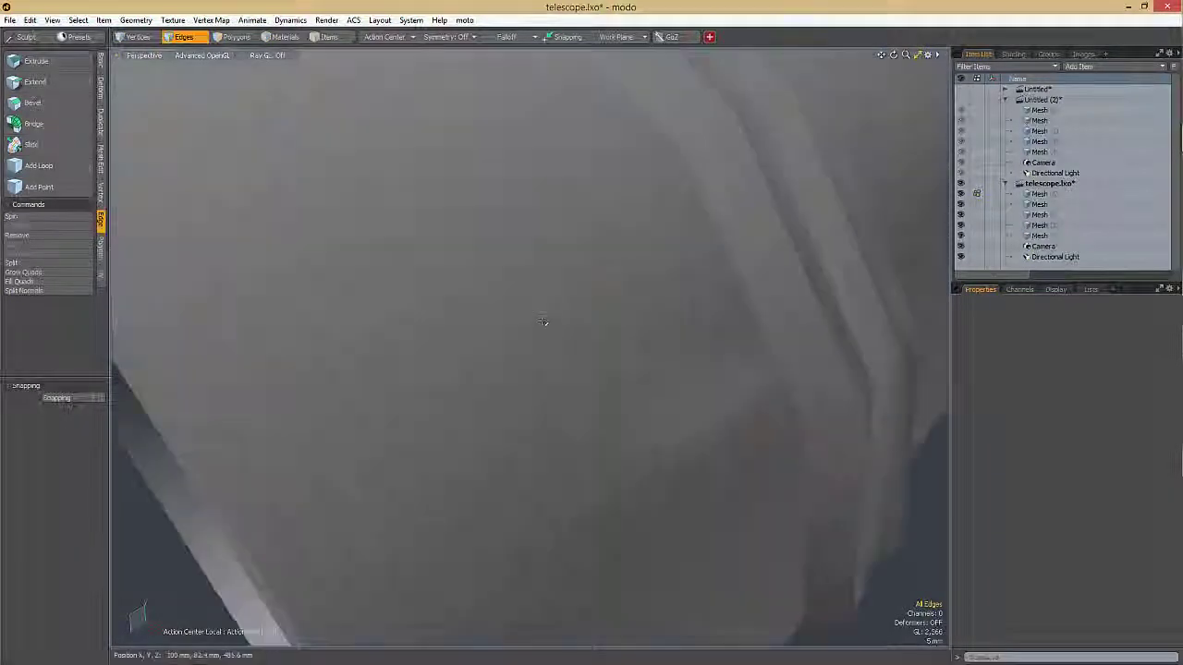
# - Select the front barrel mesh and preview it with subdivision smoothing around the lens
pyautogui.keyDown('alt'); pyautogui.moveTo(541, 324); pyautogui.dragTo(579, 327); pyautogui.keyUp('alt')
pyautogui.press('5')
pyautogui.click(625, 314)
pyautogui.press('2')
pyautogui.press('Tab')
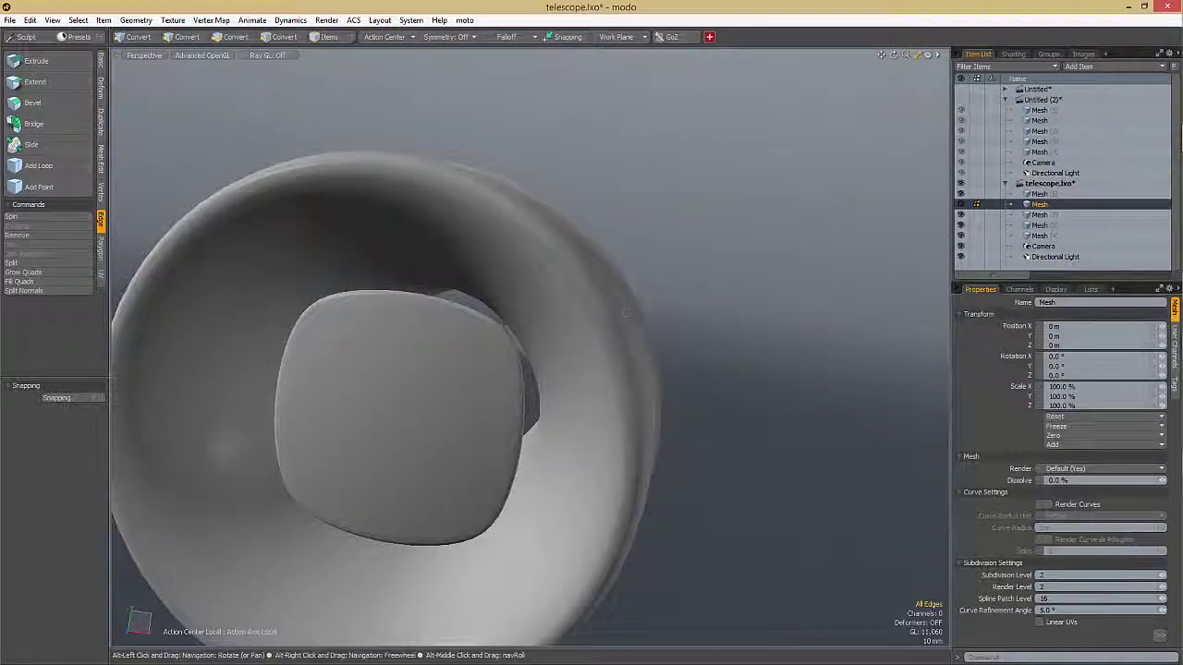
pyautogui.press('Tab')
pyautogui.press('5')
pyautogui.click(585, 317)
pyautogui.press('2')
pyautogui.press('Tab')
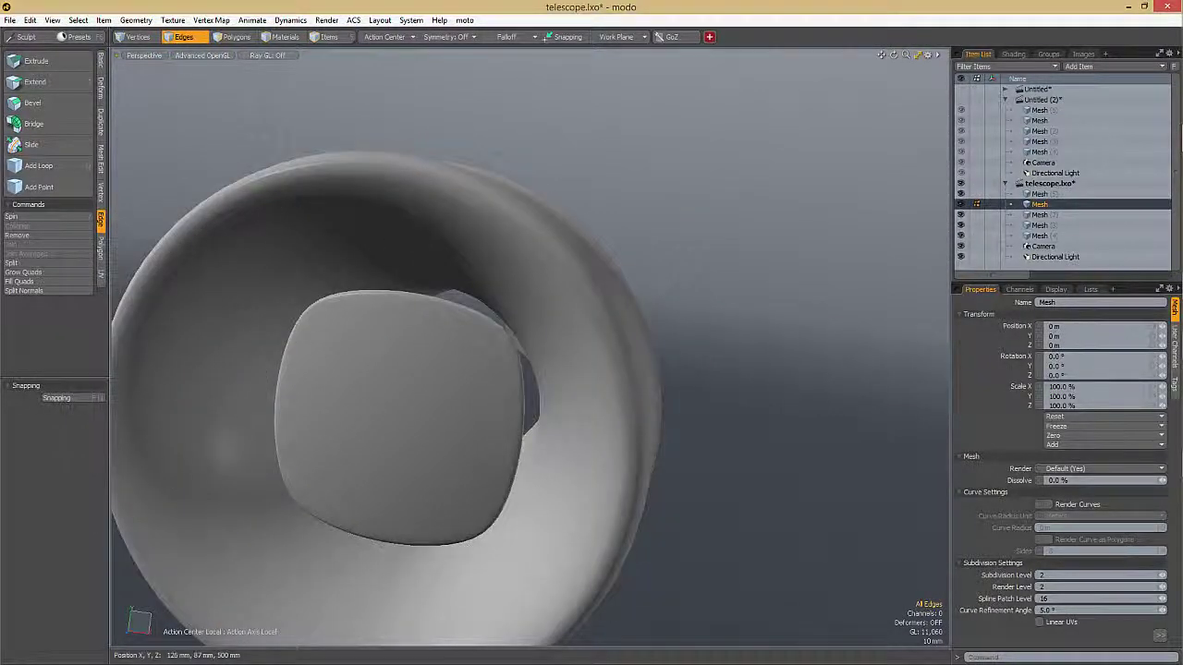
# - Select the mesh containing the lens and cut all of the lens disc's polygons out of it
pyautogui.keyDown('ctrl'); pyautogui.keyDown('alt'); pyautogui.moveTo(633, 301); pyautogui.dragTo(558, 330); pyautogui.keyUp('alt'); pyautogui.keyUp('ctrl')
pyautogui.press('5')
pyautogui.click(509, 354)
pyautogui.press('space')
pyautogui.press('space')
pyautogui.press('space')
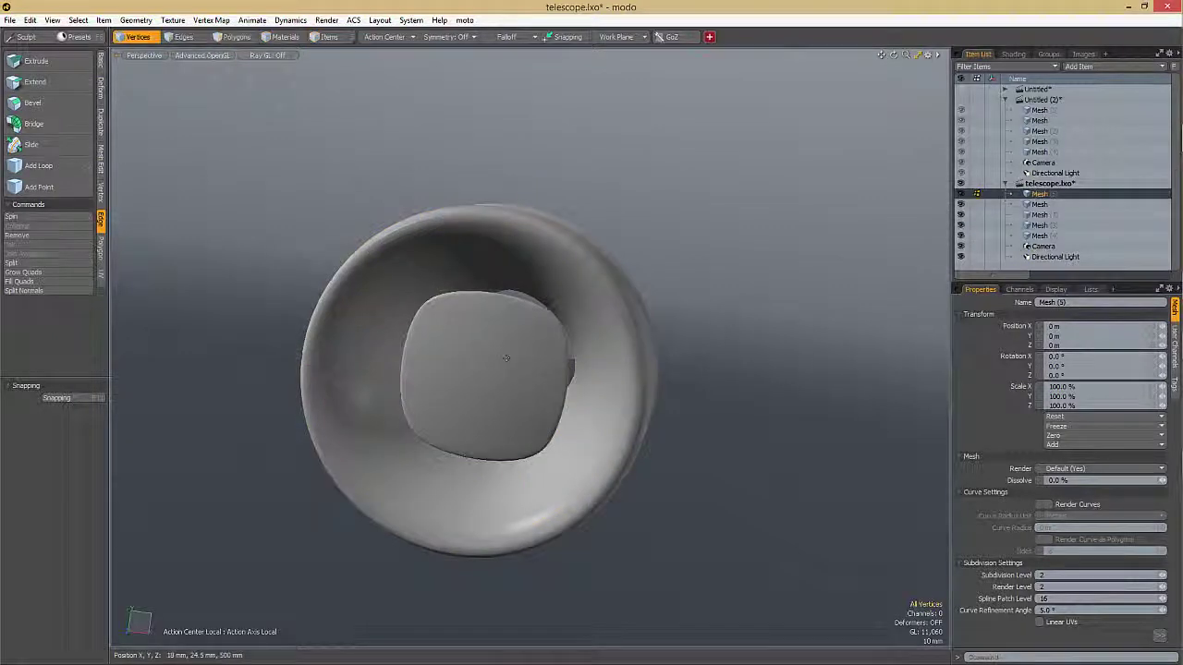
pyautogui.press('3')
pyautogui.doubleClick(506, 358)
pyautogui.press('Delete')
# - Add a new mesh item and paste the lens disc's polygons into it
pyautogui.press('b')
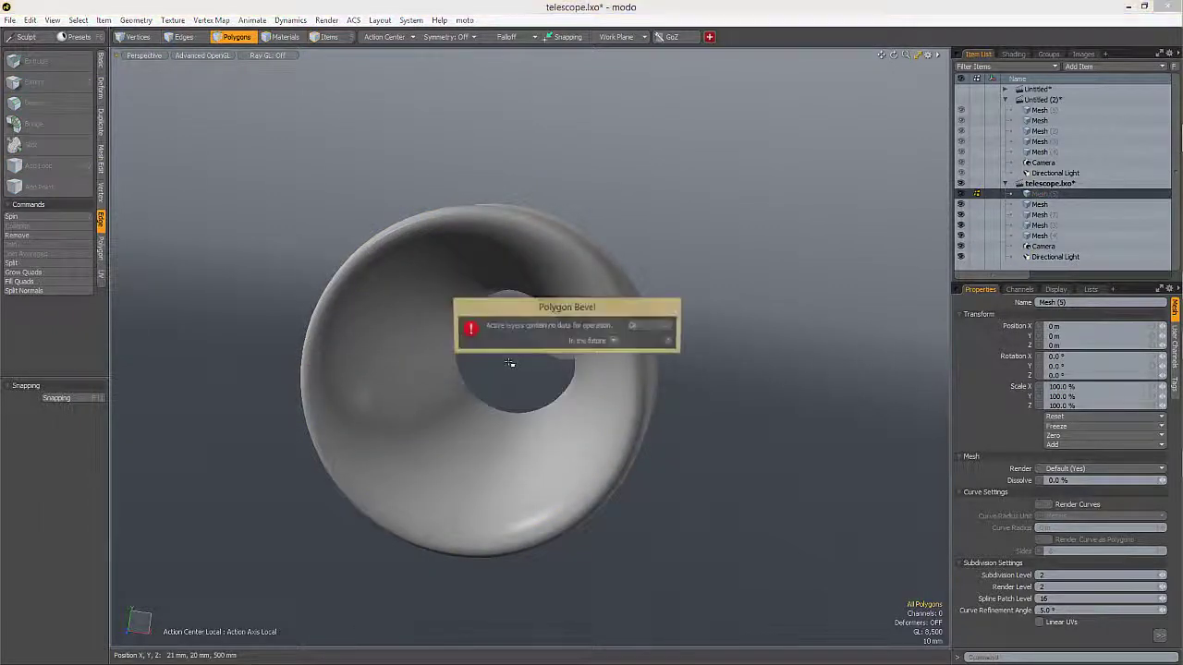
pyautogui.click(650, 326)
pyautogui.press('n')
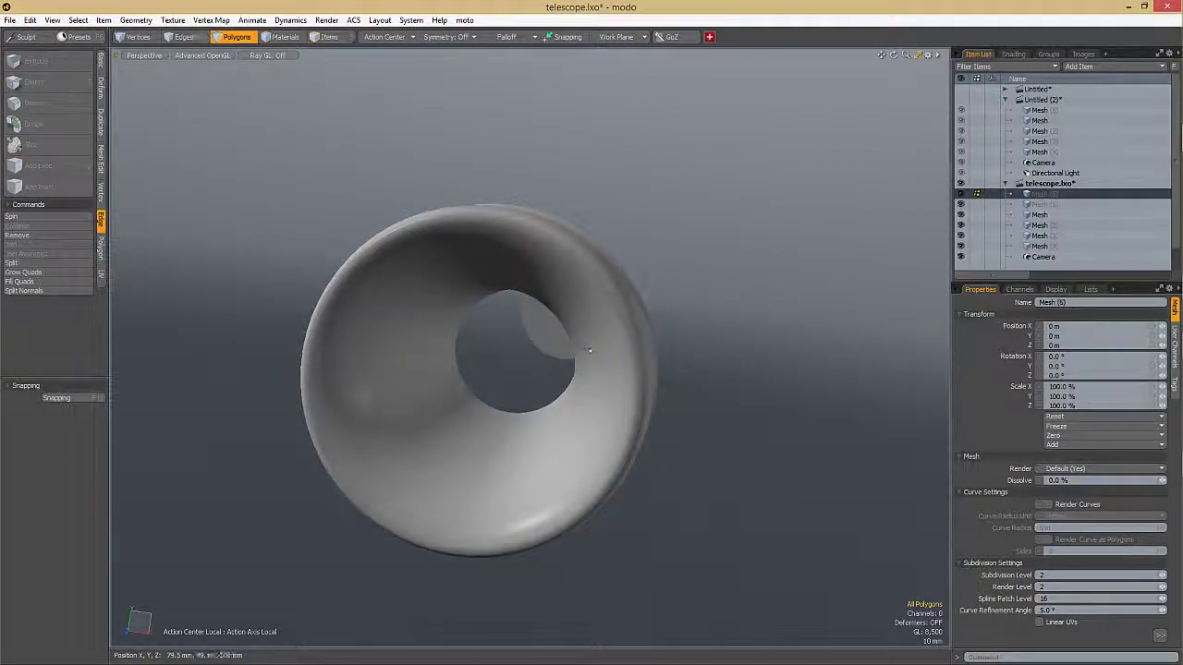
pyautogui.hotkey('ctrl', 'v')
# - Make the front barrel mesh active without subdivision smoothing and select adjoining polygons on its conical inner wall
pyautogui.press('5')
pyautogui.click(596, 293)
pyautogui.press('3')
pyautogui.press('Tab')
pyautogui.keyDown('alt'); pyautogui.moveTo(621, 310); pyautogui.dragTo(507, 325); pyautogui.keyUp('alt')
pyautogui.keyDown('ctrl'); pyautogui.keyDown('alt'); pyautogui.moveTo(443, 287); pyautogui.dragTo(565, 236); pyautogui.keyUp('alt'); pyautogui.keyUp('ctrl')
pyautogui.moveTo(553, 237)
pyautogui.mouseDown()
pyautogui.moveTo(435, 267)
pyautogui.moveTo(407, 380)
pyautogui.mouseUp()
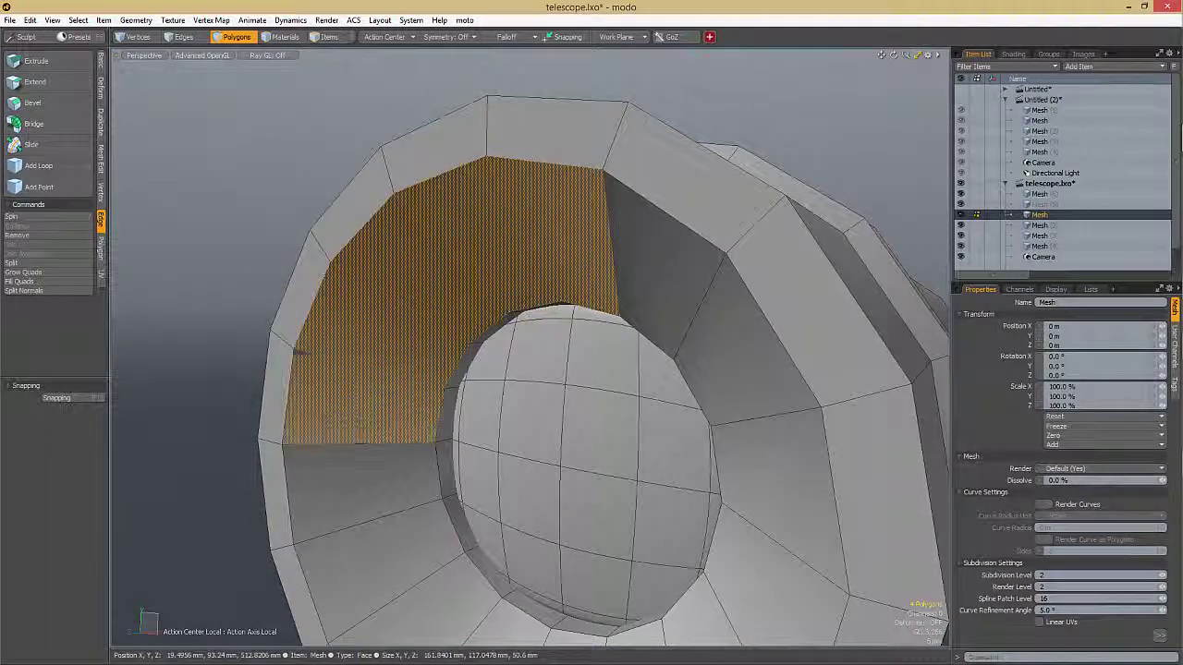
# - Extend the selection around the front barrel's inner wall and loop-slice it into evenly spaced rings in Uniform mode
pyautogui.hotkey('alt', 'c')
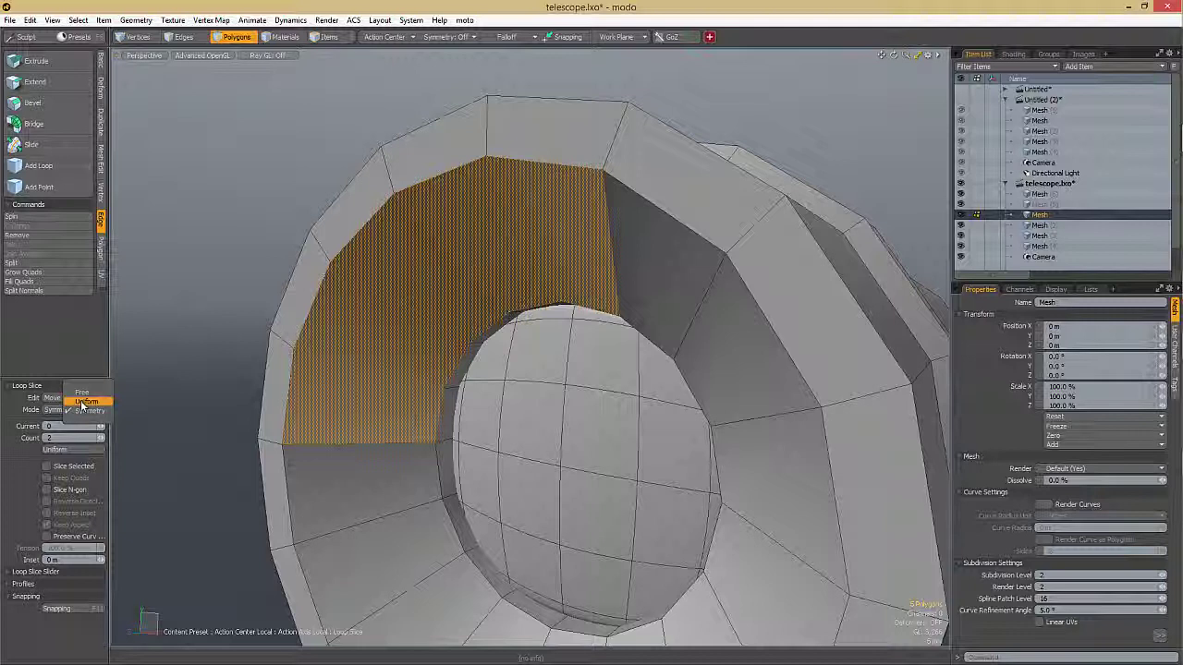
pyautogui.click(81, 402)
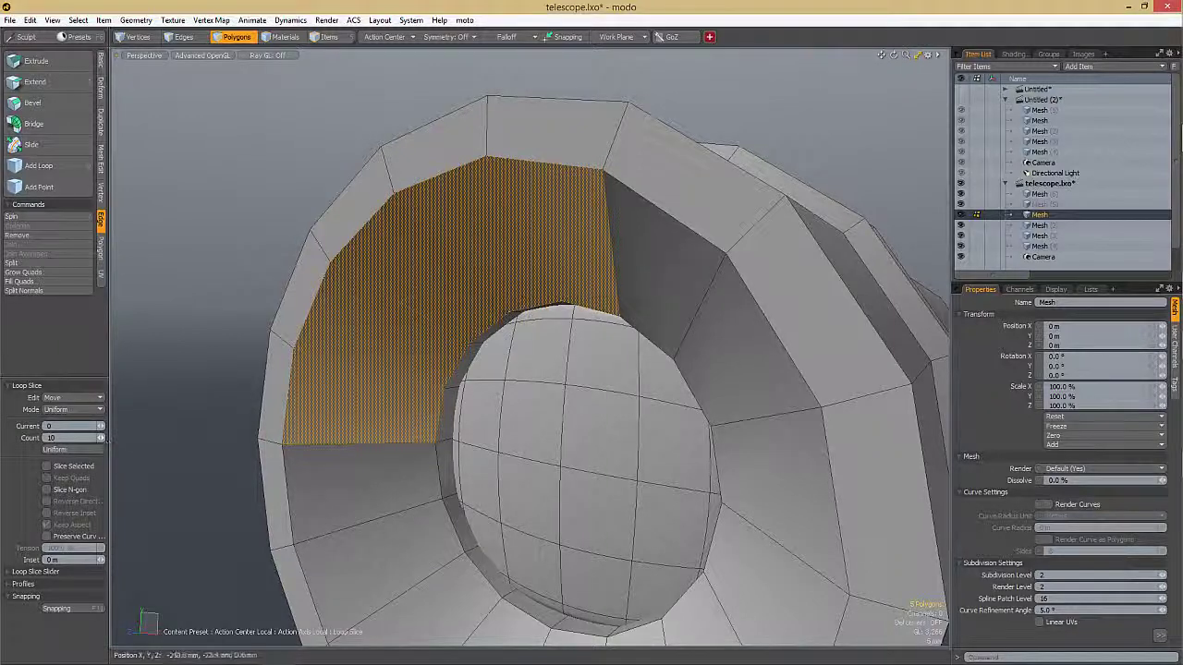
pyautogui.press('l')
pyautogui.keyDown('alt'); pyautogui.moveTo(443, 314); pyautogui.dragTo(454, 294); pyautogui.keyUp('alt')
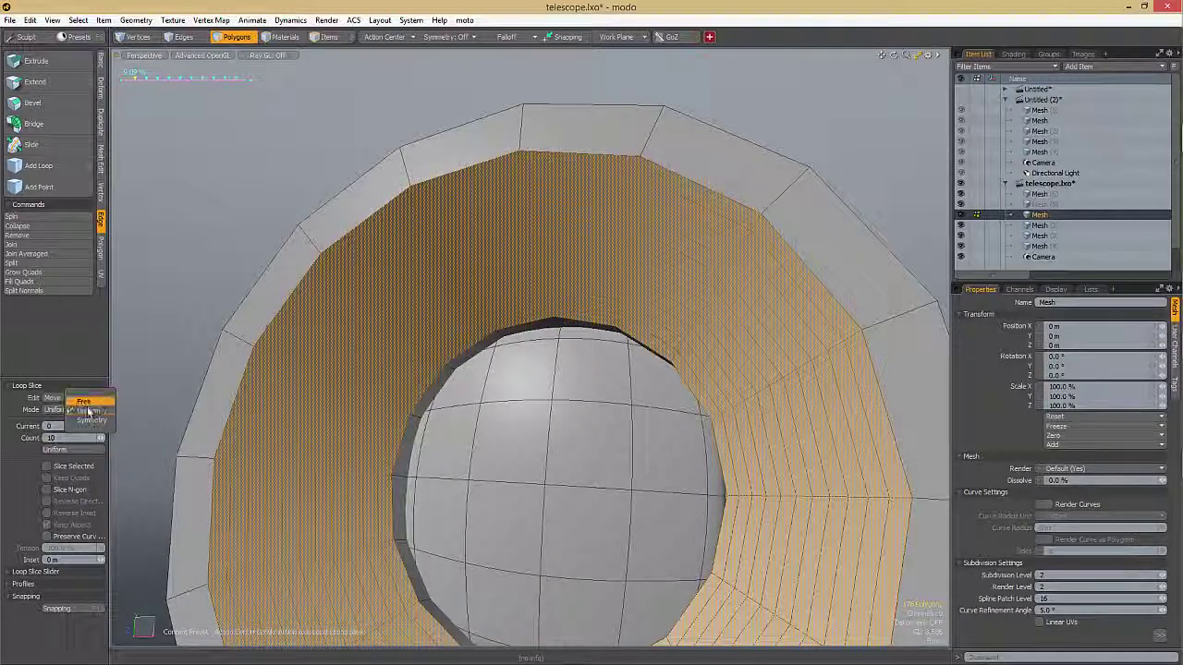
pyautogui.keyDown('alt'); pyautogui.moveTo(328, 413); pyautogui.dragTo(339, 352); pyautogui.keyUp('alt')
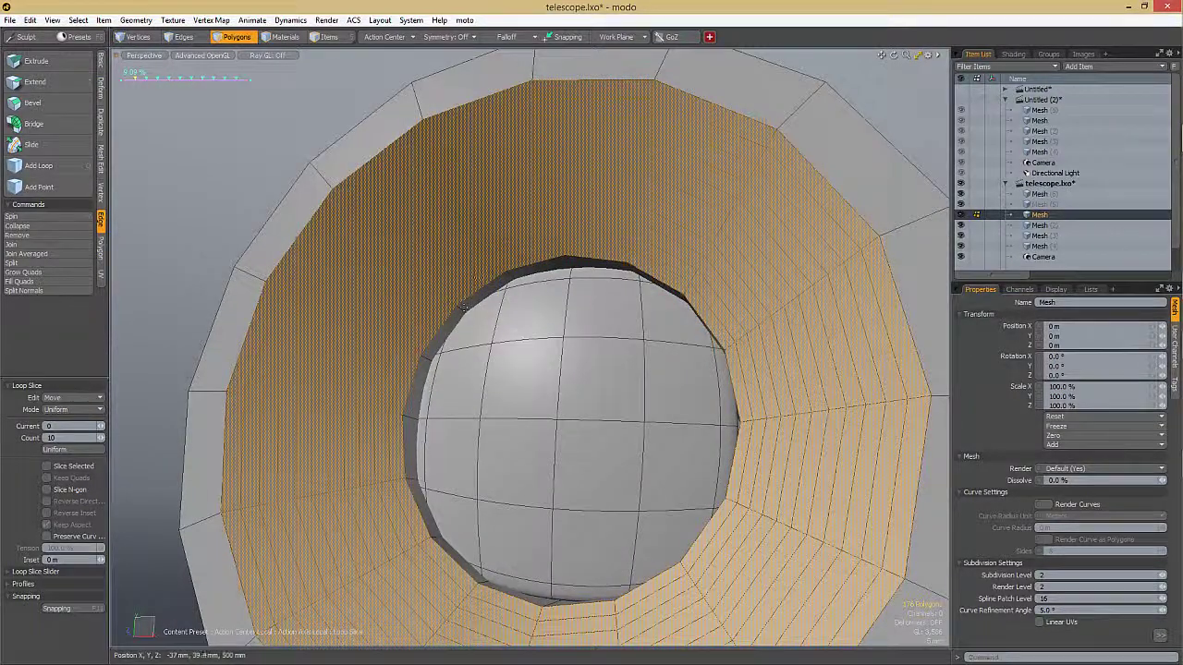
pyautogui.scroll(2, 499, 260)
pyautogui.click(100, 440)
pyautogui.press('space')
pyautogui.scroll(4, 426, 341)
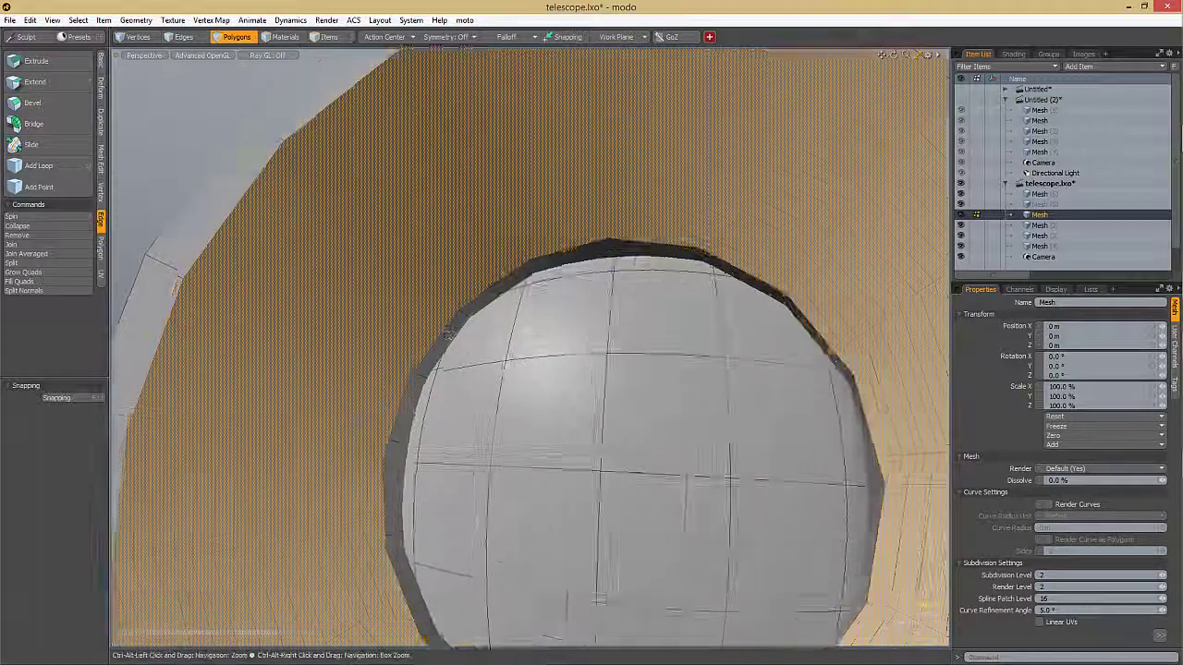
# - Select every second polygon down one column of the inner wall, six in all, and extend them to full loops
pyautogui.click(429, 333)
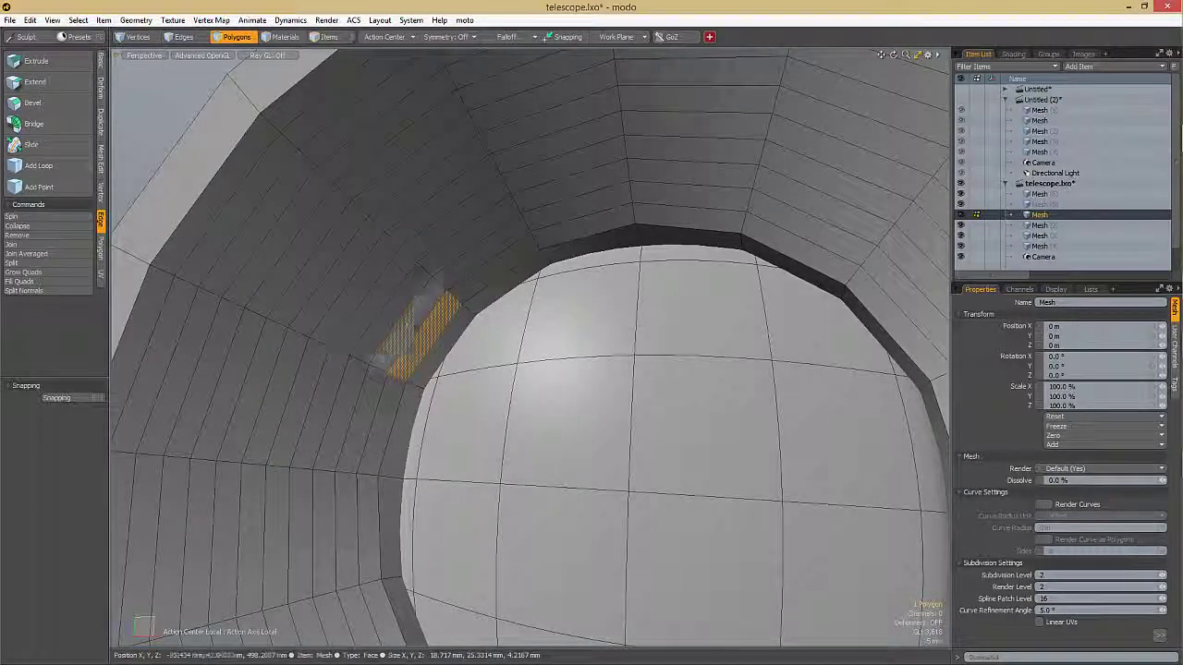
pyautogui.keyDown('shift'); pyautogui.click(402, 316); pyautogui.keyUp('shift')
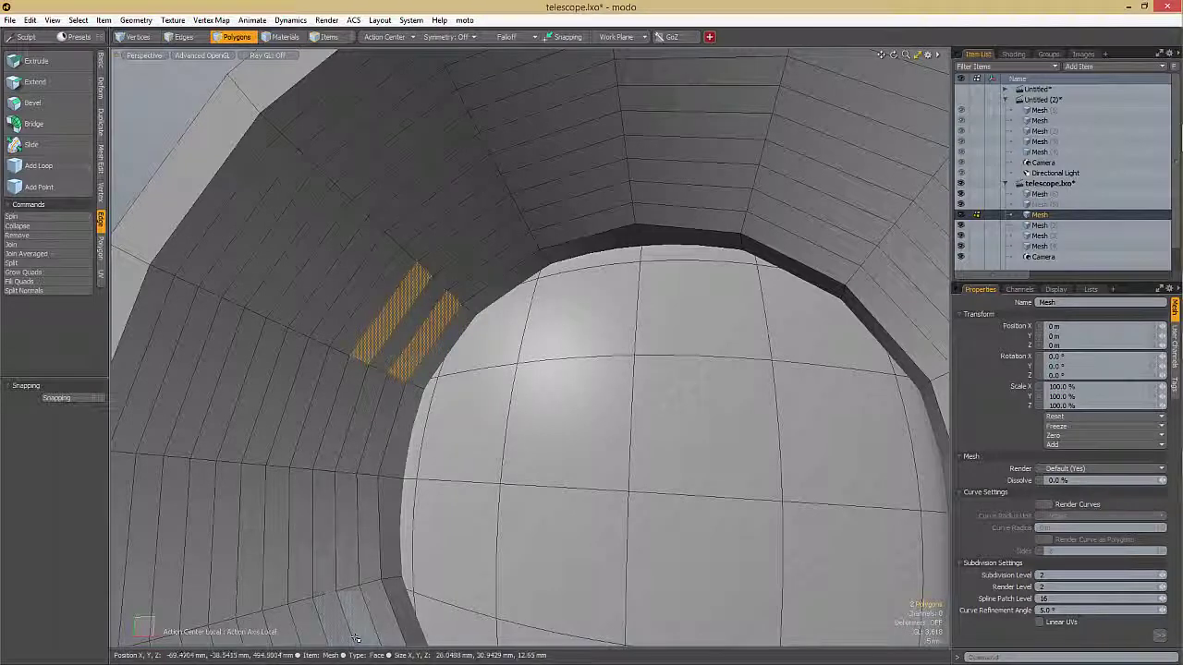
pyautogui.press('Up')
pyautogui.press('Up')
pyautogui.press('Up')
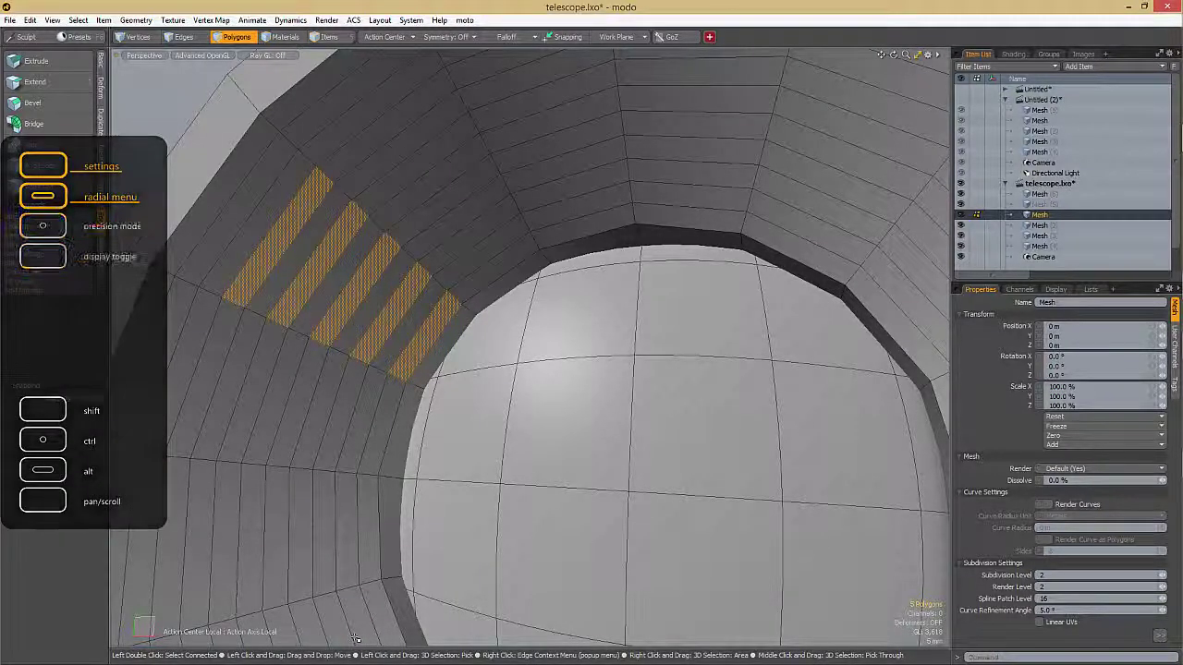
pyautogui.press('Up')
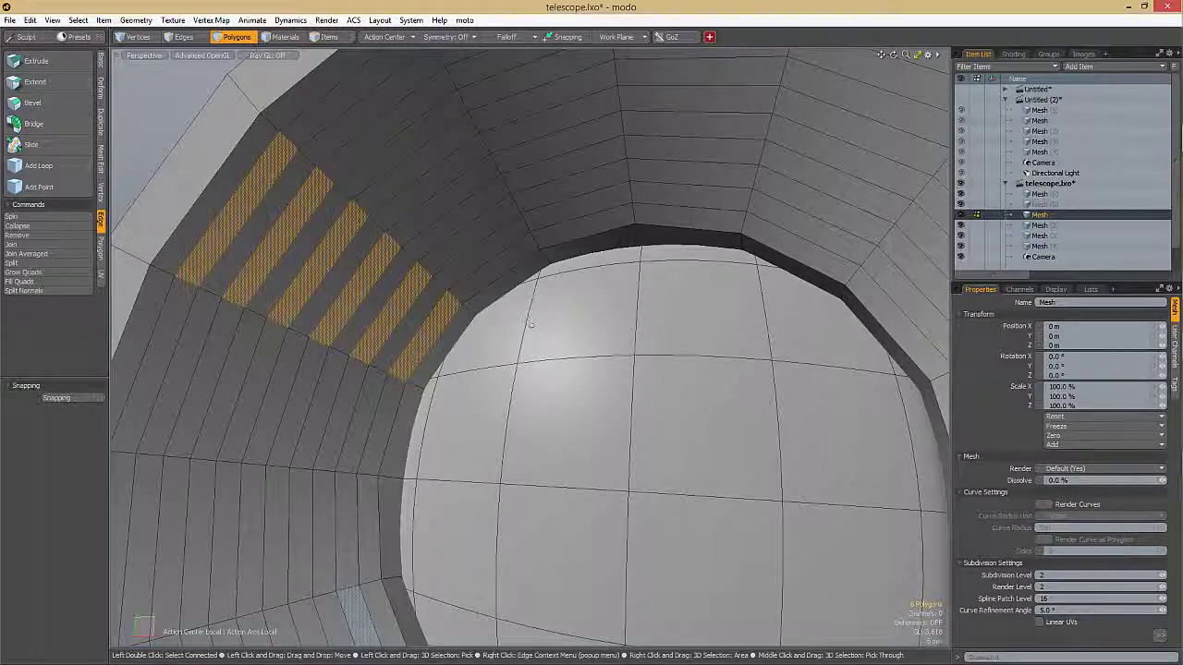
pyautogui.scroll(-3, 532, 323)
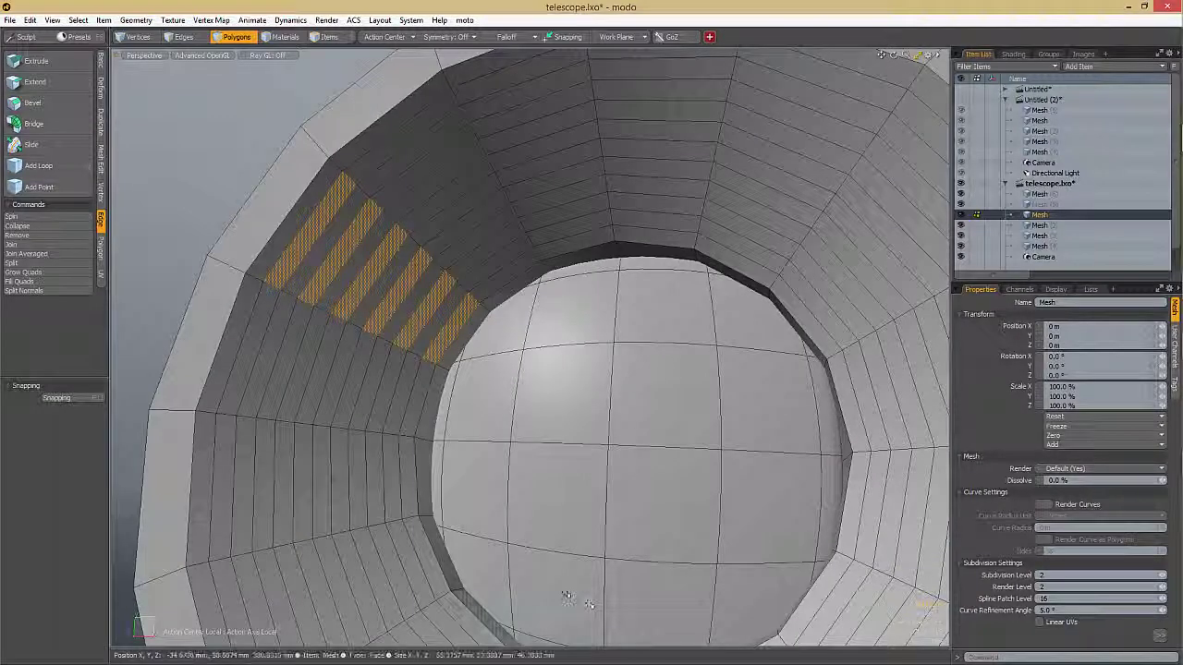
pyautogui.press('l')
# - Bevel the selected polygon loops into concentric ridges around the bore and turn on subdivision smoothing for the barrel
pyautogui.keyDown('alt'); pyautogui.moveTo(516, 298); pyautogui.dragTo(558, 443); pyautogui.keyUp('alt')
pyautogui.scroll(2, 494, 335)
pyautogui.press('b')
pyautogui.keyDown('shift'); pyautogui.click(625, 241); pyautogui.keyUp('shift')
pyautogui.keyDown('shift'); pyautogui.click(674, 200); pyautogui.keyUp('shift')
pyautogui.press('q')
pyautogui.click(652, 93)
pyautogui.press('Tab')
pyautogui.click(541, 164)
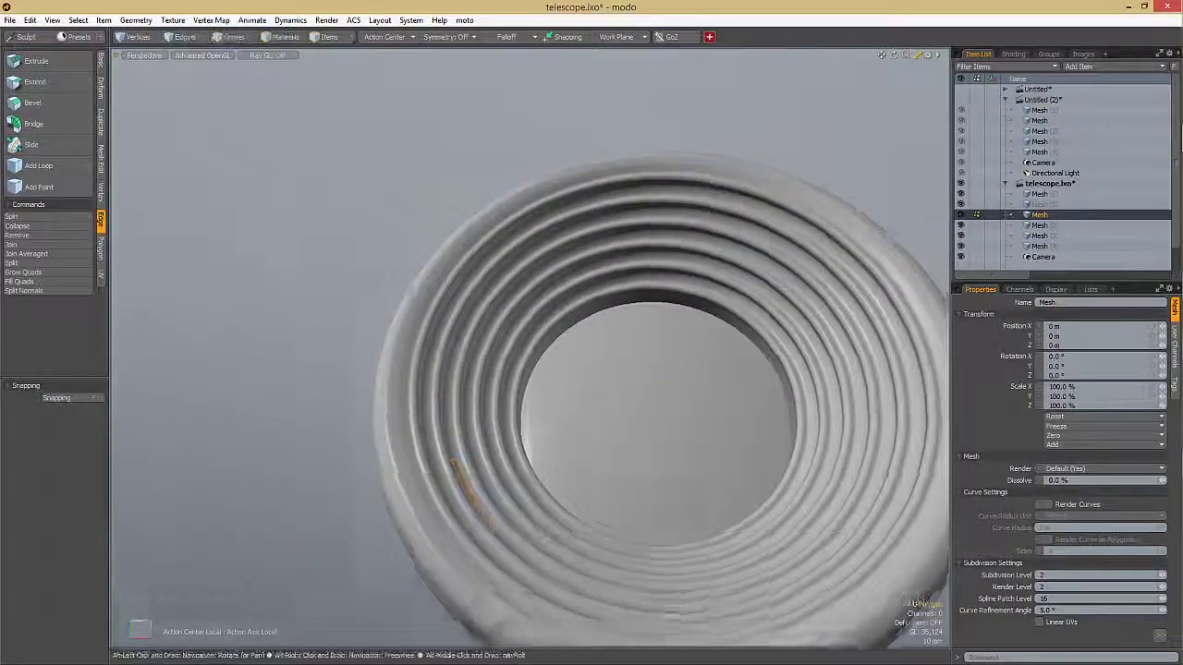
# - Try to bevel the front barrel's rear end cap with a 19 mm inset, and undo the attempt
pyautogui.keyDown('alt'); pyautogui.moveTo(542, 164); pyautogui.dragTo(504, 333); pyautogui.keyUp('alt')
pyautogui.press('Tab')
pyautogui.keyDown('alt'); pyautogui.moveTo(568, 290); pyautogui.dragTo(457, 311); pyautogui.keyUp('alt')
pyautogui.press('Tab')
pyautogui.click(797, 195)
pyautogui.keyDown('alt'); pyautogui.moveTo(796, 196); pyautogui.dragTo(721, 217); pyautogui.keyUp('alt')
pyautogui.keyDown('alt'); pyautogui.moveTo(827, 293); pyautogui.dragTo(846, 277); pyautogui.keyUp('alt')
pyautogui.press('b')
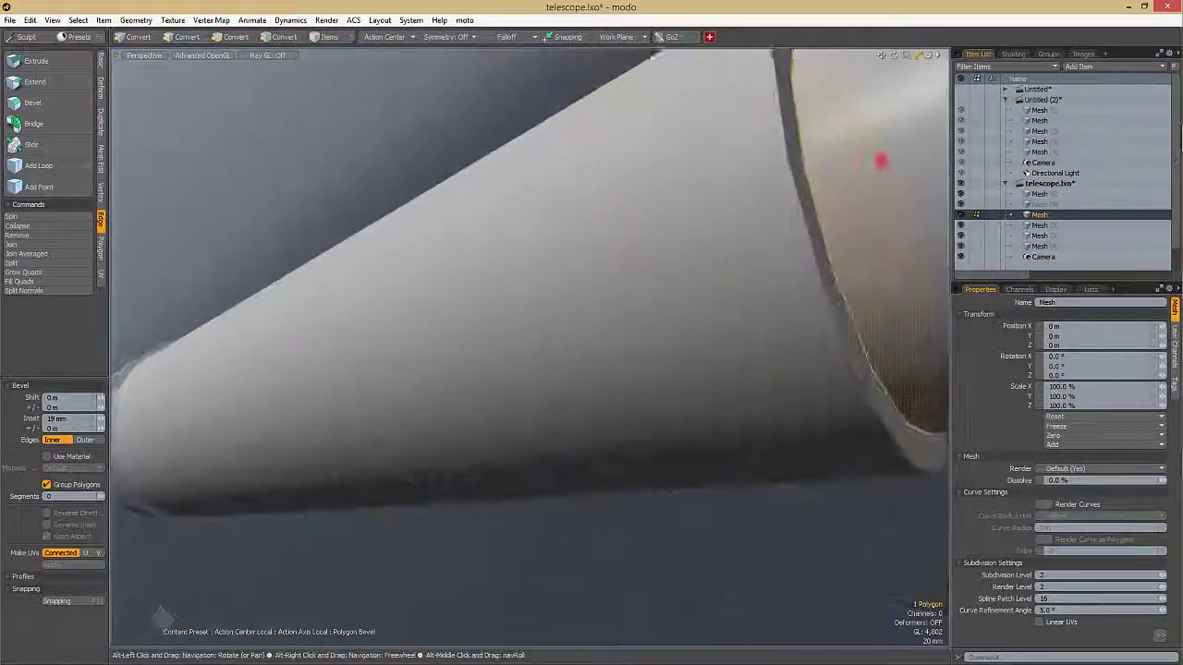
pyautogui.hotkey('ctrl', 'z')
# - Inspect the front barrel's rear end with subdivision smoothing on and off
pyautogui.press('Tab')
pyautogui.press('Tab')
pyautogui.press('Tab')
pyautogui.scroll(-5, 702, 290)
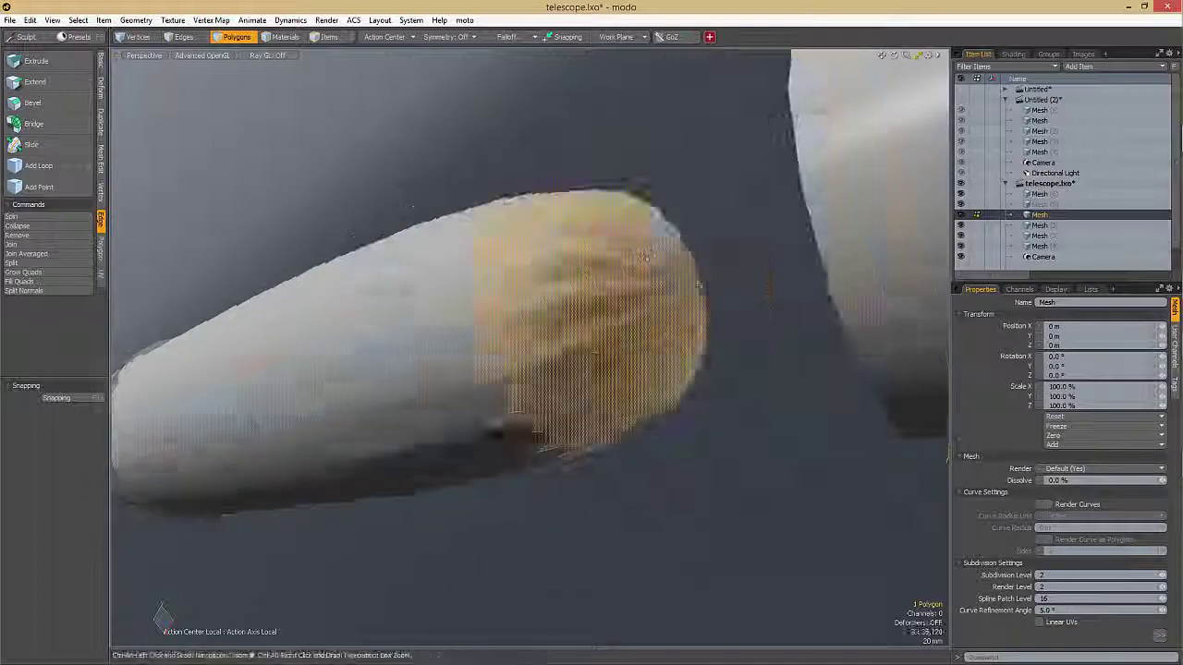
pyautogui.press('1')
pyautogui.keyDown('alt'); pyautogui.moveTo(684, 292); pyautogui.dragTo(750, 297); pyautogui.keyUp('alt')
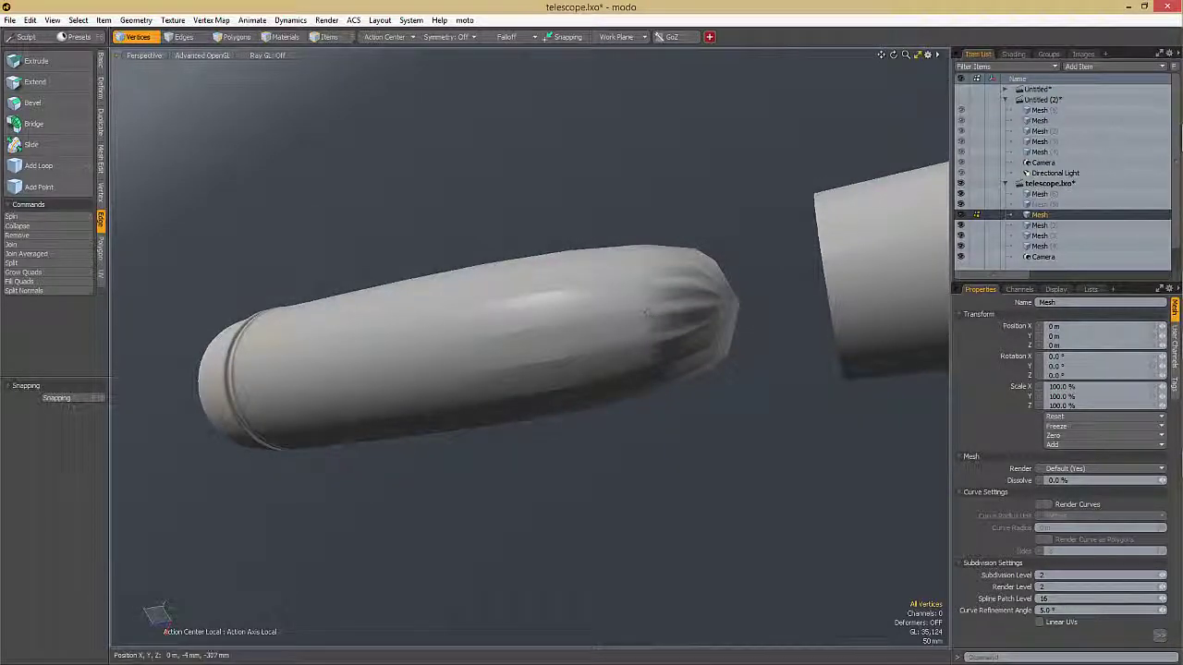
pyautogui.press('space')
pyautogui.press('Tab')
pyautogui.keyDown('alt'); pyautogui.moveTo(769, 361); pyautogui.dragTo(529, 279); pyautogui.keyUp('alt')
# - Bevel the front barrel's rear end cap with an inset of about 10.2 mm and shift it inward by about -406.2 mm
pyautogui.press('b')
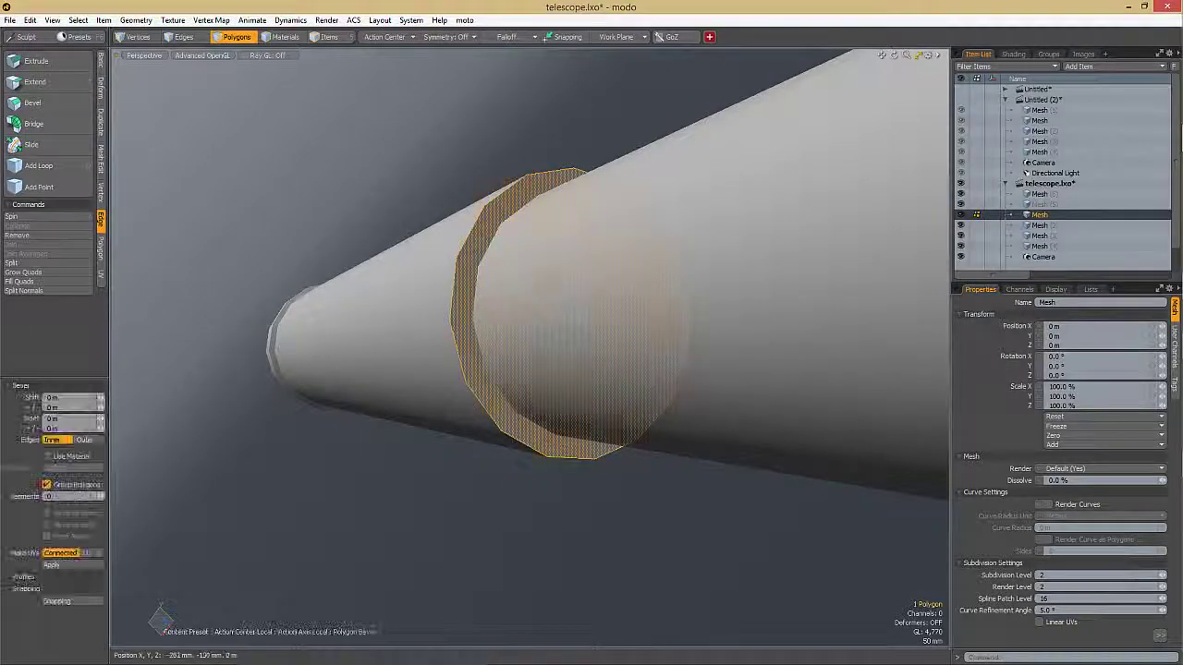
pyautogui.moveTo(635, 245); pyautogui.dragTo(647, 244)
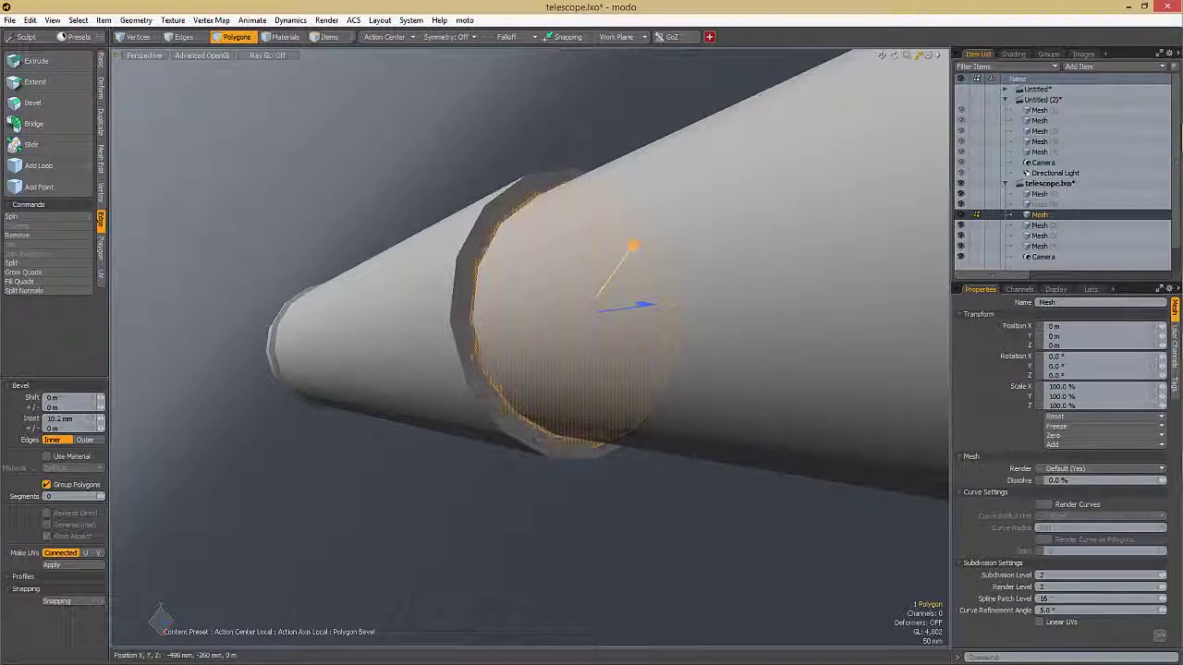
pyautogui.keyDown('alt'); pyautogui.moveTo(594, 295); pyautogui.dragTo(570, 324); pyautogui.keyUp('alt')
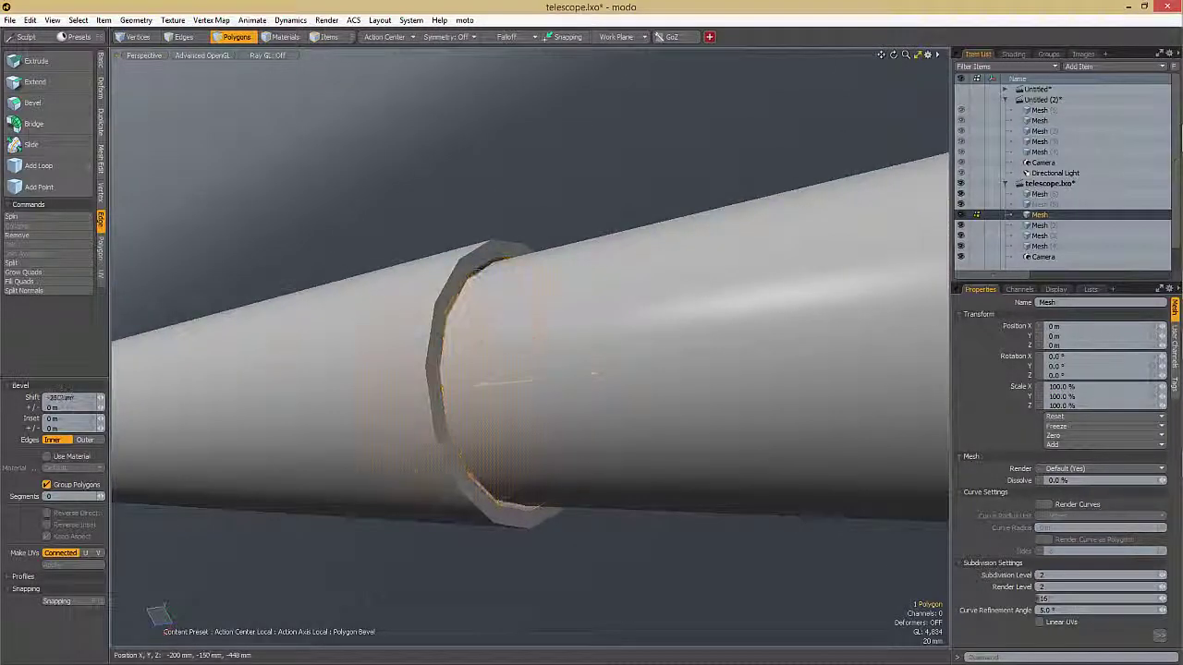
pyautogui.keyDown('alt'); pyautogui.moveTo(310, 370); pyautogui.dragTo(494, 369); pyautogui.keyUp('alt')
pyautogui.scroll(3, 499, 370)
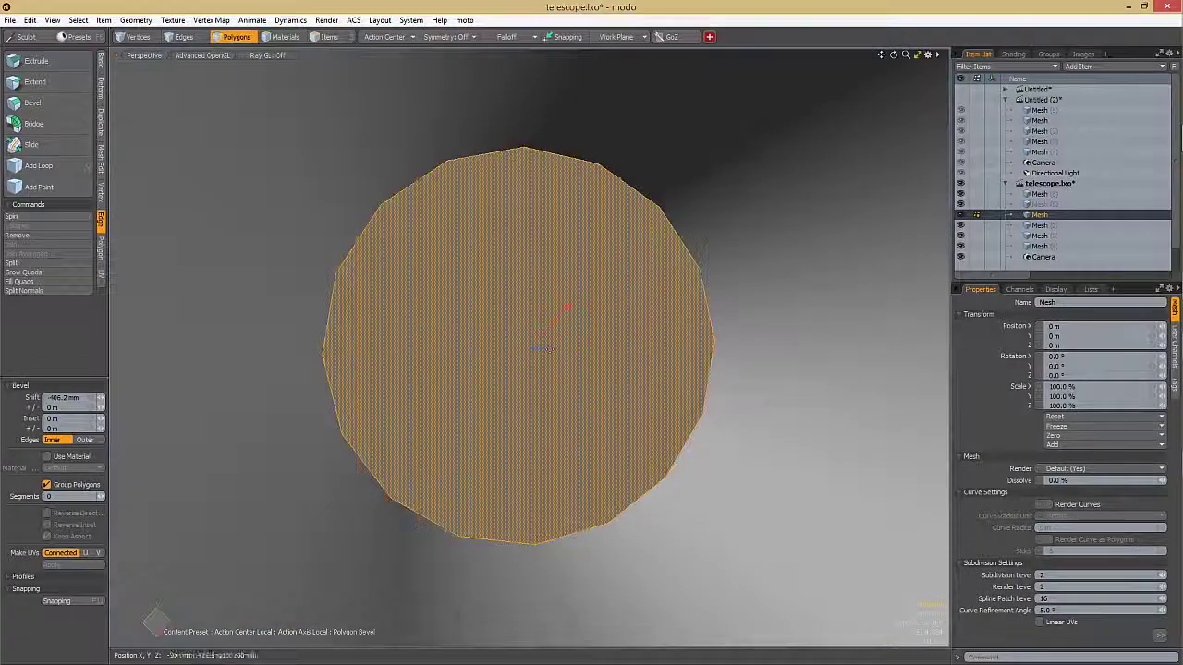
pyautogui.scroll(-2, 600, 277)
# - Divide the selected end cap inside the hollowed rear bore into smaller polygons with a model tool
pyautogui.click(709, 37)
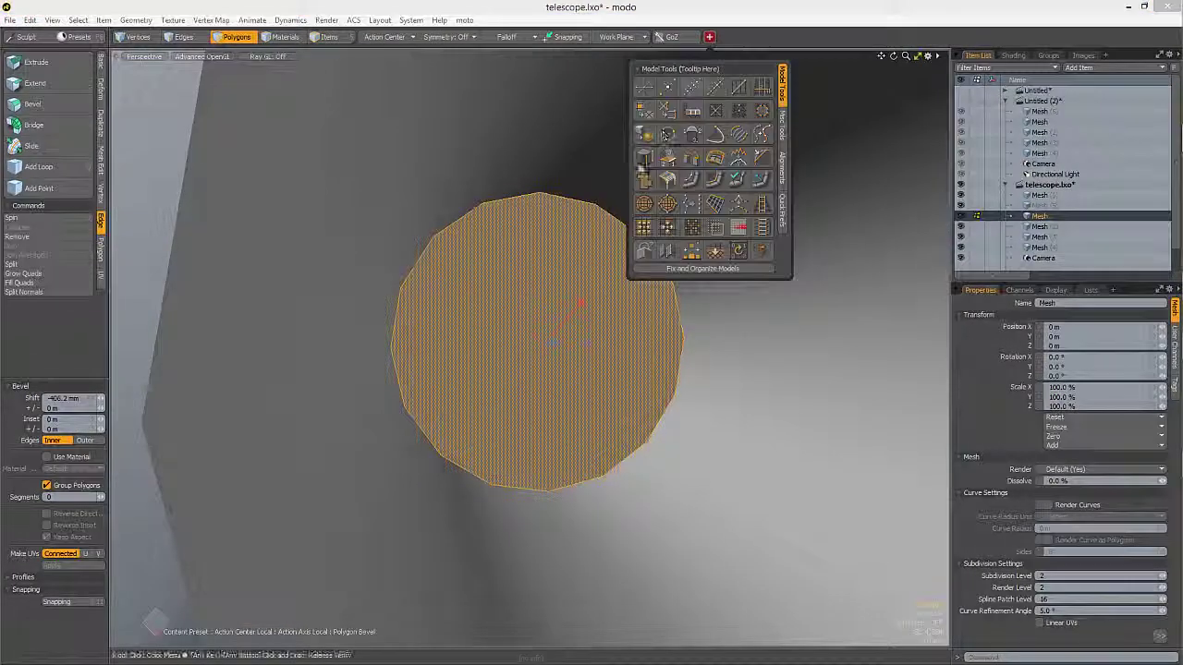
pyautogui.click(646, 206)
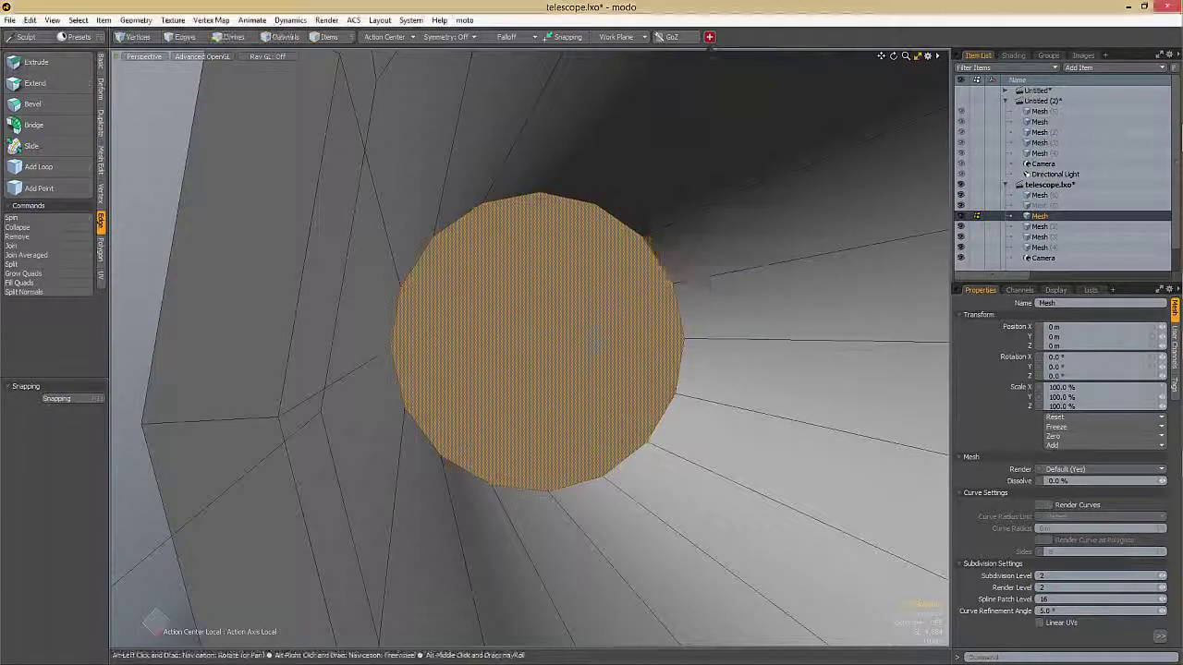
pyautogui.press('1')
pyautogui.keyDown('alt'); pyautogui.moveTo(654, 304); pyautogui.dragTo(589, 330); pyautogui.keyUp('alt')
pyautogui.scroll(-4, 582, 336)
pyautogui.scroll(3, 593, 333)
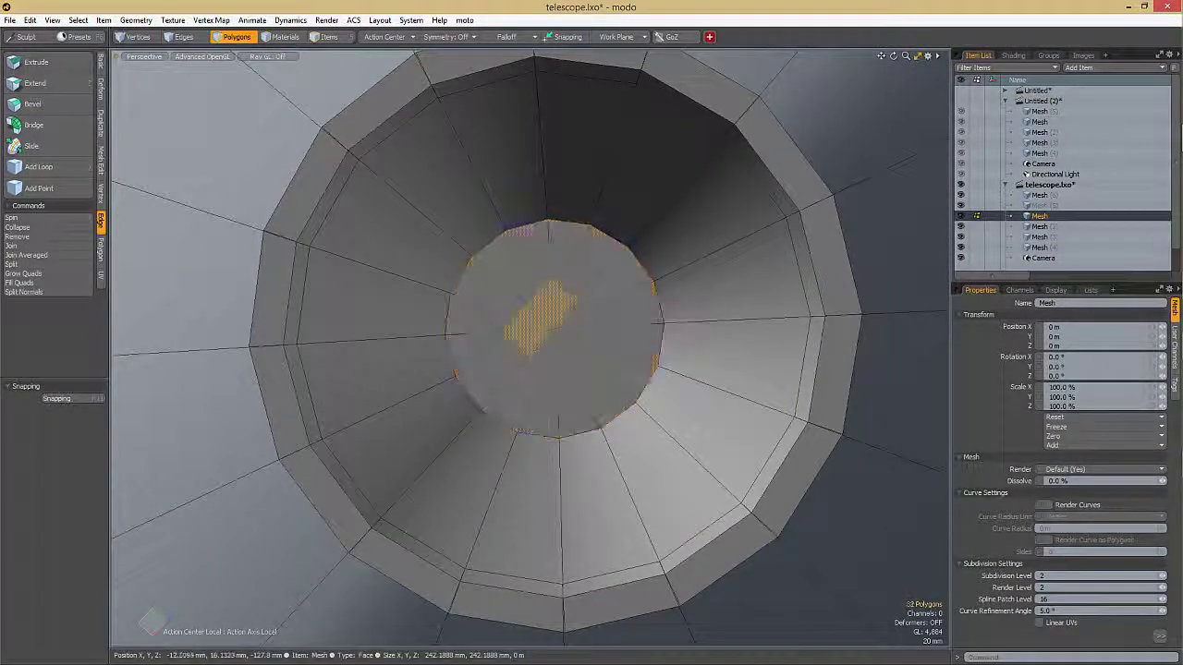
pyautogui.press('Delete')
# - Check the hollowed front barrel with subdivision smoothing toggled and examine the ridged front opening
pyautogui.keyDown('alt'); pyautogui.moveTo(571, 334); pyautogui.dragTo(631, 333); pyautogui.keyUp('alt')
pyautogui.press('1')
pyautogui.keyDown('alt'); pyautogui.moveTo(361, 286); pyautogui.dragTo(358, 317); pyautogui.keyUp('alt')
pyautogui.press('Tab')
pyautogui.press('Tab')
pyautogui.keyDown('alt'); pyautogui.moveTo(619, 321); pyautogui.dragTo(477, 257); pyautogui.keyUp('alt')
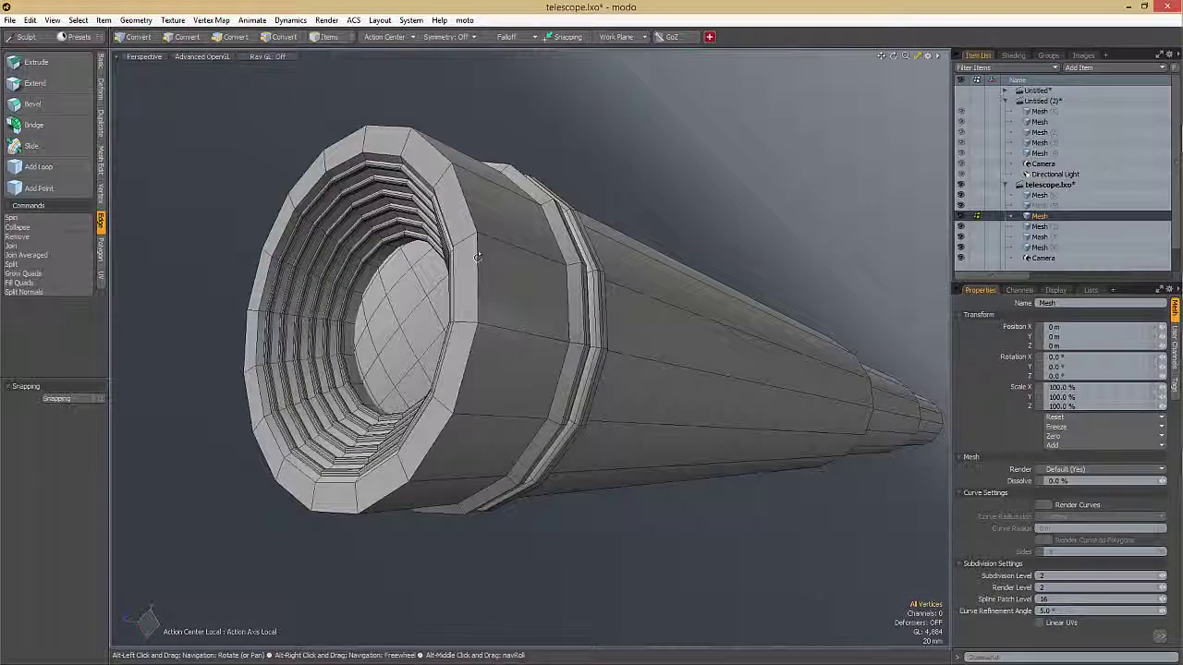
pyautogui.scroll(5, 477, 257)
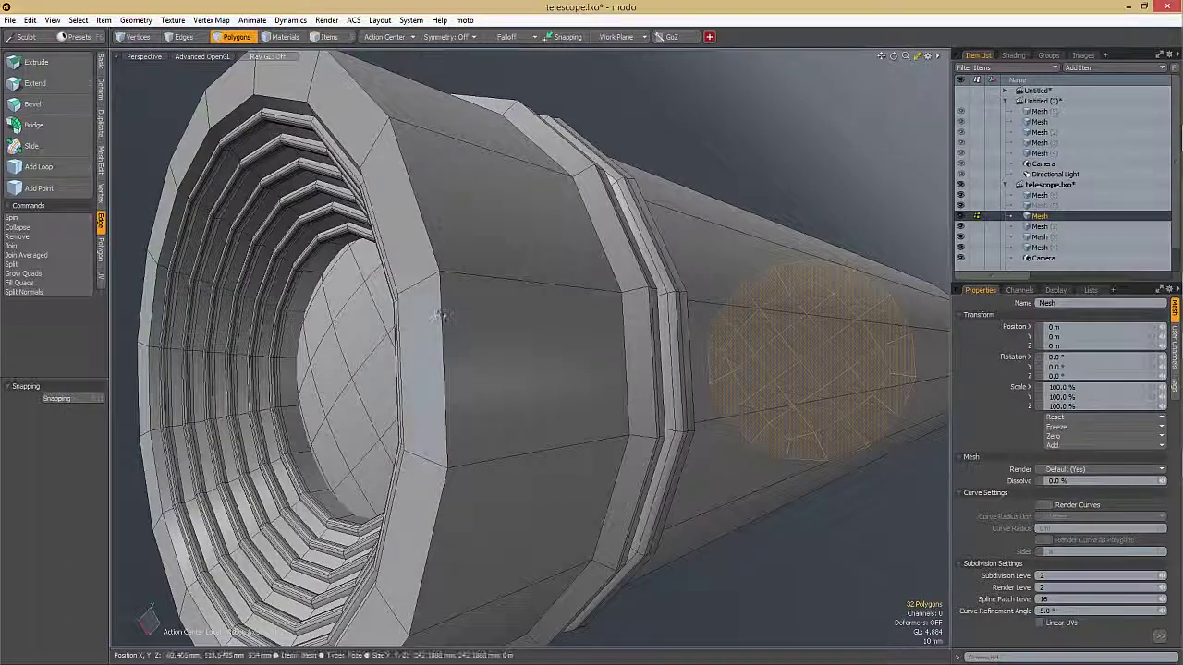
# - Clear the end cap polygon selection and check the front barrel's rim with subdivision smoothing toggled
pyautogui.press('Tab')
pyautogui.click(569, 111)
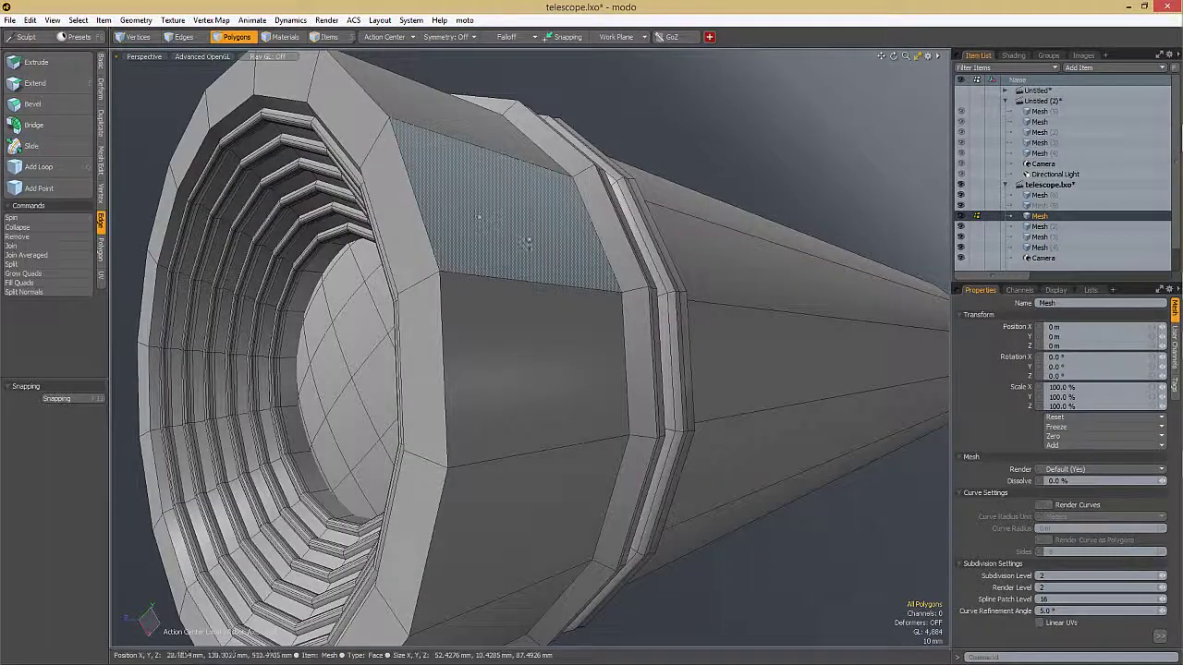
pyautogui.press('Tab')
pyautogui.keyDown('alt'); pyautogui.moveTo(628, 197); pyautogui.dragTo(688, 258); pyautogui.keyUp('alt')
pyautogui.keyDown('ctrl'); pyautogui.keyDown('alt'); pyautogui.moveTo(465, 218); pyautogui.dragTo(430, 272); pyautogui.keyUp('alt'); pyautogui.keyUp('ctrl')
pyautogui.press('Tab')
# - Try to add supporting edge loops around the front barrel close to its front rim and preview them smoothed
pyautogui.hotkey('alt', 'c')
pyautogui.click(337, 244)
pyautogui.moveTo(339, 243)
pyautogui.keyDown('alt'); pyautogui.mouseDown()
pyautogui.moveTo(379, 242)
pyautogui.moveTo(353, 250)
pyautogui.mouseUp(); pyautogui.keyUp('alt')
pyautogui.keyDown('shift'); pyautogui.click(355, 248); pyautogui.keyUp('shift')
pyautogui.hotkey('ctrl', 'z')
pyautogui.hotkey('ctrl', 'z')
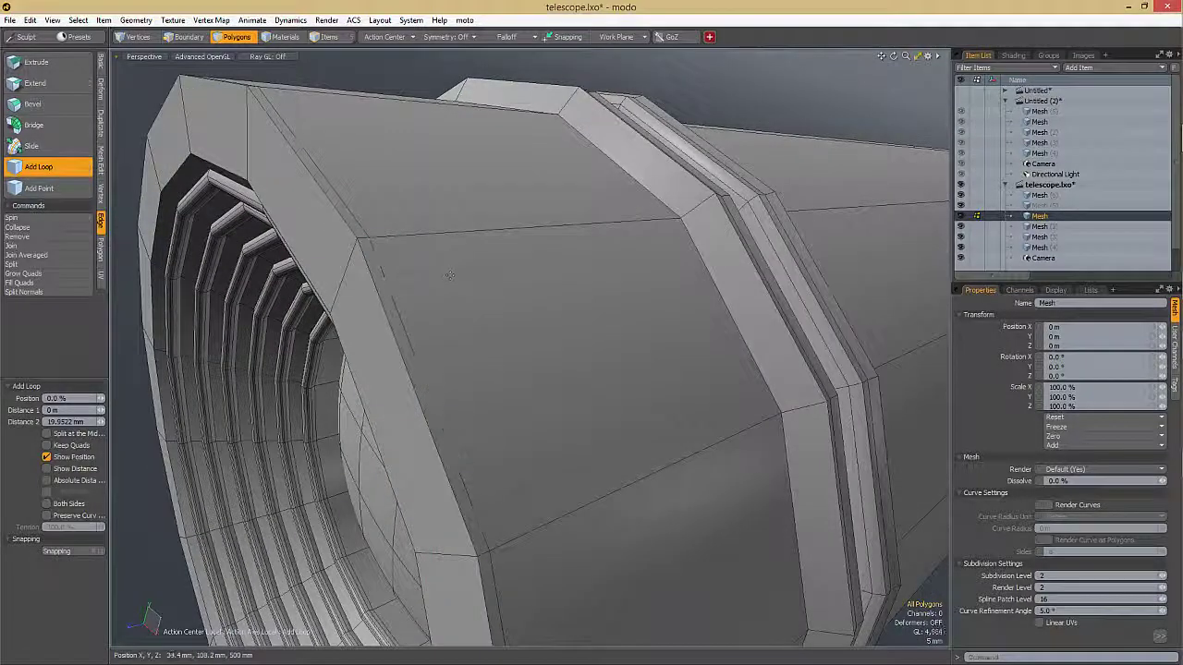
pyautogui.click(365, 237)
pyautogui.keyDown('shift'); pyautogui.click(353, 249); pyautogui.keyUp('shift')
pyautogui.press('space')
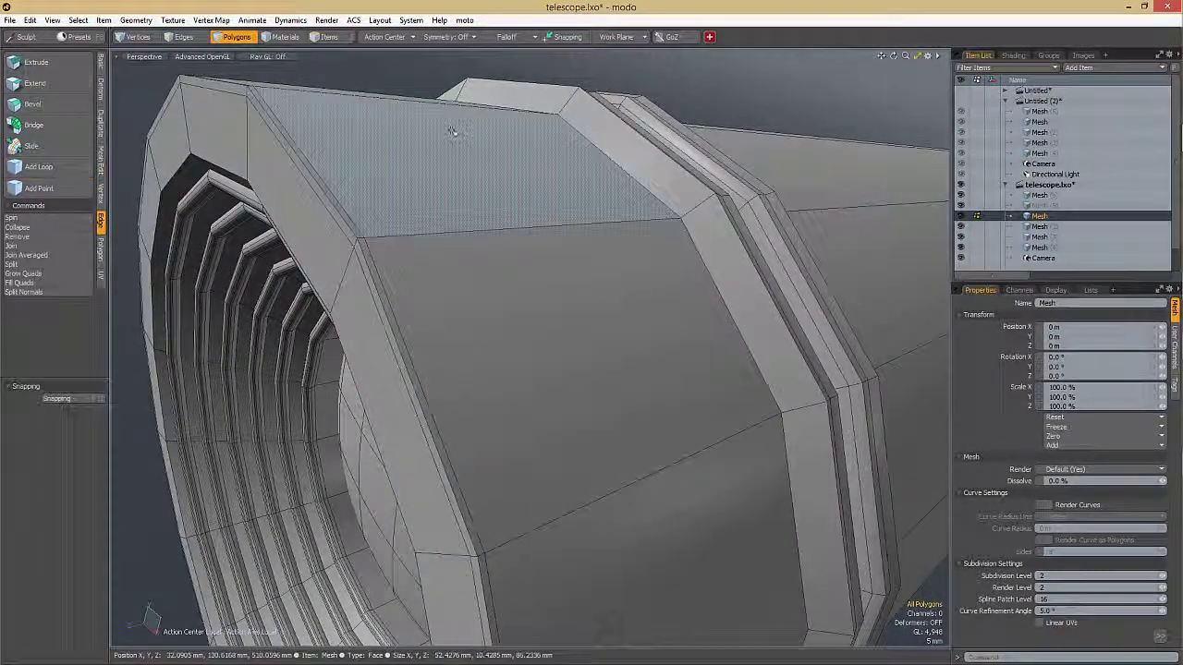
pyautogui.press('Tab')
pyautogui.keyDown('alt'); pyautogui.moveTo(469, 211); pyautogui.dragTo(473, 250); pyautogui.keyUp('alt')
pyautogui.press('KP_8')
pyautogui.press('Tab')
# - Select the edge loops at the front barrel's front rim, on both sides of its ringed band and around its rear end
pyautogui.press('2')
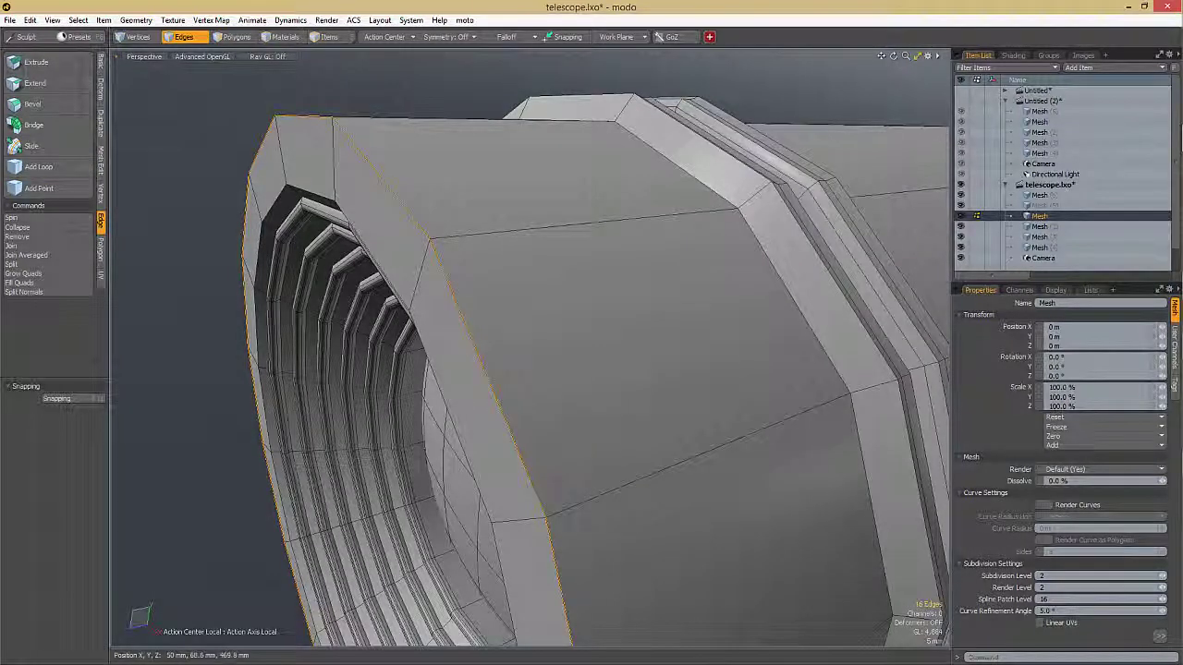
pyautogui.keyDown('ctrl'); pyautogui.keyDown('alt'); pyautogui.moveTo(698, 375); pyautogui.dragTo(591, 369); pyautogui.keyUp('alt'); pyautogui.keyUp('ctrl')
pyautogui.keyDown('alt'); pyautogui.moveTo(518, 268); pyautogui.dragTo(314, 231); pyautogui.keyUp('alt')
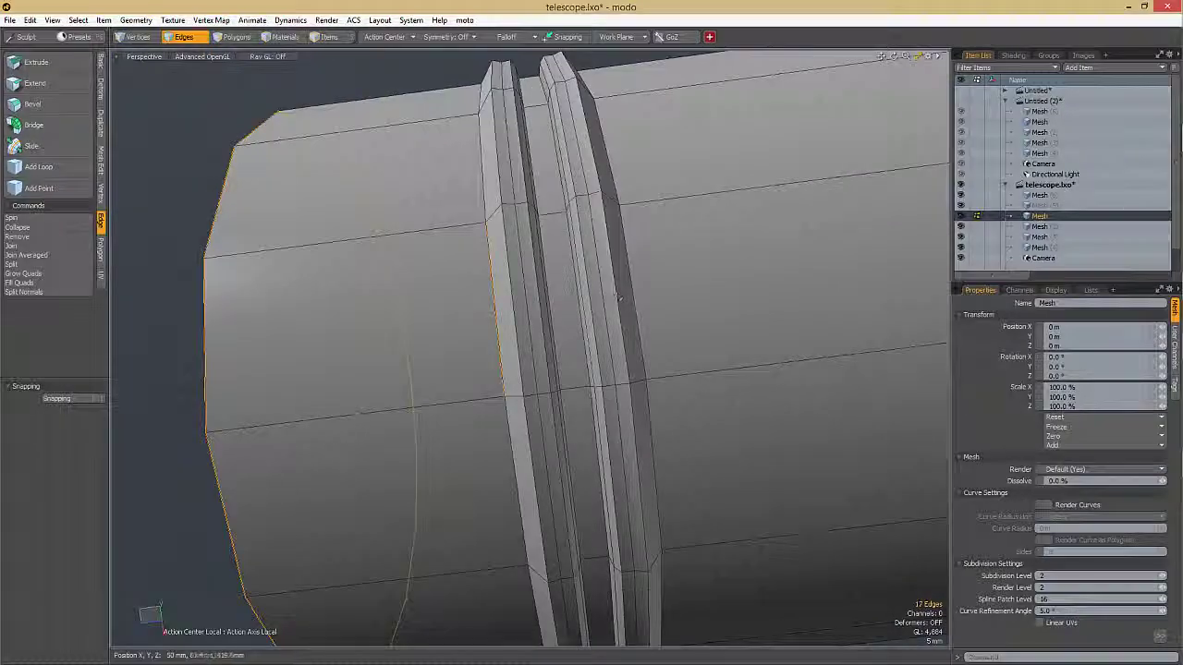
pyautogui.press('l')
pyautogui.keyDown('ctrl'); pyautogui.keyDown('alt'); pyautogui.moveTo(631, 282); pyautogui.dragTo(554, 268); pyautogui.keyUp('alt'); pyautogui.keyUp('ctrl')
pyautogui.keyDown('alt'); pyautogui.keyDown('shift'); pyautogui.moveTo(869, 217); pyautogui.dragTo(422, 302); pyautogui.keyUp('shift'); pyautogui.keyUp('alt')
pyautogui.scroll(8, 453, 407)
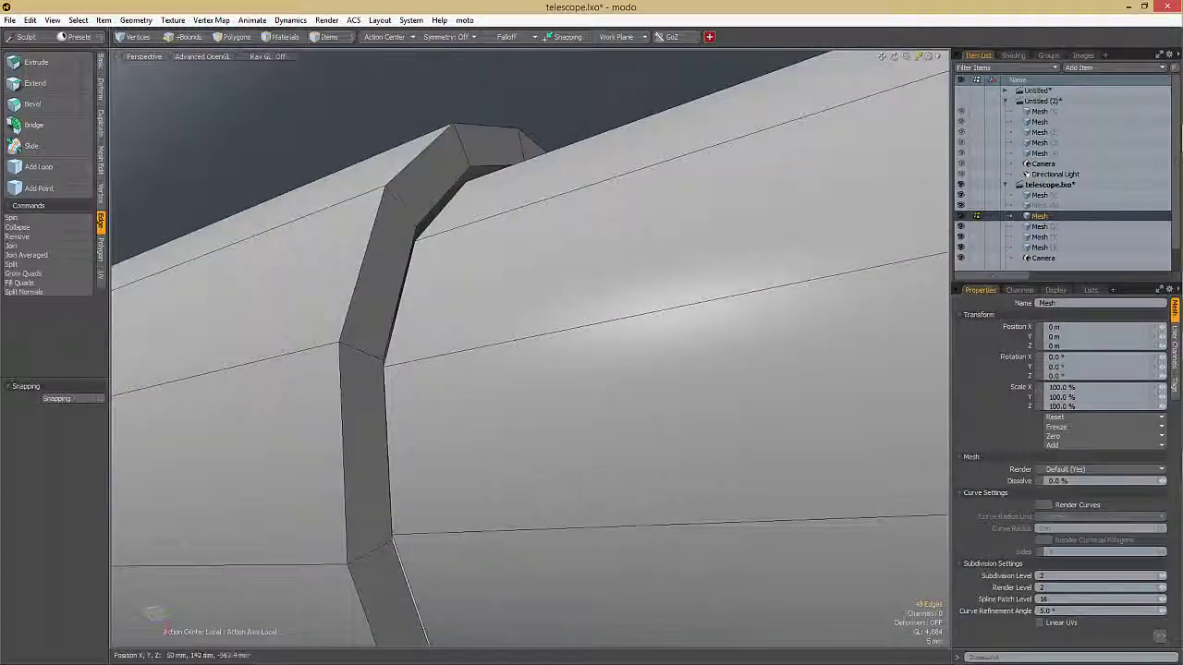
pyautogui.keyDown('shift'); pyautogui.doubleClick(373, 242); pyautogui.keyUp('shift')
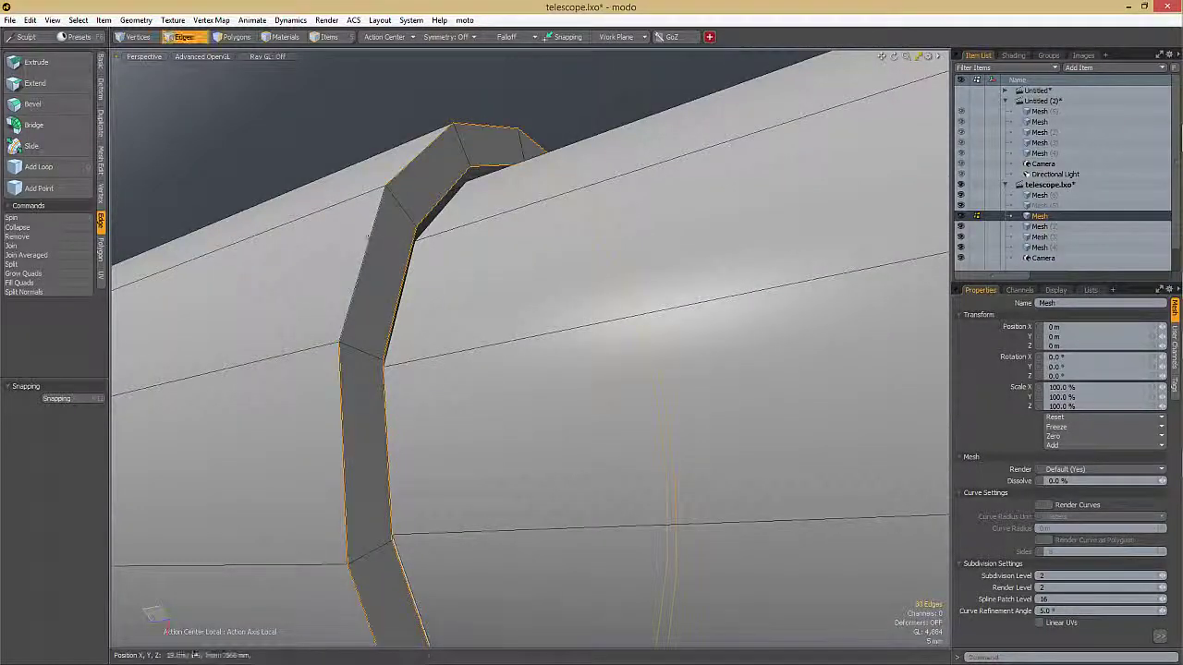
pyautogui.scroll(-4, 373, 242)
pyautogui.keyDown('alt'); pyautogui.keyDown('shift'); pyautogui.moveTo(379, 248); pyautogui.dragTo(466, 252); pyautogui.keyUp('shift'); pyautogui.keyUp('alt')
pyautogui.scroll(-3, 607, 277)
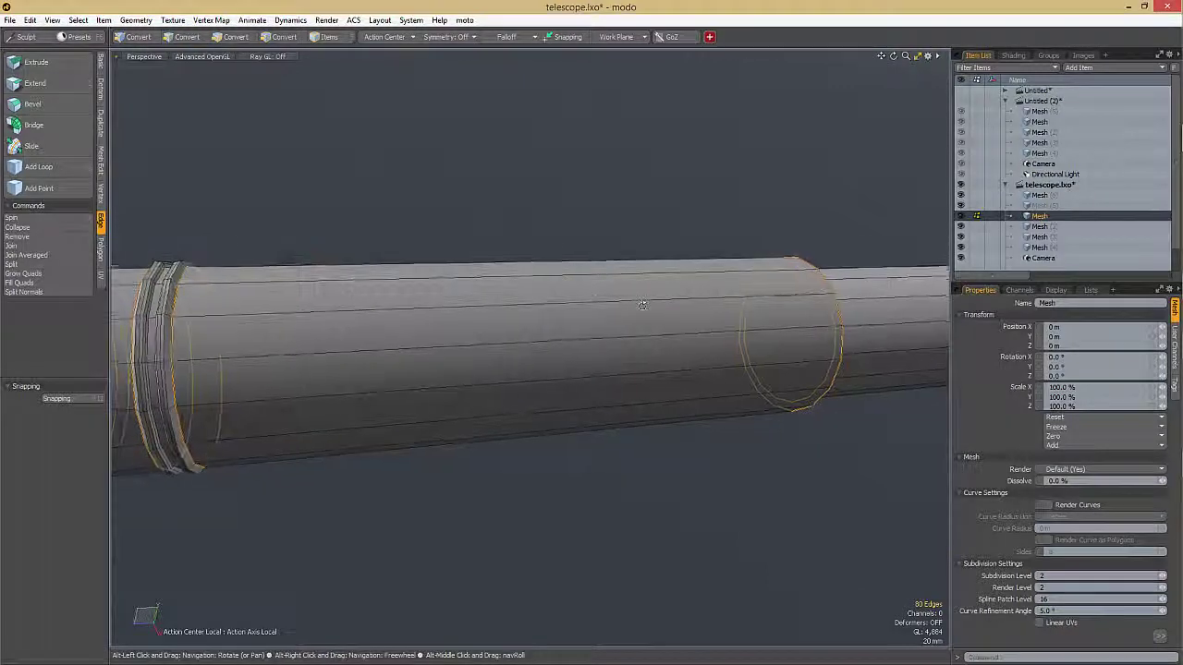
# - Bevel the selected edge loops of the front barrel with an inset of about 5.8 mm
pyautogui.press('b')
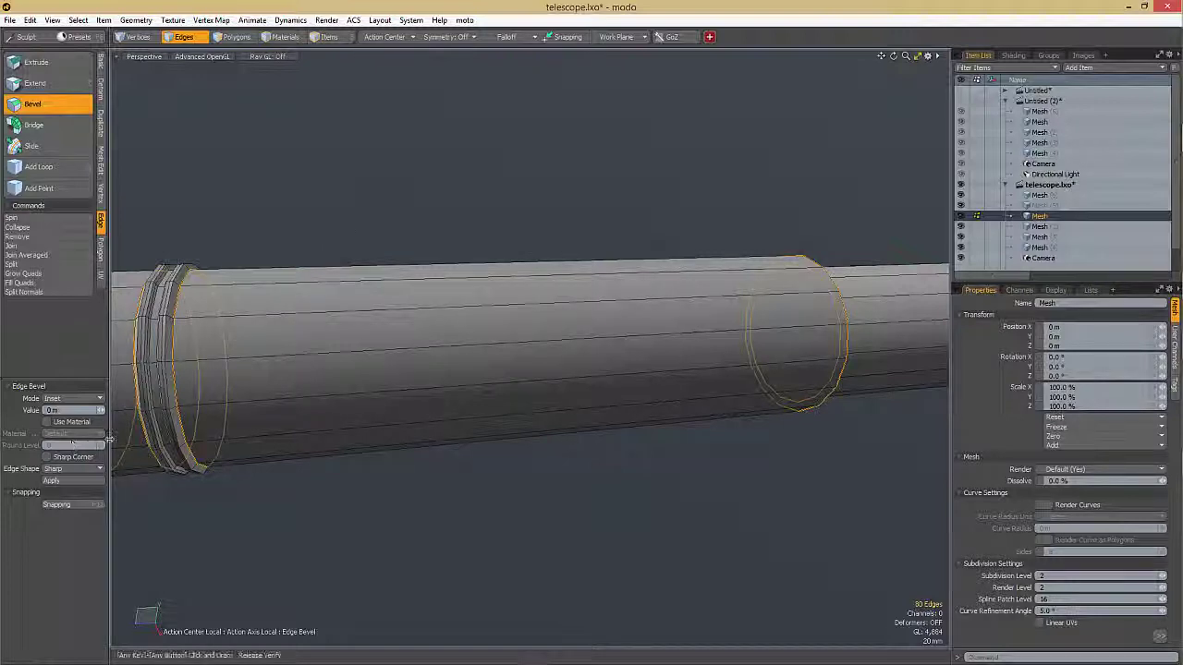
pyautogui.keyDown('alt'); pyautogui.keyDown('shift'); pyautogui.moveTo(243, 388); pyautogui.dragTo(741, 380); pyautogui.keyUp('shift'); pyautogui.keyUp('alt')
pyautogui.click(725, 381)
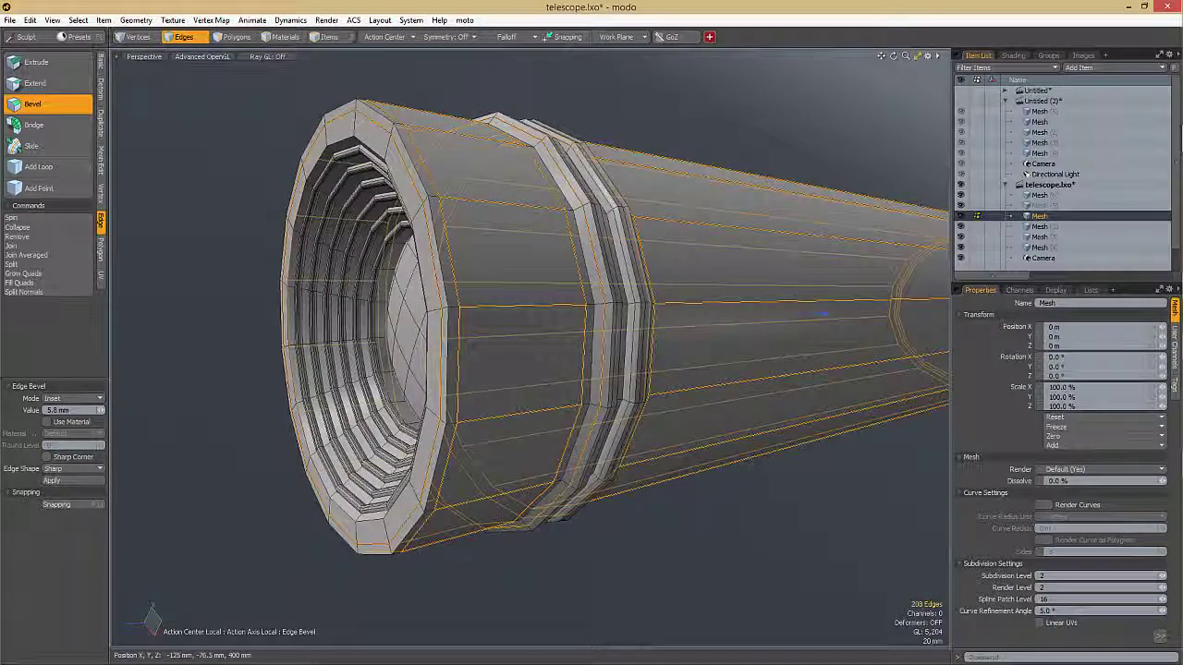
pyautogui.moveTo(508, 258)
pyautogui.keyDown('ctrl'); pyautogui.keyDown('alt'); pyautogui.mouseDown()
pyautogui.moveTo(523, 248)
pyautogui.moveTo(502, 250)
pyautogui.mouseUp(); pyautogui.keyUp('alt'); pyautogui.keyUp('ctrl')
# - Try a Round edge shape with different round levels on the edge bevel and an inset of about 4.55 mm
pyautogui.click(72, 470)
pyautogui.click(68, 459)
pyautogui.keyDown('ctrl'); pyautogui.keyDown('alt'); pyautogui.moveTo(453, 388); pyautogui.dragTo(513, 416); pyautogui.keyUp('alt'); pyautogui.keyUp('ctrl')
pyautogui.moveTo(513, 278); pyautogui.dragTo(502, 277)
pyautogui.click(100, 444)
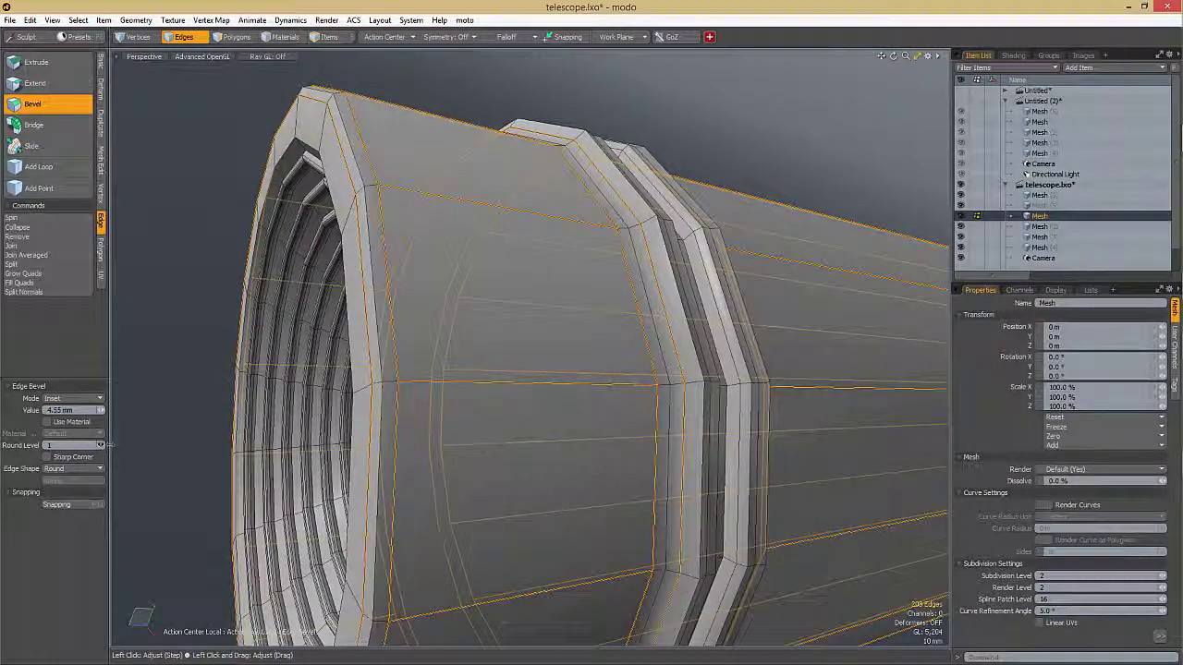
pyautogui.click(100, 447)
pyautogui.click(103, 445)
pyautogui.click(99, 448)
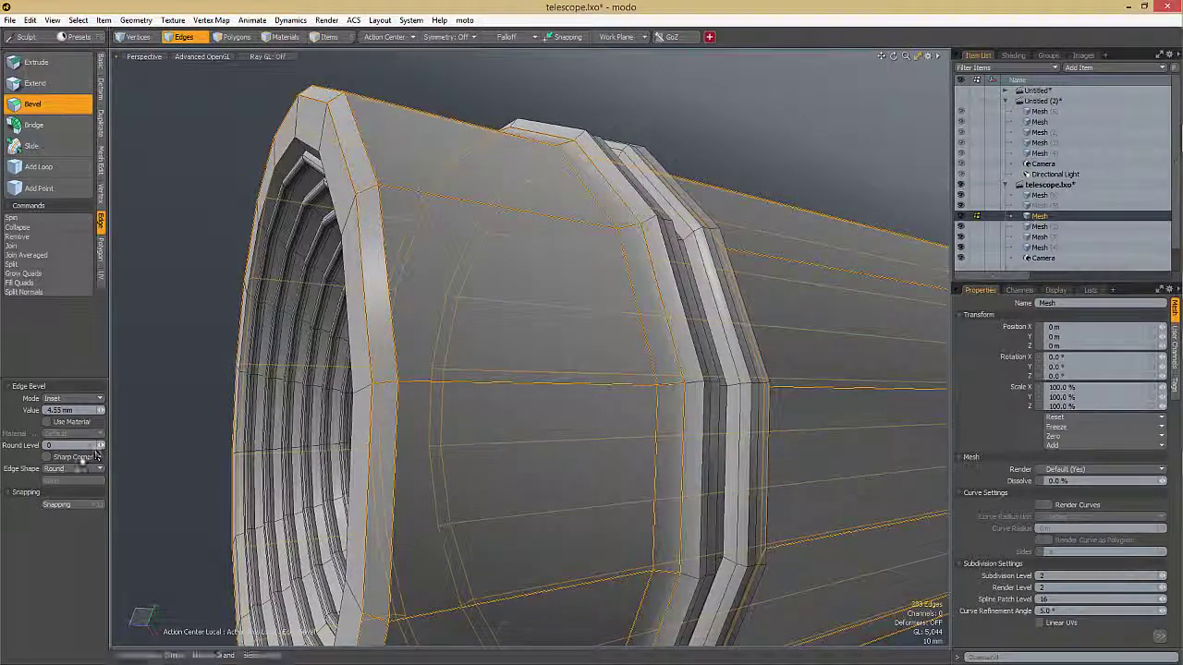
# - Set the edge bevel's shape to Sharp and its inset to about 3.55 mm, and clear the edge selection
pyautogui.click(84, 486)
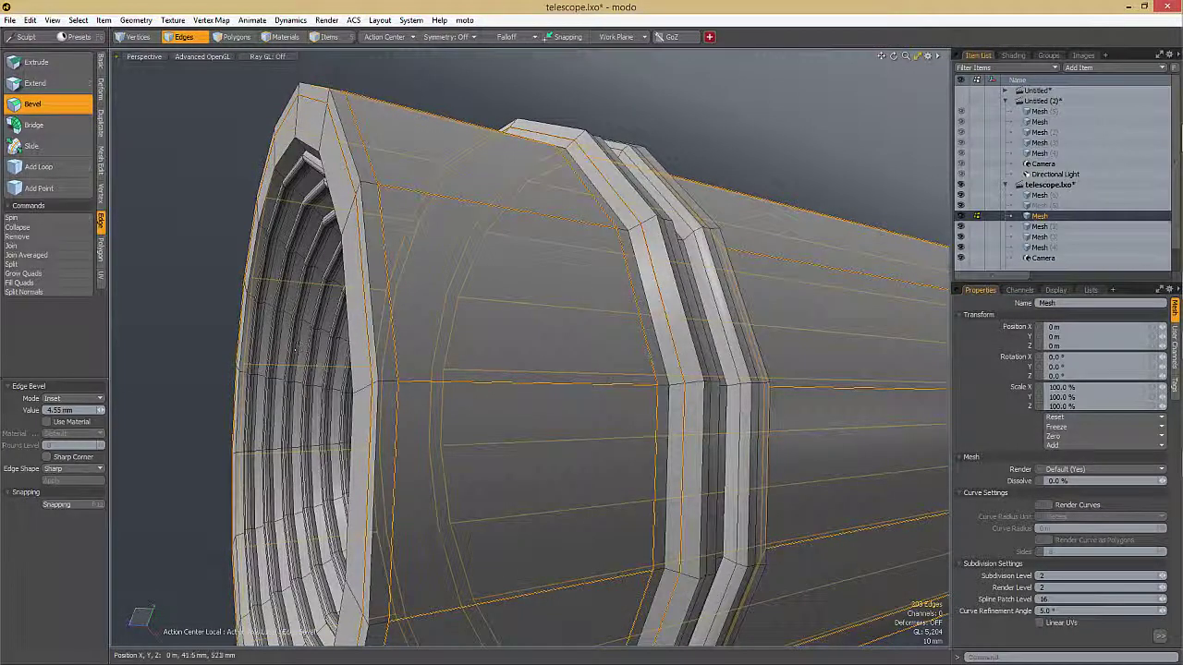
pyautogui.moveTo(101, 410); pyautogui.dragTo(94, 410)
pyautogui.keyDown('alt'); pyautogui.moveTo(596, 392); pyautogui.dragTo(93, 445); pyautogui.keyUp('alt')
pyautogui.keyDown('alt'); pyautogui.moveTo(443, 388); pyautogui.dragTo(431, 293); pyautogui.keyUp('alt')
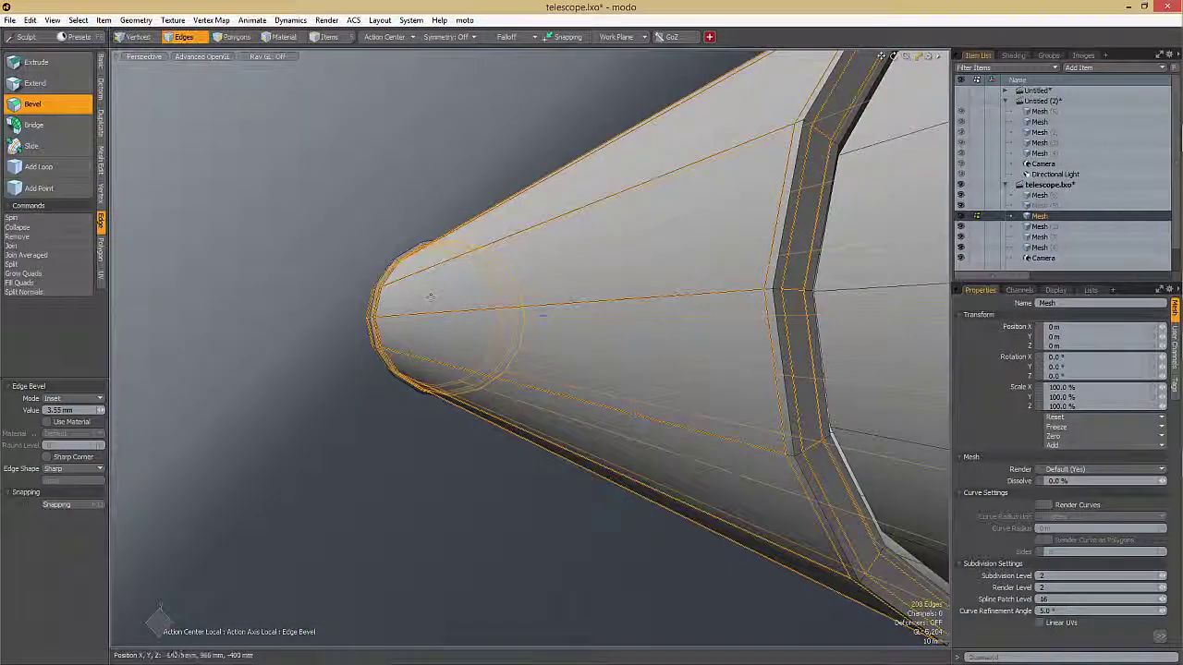
pyautogui.press('q')
pyautogui.press('Escape')
# - Inspect the front barrel's bevelled edges and the whole telescope with subdivision smoothing on
pyautogui.press('Tab')
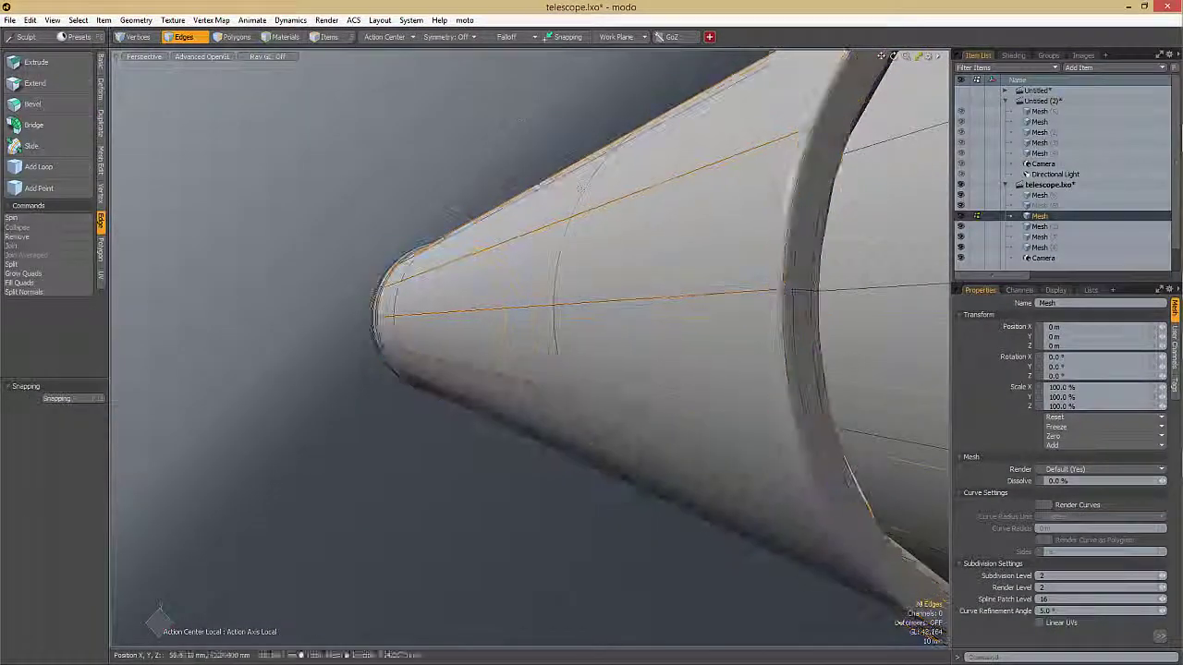
pyautogui.keyDown('ctrl'); pyautogui.keyDown('alt'); pyautogui.moveTo(542, 316); pyautogui.dragTo(388, 319); pyautogui.keyUp('alt'); pyautogui.keyUp('ctrl')
pyautogui.keyDown('alt'); pyautogui.moveTo(388, 318); pyautogui.dragTo(596, 325); pyautogui.keyUp('alt')
pyautogui.keyDown('alt'); pyautogui.moveTo(523, 268); pyautogui.dragTo(457, 298); pyautogui.keyUp('alt')
pyautogui.keyDown('alt'); pyautogui.moveTo(591, 323); pyautogui.dragTo(619, 328); pyautogui.keyUp('alt')
pyautogui.keyDown('alt'); pyautogui.moveTo(420, 314); pyautogui.dragTo(471, 284); pyautogui.keyUp('alt')
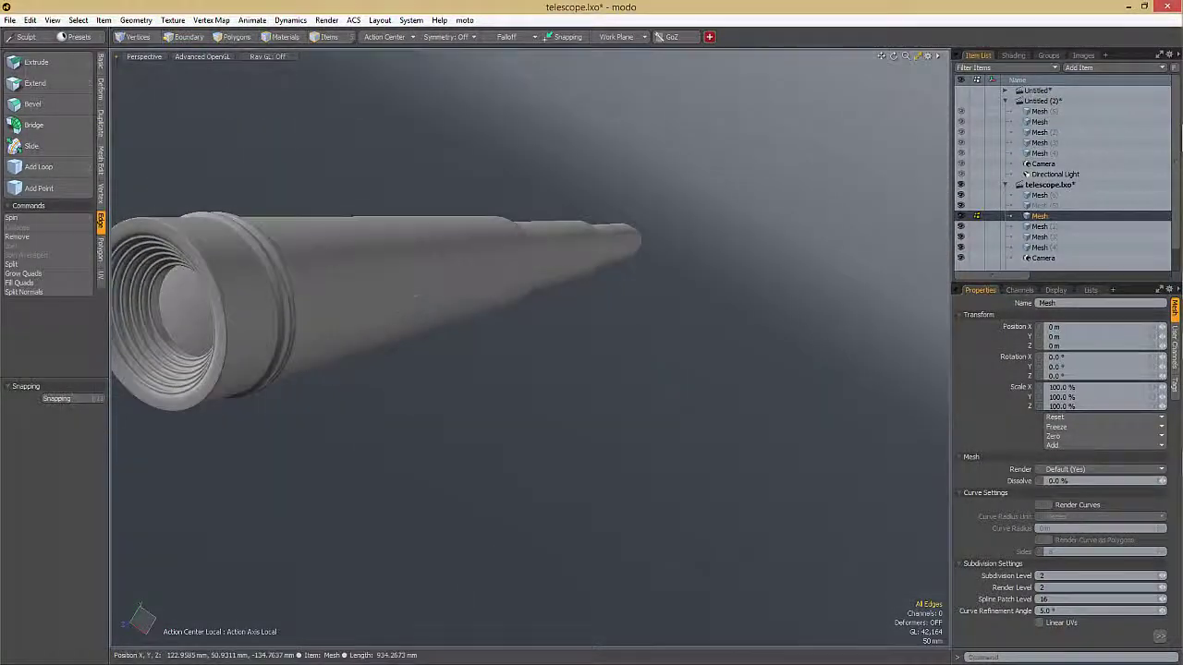
pyautogui.keyDown('alt'); pyautogui.moveTo(636, 299); pyautogui.dragTo(481, 383); pyautogui.keyUp('alt')
# - Divide the long body of the front barrel along its length with evenly spaced cross loops using a uniform Loop Slice
pyautogui.press('5')
pyautogui.click(766, 282)
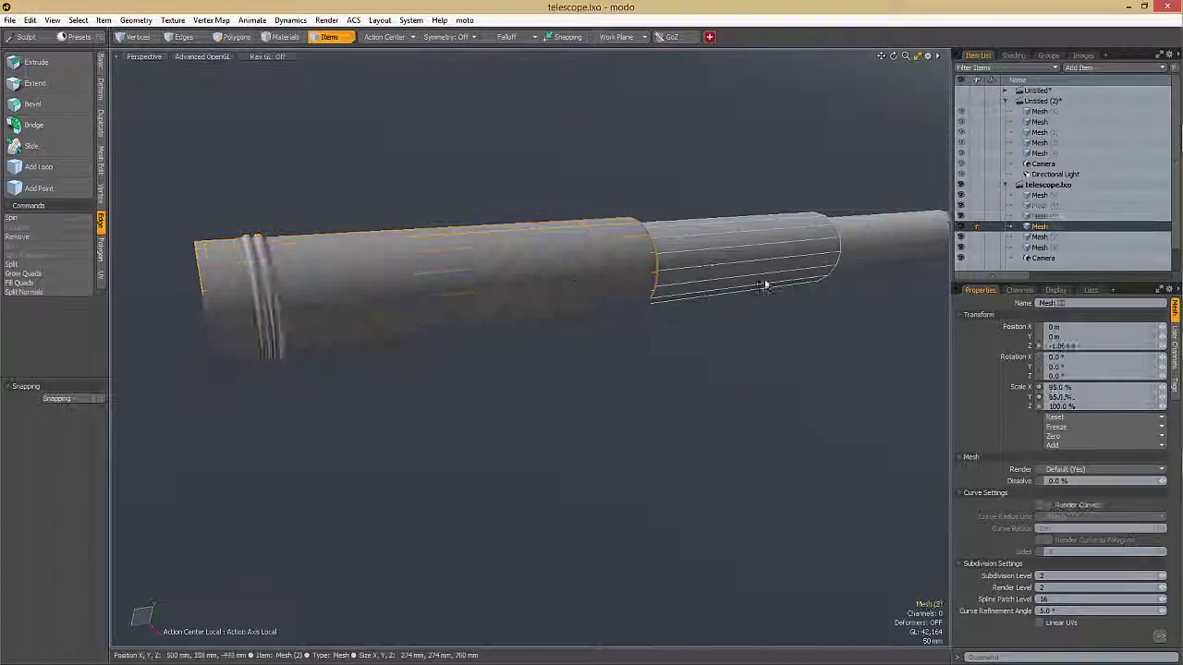
pyautogui.click(584, 272)
pyautogui.press('2')
pyautogui.keyDown('alt'); pyautogui.moveTo(584, 273); pyautogui.dragTo(571, 233); pyautogui.keyUp('alt')
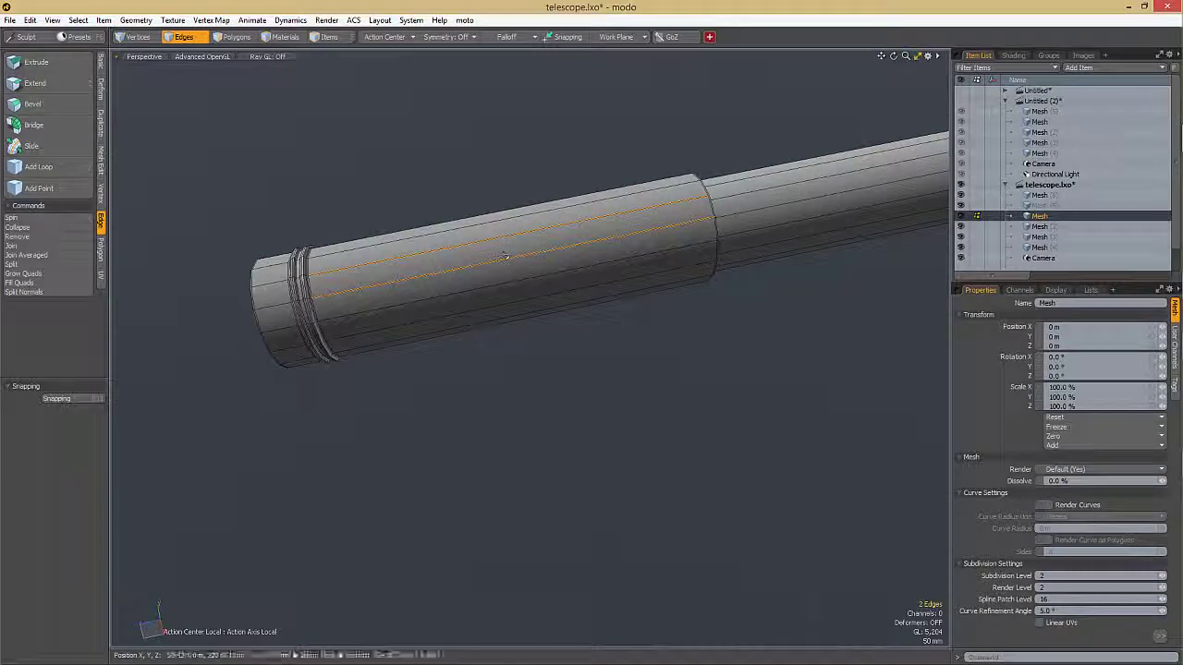
pyautogui.hotkey('alt', 'c')
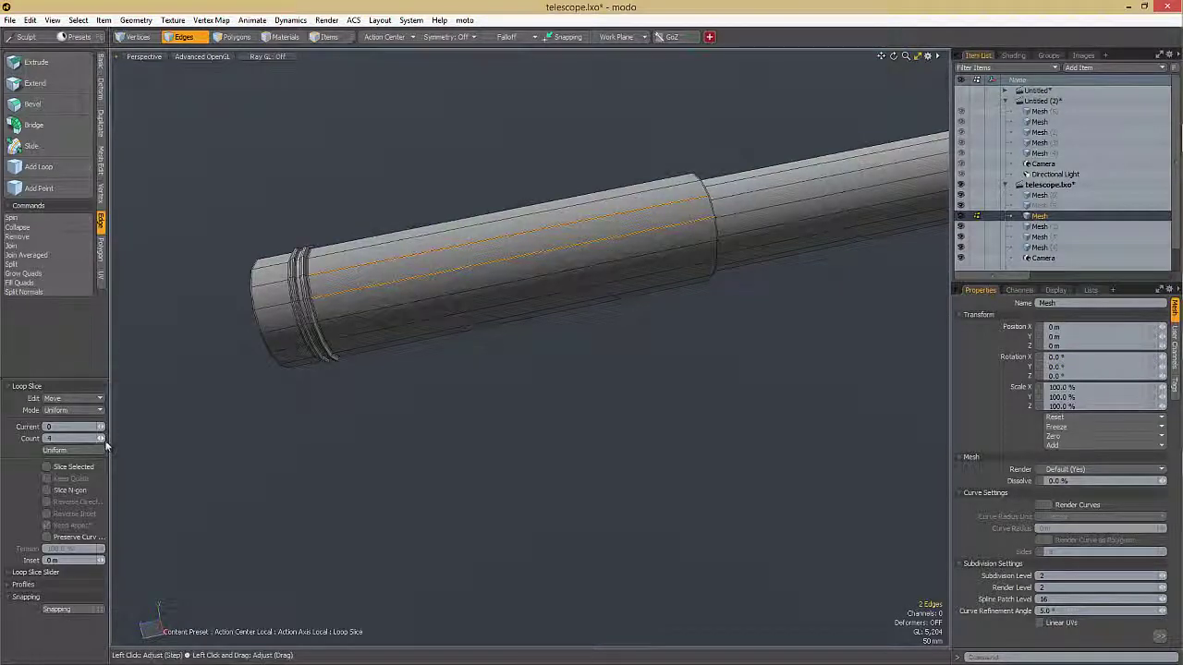
pyautogui.click(138, 438)
pyautogui.press('q')
pyautogui.press('Escape')
# - Make the second tube section active, select both of its end cap polygons and isolate the section
pyautogui.keyDown('alt'); pyautogui.moveTo(194, 415); pyautogui.dragTo(490, 176); pyautogui.keyUp('alt')
pyautogui.press('5')
pyautogui.click(577, 269)
pyautogui.press('2')
pyautogui.keyDown('alt'); pyautogui.moveTo(518, 280); pyautogui.dragTo(631, 265); pyautogui.keyUp('alt')
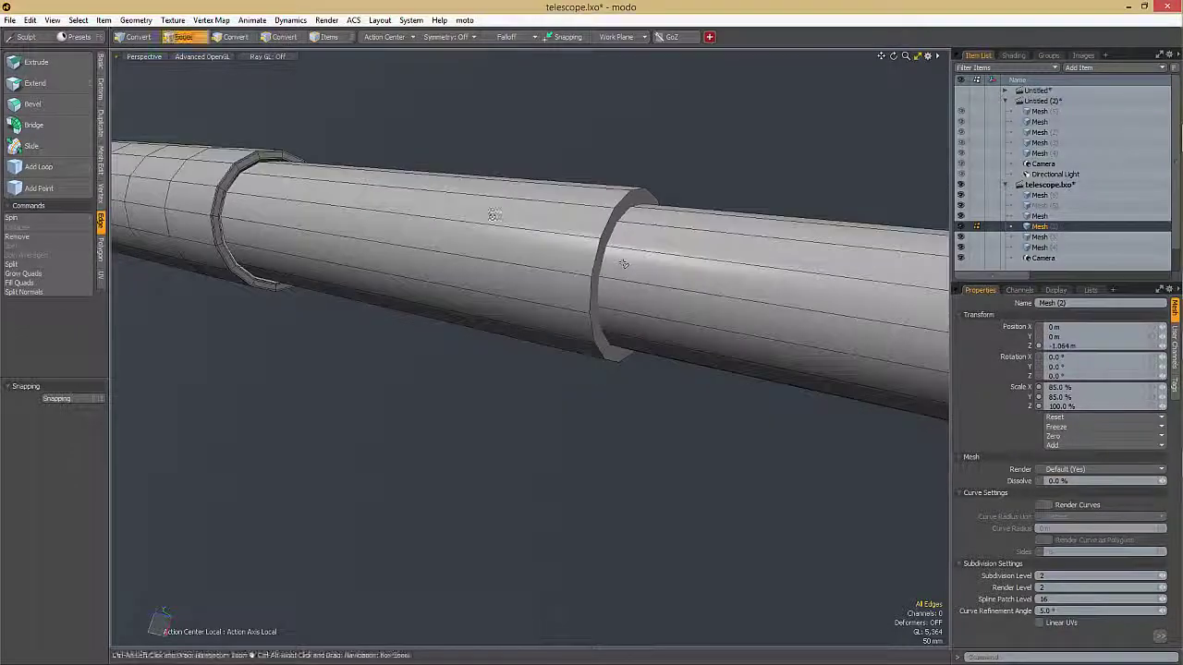
pyautogui.hotkey('shift', 'h')
pyautogui.press('3')
pyautogui.keyDown('alt'); pyautogui.moveTo(591, 240); pyautogui.dragTo(684, 295); pyautogui.keyUp('alt')
pyautogui.click(541, 277)
pyautogui.keyDown('shift'); pyautogui.click(363, 211); pyautogui.keyUp('shift')
pyautogui.keyDown('alt'); pyautogui.moveTo(592, 218); pyautogui.dragTo(565, 327); pyautogui.keyUp('alt')
pyautogui.press('u')
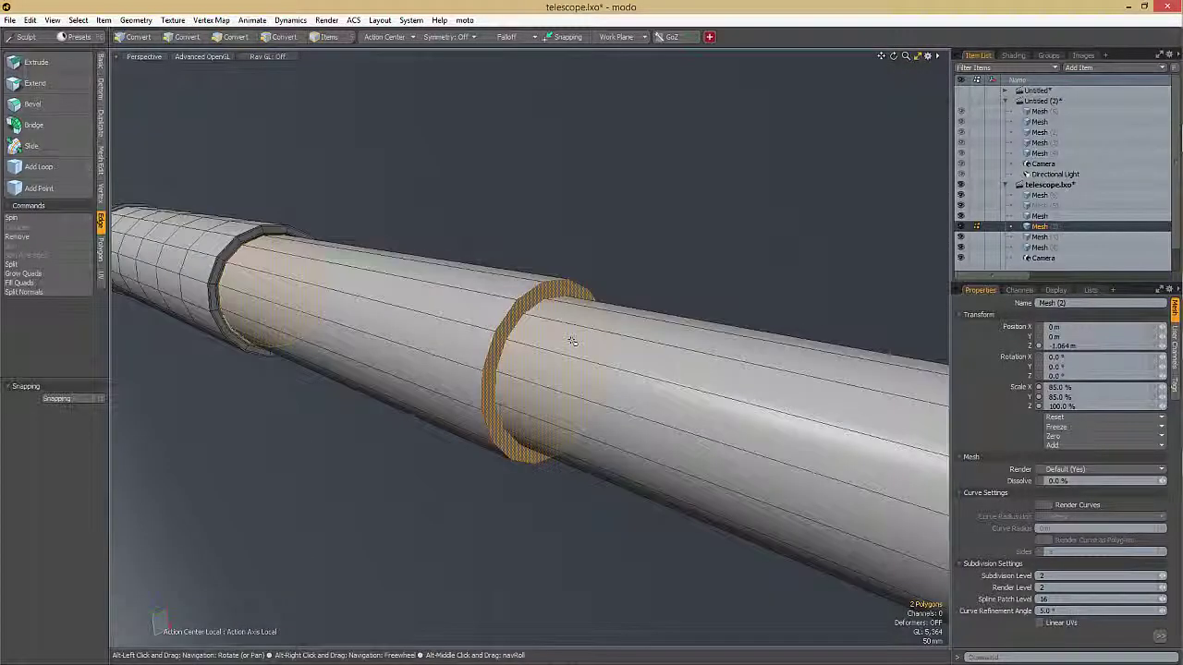
pyautogui.hotkey('shift', 'h')
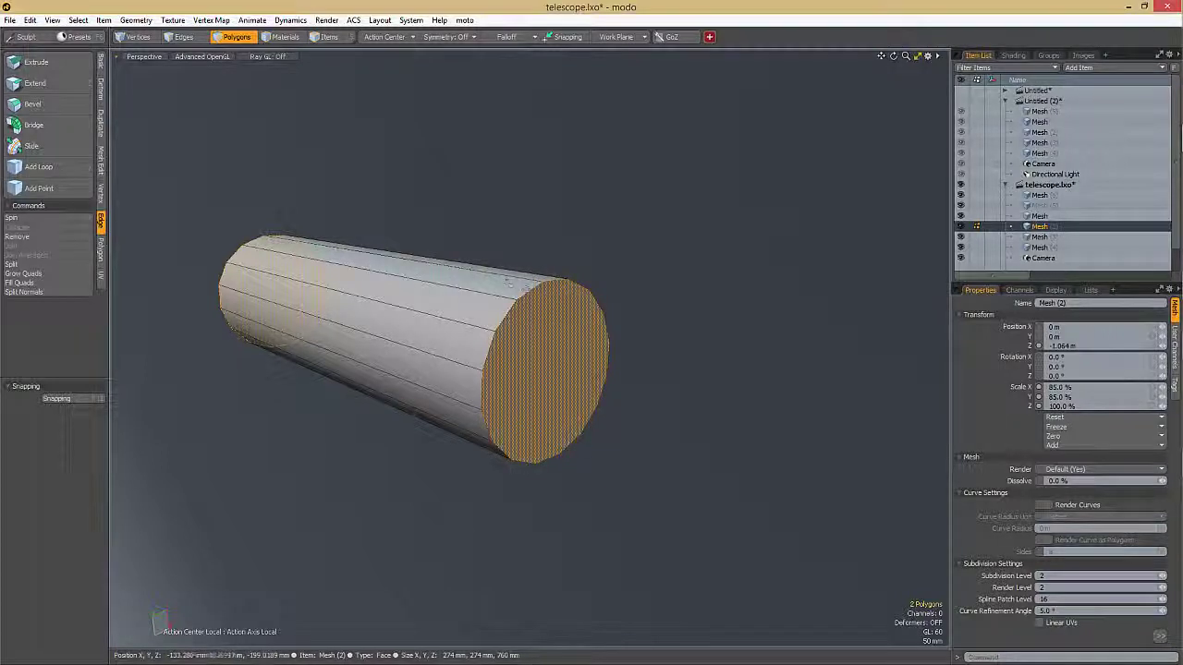
# - Bevel both end caps of the second tube with an inset of about 22.8 mm and a shift of 0
pyautogui.press('b')
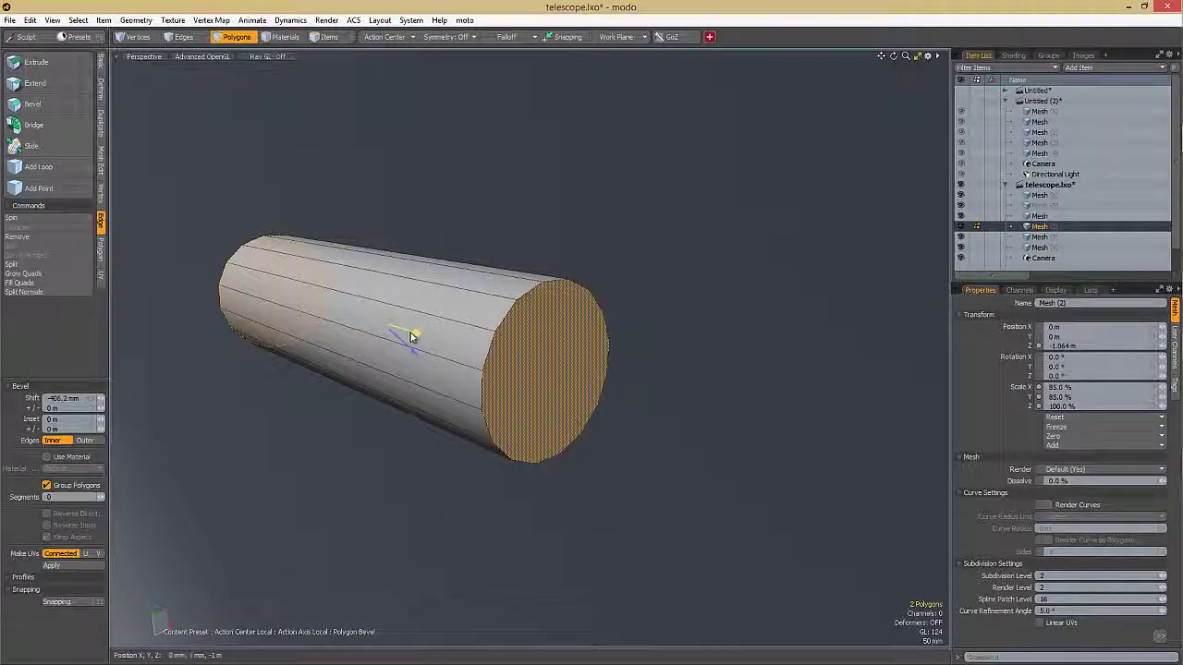
pyautogui.moveTo(415, 331); pyautogui.dragTo(438, 337)
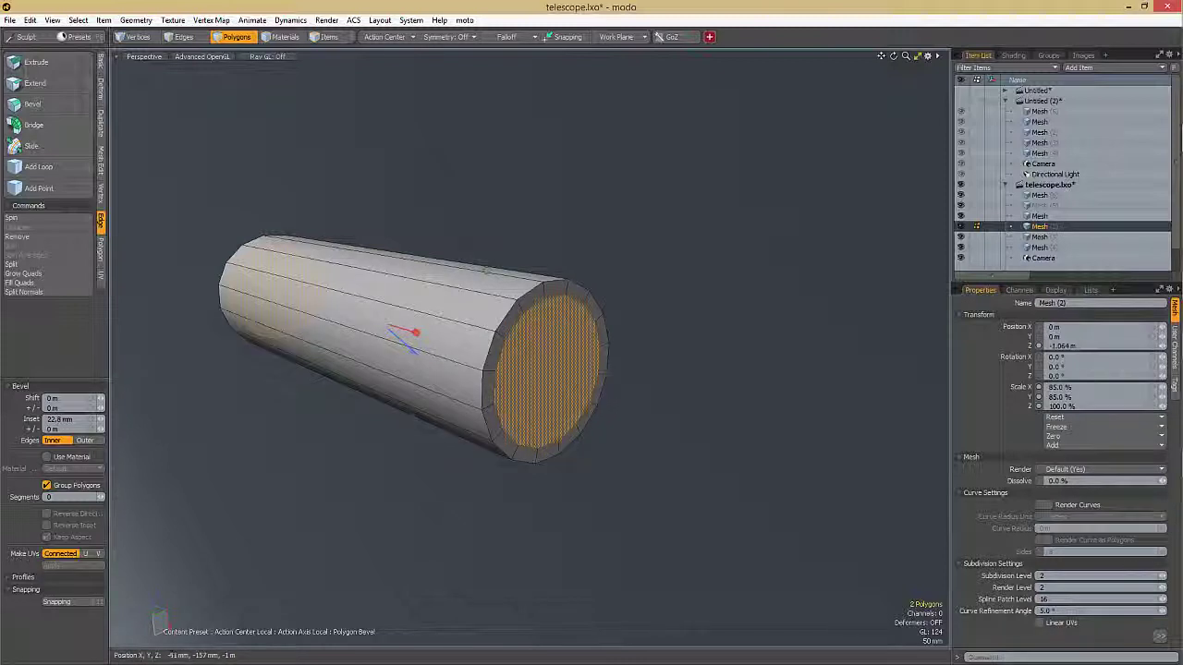
pyautogui.keyDown('alt'); pyautogui.moveTo(499, 275); pyautogui.dragTo(560, 293); pyautogui.keyUp('alt')
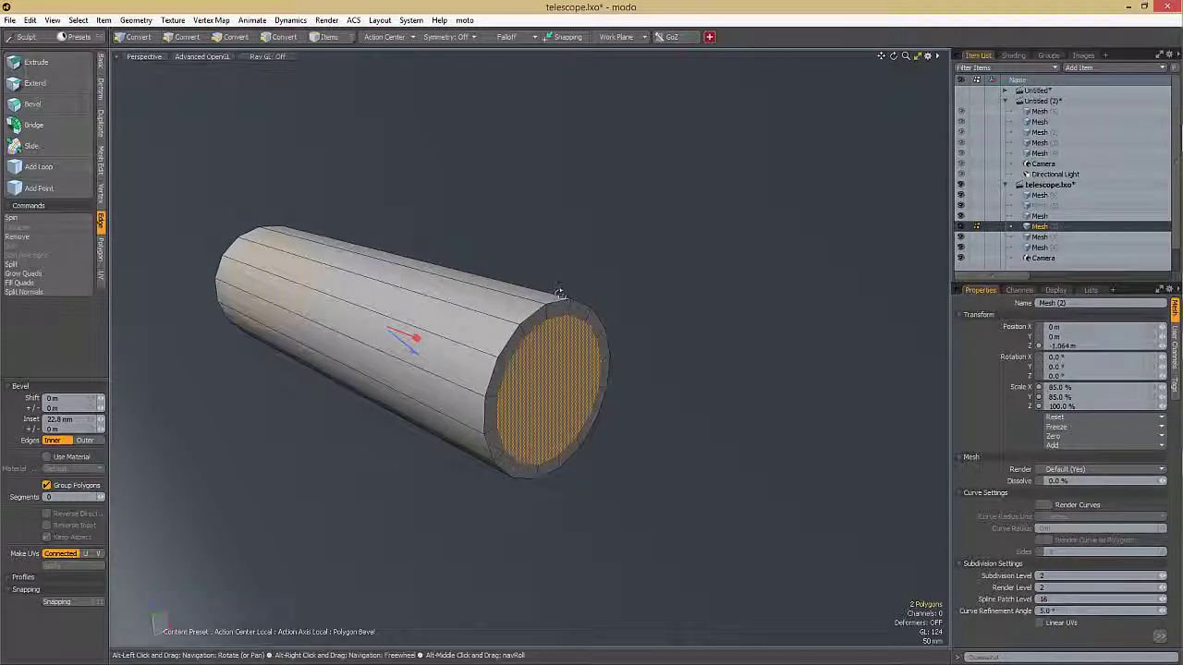
# - Bridge the two inset end caps through the second tube to hollow it out
pyautogui.click(37, 125)
pyautogui.click(434, 277)
pyautogui.keyDown('alt'); pyautogui.moveTo(434, 277); pyautogui.dragTo(360, 287); pyautogui.keyUp('alt')
pyautogui.hotkey('ctrl', 'z')
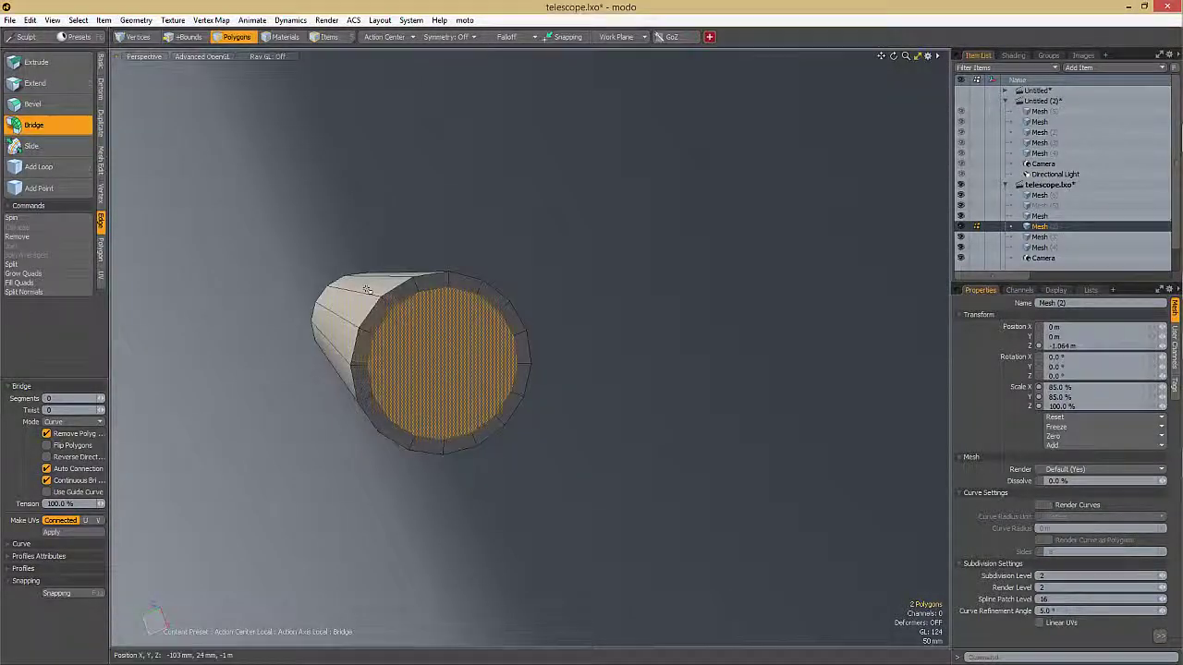
pyautogui.press('Delete')
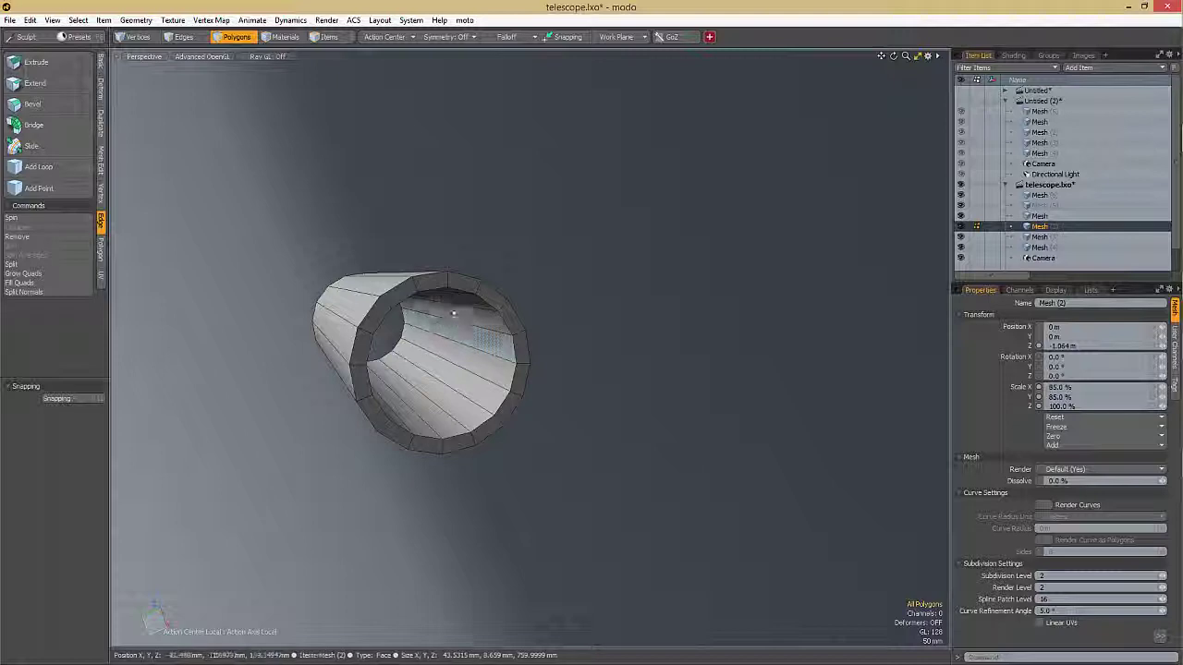
pyautogui.scroll(1, 444, 338)
pyautogui.hotkey('ctrl', 'z')
pyautogui.hotkey('ctrl', 'shift', 'z')
pyautogui.keyDown('alt'); pyautogui.moveTo(471, 340); pyautogui.dragTo(499, 379); pyautogui.keyUp('alt')
# - Unhide the other sections and add three edge loops near the second tube's rear end, forming a narrow rim band and another about 85 mm from the end
pyautogui.press('u')
pyautogui.keyDown('alt'); pyautogui.moveTo(948, 467); pyautogui.dragTo(499, 318); pyautogui.keyUp('alt')
pyautogui.keyDown('ctrl'); pyautogui.keyDown('alt'); pyautogui.moveTo(499, 319); pyautogui.dragTo(636, 299); pyautogui.keyUp('alt'); pyautogui.keyUp('ctrl')
pyautogui.press('5')
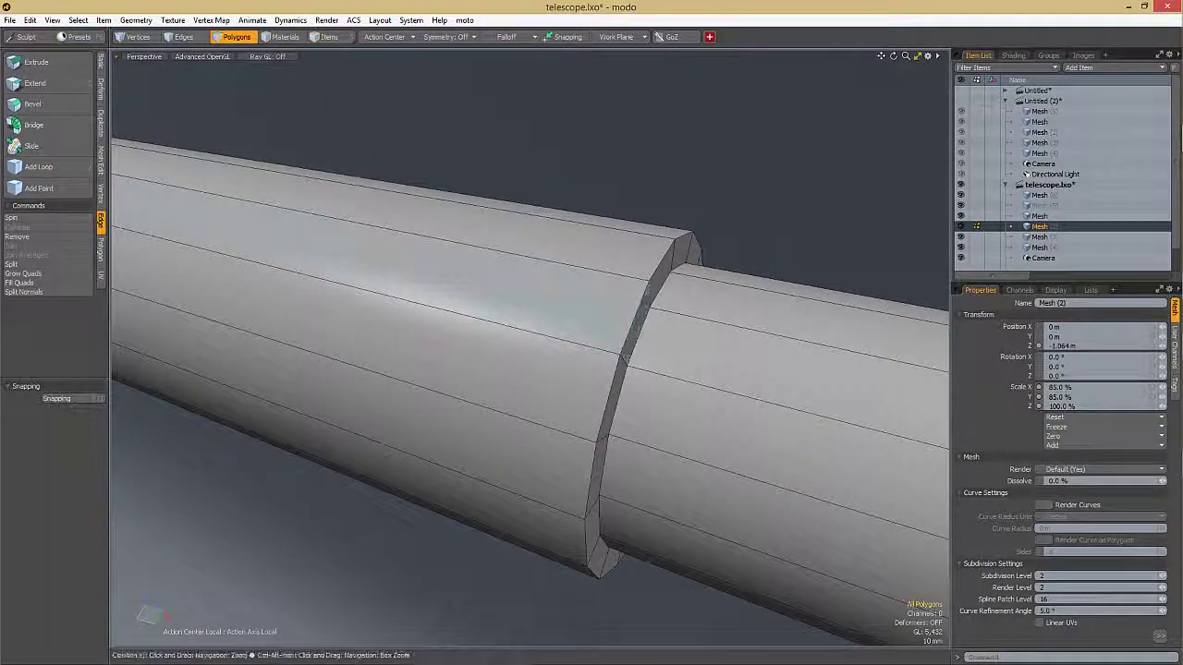
pyautogui.hotkey('alt', 'l')
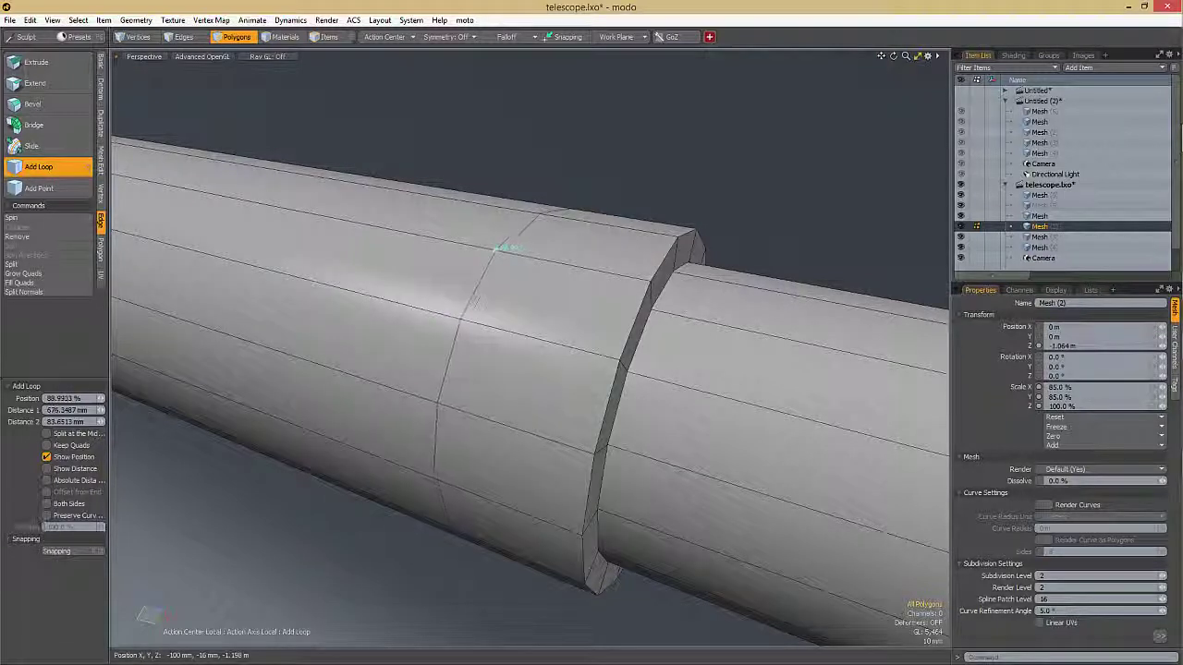
pyautogui.click(494, 247)
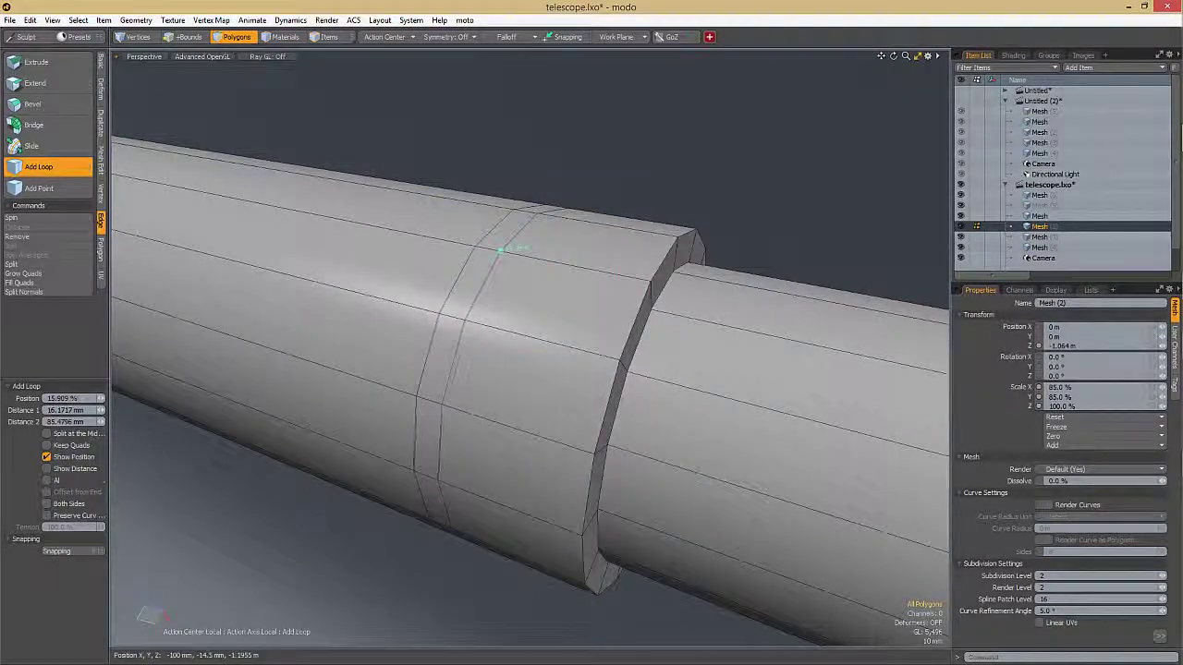
pyautogui.click(622, 276)
pyautogui.press('space')
# - Select both narrow polygon bands around the second tube's rear end and bevel them outward into raised rings
pyautogui.moveTo(629, 296); pyautogui.dragTo(640, 265)
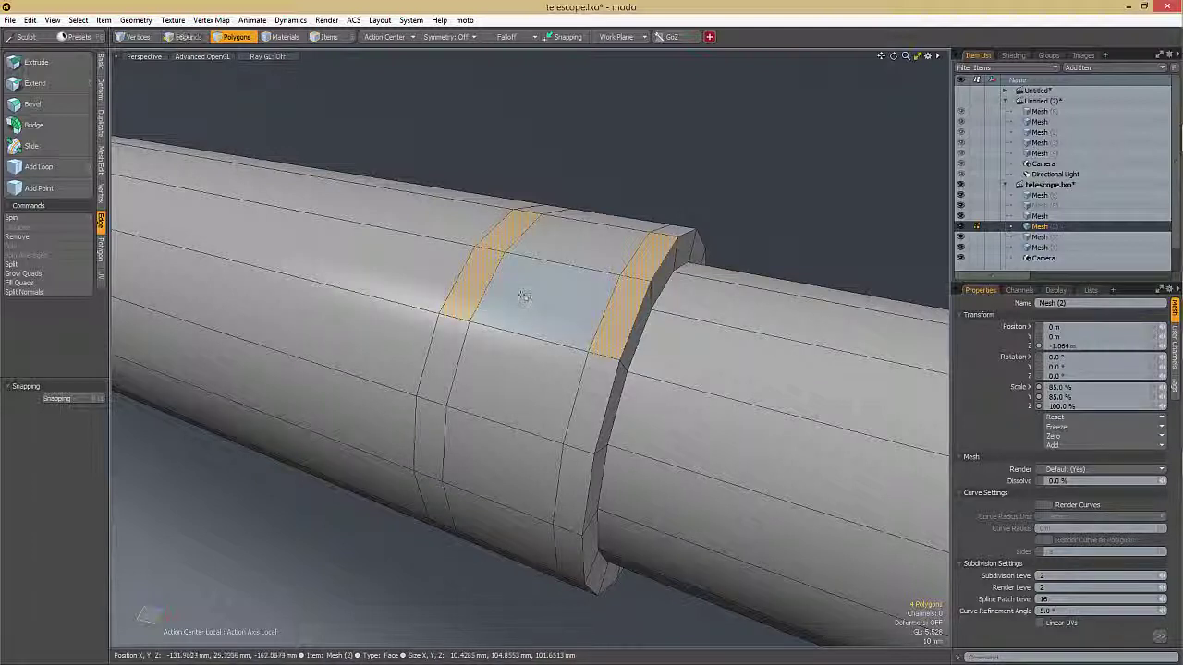
pyautogui.press('l')
pyautogui.press('w')
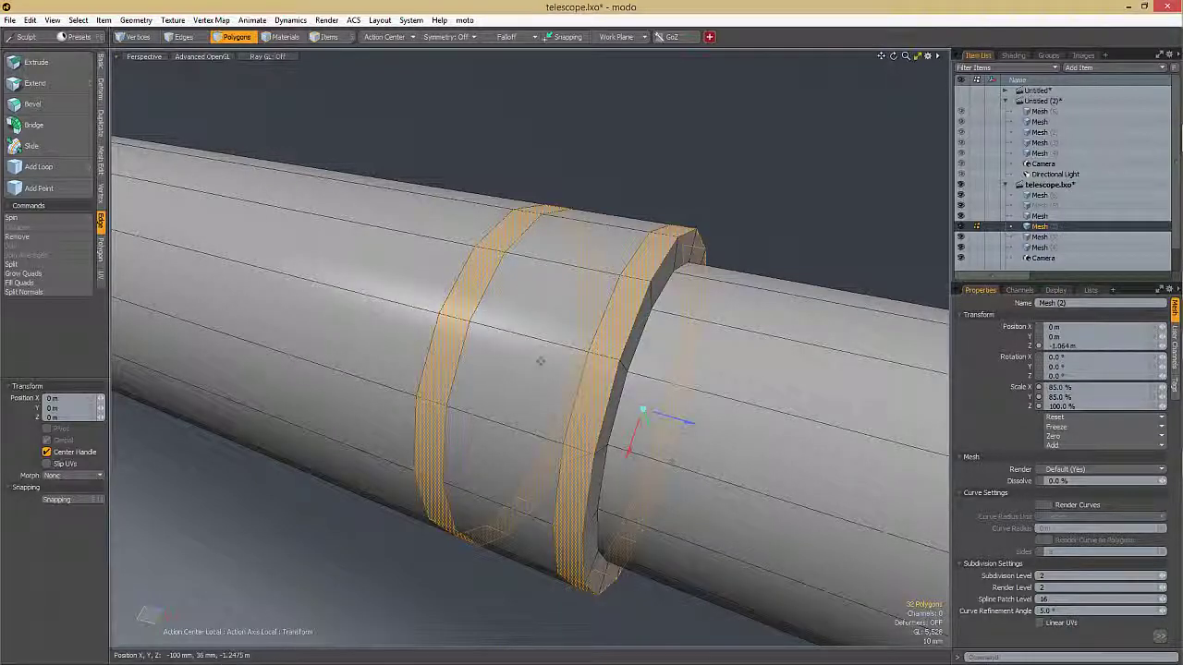
pyautogui.scroll(-2, 589, 332)
pyautogui.keyDown('alt'); pyautogui.moveTo(588, 332); pyautogui.dragTo(560, 318); pyautogui.keyUp('alt')
pyautogui.scroll(1, 559, 318)
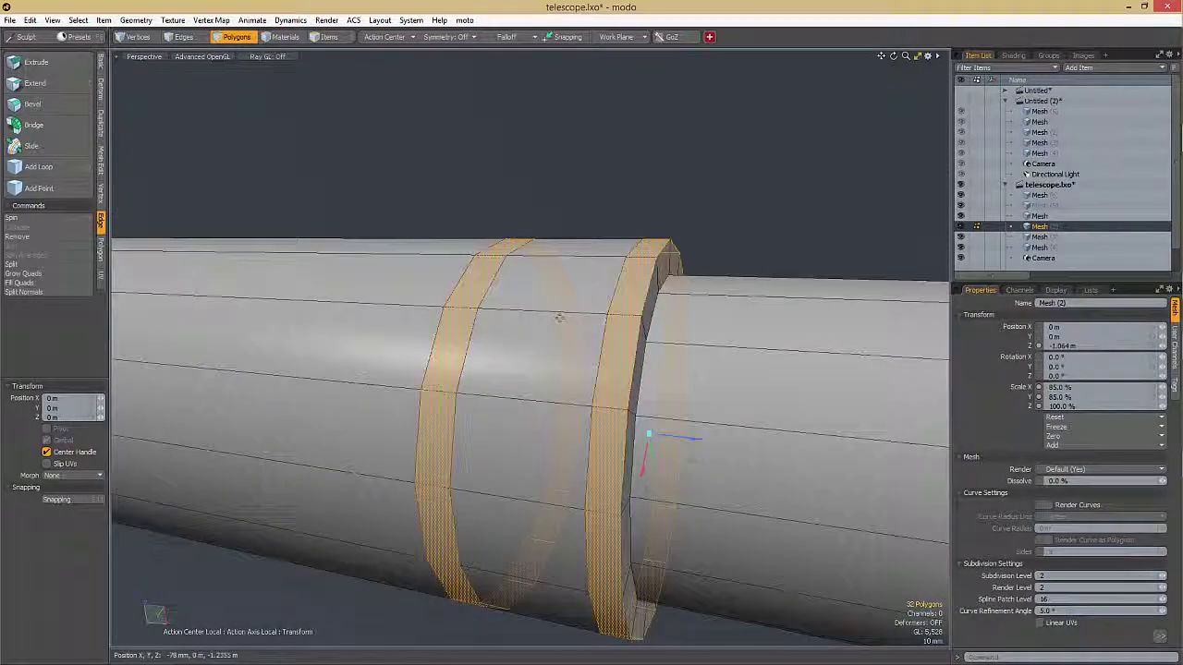
pyautogui.press('b')
pyautogui.moveTo(559, 317); pyautogui.dragTo(605, 291)
pyautogui.press('q')
pyautogui.click(601, 224)
# - Check the second tube's raised rings with subdivision smoothing on and off
pyautogui.press('Tab')
pyautogui.scroll(-5, 633, 260)
pyautogui.scroll(2, 573, 294)
pyautogui.scroll(-4, 647, 296)
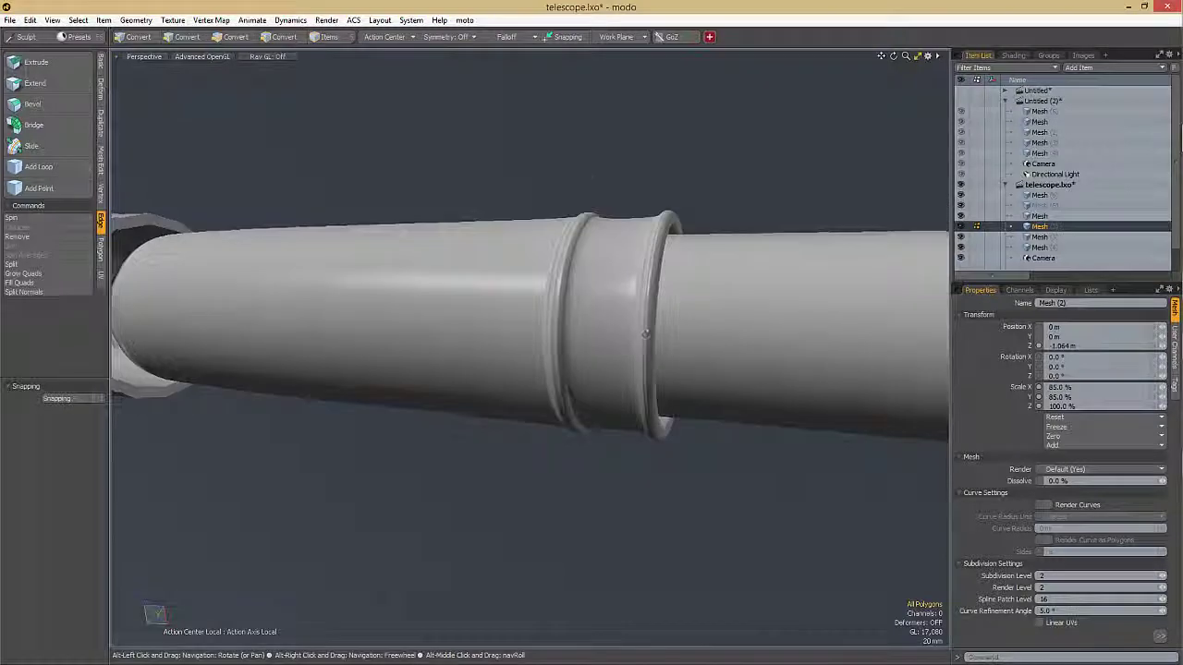
pyautogui.scroll(3, 632, 291)
pyautogui.press('Tab')
pyautogui.scroll(3, 636, 277)
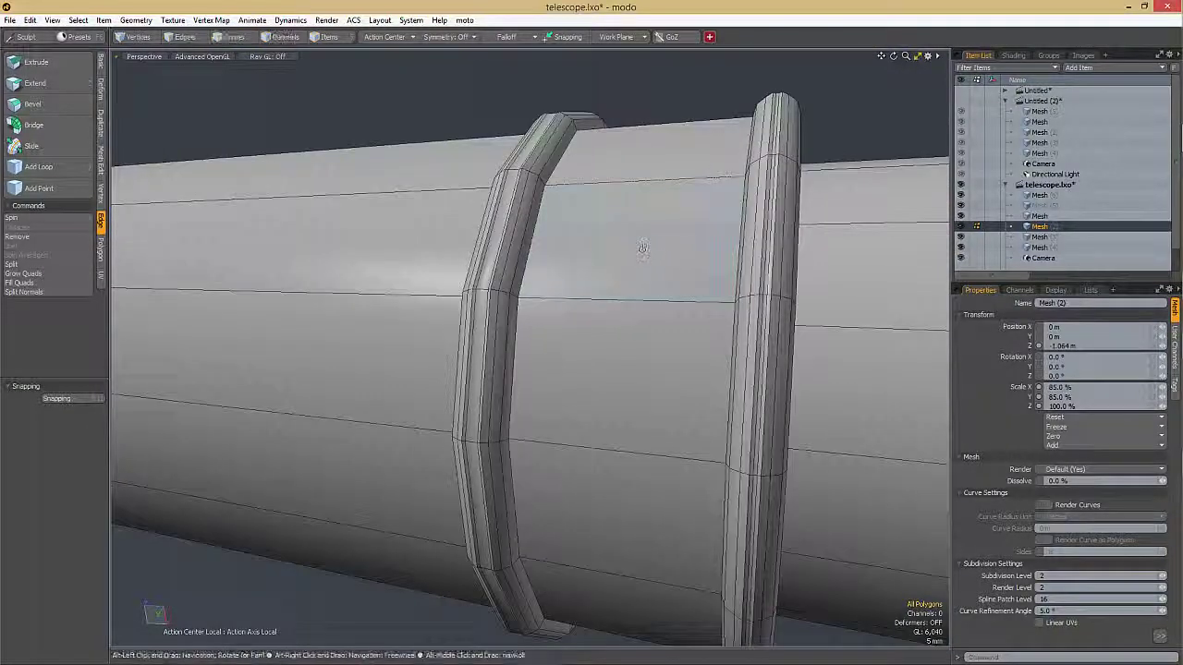
# - Slice seven evenly spaced edge loops into the band between the second tube's two raised rings
pyautogui.keyDown('alt'); pyautogui.moveTo(642, 249); pyautogui.dragTo(612, 183); pyautogui.keyUp('alt')
pyautogui.click(612, 185)
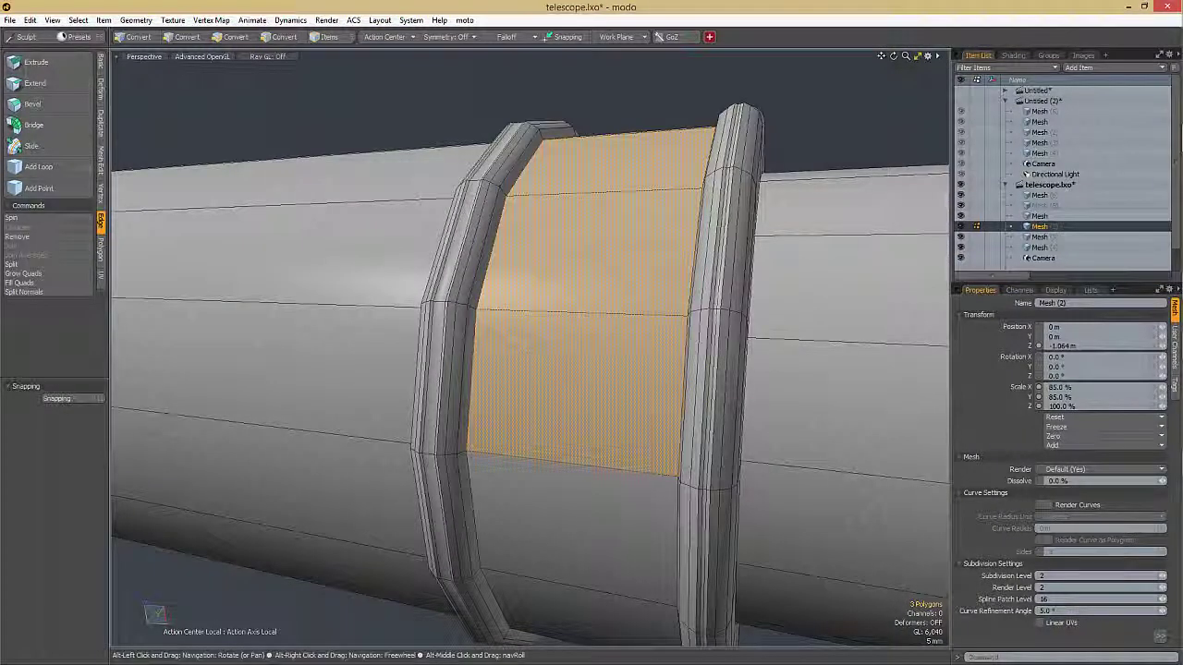
pyautogui.hotkey('alt', 'c')
pyautogui.keyDown('ctrl'); pyautogui.keyDown('alt'); pyautogui.moveTo(637, 227); pyautogui.dragTo(527, 233); pyautogui.keyUp('alt'); pyautogui.keyUp('ctrl')
pyautogui.keyDown('alt'); pyautogui.moveTo(527, 233); pyautogui.dragTo(554, 254); pyautogui.keyUp('alt')
pyautogui.keyDown('alt'); pyautogui.keyDown('shift'); pyautogui.moveTo(370, 190); pyautogui.dragTo(531, 254); pyautogui.keyUp('shift'); pyautogui.keyUp('alt')
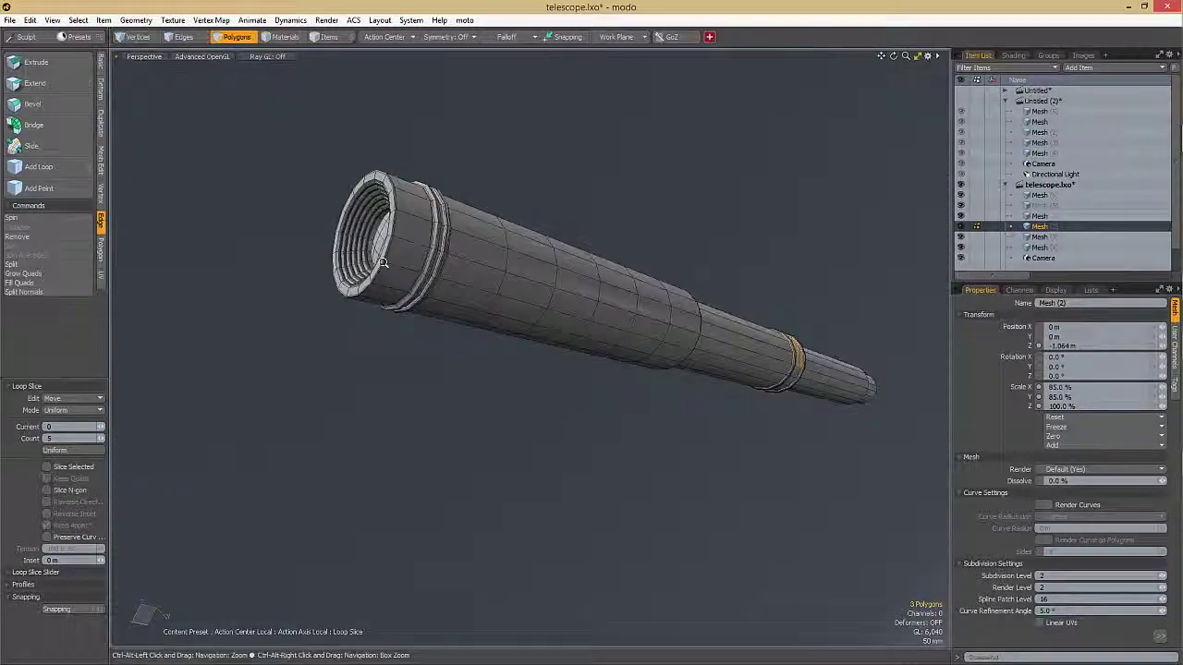
pyautogui.scroll(6, 532, 254)
pyautogui.scroll(-10, 495, 269)
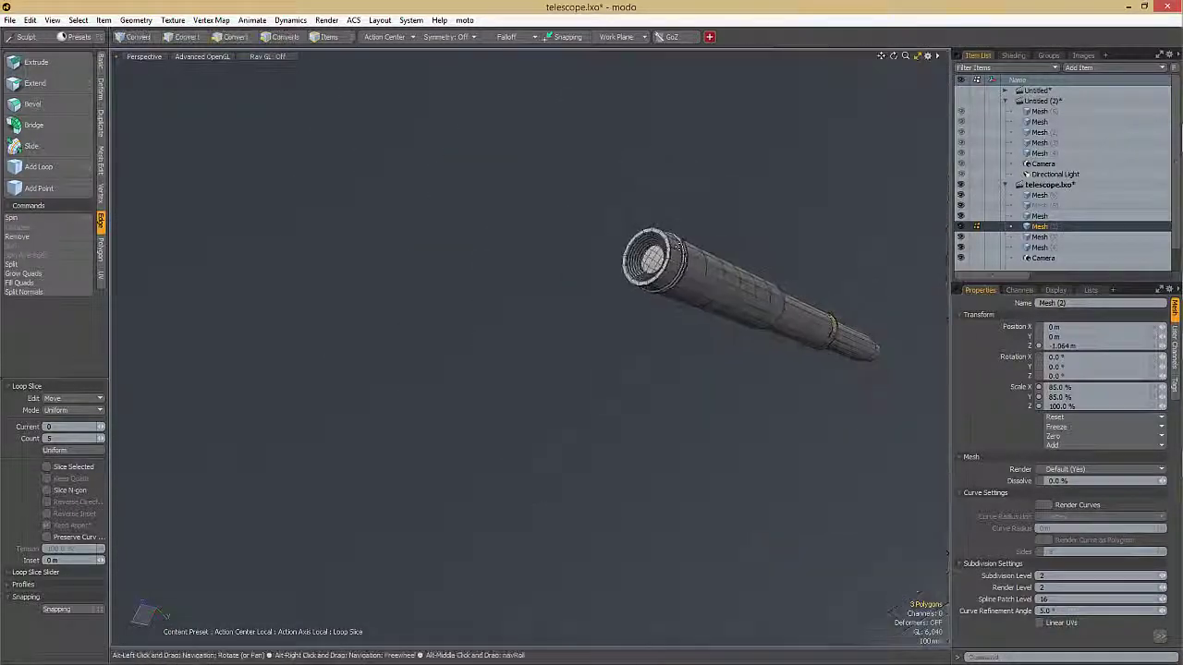
pyautogui.hotkey('shift', 'a')
pyautogui.keyDown('alt'); pyautogui.moveTo(794, 246); pyautogui.dragTo(533, 222); pyautogui.keyUp('alt')
pyautogui.scroll(-2, 555, 238)
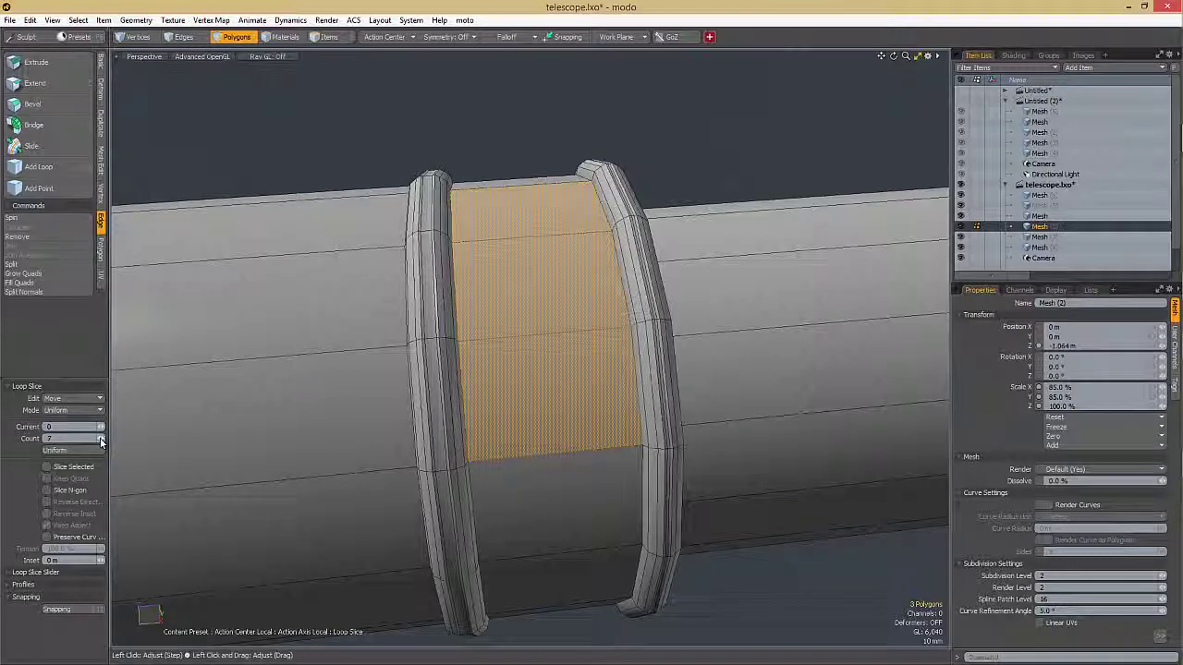
pyautogui.click(332, 352)
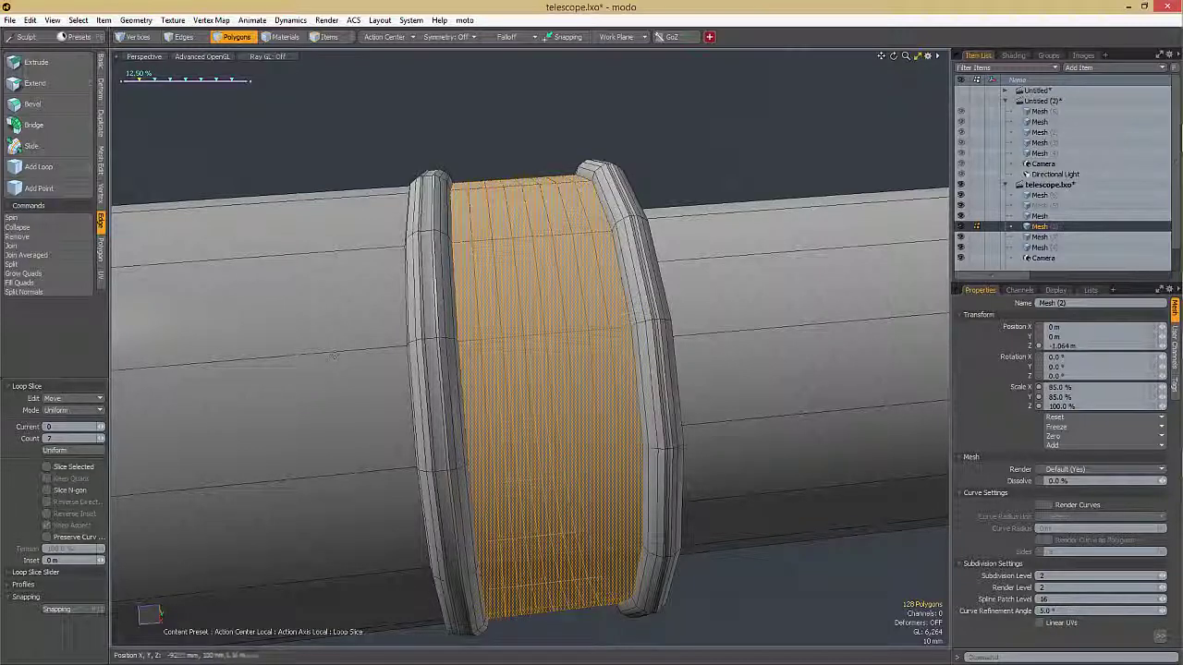
pyautogui.press('space')
# - Select every other polygon between the two raised rings and extend the selection to four full loops around the tube
pyautogui.press('space')
pyautogui.press('space')
pyautogui.press('space')
pyautogui.moveTo(479, 220); pyautogui.dragTo(488, 273)
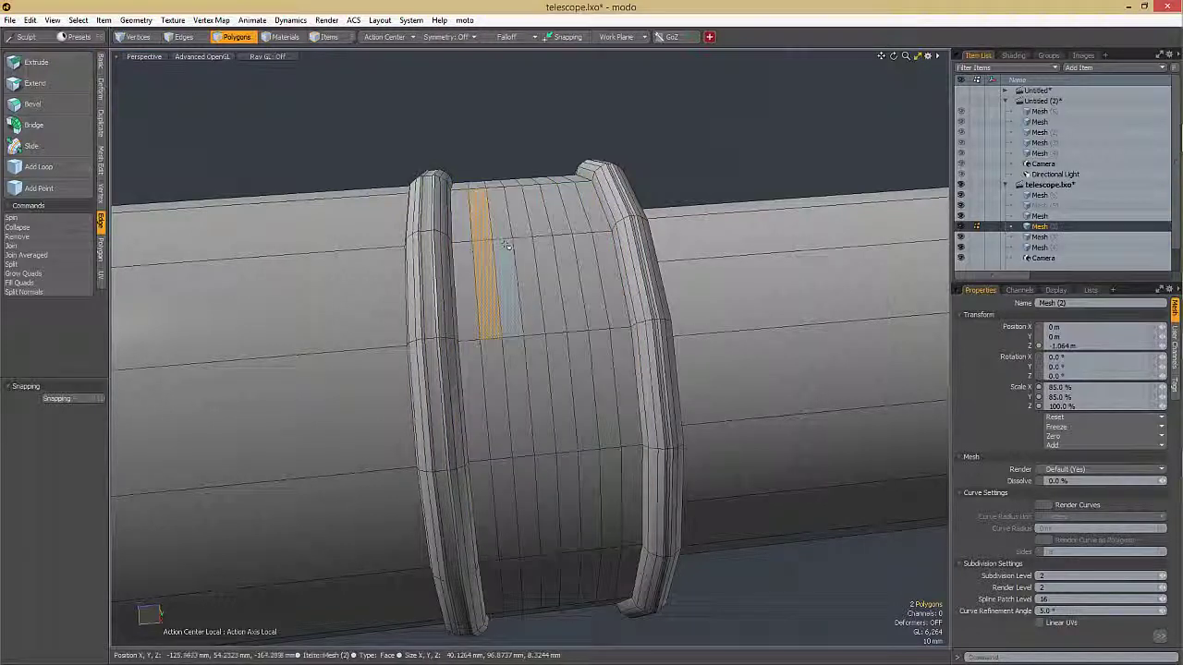
pyautogui.press('Up')
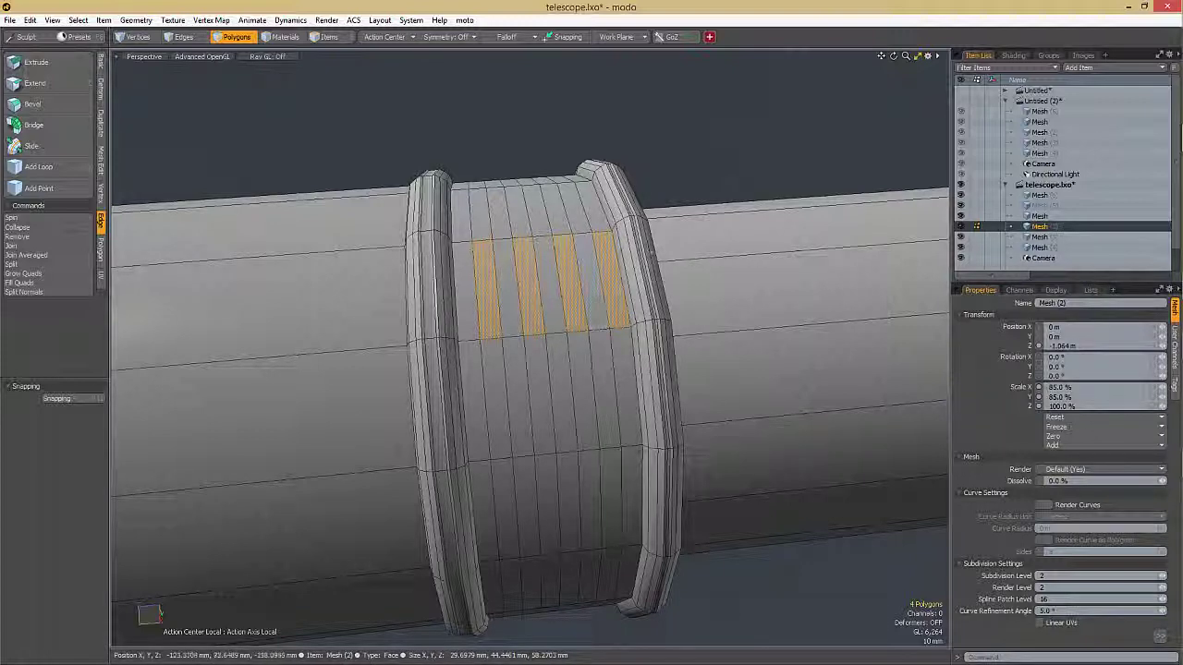
pyautogui.scroll(3, 592, 258)
pyautogui.click(620, 268)
pyautogui.keyDown('shift'); pyautogui.click(577, 327); pyautogui.keyUp('shift')
pyautogui.keyDown('shift'); pyautogui.click(482, 276); pyautogui.keyUp('shift')
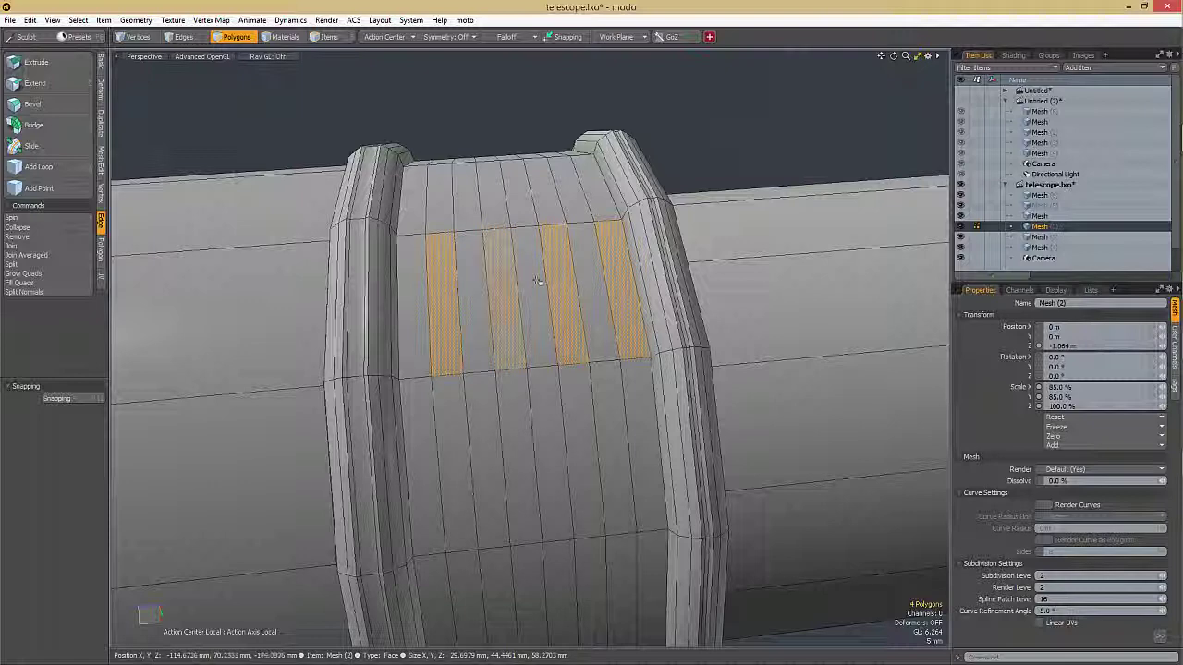
pyautogui.scroll(-2, 640, 299)
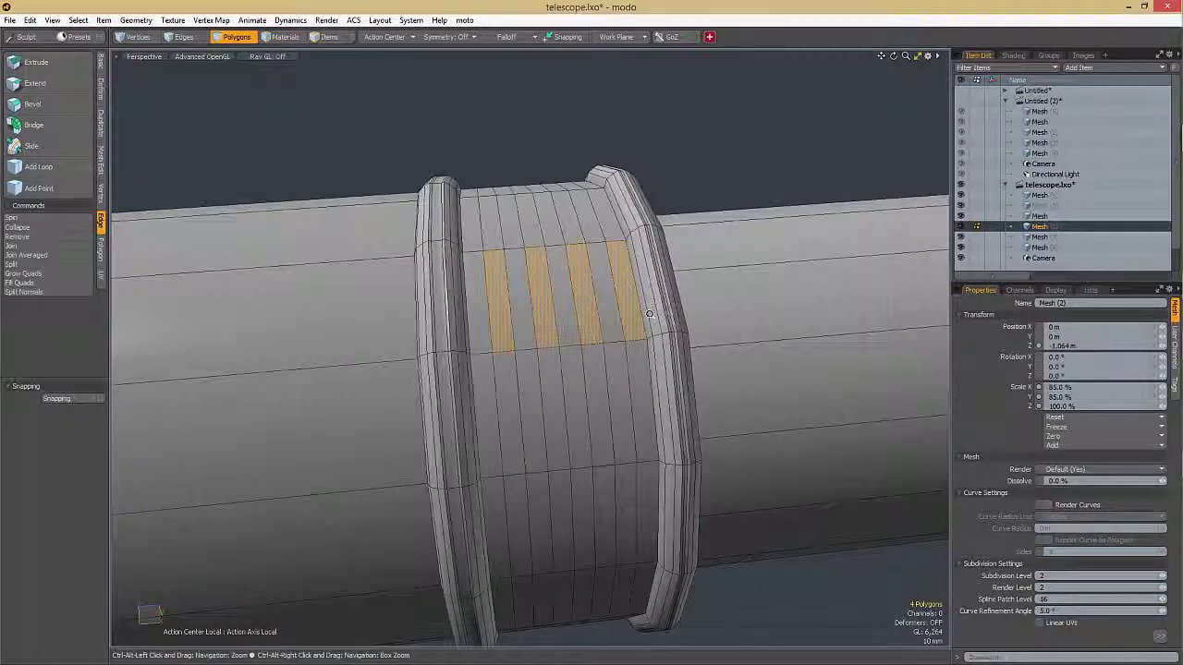
pyautogui.scroll(-2, 639, 298)
pyautogui.scroll(2, 642, 289)
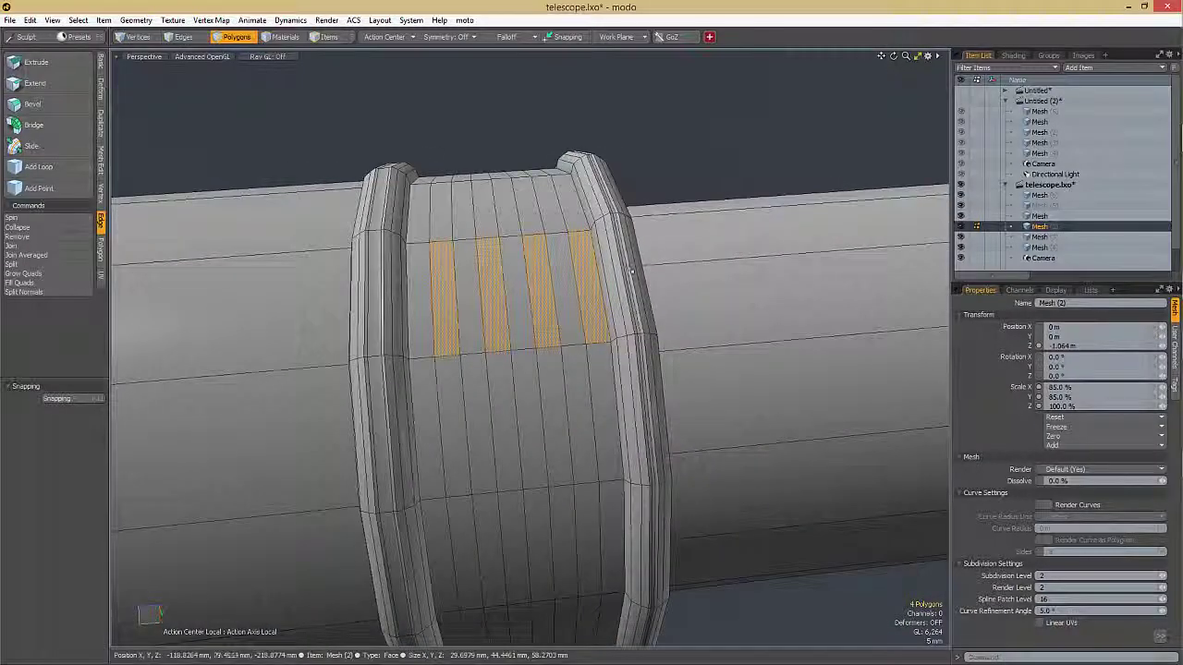
pyautogui.press('l')
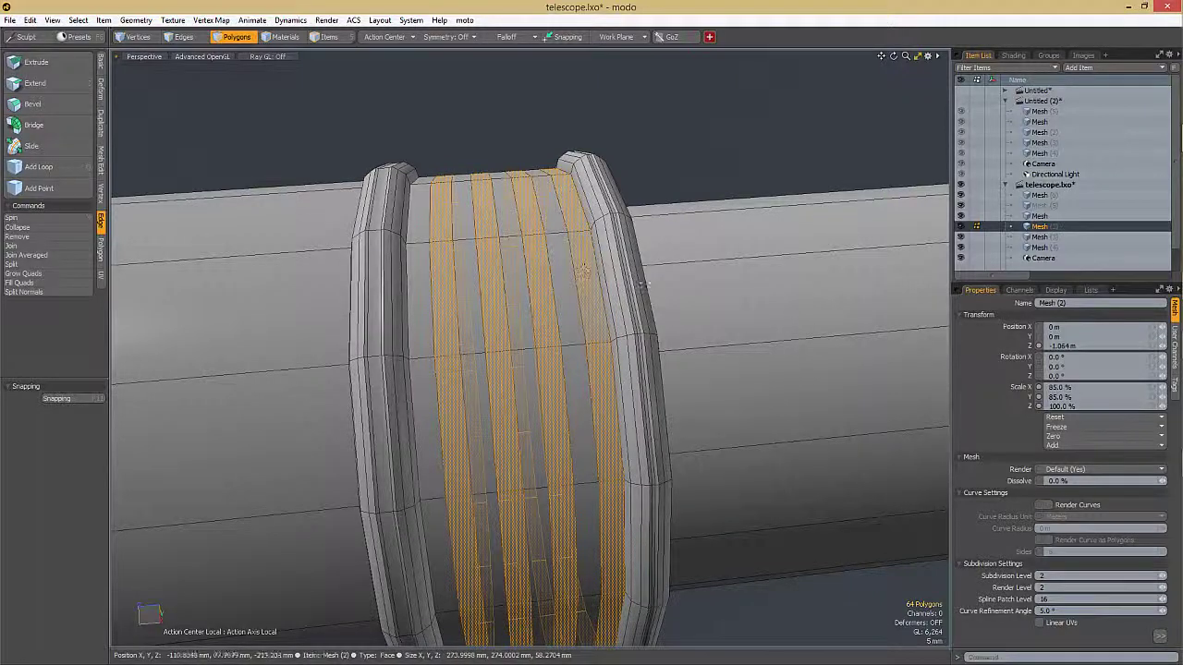
# - Select alternating lengthwise polygons around the second tube's long plain section, repeating the selection pattern
pyautogui.scroll(-2, 626, 274)
pyautogui.click(342, 377)
pyautogui.press('Up')
pyautogui.press('Up')
pyautogui.press('Up')
pyautogui.press('Up')
pyautogui.press('Up')
pyautogui.press('Up')
pyautogui.keyDown('ctrl'); pyautogui.keyDown('alt'); pyautogui.moveTo(522, 354); pyautogui.dragTo(529, 354); pyautogui.keyUp('alt'); pyautogui.keyUp('ctrl')
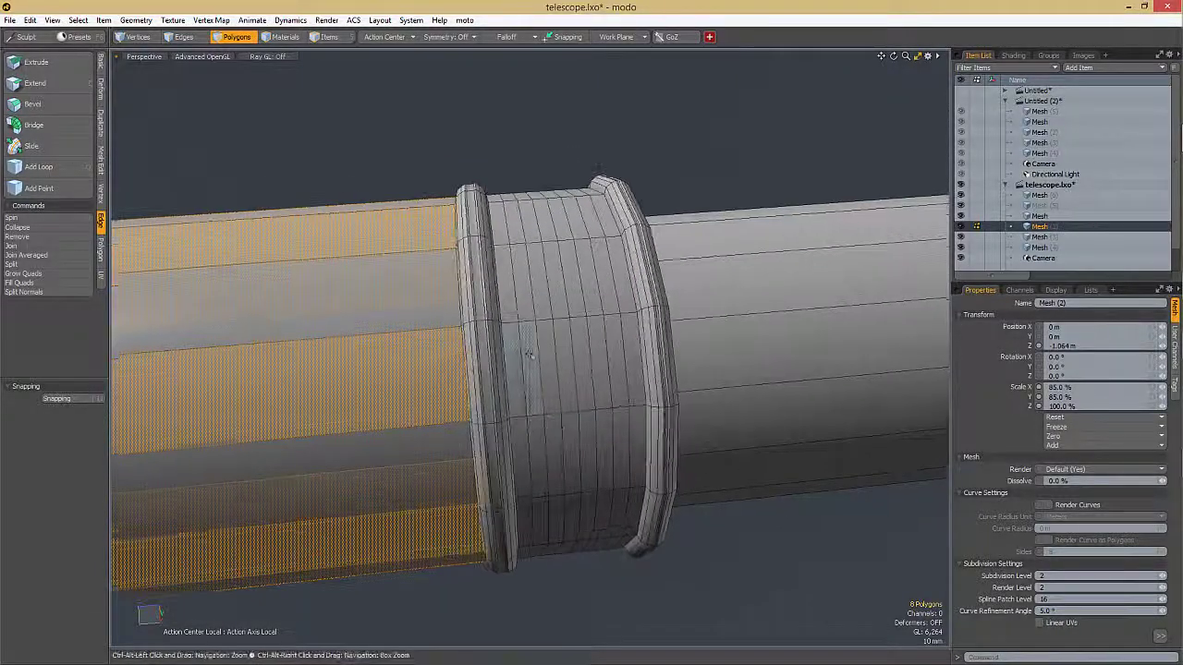
# - Try subdividing the second tube's mesh twice and selecting five regularly spaced polygon loops between the raised rings
pyautogui.click(529, 355)
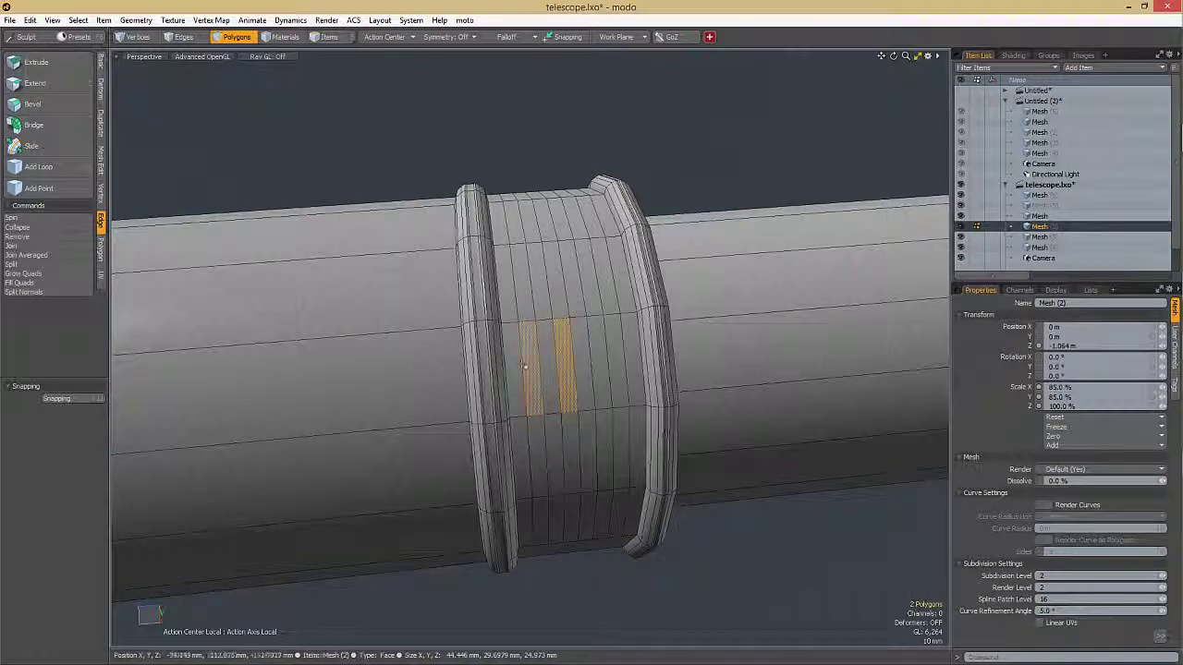
pyautogui.scroll(-2, 532, 248)
pyautogui.press('d')
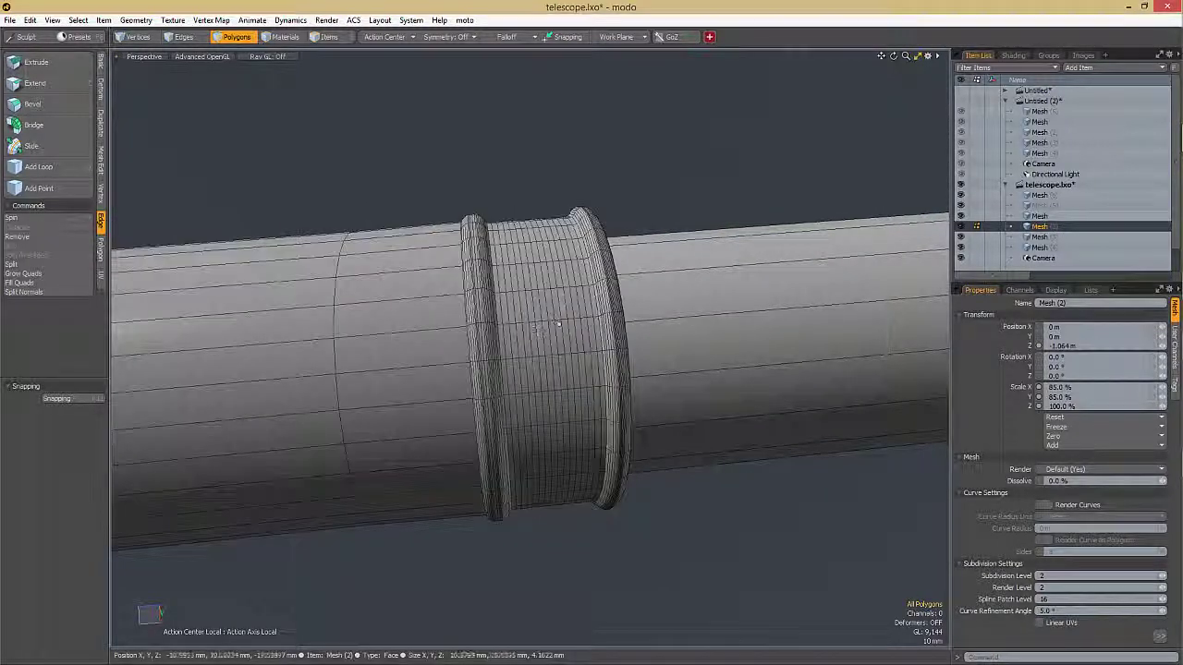
pyautogui.scroll(2, 536, 332)
pyautogui.press('d')
pyautogui.scroll(3, 527, 368)
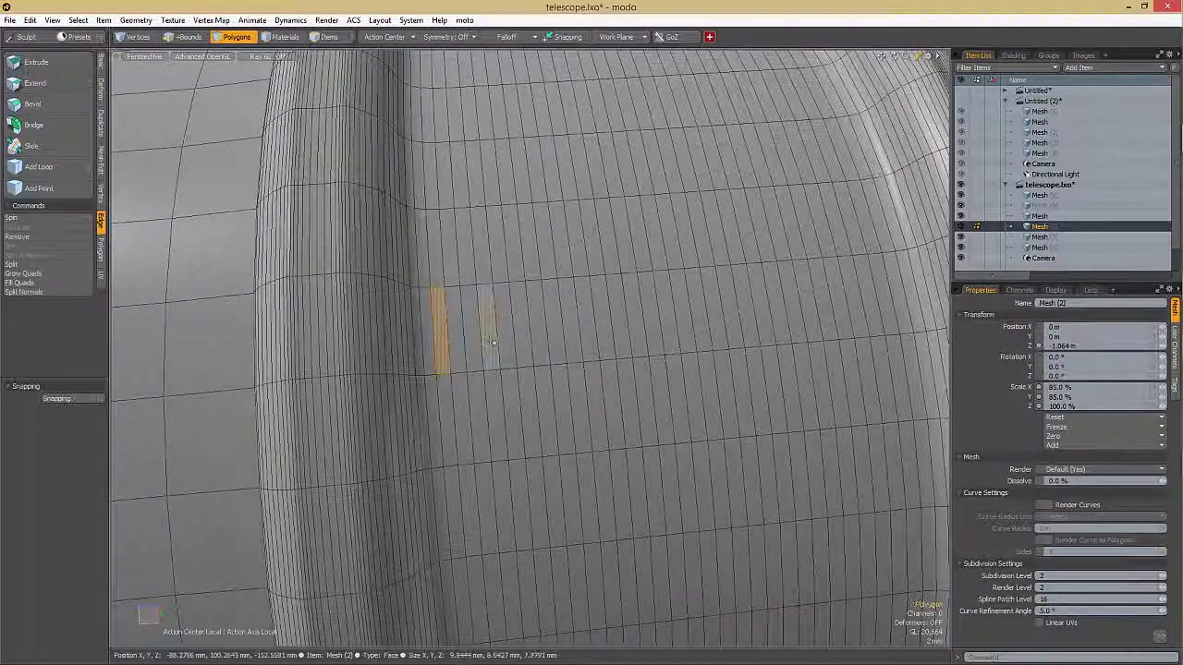
pyautogui.press('Up')
pyautogui.press('Up')
pyautogui.press('Up')
pyautogui.press('Up')
pyautogui.press('Up')
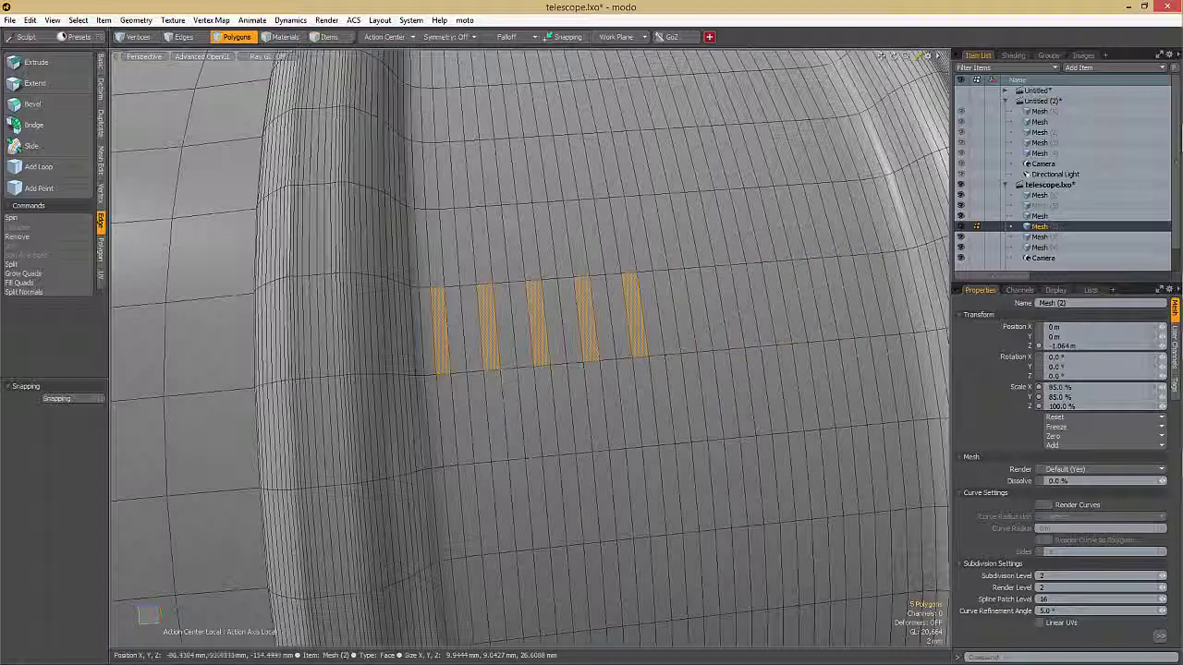
pyautogui.press('l')
pyautogui.press('KP_0')
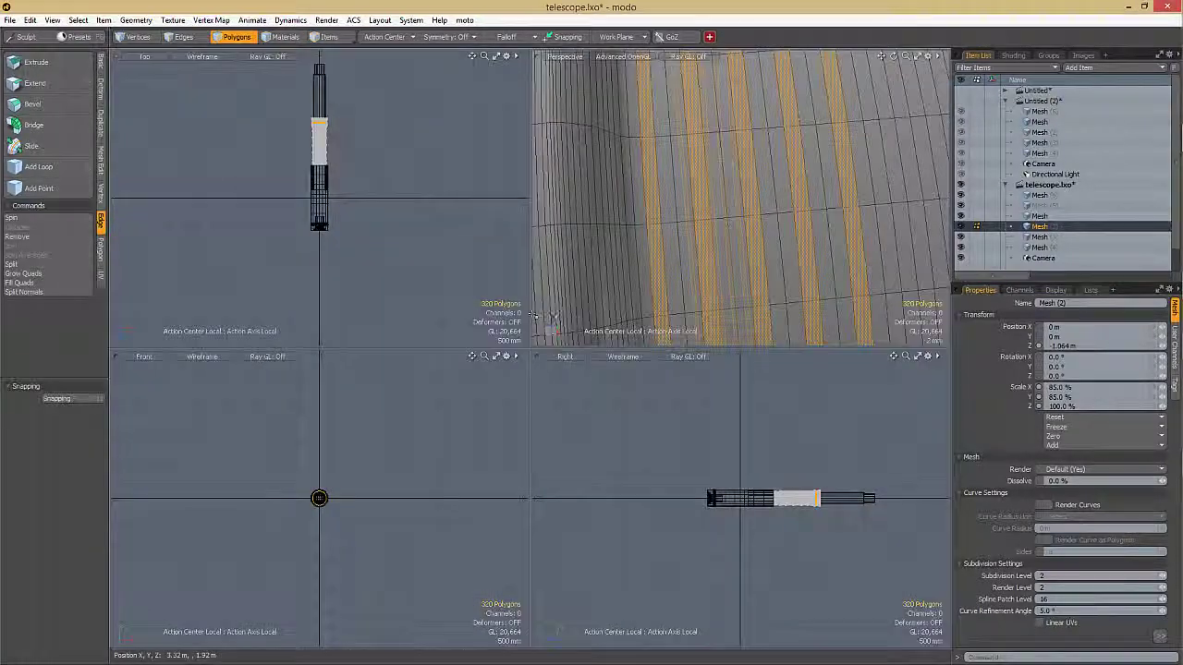
pyautogui.hotkey('ctrl', 'space')
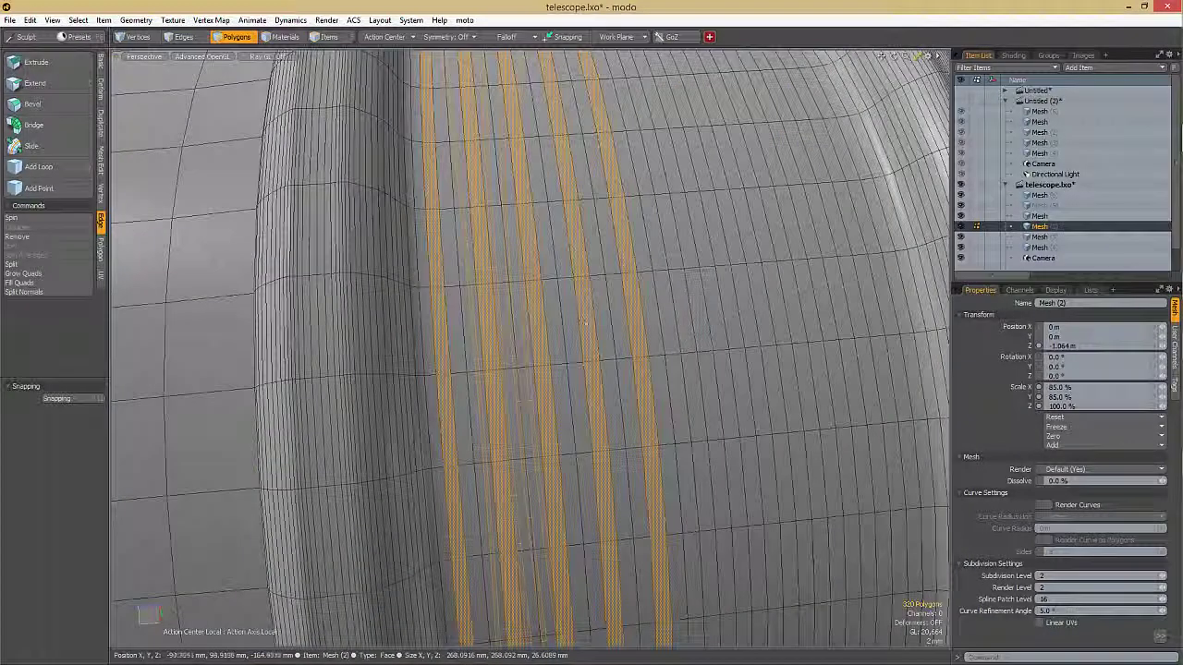
# - Undo the loop selection and both mesh subdivisions on the second tube
pyautogui.hotkey('ctrl', 'z')
pyautogui.hotkey('ctrl', 'z')
pyautogui.hotkey('ctrl', 'z')
pyautogui.hotkey('ctrl', 'z')
pyautogui.hotkey('ctrl', 'z')
pyautogui.hotkey('ctrl', 'z')
pyautogui.hotkey('ctrl', 'z')
pyautogui.hotkey('ctrl', 'z')
pyautogui.hotkey('ctrl', 'z')
pyautogui.hotkey('ctrl', 'z')
pyautogui.hotkey('ctrl', 'z')
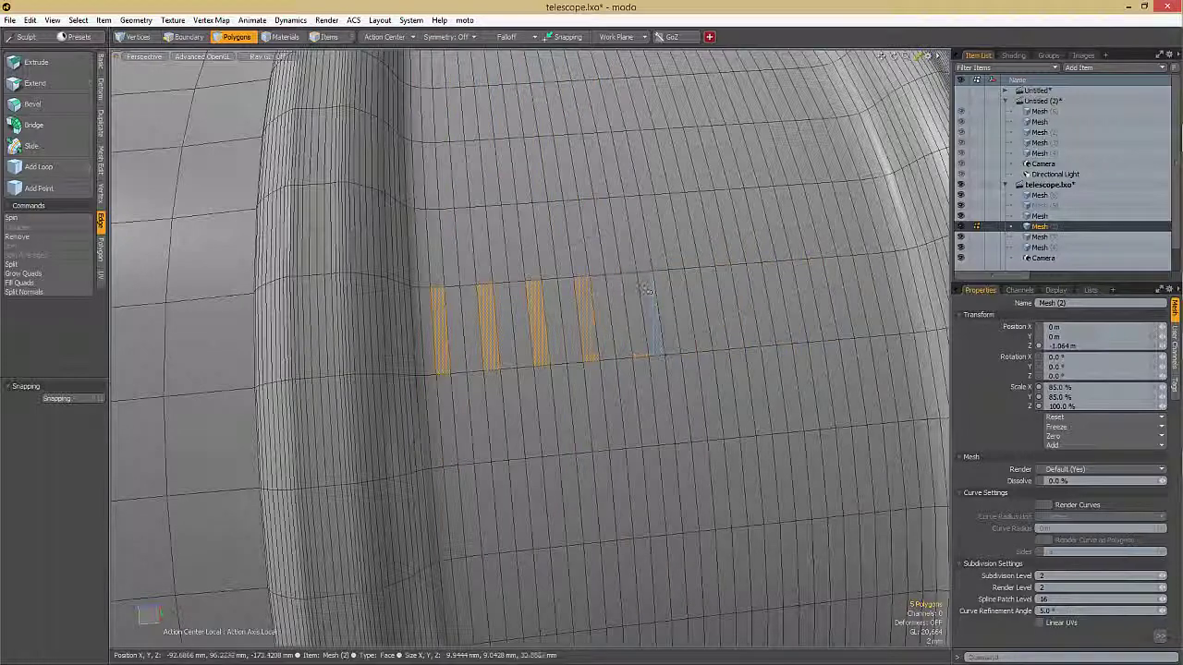
# - Select four alternating polygon loops between the raised rings and bevel them outward in stages to form narrow ribs
pyautogui.keyDown('ctrl'); pyautogui.keyDown('alt'); pyautogui.moveTo(647, 286); pyautogui.dragTo(558, 308); pyautogui.keyUp('alt'); pyautogui.keyUp('ctrl')
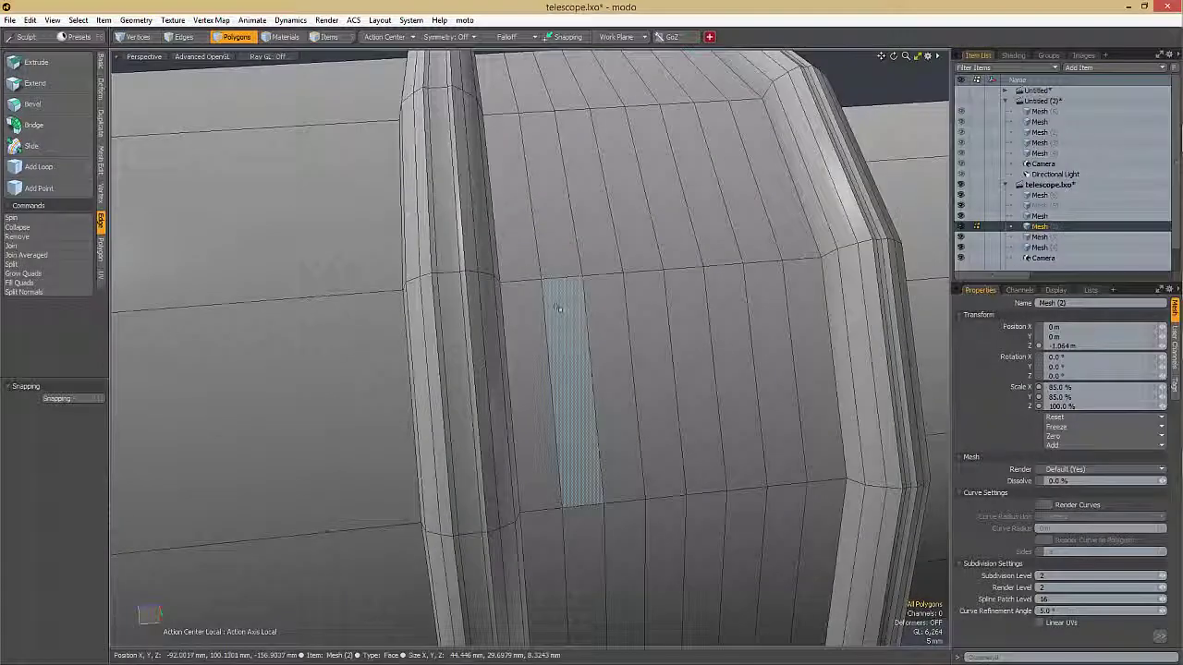
pyautogui.click(562, 314)
pyautogui.keyDown('shift'); pyautogui.click(652, 333); pyautogui.keyUp('shift')
pyautogui.keyDown('shift'); pyautogui.click(734, 332); pyautogui.keyUp('shift')
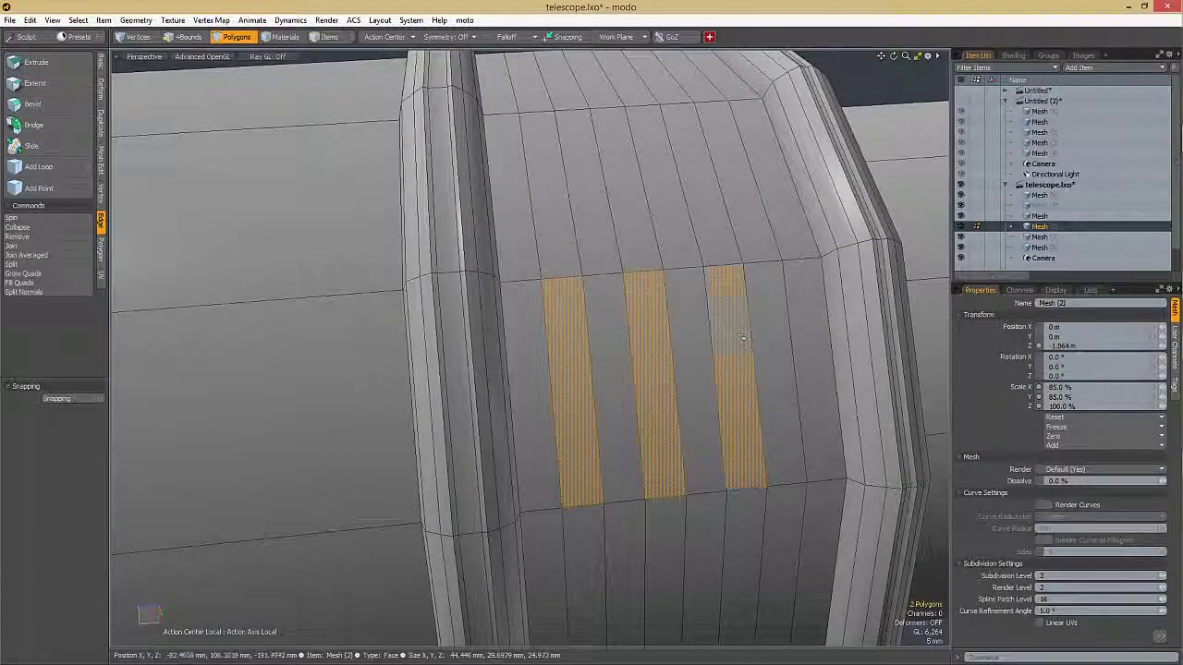
pyautogui.keyDown('shift'); pyautogui.click(799, 333); pyautogui.keyUp('shift')
pyautogui.keyDown('ctrl'); pyautogui.keyDown('alt'); pyautogui.moveTo(776, 333); pyautogui.dragTo(759, 357); pyautogui.keyUp('alt'); pyautogui.keyUp('ctrl')
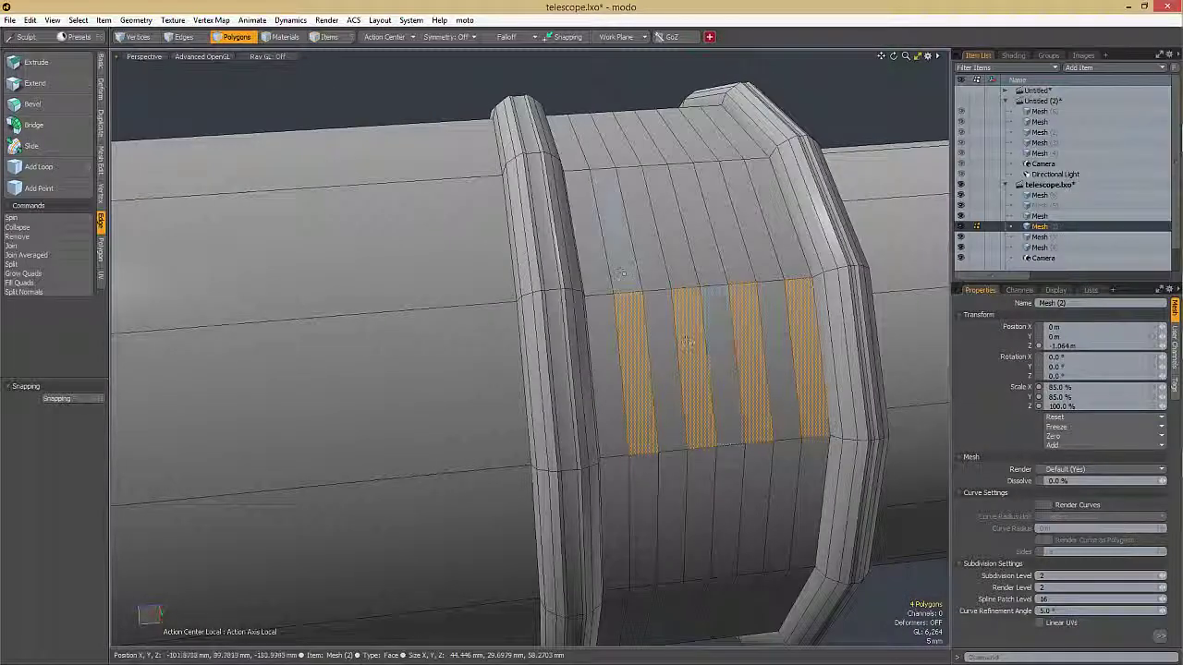
pyautogui.press('l')
pyautogui.keyDown('alt'); pyautogui.moveTo(647, 282); pyautogui.dragTo(628, 228); pyautogui.keyUp('alt')
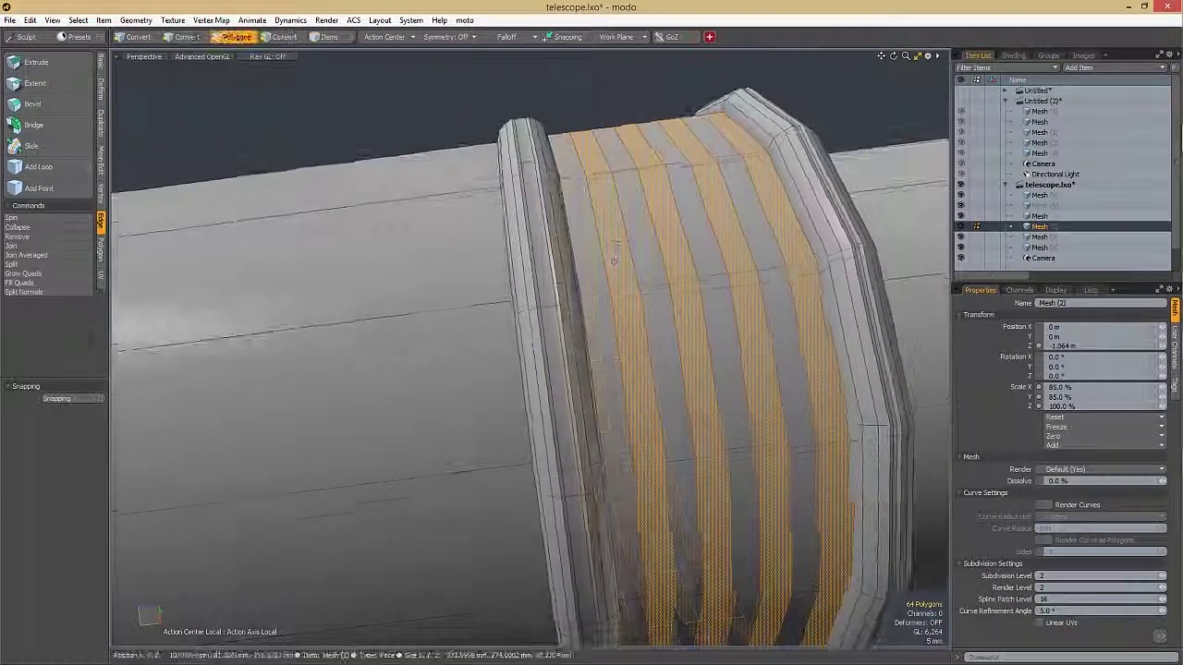
pyautogui.press('b')
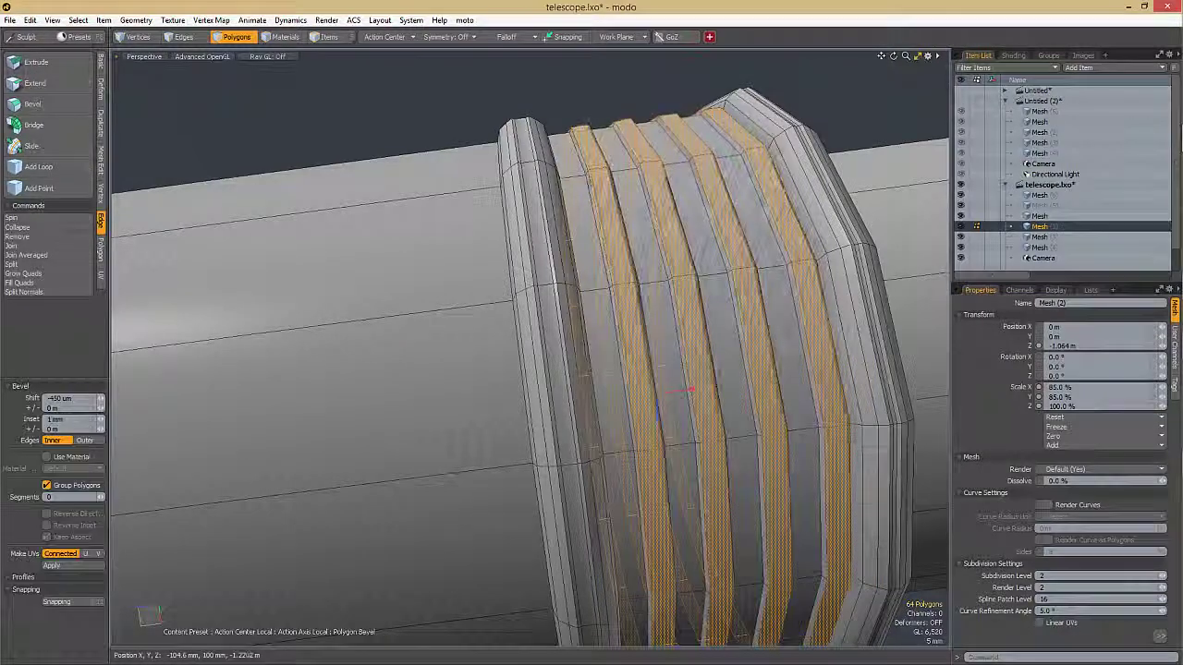
pyautogui.keyDown('shift'); pyautogui.moveTo(658, 392); pyautogui.dragTo(649, 390); pyautogui.keyUp('shift')
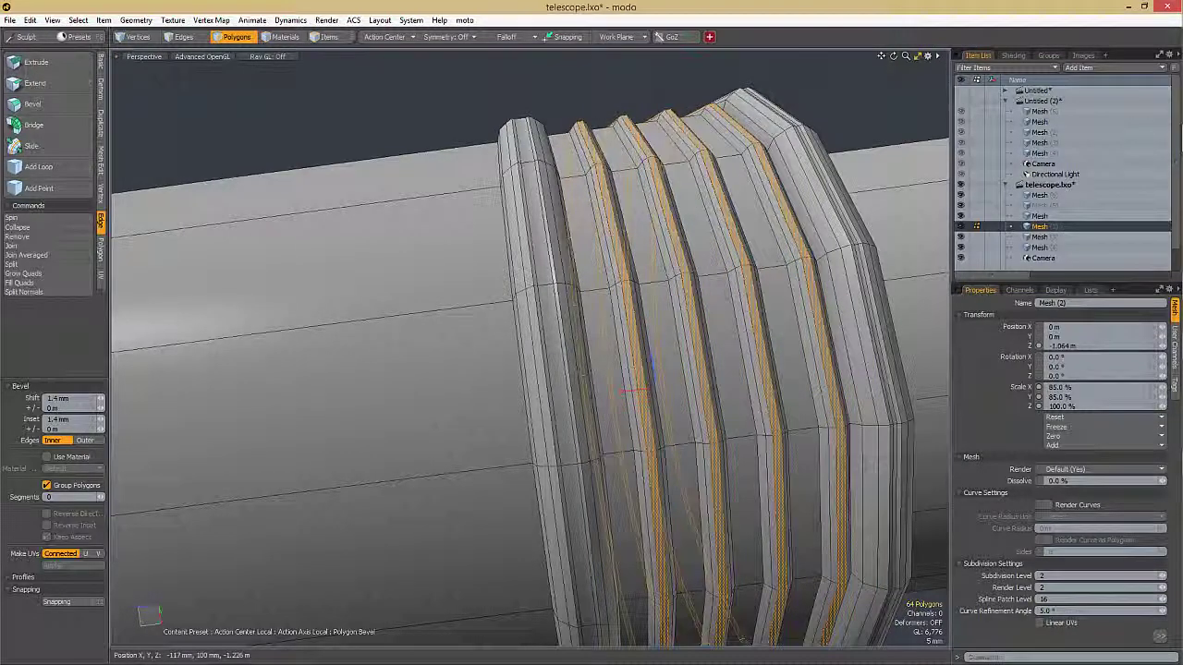
pyautogui.scroll(5, 633, 392)
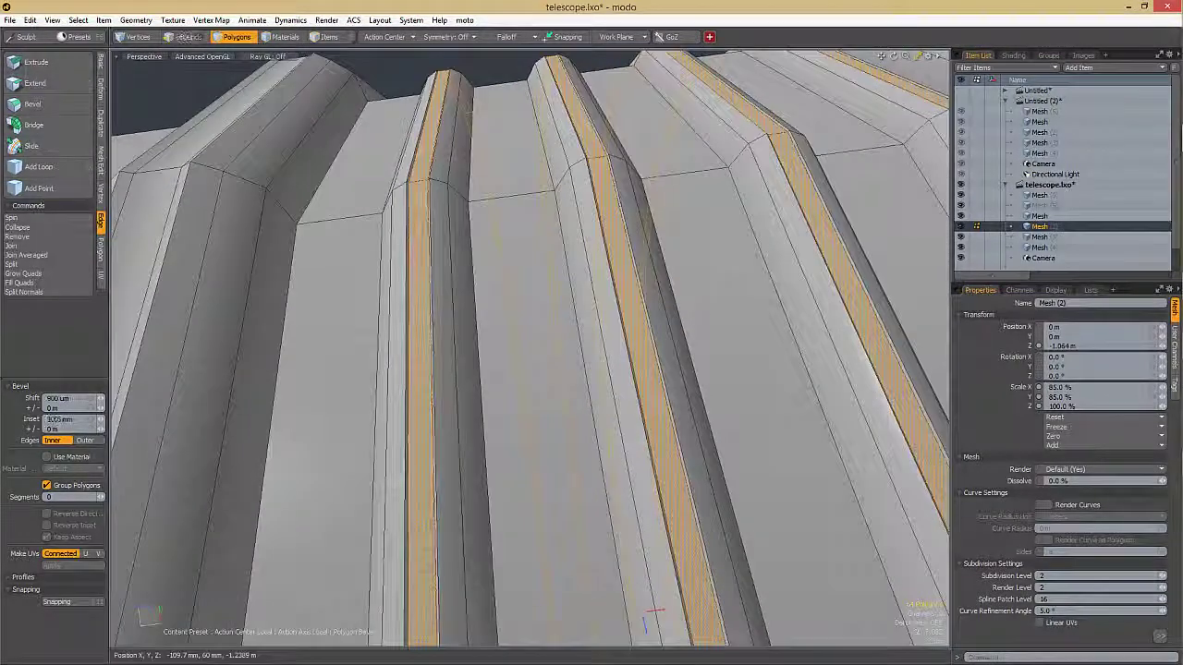
pyautogui.press('q')
pyautogui.click(647, 150)
# - Check the ribbed grip from several sides with subdivision smoothing on and off
pyautogui.press('Tab')
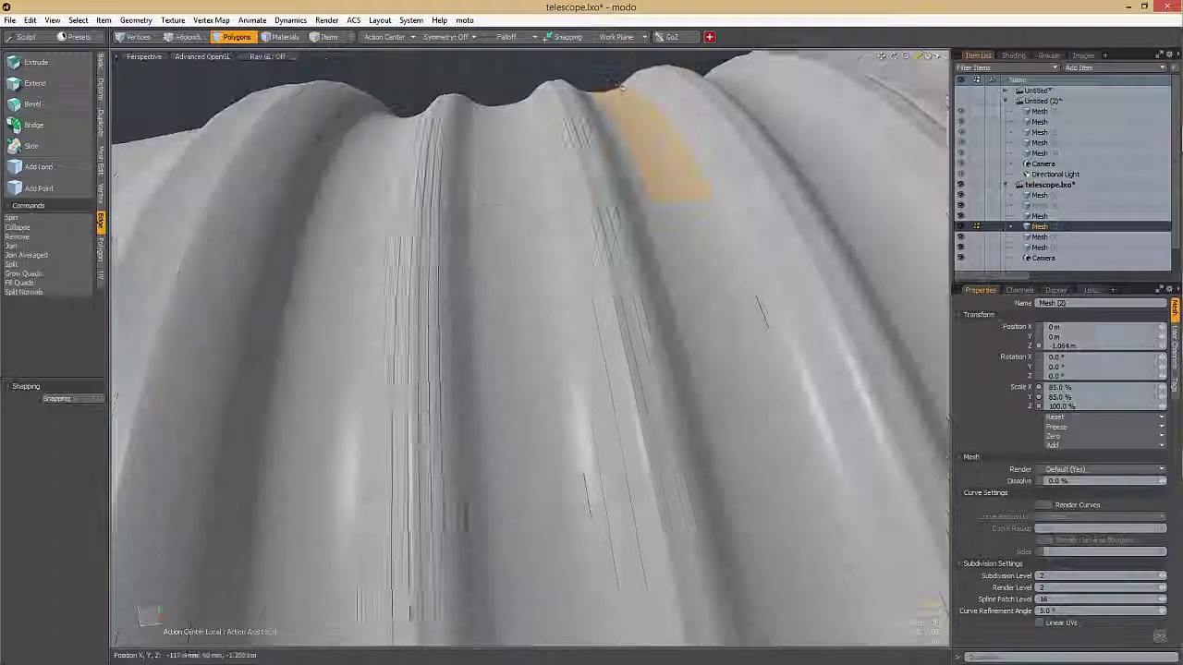
pyautogui.scroll(-4, 658, 139)
pyautogui.scroll(-4, 658, 139)
pyautogui.keyDown('alt'); pyautogui.moveTo(610, 184); pyautogui.dragTo(772, 294); pyautogui.keyUp('alt')
pyautogui.scroll(-4, 740, 287)
pyautogui.keyDown('alt'); pyautogui.keyDown('shift'); pyautogui.moveTo(517, 277); pyautogui.dragTo(632, 278); pyautogui.keyUp('shift'); pyautogui.keyUp('alt')
pyautogui.scroll(5, 610, 274)
pyautogui.press('Tab')
# - Isolate the second tube, bevel the rim edge loops at both open ends, and turn on its subdivision smoothing
pyautogui.hotkey('shift', 'h')
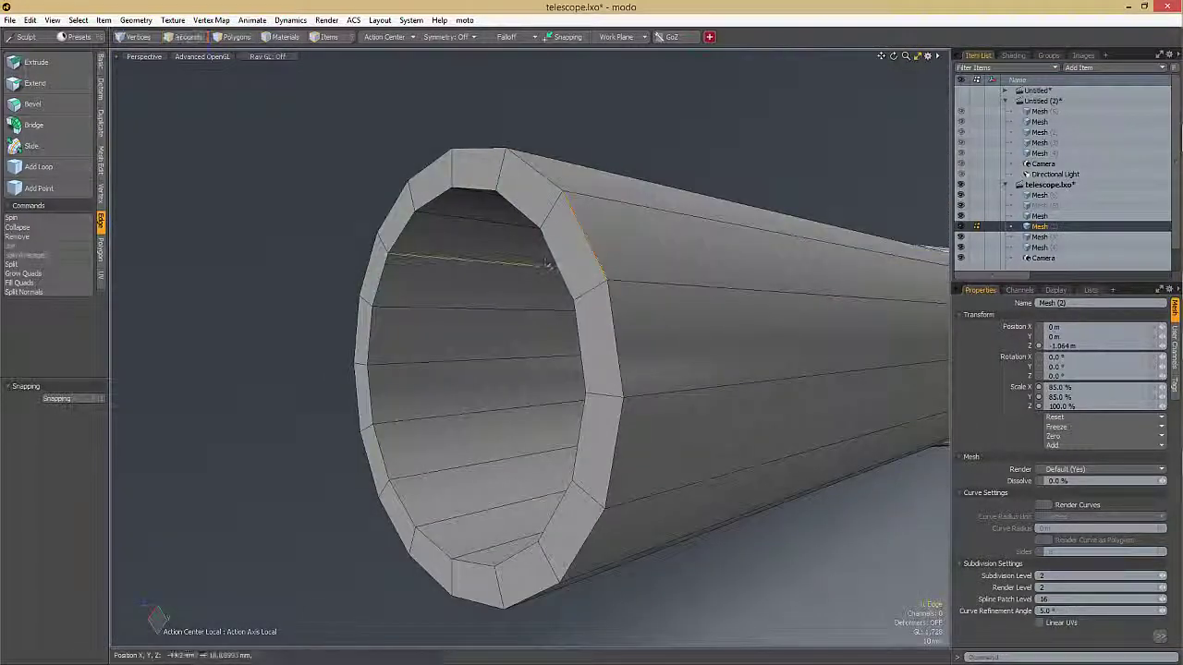
pyautogui.keyDown('shift'); pyautogui.click(595, 251); pyautogui.keyUp('shift')
pyautogui.press('l')
pyautogui.keyDown('alt'); pyautogui.moveTo(610, 254); pyautogui.dragTo(584, 185); pyautogui.keyUp('alt')
pyautogui.scroll(-2, 711, 261)
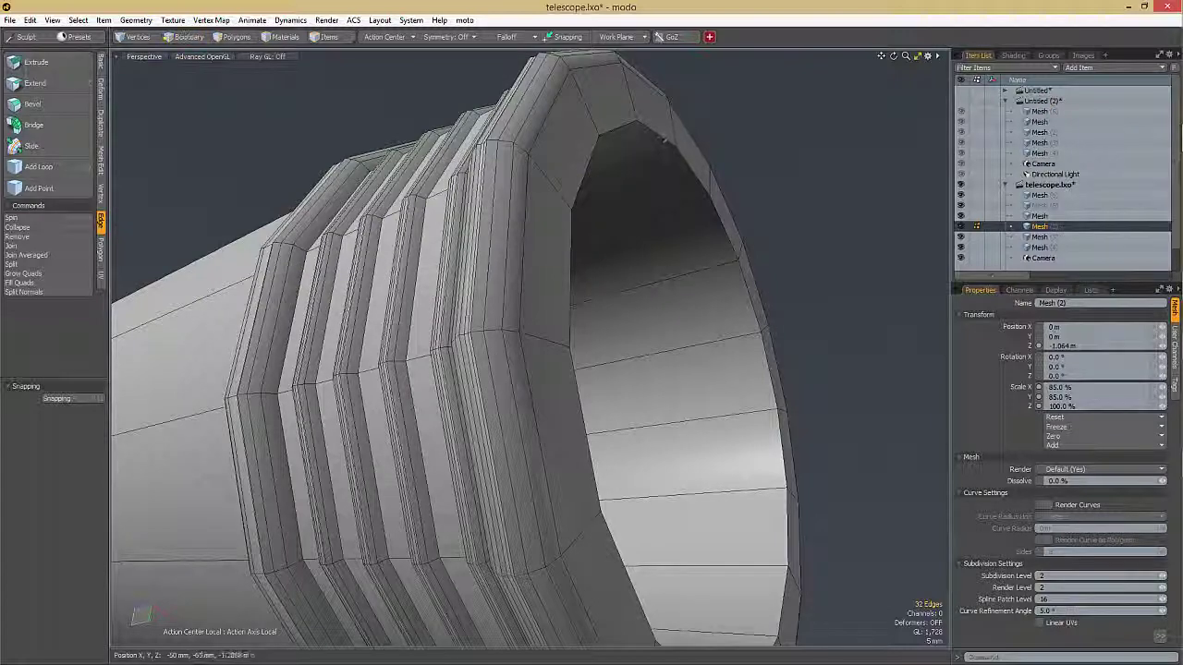
pyautogui.keyDown('alt'); pyautogui.moveTo(663, 136); pyautogui.dragTo(739, 176); pyautogui.keyUp('alt')
pyautogui.keyDown('ctrl'); pyautogui.keyDown('alt'); pyautogui.moveTo(739, 175); pyautogui.dragTo(653, 182); pyautogui.keyUp('alt'); pyautogui.keyUp('ctrl')
pyautogui.keyDown('alt'); pyautogui.moveTo(481, 296); pyautogui.dragTo(689, 235); pyautogui.keyUp('alt')
pyautogui.press('b')
pyautogui.scroll(-5, 687, 180)
pyautogui.press('space')
pyautogui.press('Tab')
# - Unhide the other telescope sections and hide only the plain third tube behind the ribbed grip
pyautogui.press('Escape')
pyautogui.keyDown('alt'); pyautogui.moveTo(688, 184); pyautogui.dragTo(914, 213); pyautogui.keyUp('alt')
pyautogui.scroll(-5, 866, 204)
pyautogui.keyDown('alt'); pyautogui.moveTo(591, 277); pyautogui.dragTo(340, 284); pyautogui.keyUp('alt')
pyautogui.press('u')
pyautogui.press('5')
pyautogui.click(618, 299)
pyautogui.press('2')
pyautogui.press('5')
pyautogui.click(546, 293)
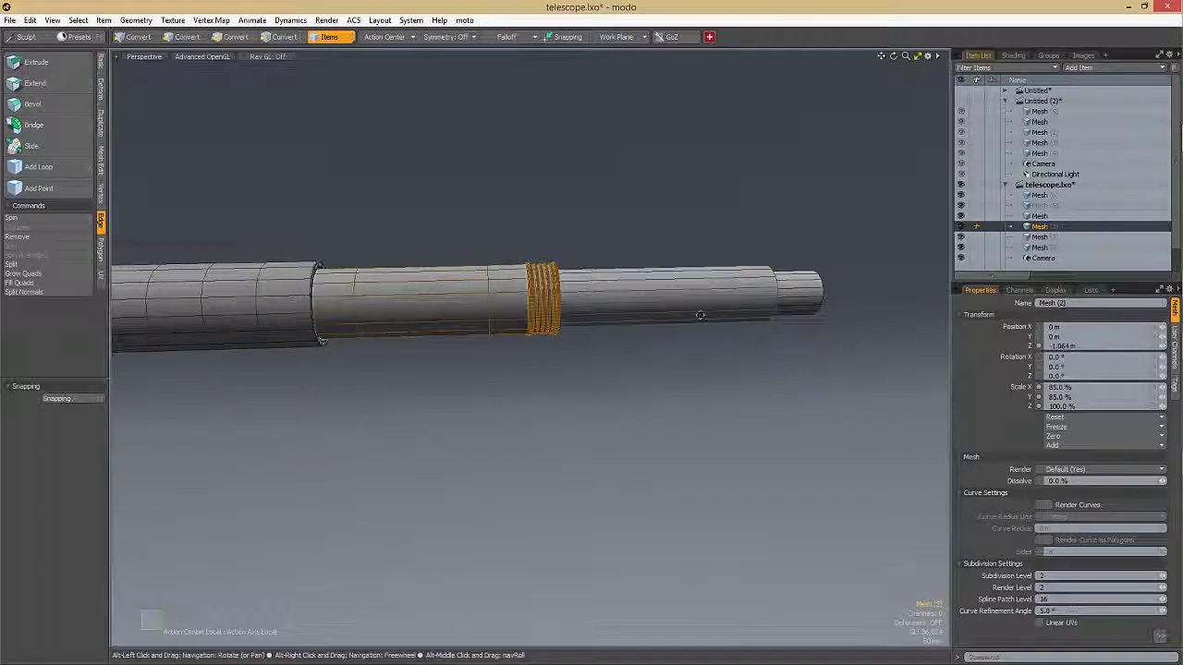
pyautogui.keyDown('alt'); pyautogui.keyDown('shift'); pyautogui.moveTo(688, 312); pyautogui.dragTo(640, 294); pyautogui.keyUp('shift'); pyautogui.keyUp('alt')
pyautogui.click(622, 291)
pyautogui.press('h')
# - Duplicate the ribbed second tube and move the copy -722 mm along Z into the third tube's place
pyautogui.click(497, 281)
pyautogui.hotkey('ctrl', 'd')
pyautogui.press('w')
pyautogui.moveTo(404, 285); pyautogui.dragTo(618, 280)
pyautogui.moveTo(747, 305); pyautogui.dragTo(626, 270)
pyautogui.hotkey('ctrl', 'z')
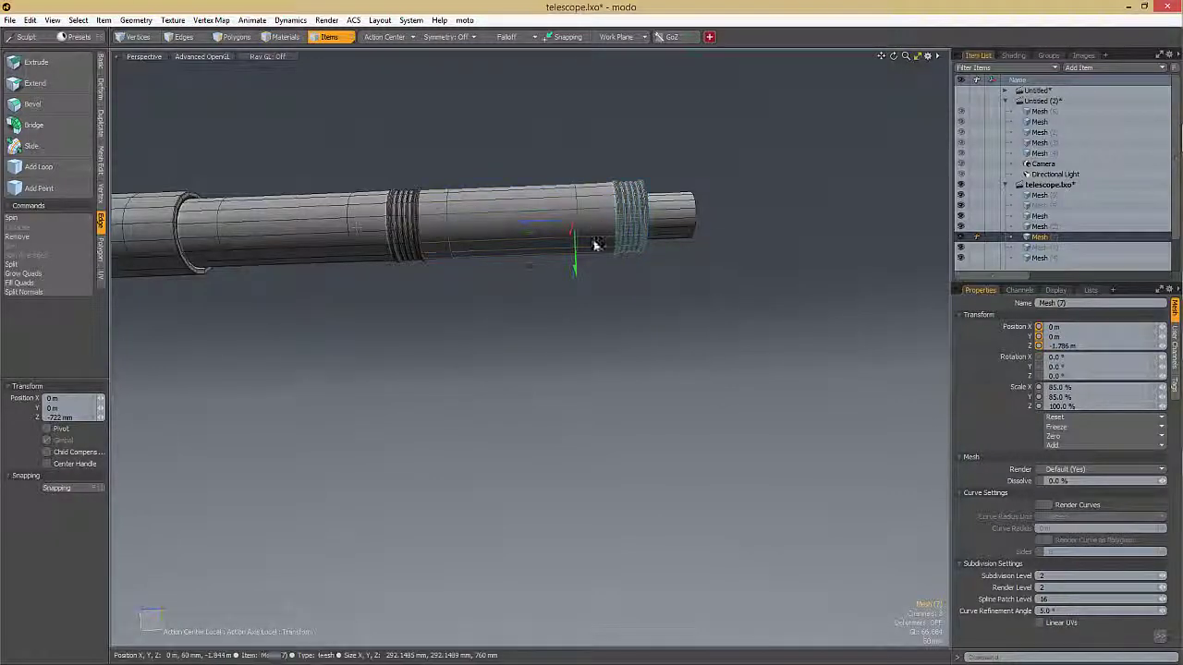
# - Shift the duplicated tube by -1 mm along Y
pyautogui.scroll(3, 539, 227)
pyautogui.keyDown('alt'); pyautogui.moveTo(538, 227); pyautogui.dragTo(641, 251); pyautogui.keyUp('alt')
pyautogui.moveTo(684, 213); pyautogui.dragTo(668, 257)
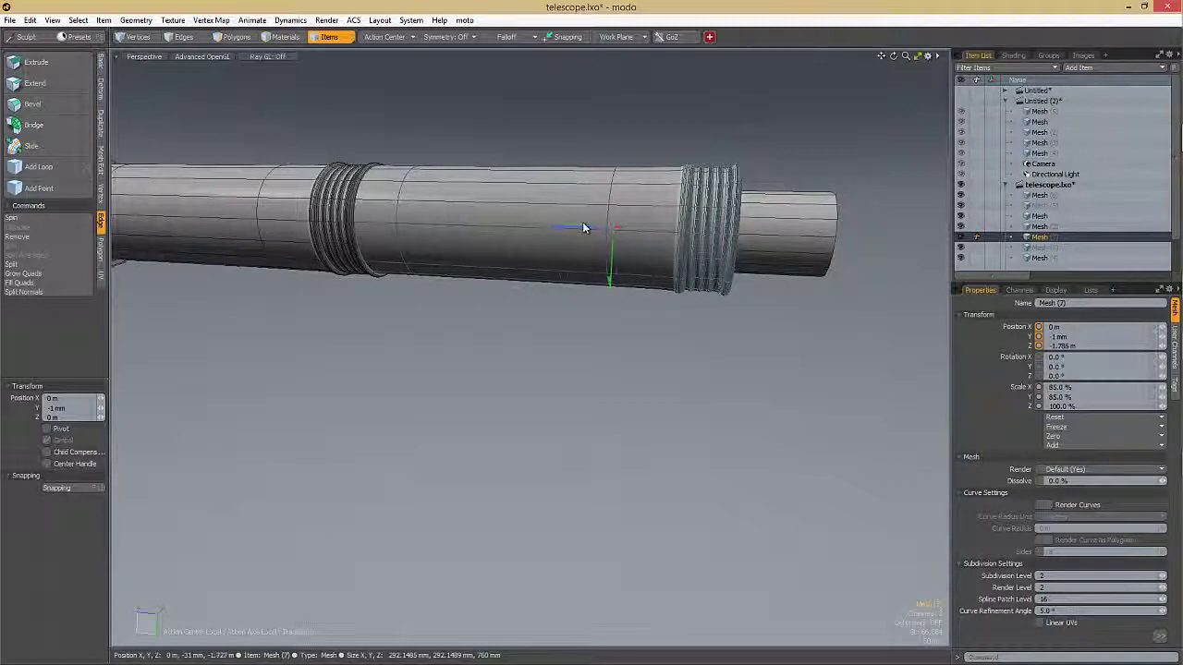
pyautogui.scroll(3, 653, 228)
pyautogui.keyDown('alt'); pyautogui.moveTo(666, 242); pyautogui.dragTo(640, 248); pyautogui.keyUp('alt')
pyautogui.press('q')
pyautogui.press('2')
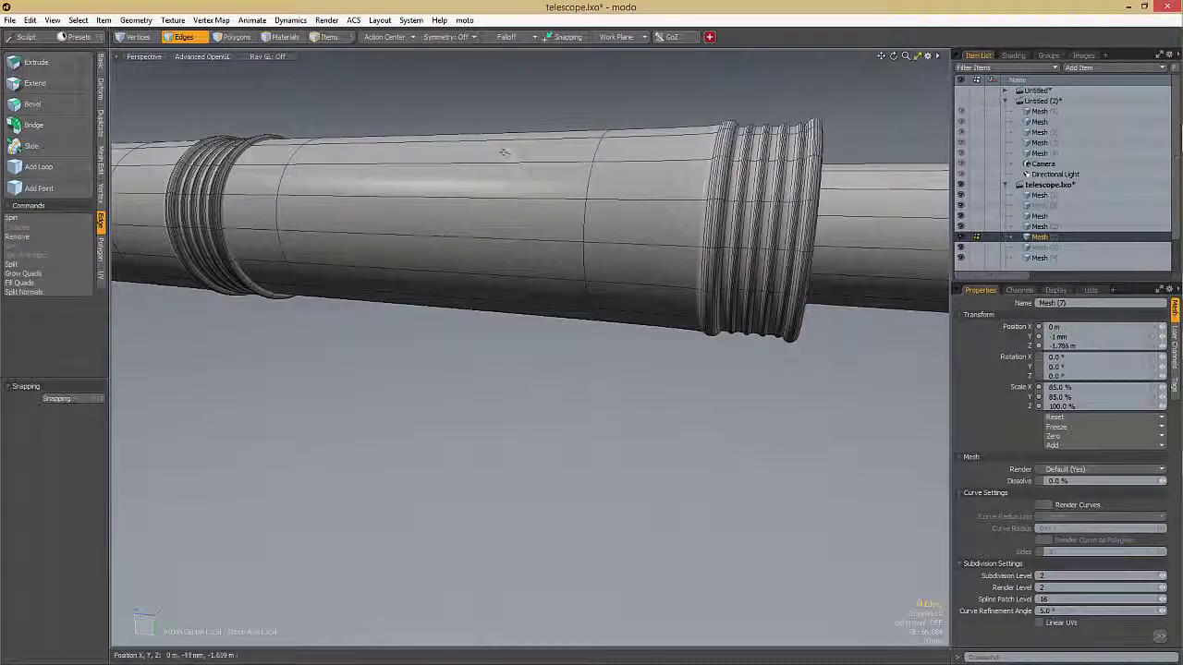
pyautogui.press('r')
pyautogui.keyDown('alt'); pyautogui.moveTo(548, 161); pyautogui.dragTo(568, 210); pyautogui.keyUp('alt')
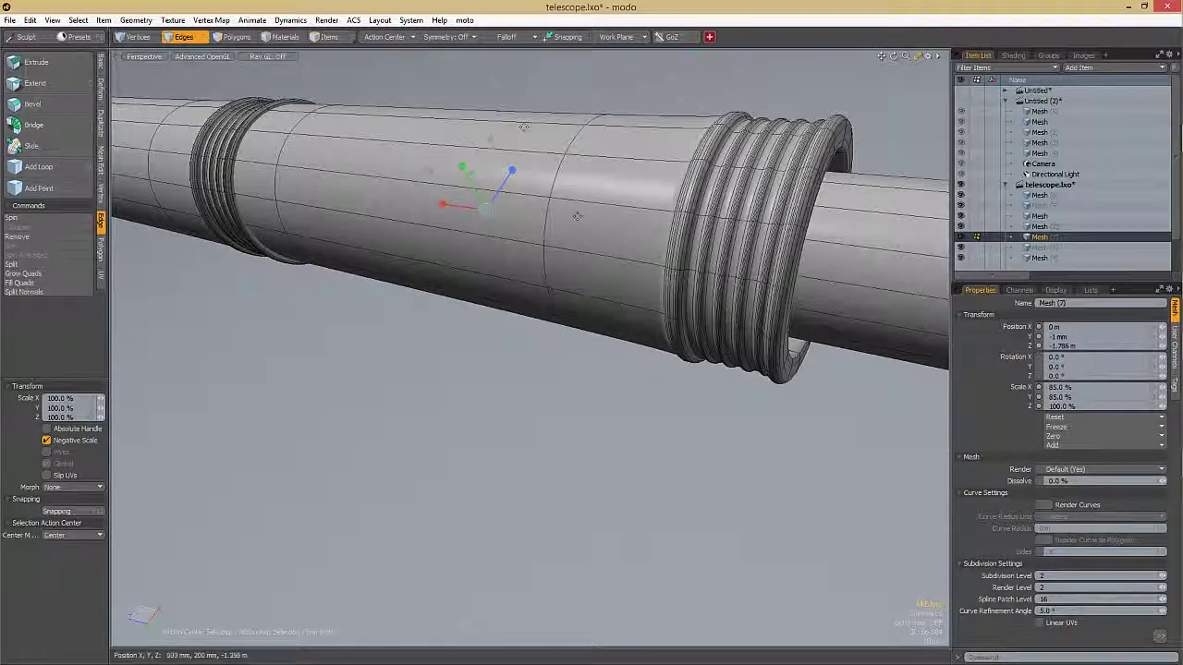
pyautogui.moveTo(491, 143)
pyautogui.mouseDown()
pyautogui.moveTo(469, 144)
pyautogui.moveTo(491, 138)
pyautogui.mouseUp()
pyautogui.hotkey('ctrl', 'z')
# - Slide the duplicated ribbed third tube about 70 mm along the telescope's length, back toward the second tube
pyautogui.scroll(-2, 515, 164)
pyautogui.moveTo(503, 133); pyautogui.dragTo(591, 152)
pyautogui.scroll(-5, 458, 147)
pyautogui.press('w')
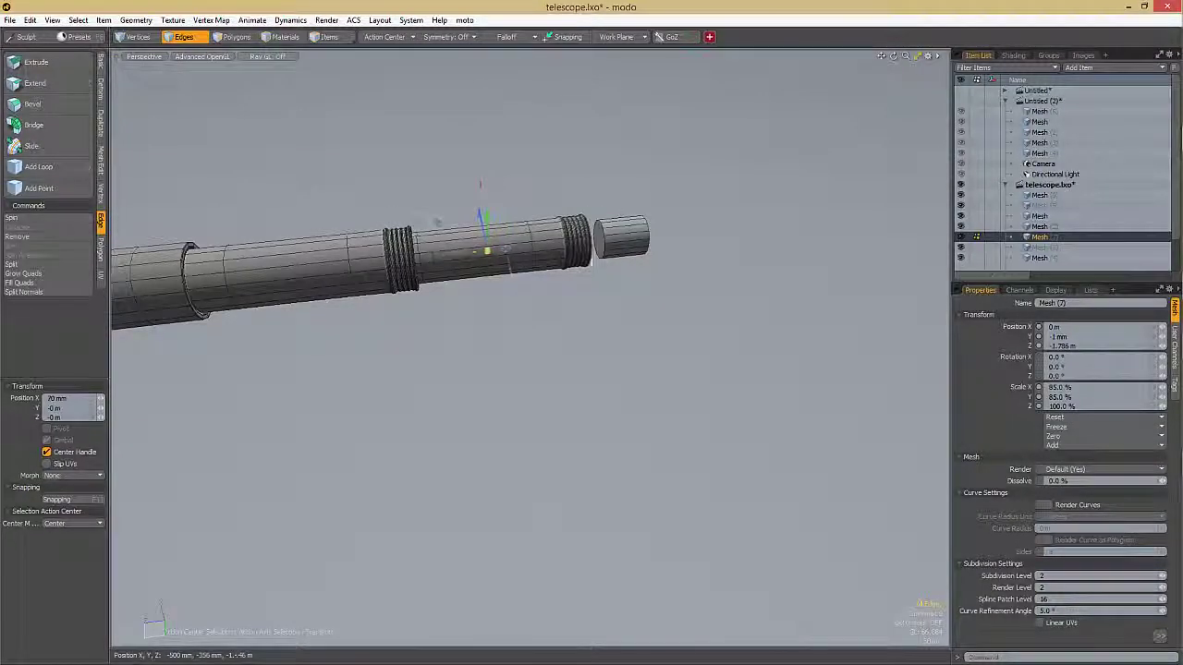
pyautogui.press('q')
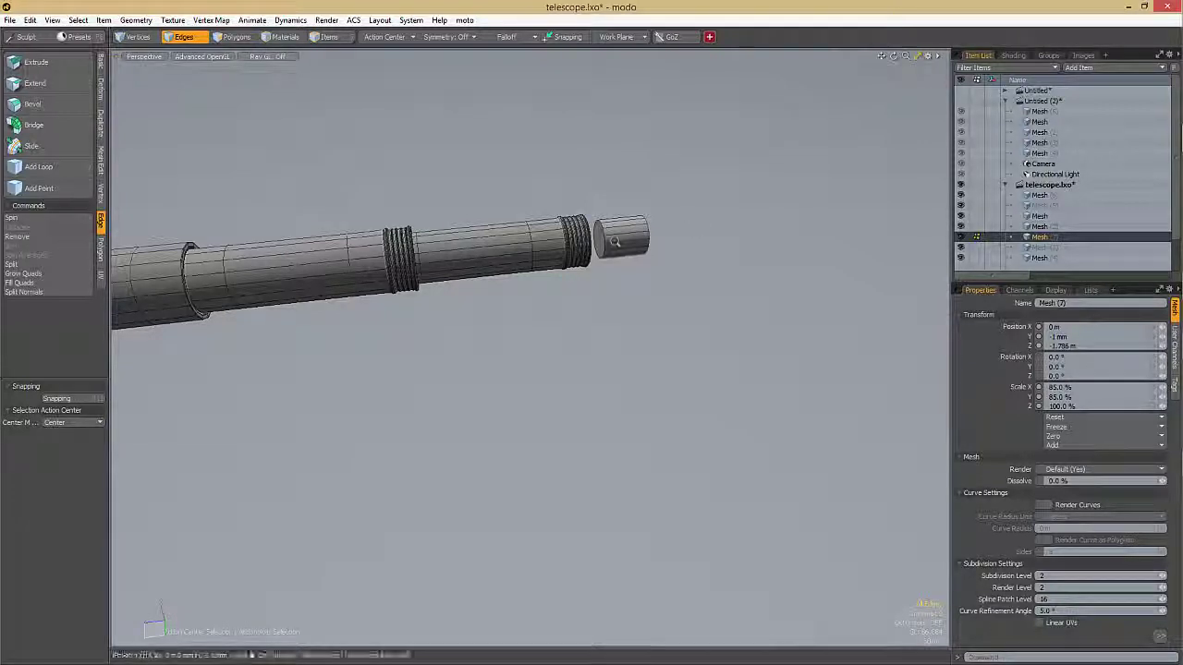
# - Select the plain end cylinder and move its geometry about 62 mm along its length into the ribbed tube's open end
pyautogui.scroll(3, 615, 242)
pyautogui.press('5')
pyautogui.click(617, 238)
pyautogui.keyDown('alt'); pyautogui.moveTo(655, 214); pyautogui.dragTo(619, 215); pyautogui.keyUp('alt')
pyautogui.press('2')
pyautogui.scroll(3, 610, 216)
pyautogui.keyDown('alt'); pyautogui.moveTo(772, 222); pyautogui.dragTo(742, 266); pyautogui.keyUp('alt')
pyautogui.press('2')
pyautogui.press('w')
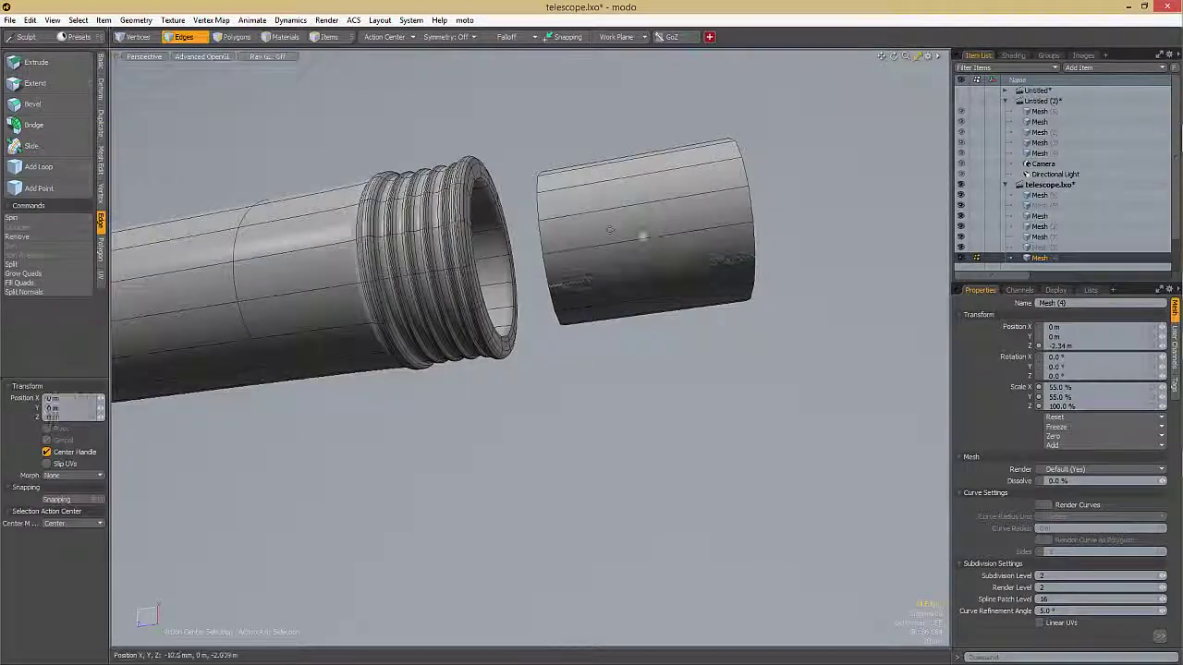
pyautogui.moveTo(610, 242); pyautogui.dragTo(554, 248)
pyautogui.keyDown('alt'); pyautogui.moveTo(645, 244); pyautogui.dragTo(566, 324); pyautogui.keyUp('alt')
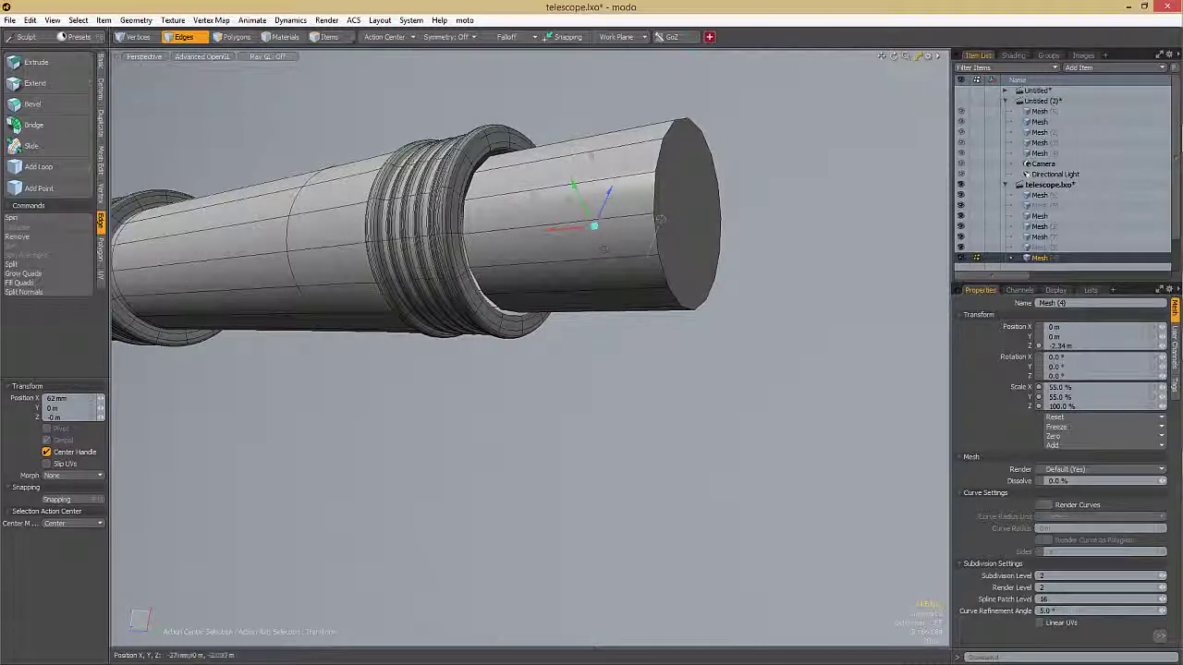
pyautogui.keyDown('alt'); pyautogui.moveTo(660, 219); pyautogui.dragTo(691, 214); pyautogui.keyUp('alt')
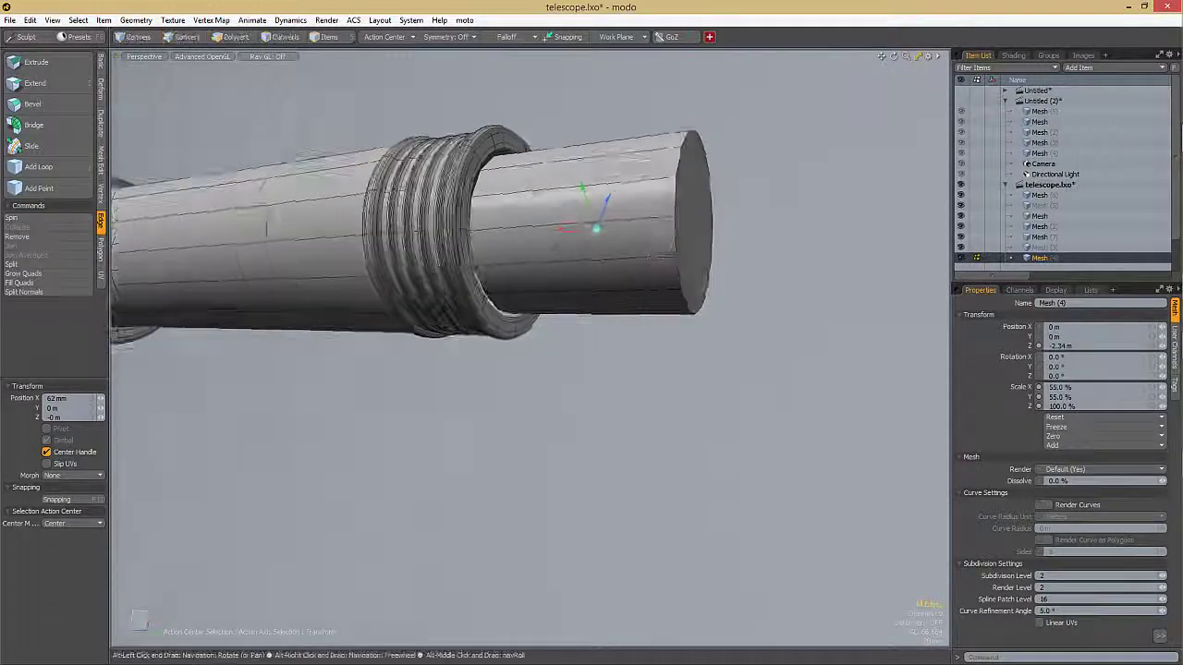
pyautogui.press('q')
pyautogui.press('3')
pyautogui.click(694, 213)
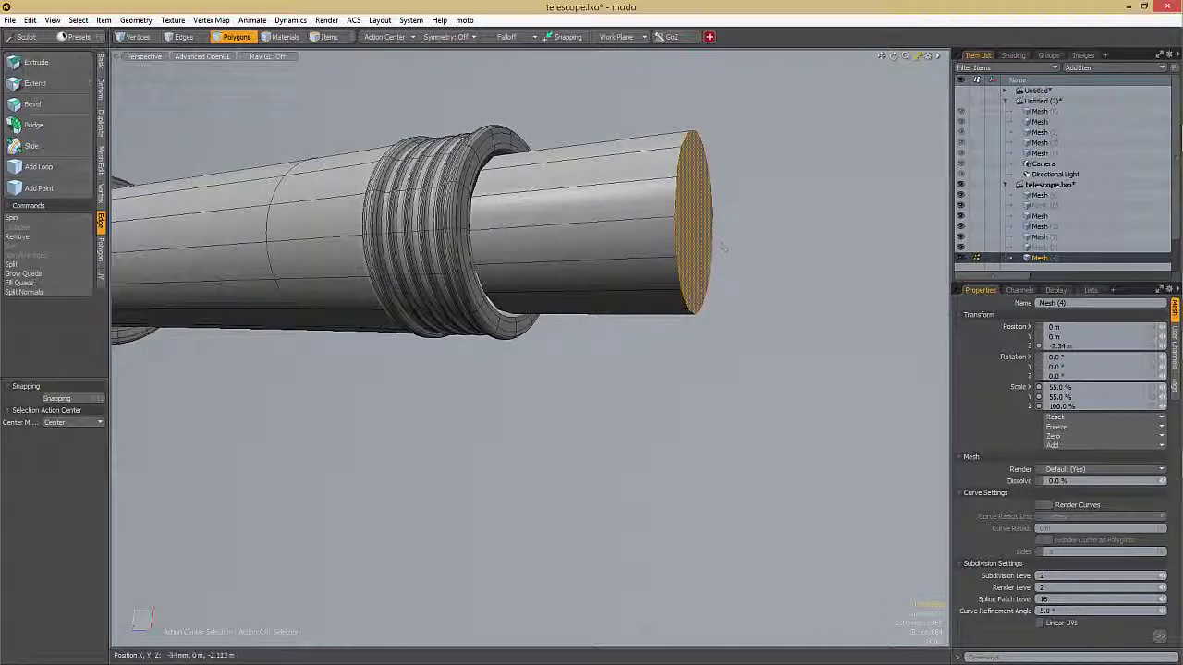
pyautogui.keyDown('alt'); pyautogui.moveTo(711, 230); pyautogui.dragTo(747, 265); pyautogui.keyUp('alt')
pyautogui.press('r')
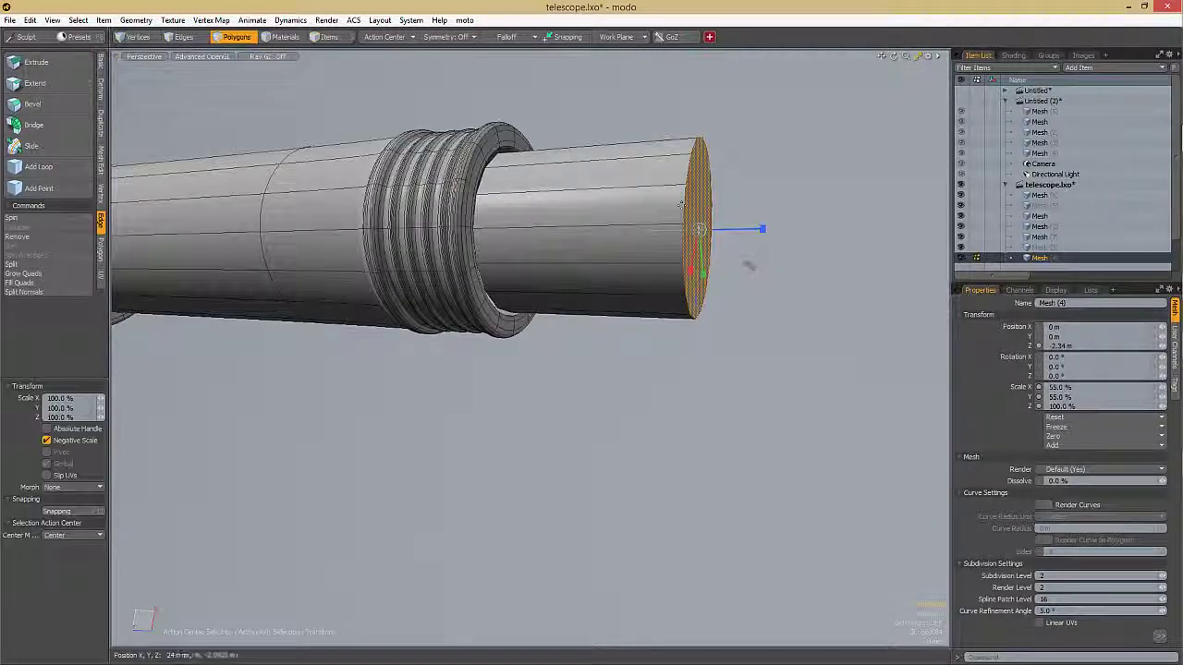
pyautogui.press('q')
pyautogui.doubleClick(670, 191)
pyautogui.press('Escape')
pyautogui.click(666, 191)
pyautogui.press('w')
pyautogui.press('q')
pyautogui.press('Escape')
pyautogui.doubleClick(699, 210)
pyautogui.press('Escape')
pyautogui.press('r')
pyautogui.keyDown('alt'); pyautogui.moveTo(656, 196); pyautogui.dragTo(566, 170); pyautogui.keyUp('alt')
pyautogui.press('w')
pyautogui.moveTo(544, 225)
pyautogui.mouseDown()
pyautogui.moveTo(500, 227)
pyautogui.moveTo(525, 238)
pyautogui.mouseUp()
pyautogui.press('q')
pyautogui.press('Escape')
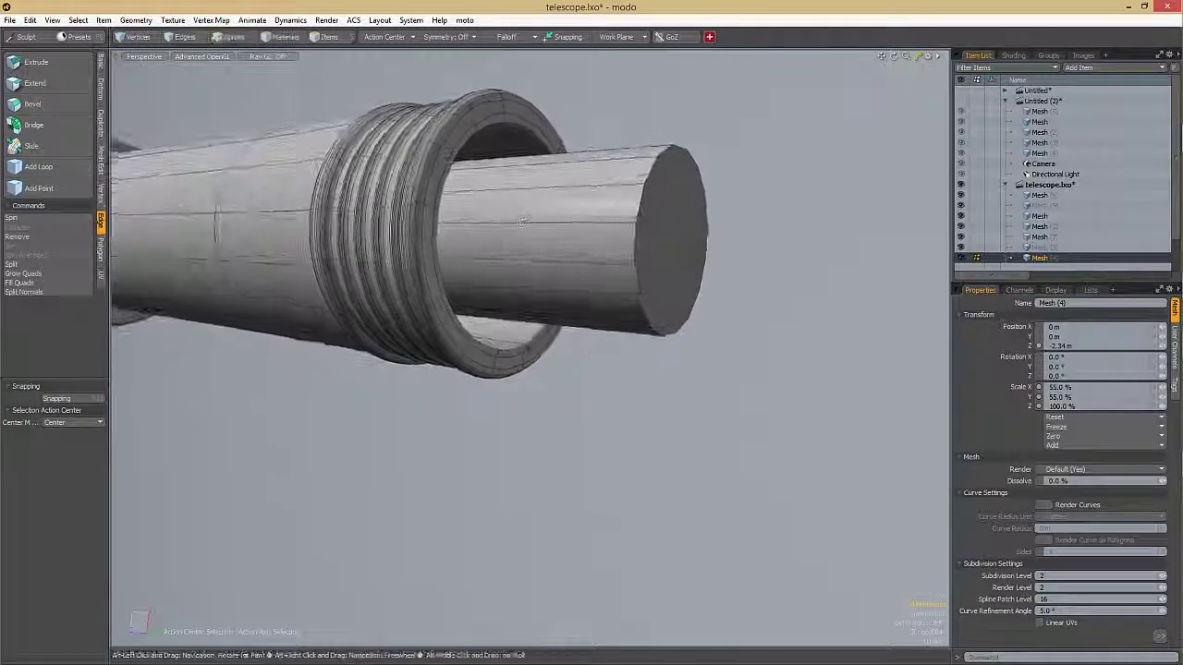
# - Slice an edge loop around the end cylinder near the ribbed tube's opening
pyautogui.hotkey('alt', 'c')
pyautogui.click(508, 162)
pyautogui.keyDown('alt'); pyautogui.moveTo(507, 161); pyautogui.dragTo(519, 158); pyautogui.keyUp('alt')
pyautogui.press('q')
# - Bevel the cylinder's inner polygon band outward into a collar with a 39.9 mm shift and 8.5 mm inset
pyautogui.click(444, 219)
pyautogui.press('w')
pyautogui.keyDown('alt'); pyautogui.moveTo(567, 207); pyautogui.dragTo(527, 208); pyautogui.keyUp('alt')
pyautogui.press('b')
pyautogui.moveTo(449, 153); pyautogui.dragTo(447, 146)
pyautogui.keyDown('alt'); pyautogui.moveTo(514, 205); pyautogui.dragTo(534, 194); pyautogui.keyUp('alt')
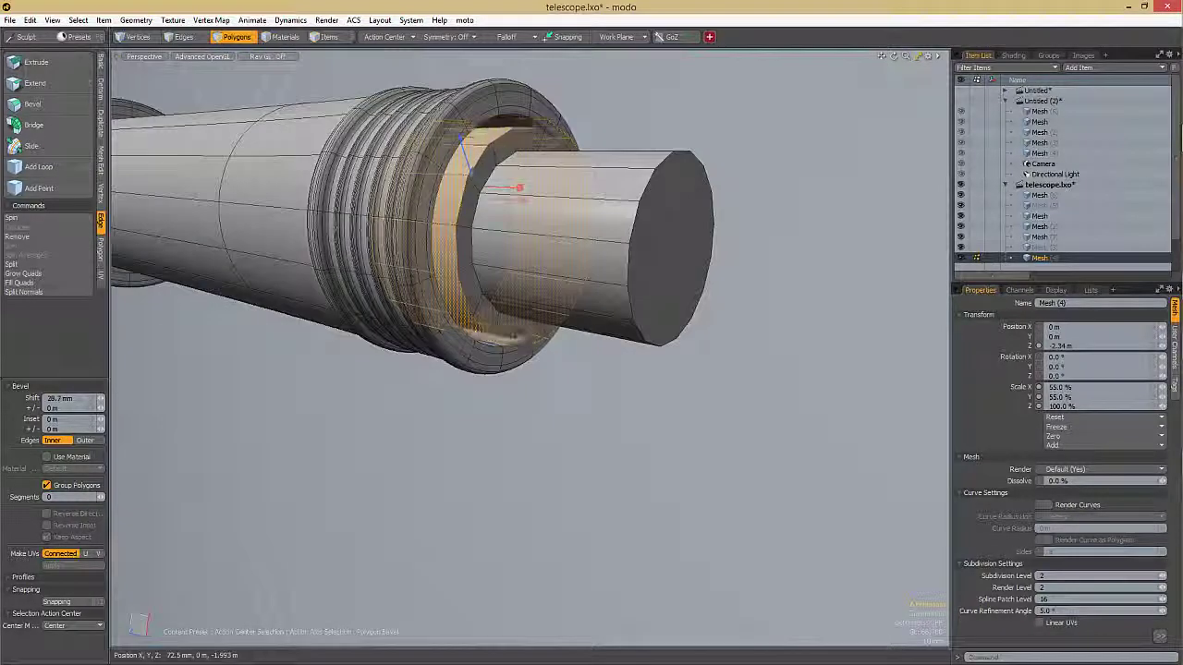
pyautogui.keyDown('alt'); pyautogui.moveTo(644, 69); pyautogui.dragTo(533, 251); pyautogui.keyUp('alt')
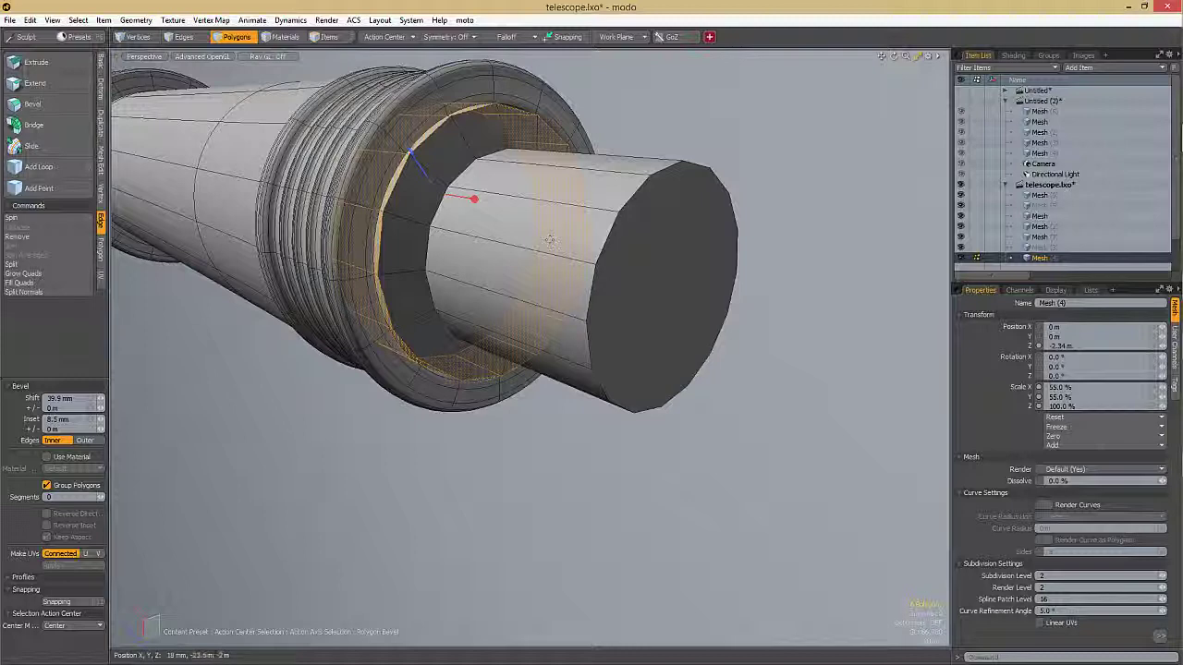
pyautogui.press('space')
# - Shorten the end cylinder by moving its outer cap 28.5 mm inward
pyautogui.keyDown('alt'); pyautogui.moveTo(591, 236); pyautogui.dragTo(599, 289); pyautogui.keyUp('alt')
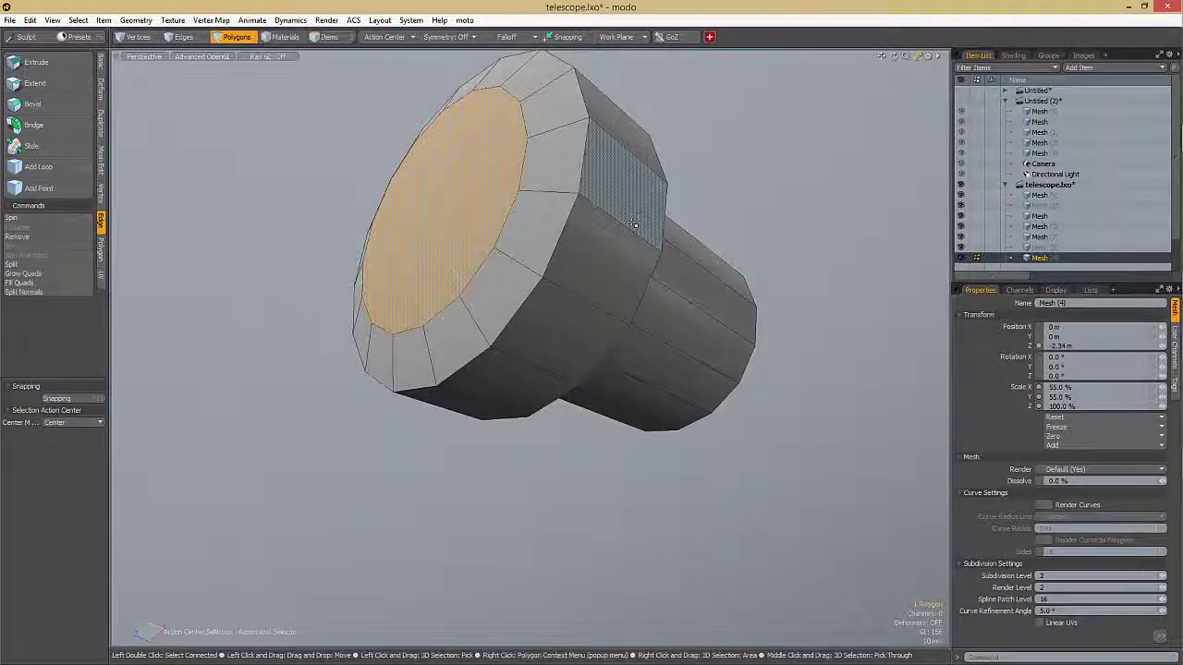
pyautogui.keyDown('alt'); pyautogui.moveTo(631, 221); pyautogui.dragTo(521, 294); pyautogui.keyUp('alt')
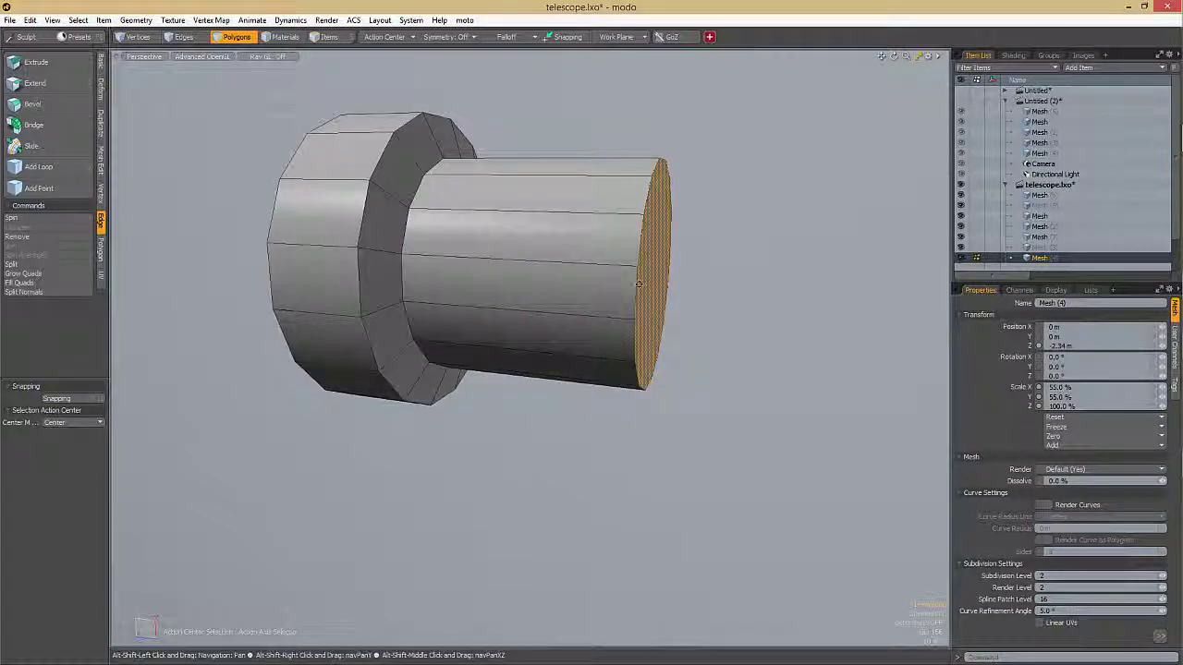
pyautogui.keyDown('alt'); pyautogui.moveTo(651, 215); pyautogui.dragTo(610, 275); pyautogui.keyUp('alt')
pyautogui.press('w')
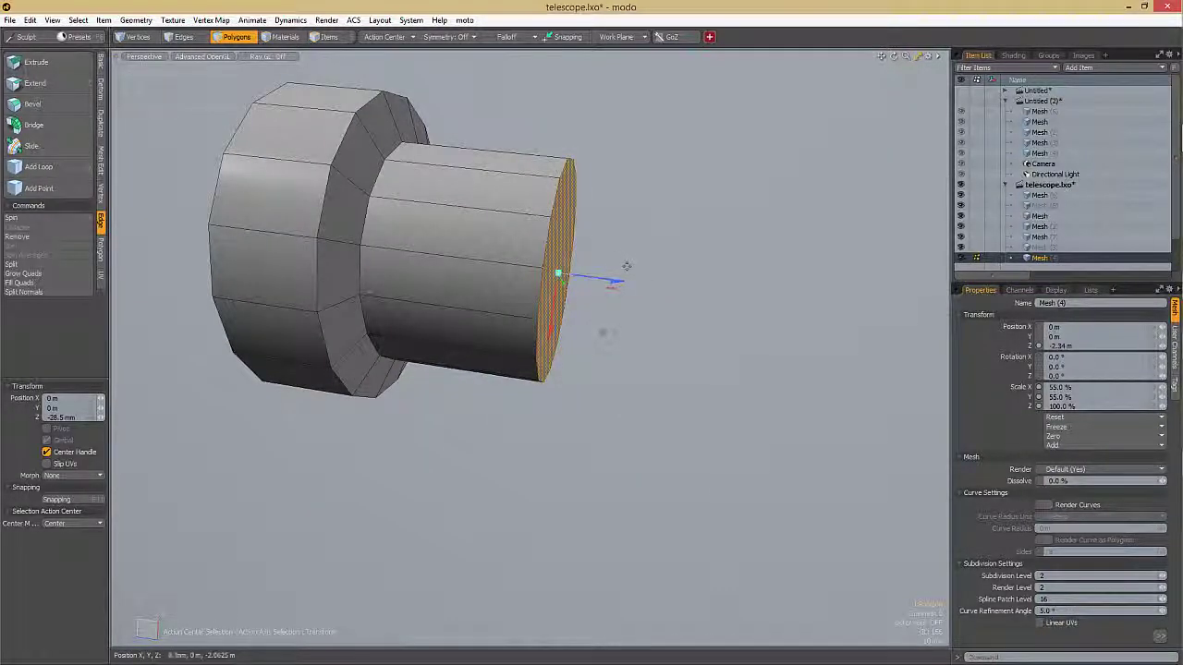
# - Bevel the outer cap in stages to flare the eyepiece rim and hollow a funnel inside, including a -10 mm shift with 9.35 mm inset
pyautogui.press('b')
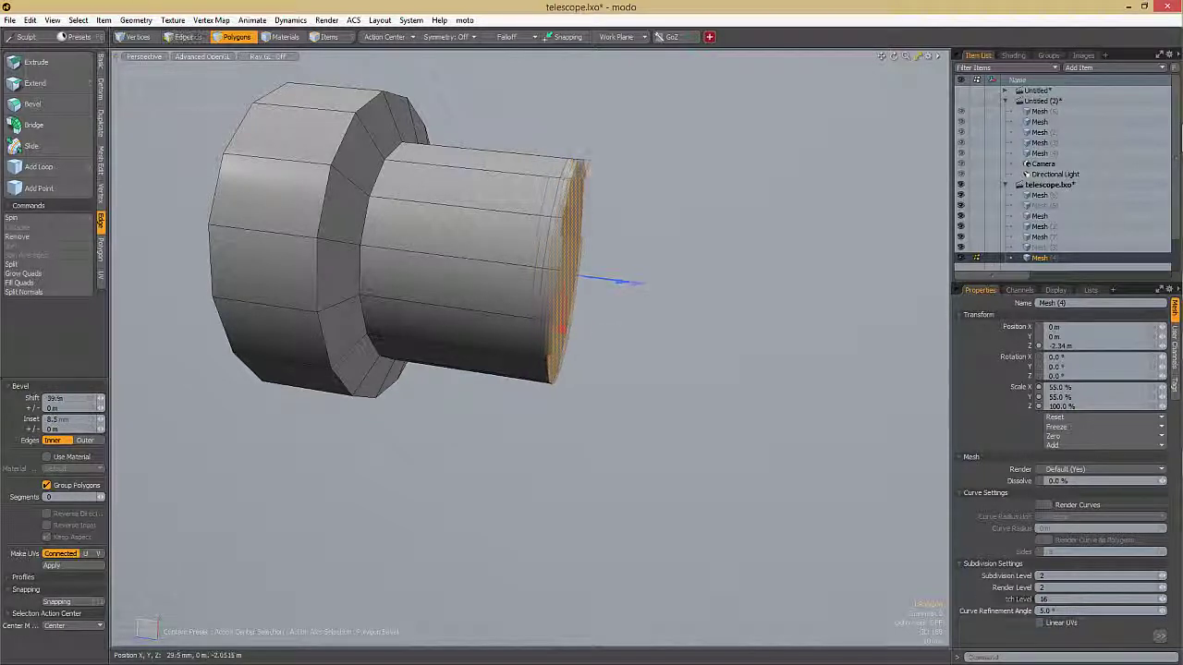
pyautogui.moveTo(646, 284); pyautogui.dragTo(647, 283)
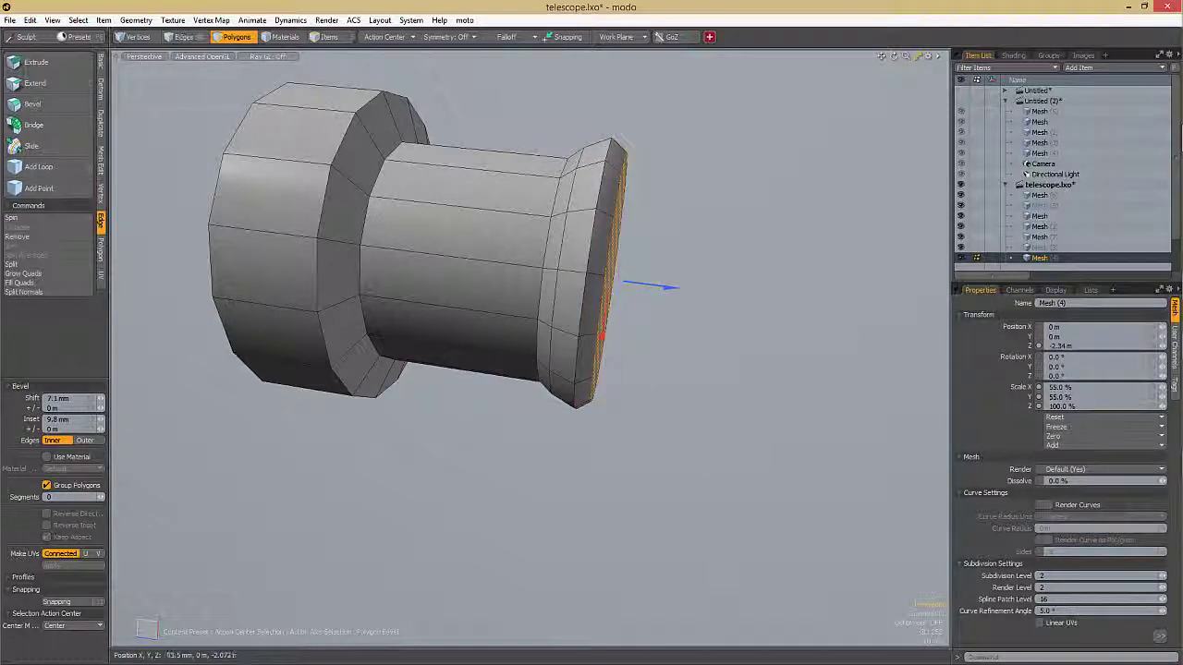
pyautogui.keyDown('alt'); pyautogui.moveTo(646, 287); pyautogui.dragTo(566, 292); pyautogui.keyUp('alt')
pyautogui.scroll(3, 684, 209)
pyautogui.keyDown('shift'); pyautogui.moveTo(506, 324); pyautogui.dragTo(491, 324); pyautogui.keyUp('shift')
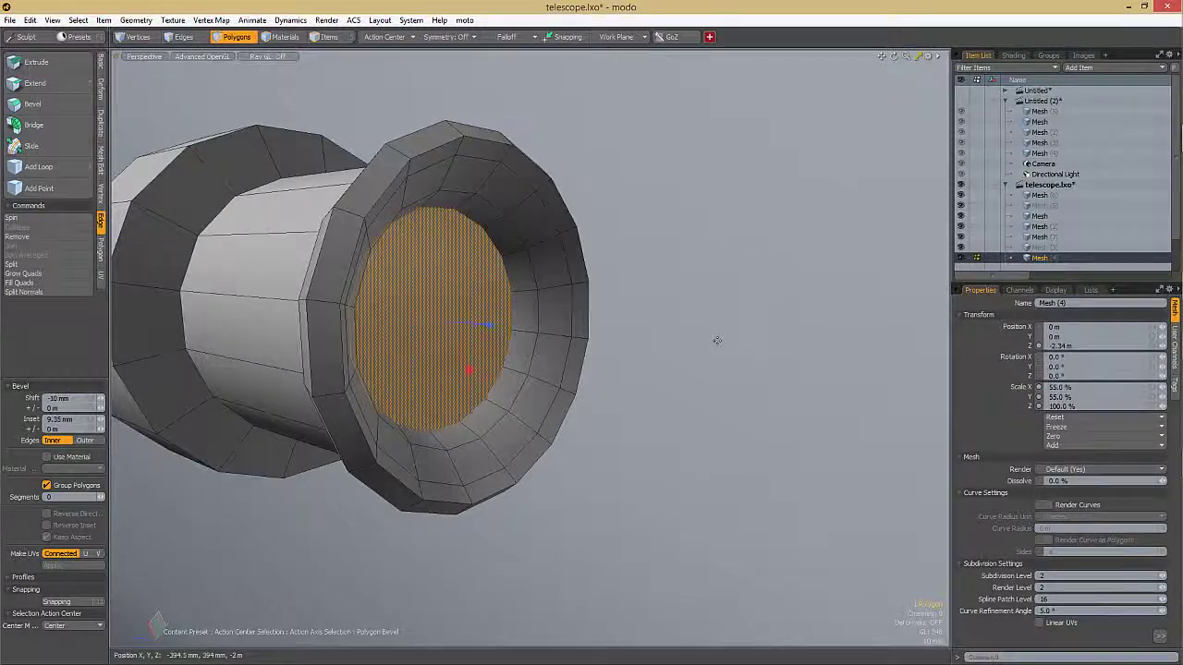
pyautogui.keyDown('alt'); pyautogui.moveTo(717, 341); pyautogui.dragTo(734, 366); pyautogui.keyUp('alt')
pyautogui.moveTo(450, 331); pyautogui.dragTo(337, 264)
pyautogui.press('space')
pyautogui.press('space')
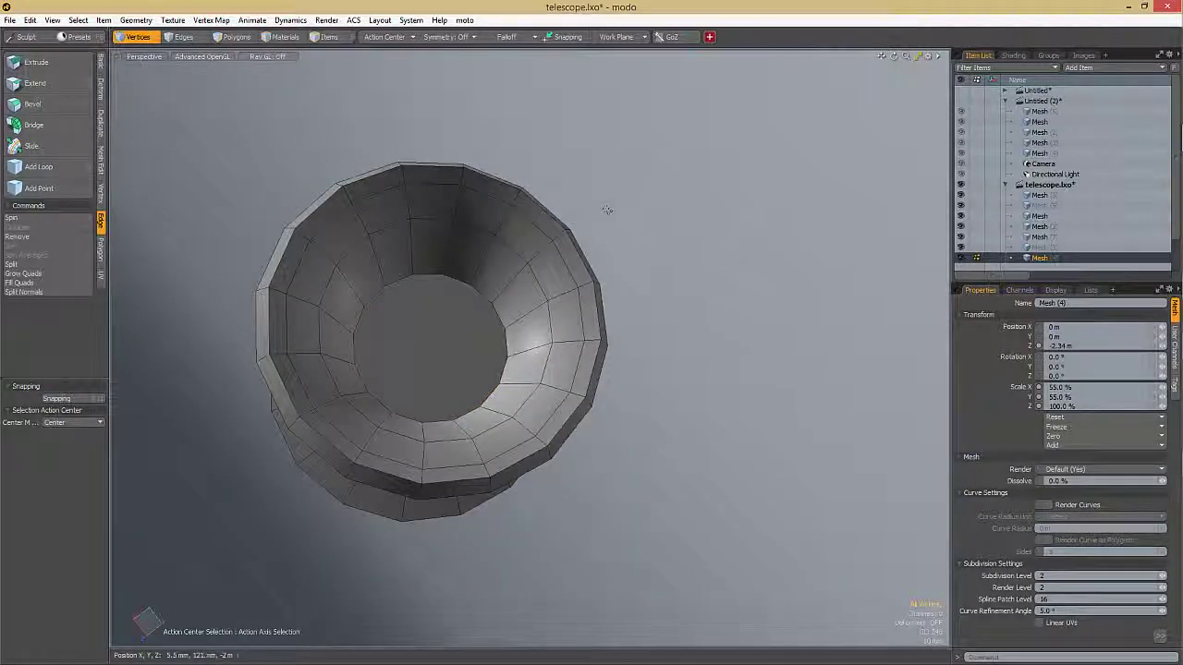
# - Examine how the flared eyepiece and its collar sit in the third tube's ribbed end
pyautogui.keyDown('alt'); pyautogui.moveTo(514, 242); pyautogui.dragTo(369, 263); pyautogui.keyUp('alt')
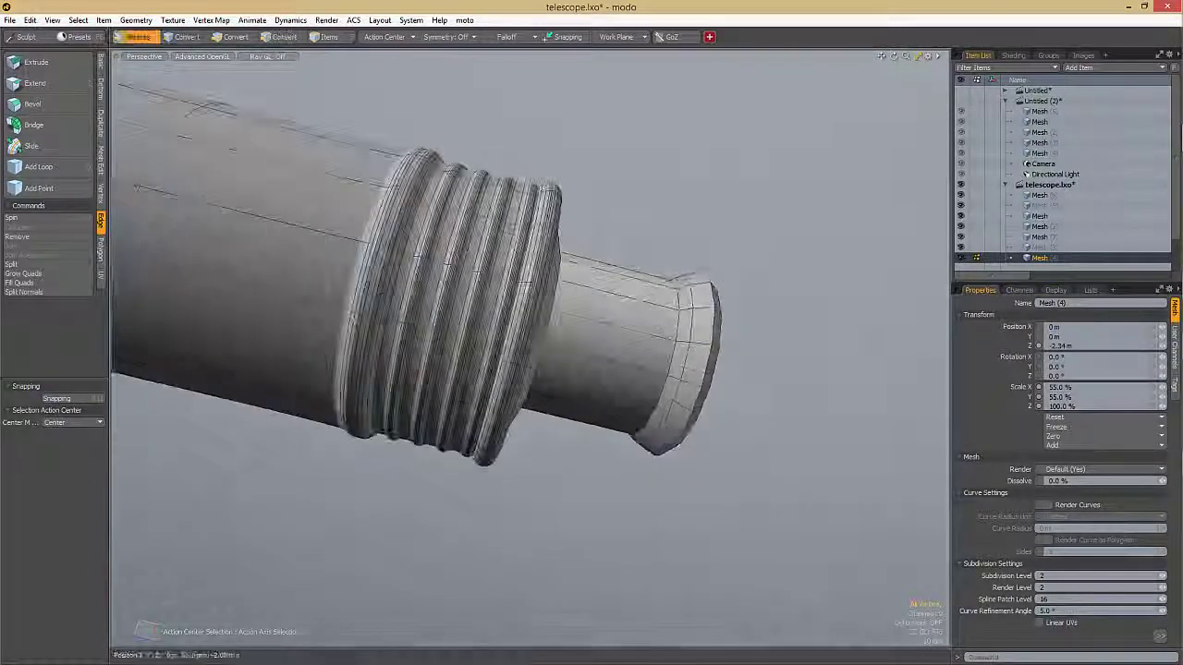
pyautogui.moveTo(499, 268)
pyautogui.keyDown('alt'); pyautogui.mouseDown()
pyautogui.moveTo(407, 250)
pyautogui.moveTo(483, 259)
pyautogui.mouseUp(); pyautogui.keyUp('alt')
pyautogui.scroll(-6, 482, 258)
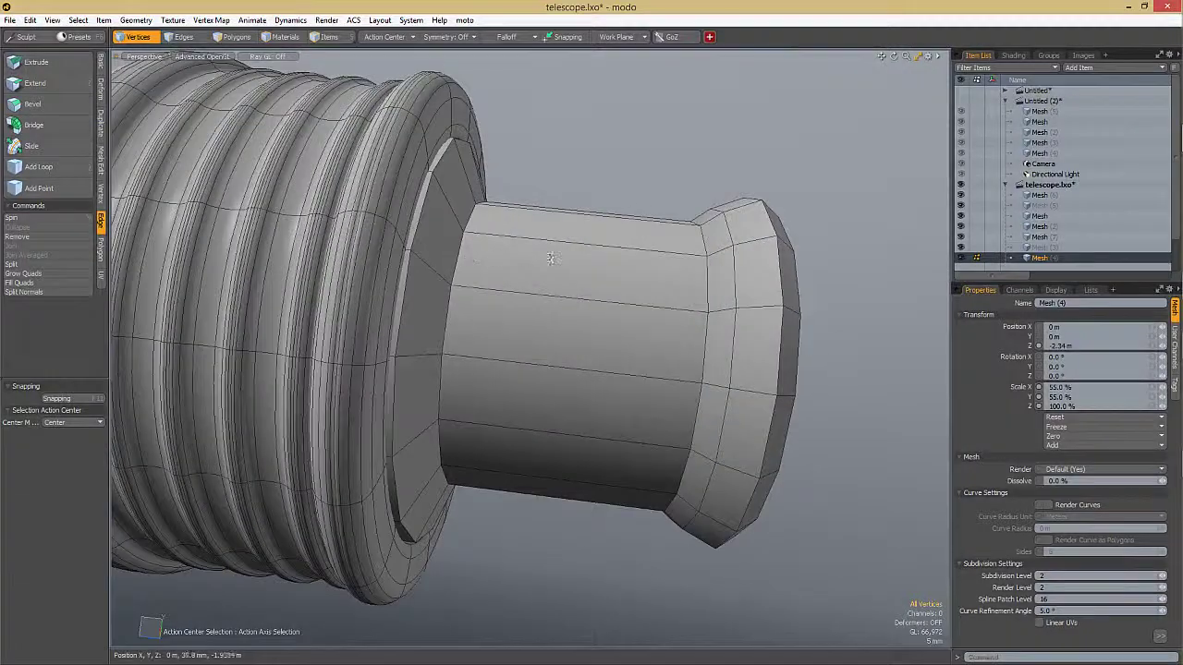
pyautogui.scroll(8, 485, 258)
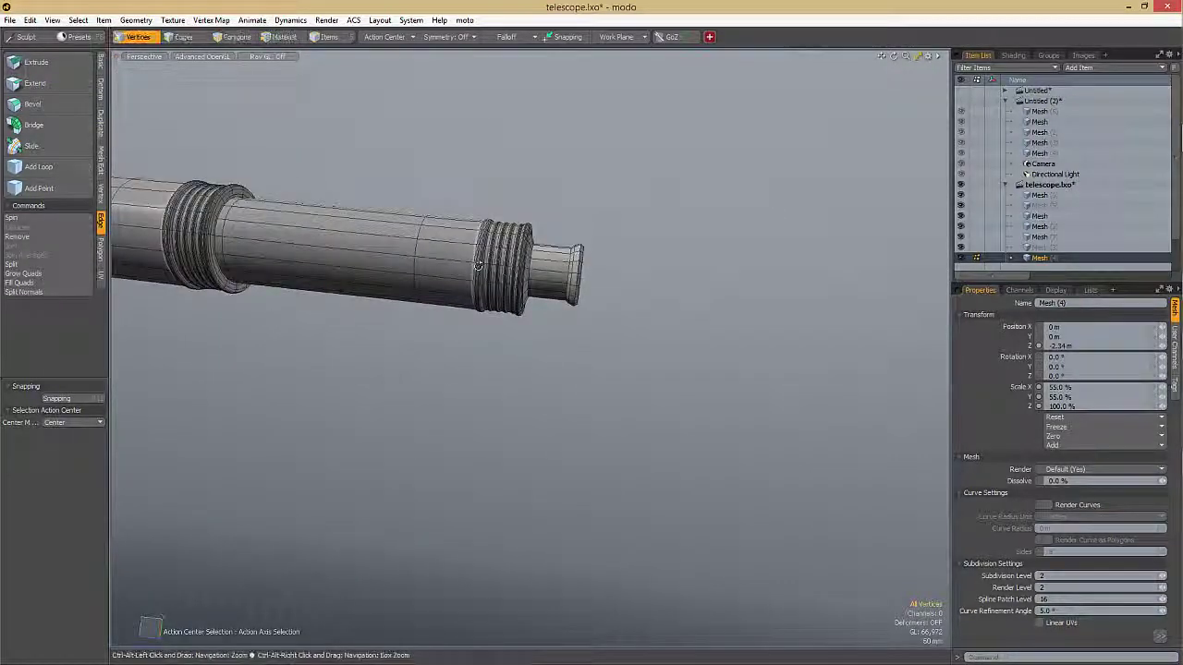
pyautogui.scroll(1, 485, 259)
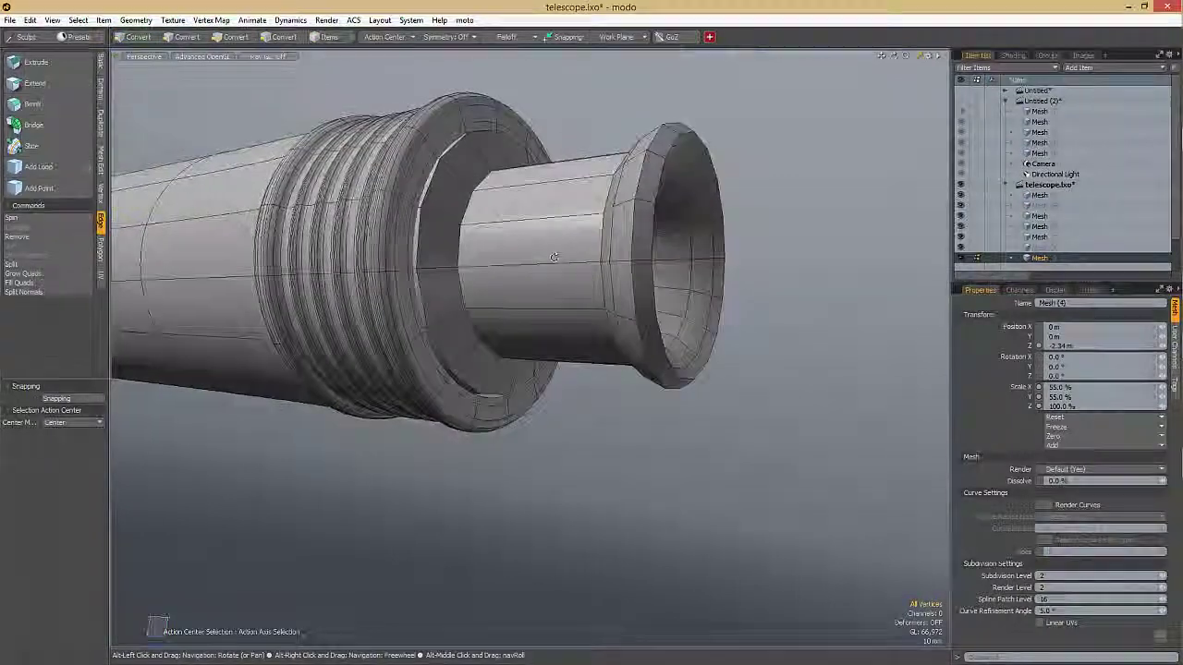
pyautogui.keyDown('alt'); pyautogui.moveTo(485, 259); pyautogui.dragTo(449, 268); pyautogui.keyUp('alt')
pyautogui.press('Tab')
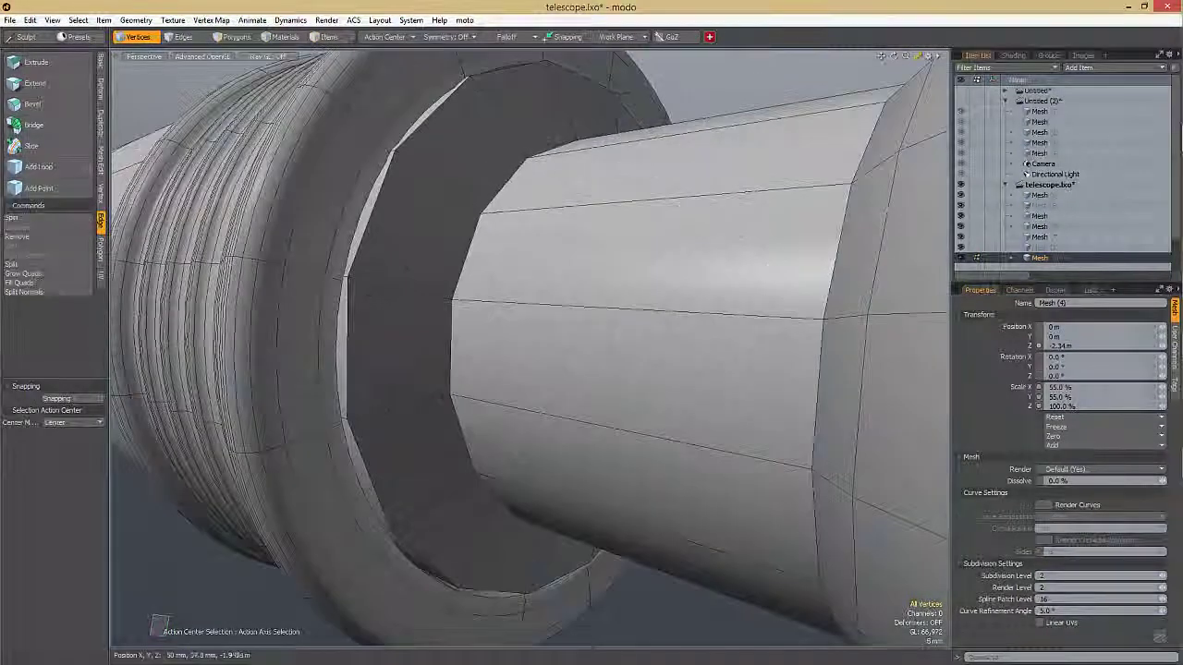
pyautogui.press('2')
pyautogui.hotkey('alt', 'c')
pyautogui.press('3')
pyautogui.hotkey('ctrl', 'z')
pyautogui.hotkey('ctrl', 'z')
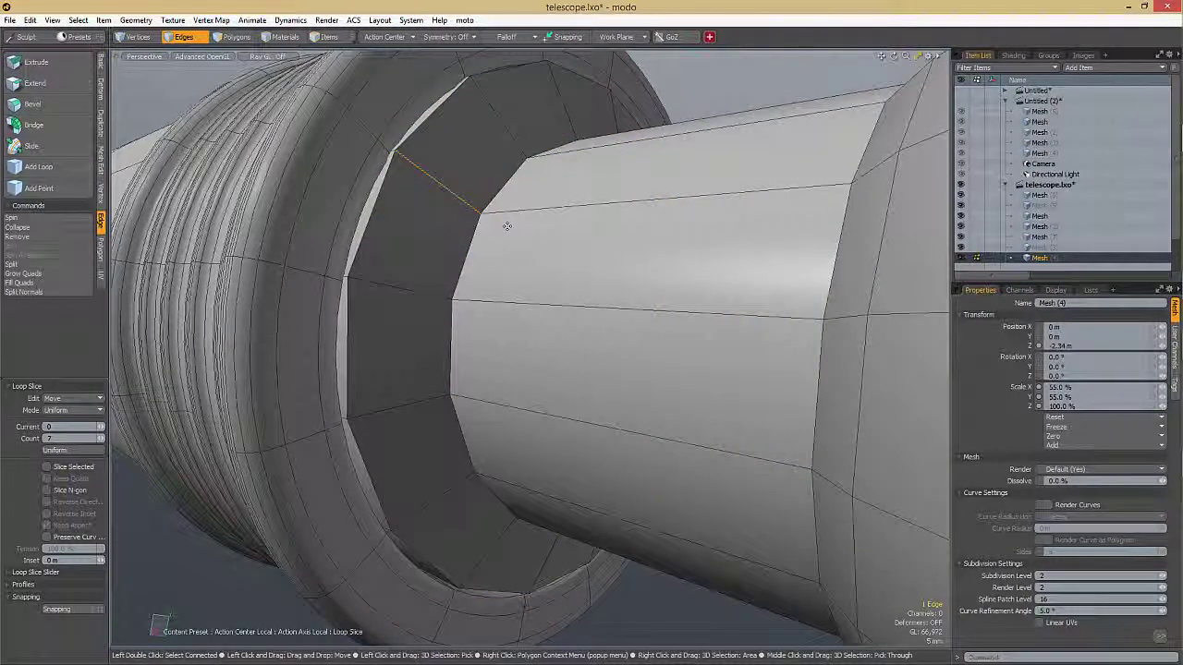
# - Loop-slice the sloped face of the eyepiece collar with seven uniform loops
pyautogui.press('space')
pyautogui.hotkey('alt', 'c')
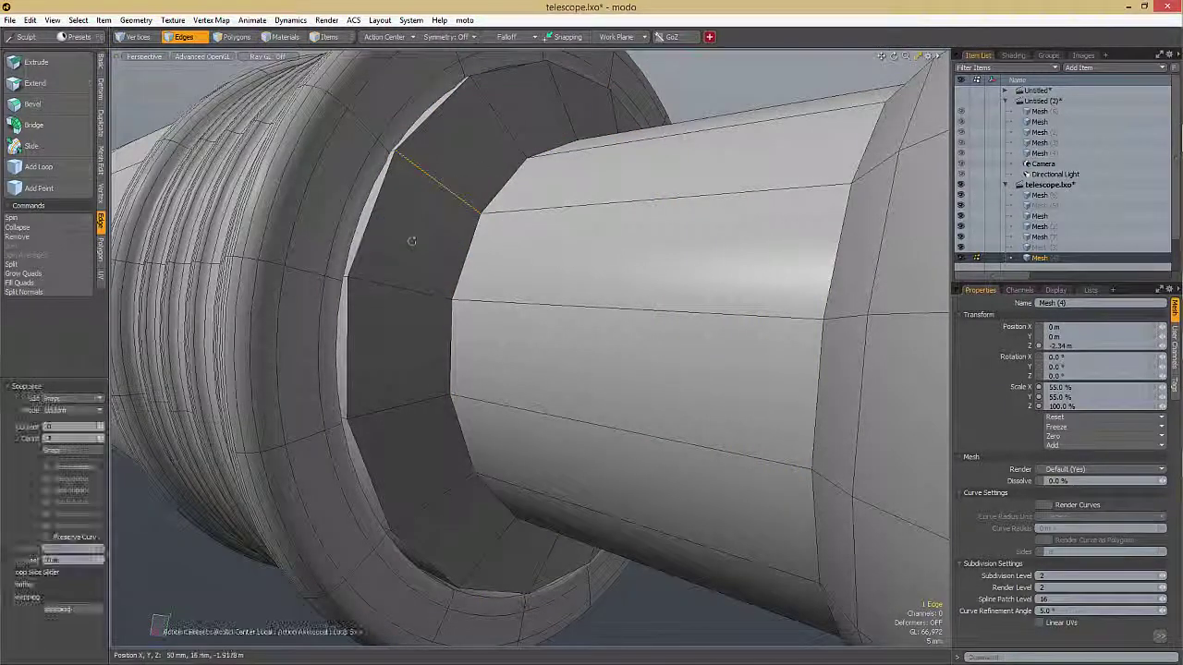
pyautogui.click(419, 314)
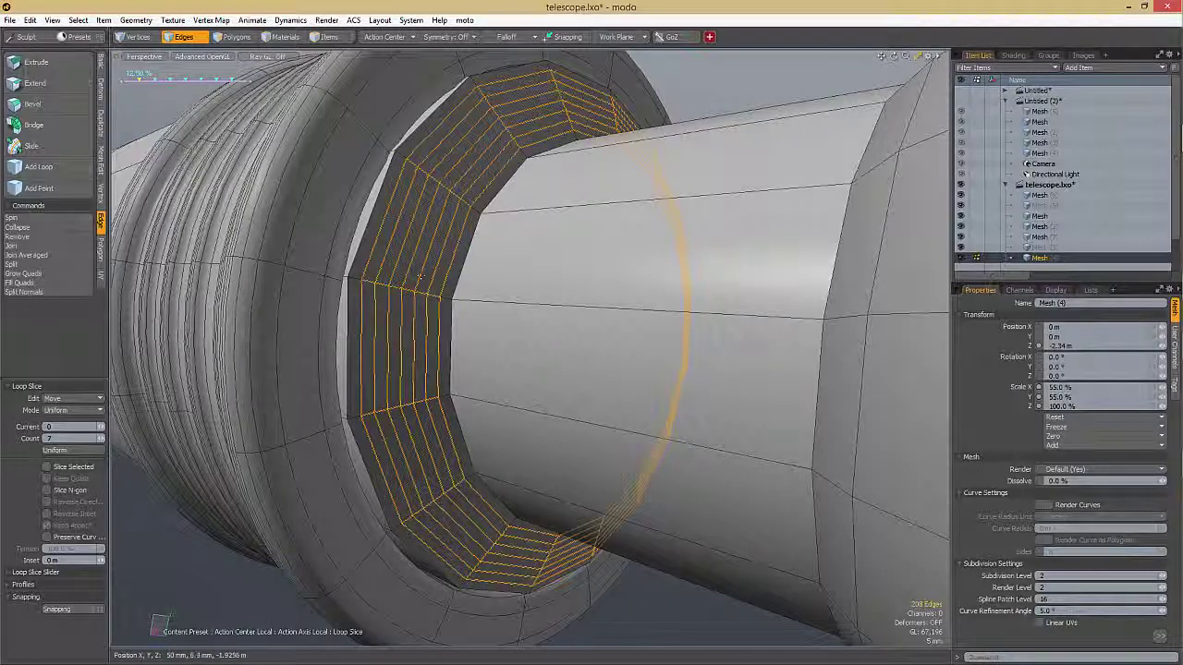
pyautogui.scroll(5, 420, 277)
pyautogui.press('space')
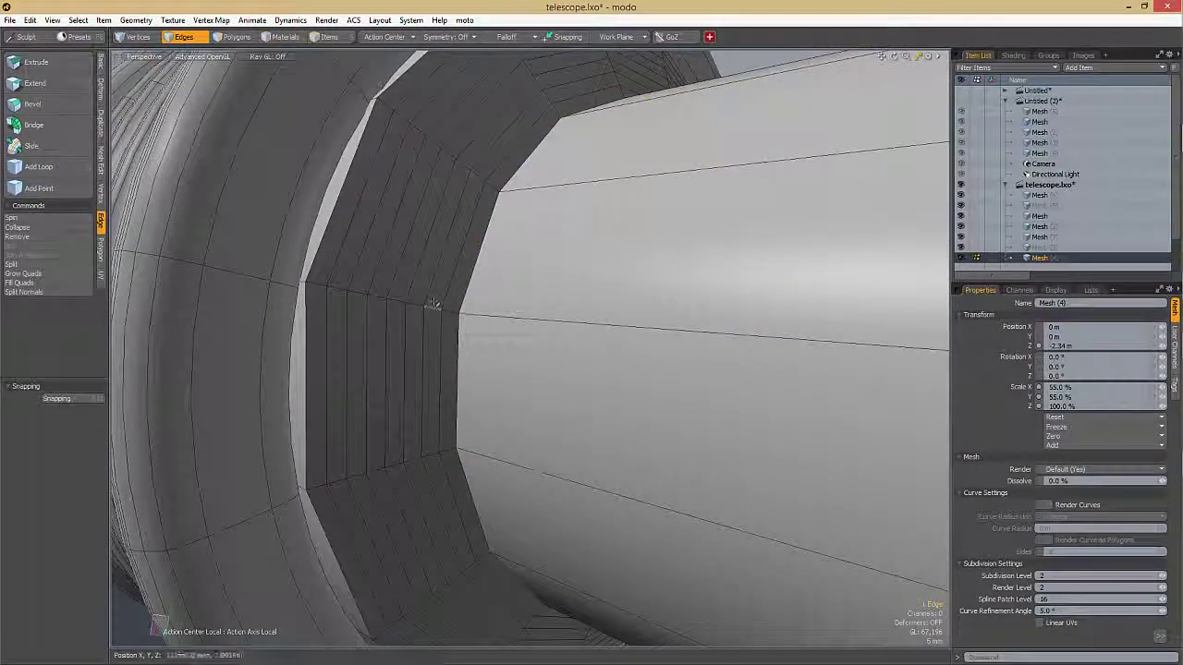
# - Select four alternating polygon rings on the collar's sloped face and bevel them into concentric ribs
pyautogui.press('space')
pyautogui.keyDown('shift'); pyautogui.click(393, 337); pyautogui.keyUp('shift')
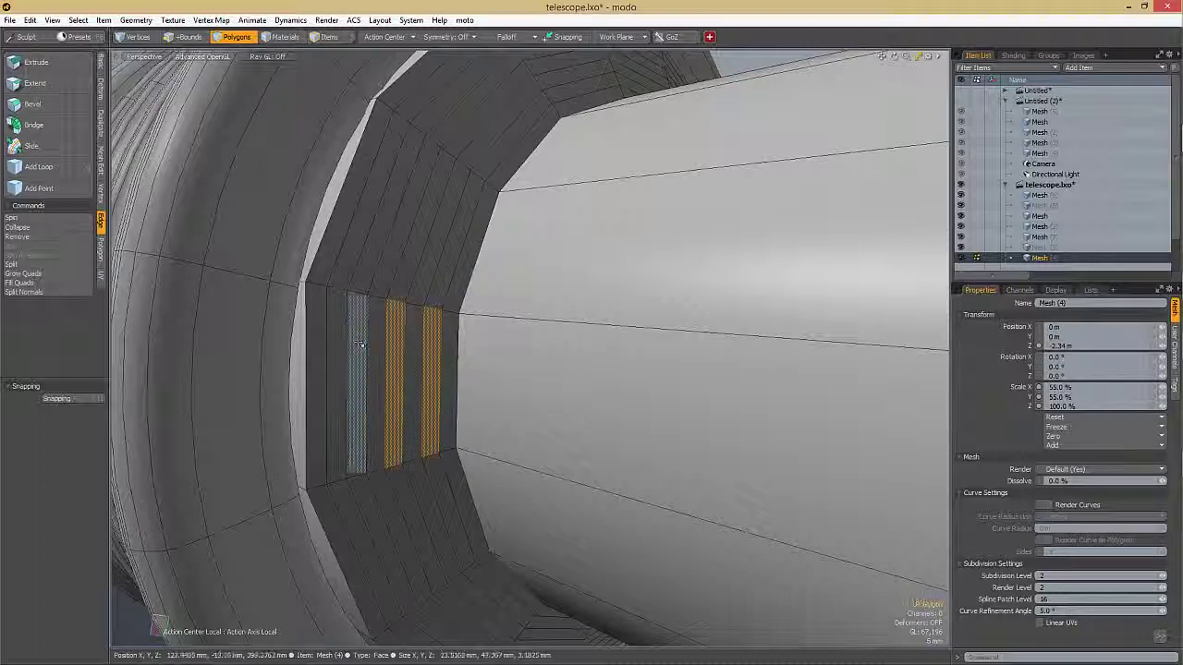
pyautogui.keyDown('shift'); pyautogui.click(354, 350); pyautogui.keyUp('shift')
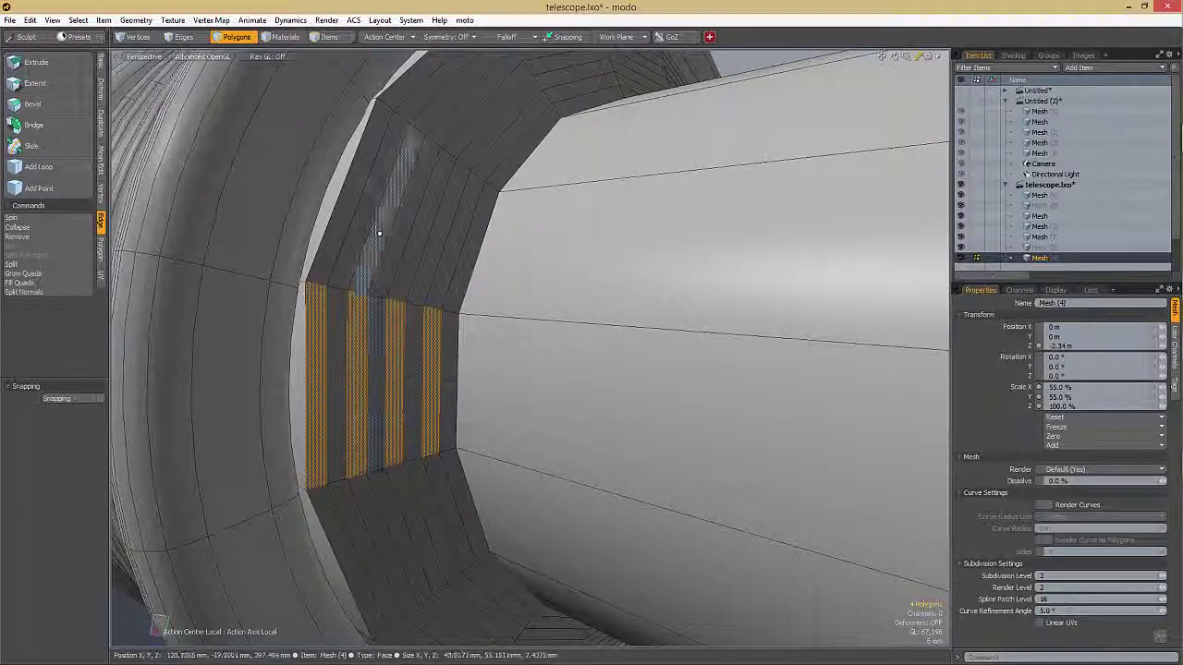
pyautogui.press('l')
pyautogui.press('b')
pyautogui.keyDown('alt'); pyautogui.moveTo(644, 200); pyautogui.dragTo(681, 68); pyautogui.keyUp('alt')
pyautogui.moveTo(242, 176); pyautogui.dragTo(254, 164)
pyautogui.press('space')
pyautogui.press('Escape')
# - Add an edge loop around the eyepiece cylinder about 2.7 mm from its junction with the ribbed collar
pyautogui.press('Tab')
pyautogui.scroll(-3, 637, 279)
pyautogui.keyDown('alt'); pyautogui.moveTo(619, 286); pyautogui.dragTo(539, 242); pyautogui.keyUp('alt')
pyautogui.press('Tab')
pyautogui.scroll(6, 539, 250)
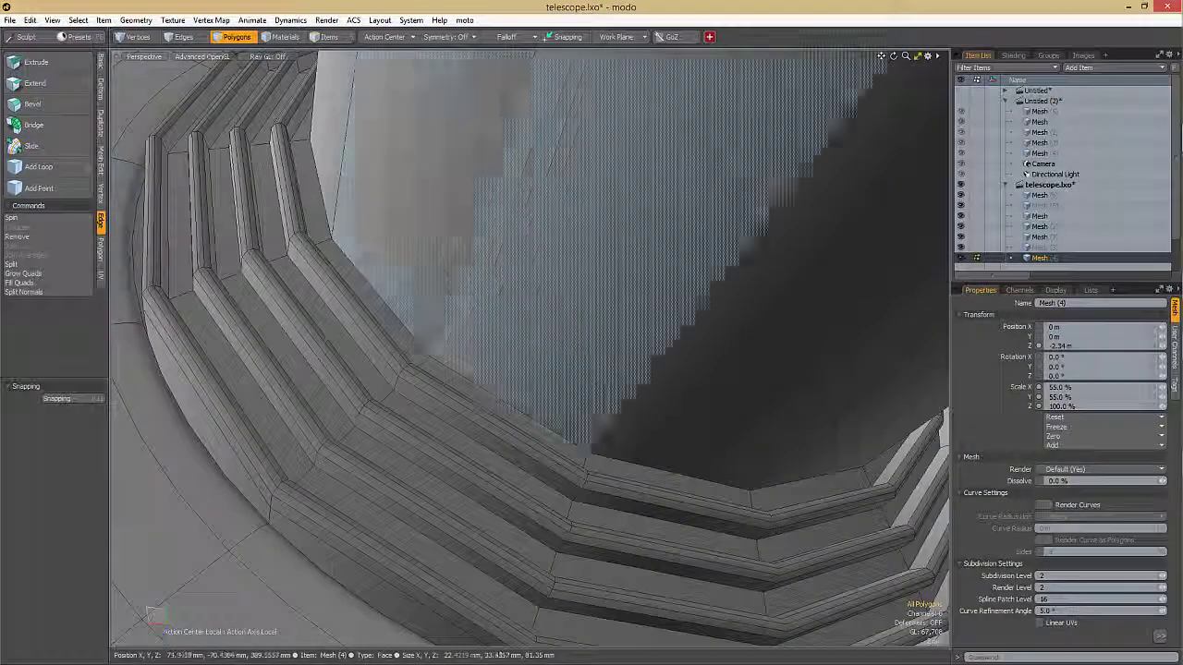
pyautogui.hotkey('alt', 'l')
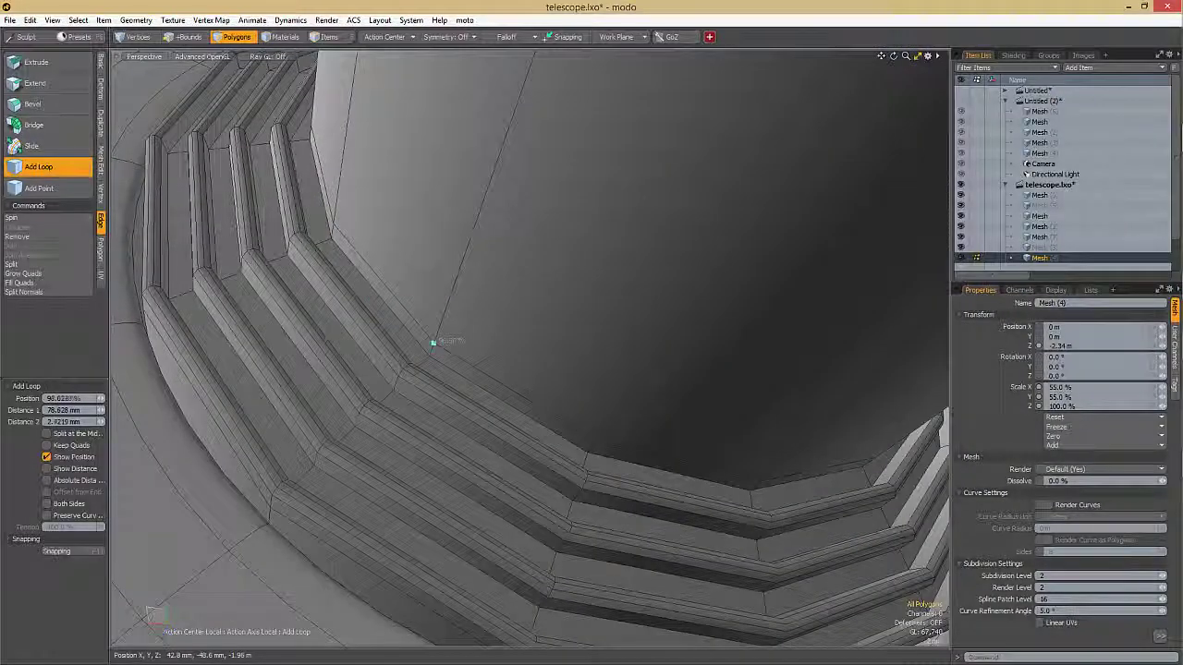
pyautogui.scroll(-10, 434, 340)
pyautogui.press('space')
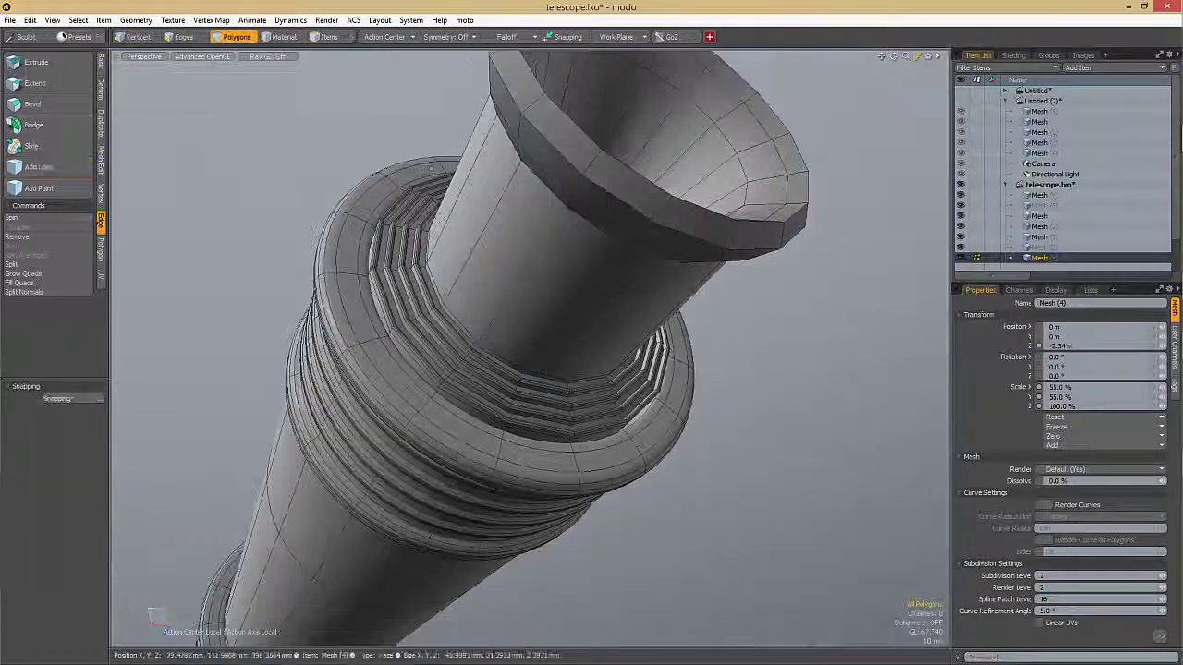
# - Add two edge loops around the eyepiece cylinder close to the flare and select the polygon band between them
pyautogui.press('Tab')
pyautogui.keyDown('alt'); pyautogui.moveTo(428, 164); pyautogui.dragTo(619, 241); pyautogui.keyUp('alt')
pyautogui.scroll(-4, 547, 282)
pyautogui.press('Tab')
pyautogui.scroll(4, 555, 227)
pyautogui.keyDown('alt'); pyautogui.moveTo(582, 199); pyautogui.dragTo(552, 180); pyautogui.keyUp('alt')
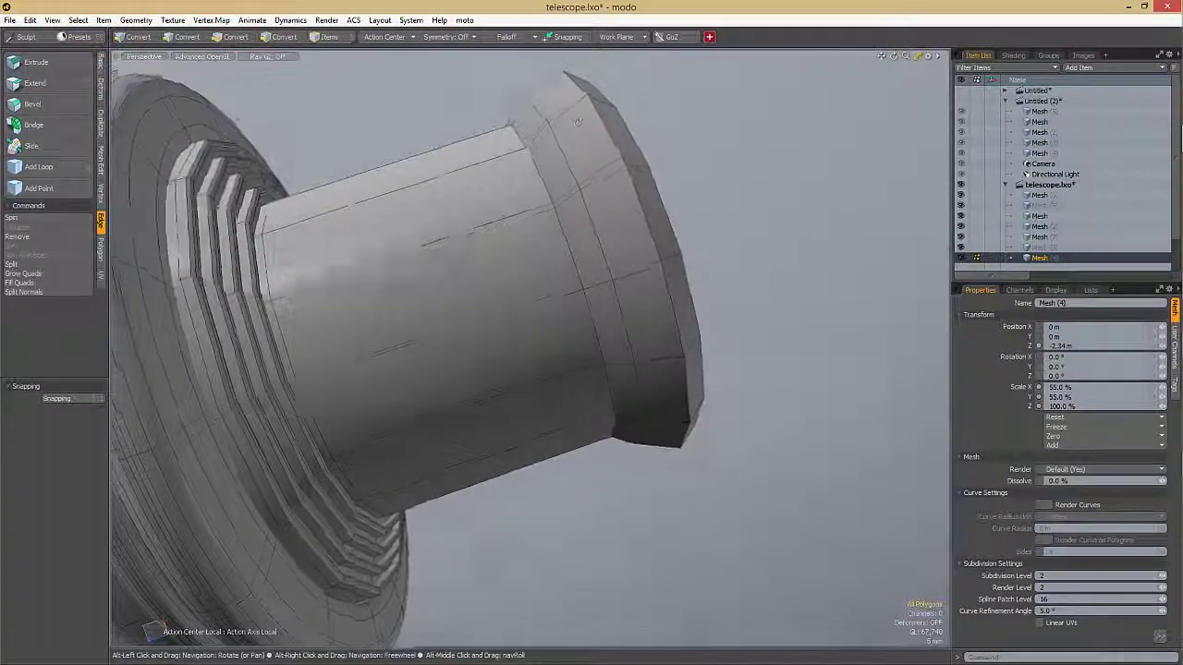
pyautogui.hotkey('alt', 'l')
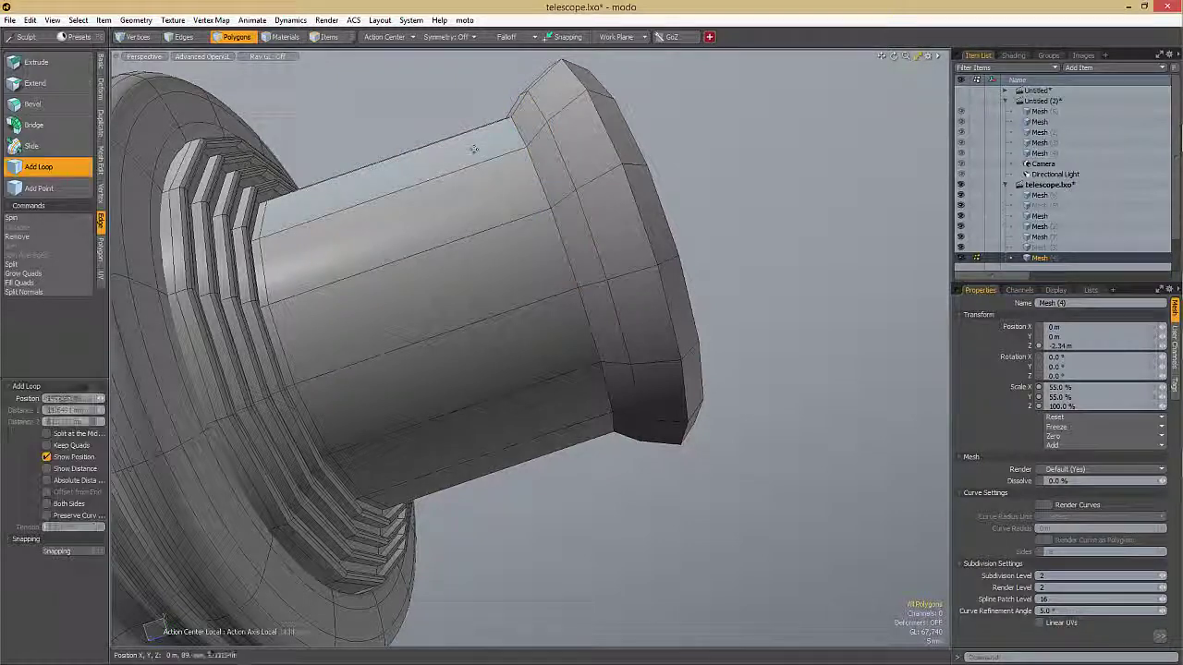
pyautogui.moveTo(446, 174); pyautogui.dragTo(519, 356)
pyautogui.press('q')
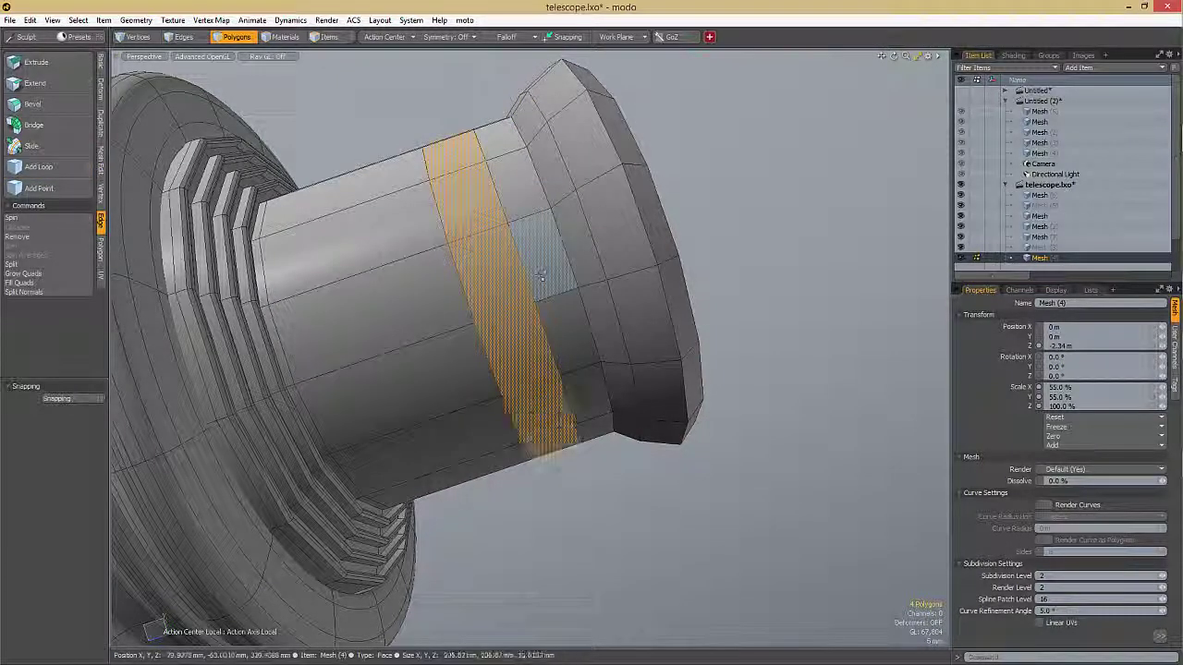
# - Bevel the selected band outward into a raised ring with a 5.5 mm shift and about 2.65 mm inset
pyautogui.press('b')
pyautogui.moveTo(529, 247); pyautogui.dragTo(538, 239)
pyautogui.keyDown('alt'); pyautogui.moveTo(531, 189); pyautogui.dragTo(560, 188); pyautogui.keyUp('alt')
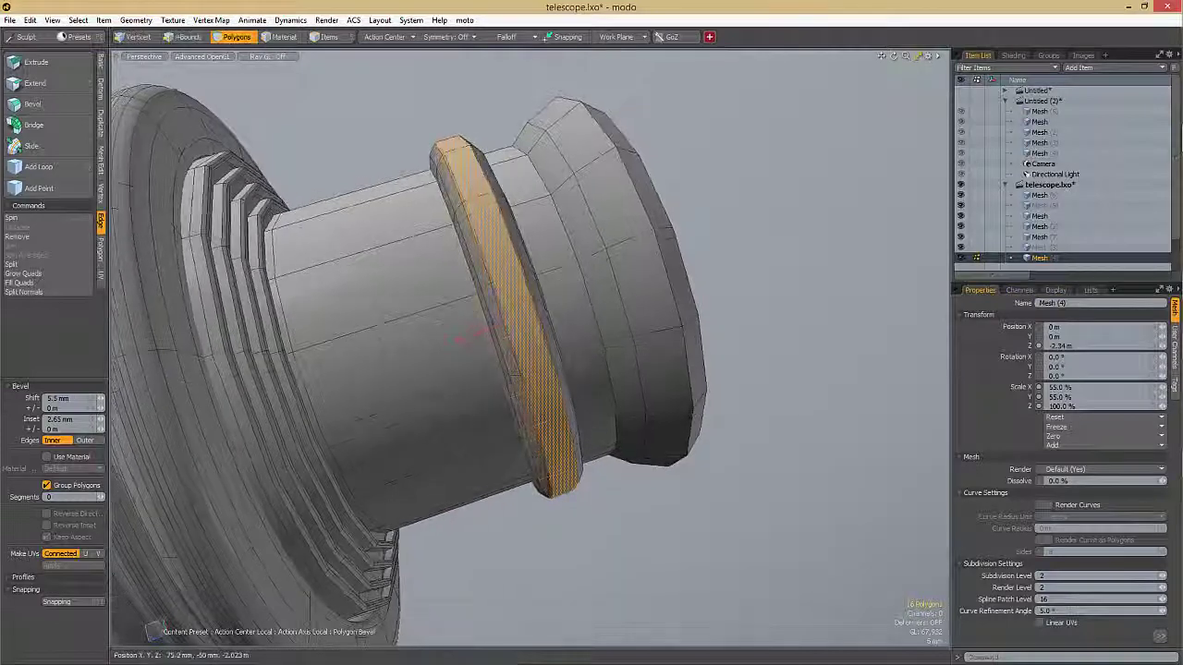
pyautogui.press('q')
pyautogui.press('Escape')
# - Select the outer back edge loop of the eyepiece's flared rim and bevel it
pyautogui.press('Tab')
pyautogui.keyDown('alt'); pyautogui.moveTo(647, 204); pyautogui.dragTo(485, 194); pyautogui.keyUp('alt')
pyautogui.press('Tab')
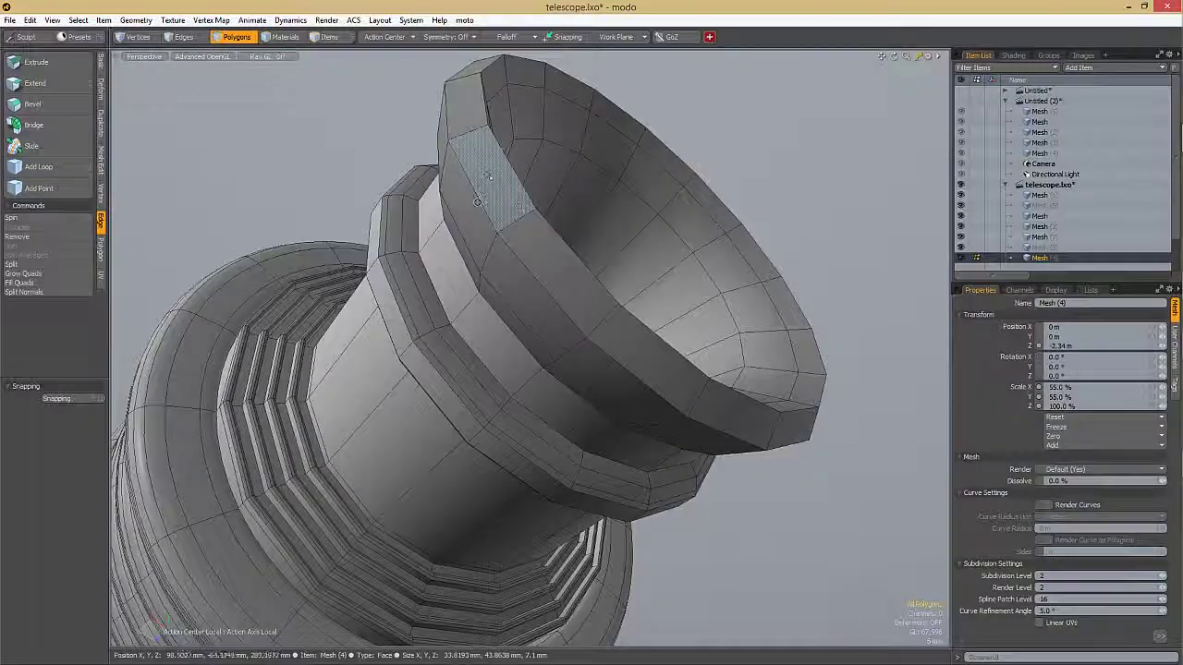
pyautogui.scroll(3, 485, 194)
pyautogui.press('1')
pyautogui.press('b')
pyautogui.moveTo(519, 277); pyautogui.dragTo(546, 277)
pyautogui.press('q')
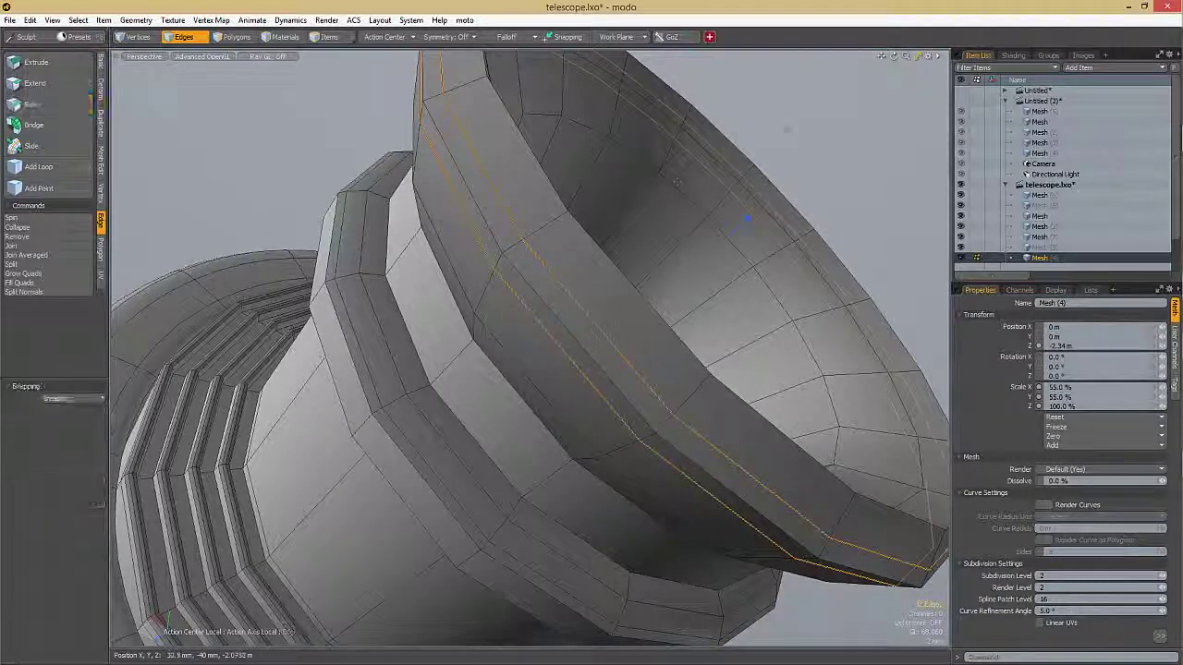
# - Bevel the front and inner edge loops around the mouth of the eyepiece's flared rim
pyautogui.press('Tab')
pyautogui.scroll(-5, 545, 277)
pyautogui.keyDown('alt'); pyautogui.moveTo(673, 274); pyautogui.dragTo(436, 176); pyautogui.keyUp('alt')
pyautogui.press('Tab')
pyautogui.doubleClick(429, 219)
pyautogui.press('w')
pyautogui.keyDown('alt'); pyautogui.moveTo(602, 145); pyautogui.dragTo(505, 285); pyautogui.keyUp('alt')
pyautogui.scroll(3, 553, 200)
pyautogui.press('space')
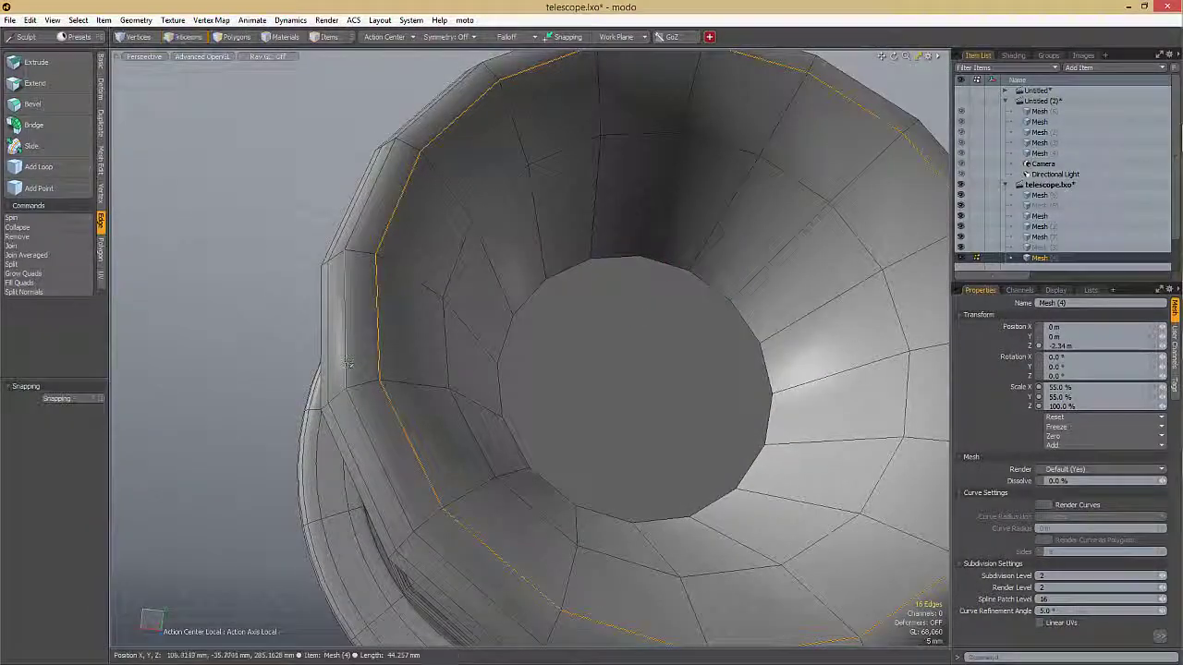
pyautogui.press('b')
pyautogui.moveTo(392, 346); pyautogui.dragTo(416, 344)
pyautogui.press('space')
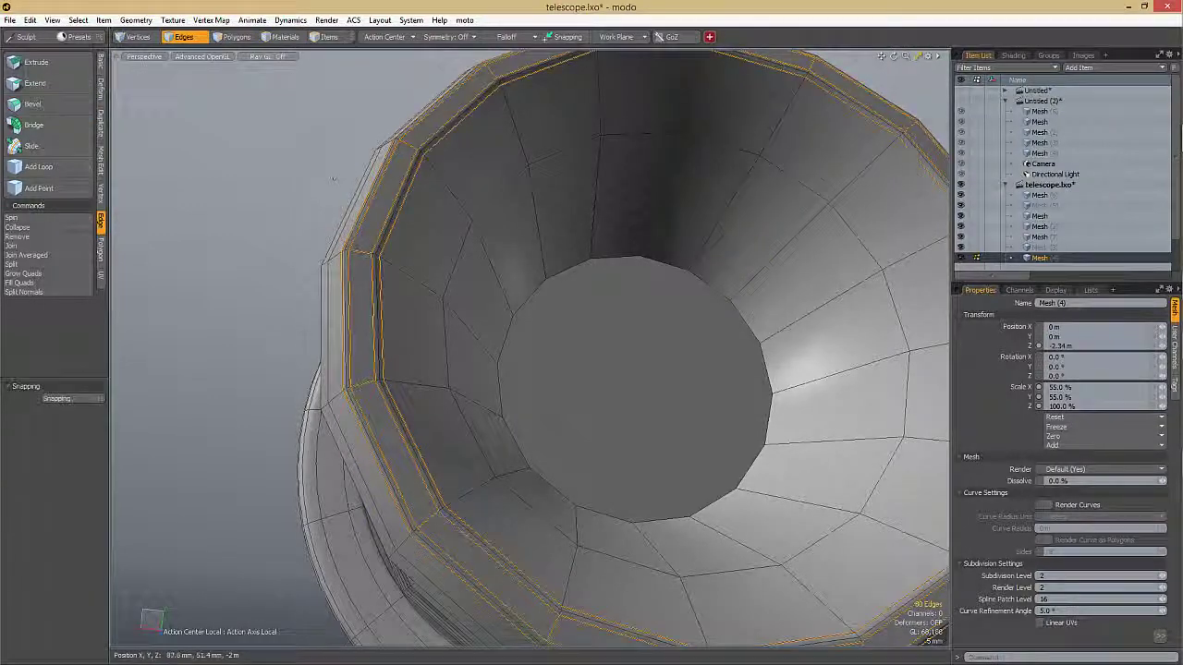
# - Examine the smoothed eyepiece rim and select the edge loop just inside its mouth
pyautogui.press('Escape')
pyautogui.press('Tab')
pyautogui.scroll(-4, 519, 303)
pyautogui.keyDown('alt'); pyautogui.moveTo(523, 279); pyautogui.dragTo(501, 290); pyautogui.keyUp('alt')
pyautogui.scroll(5, 501, 290)
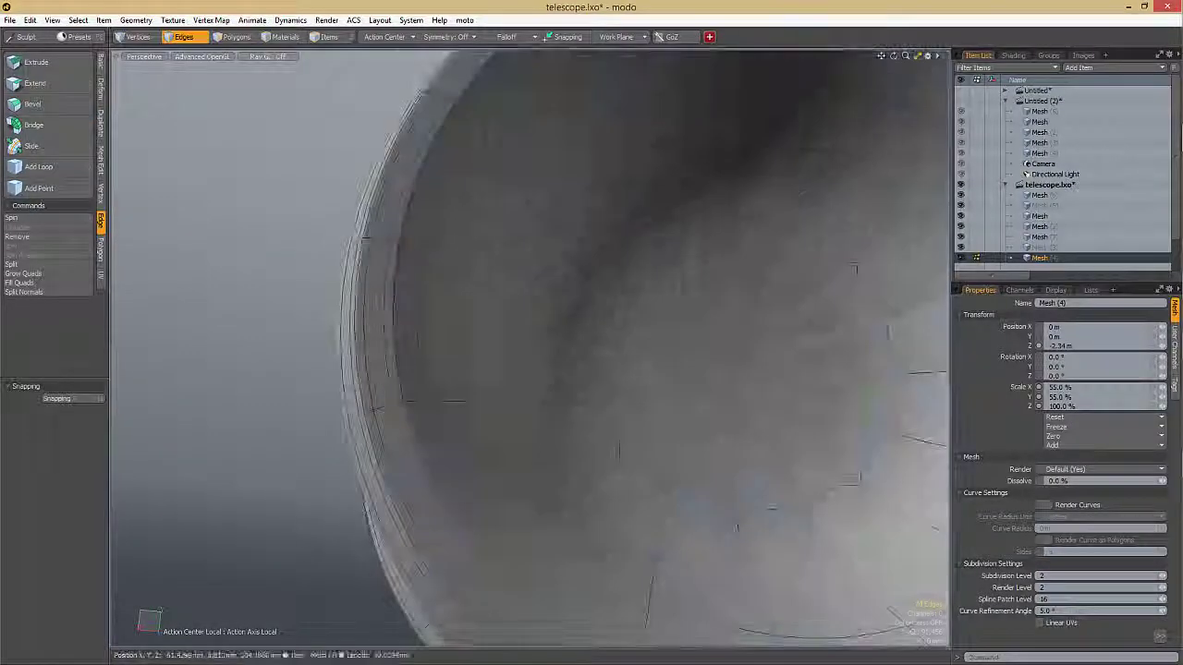
pyautogui.press('Tab')
pyautogui.scroll(-3, 373, 226)
pyautogui.doubleClick(427, 263)
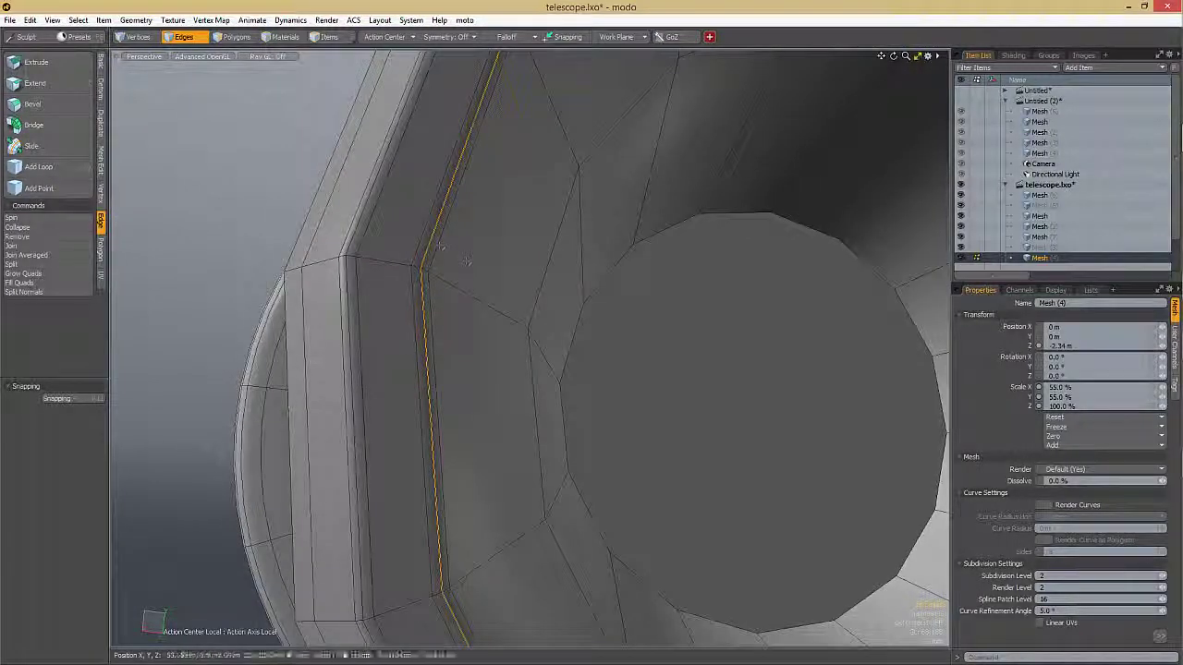
pyautogui.keyDown('alt'); pyautogui.moveTo(392, 229); pyautogui.dragTo(439, 261); pyautogui.keyUp('alt')
pyautogui.moveTo(526, 267)
pyautogui.keyDown('alt'); pyautogui.mouseDown()
pyautogui.moveTo(600, 301)
pyautogui.moveTo(623, 374)
pyautogui.moveTo(597, 364)
pyautogui.moveTo(547, 292)
pyautogui.mouseUp(); pyautogui.keyUp('alt')
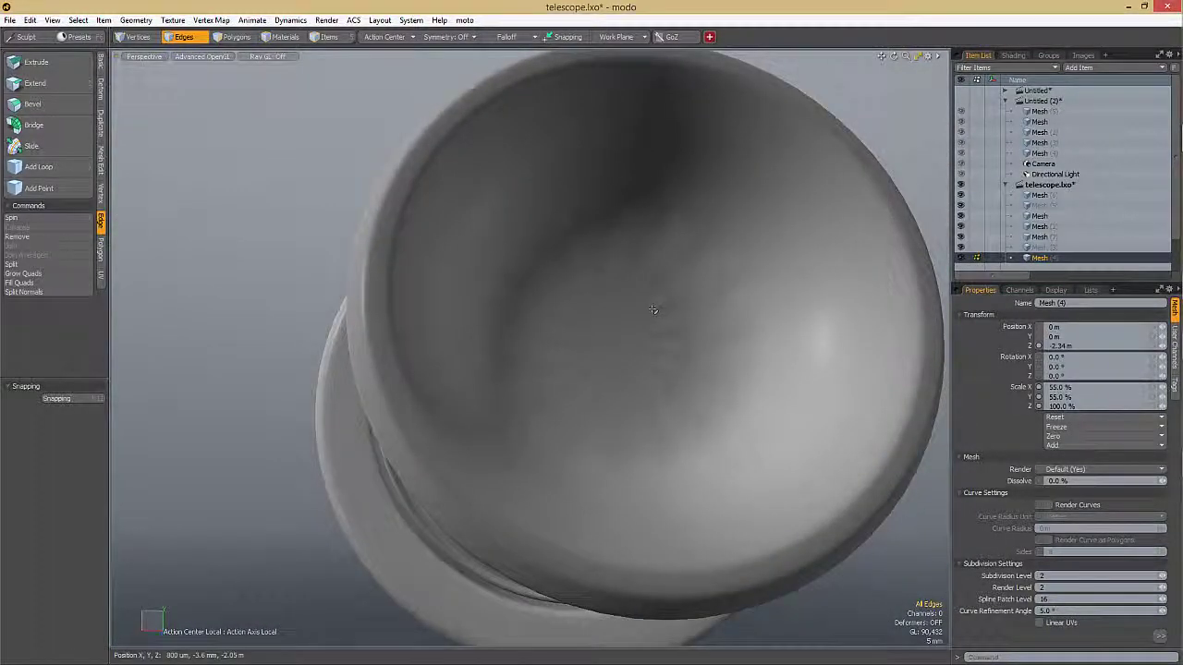
# - Move the polygon closing the eyepiece's inner opening into its own mesh item and convert it into a 4 × 4 quad grid
pyautogui.press('Tab')
pyautogui.press('3')
pyautogui.click(638, 323)
pyautogui.press('8')
pyautogui.keyDown('alt'); pyautogui.moveTo(536, 401); pyautogui.dragTo(558, 314); pyautogui.keyUp('alt')
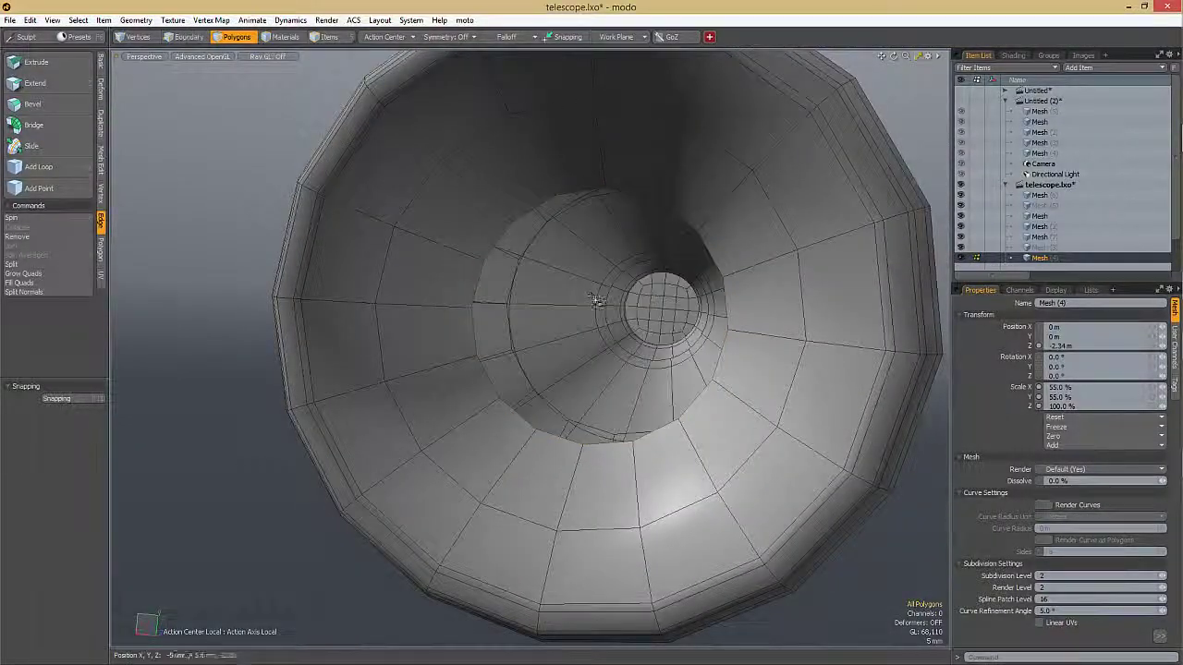
pyautogui.hotkey('ctrl', 'z')
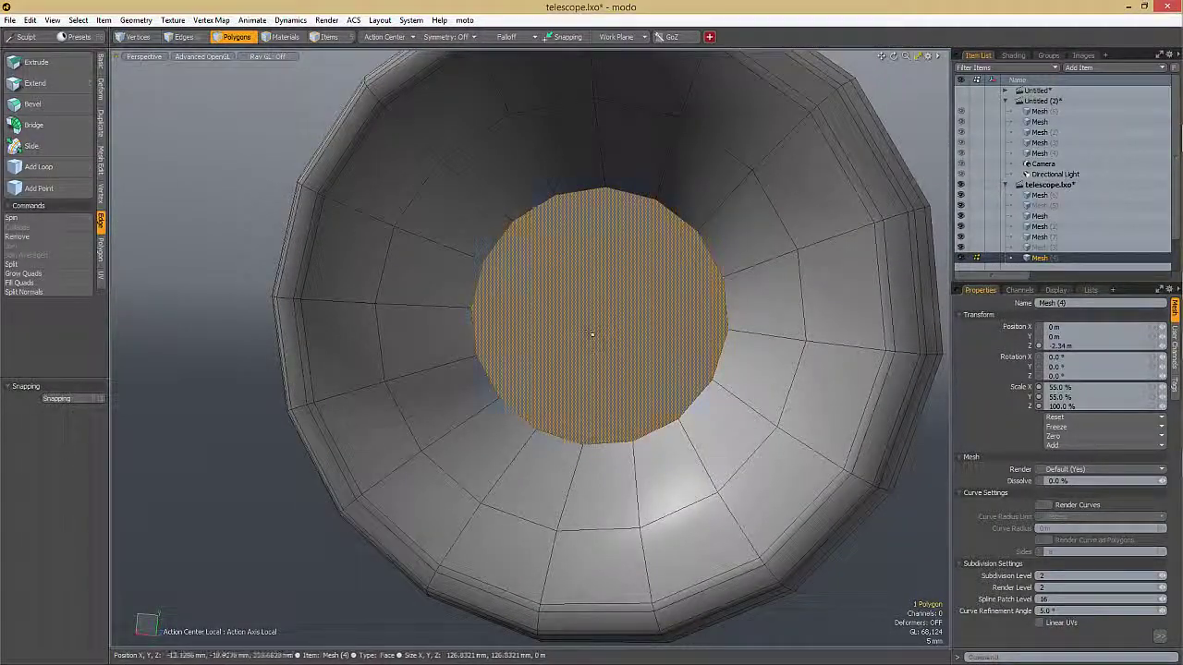
pyautogui.hotkey('ctrl', 'shift', 'z')
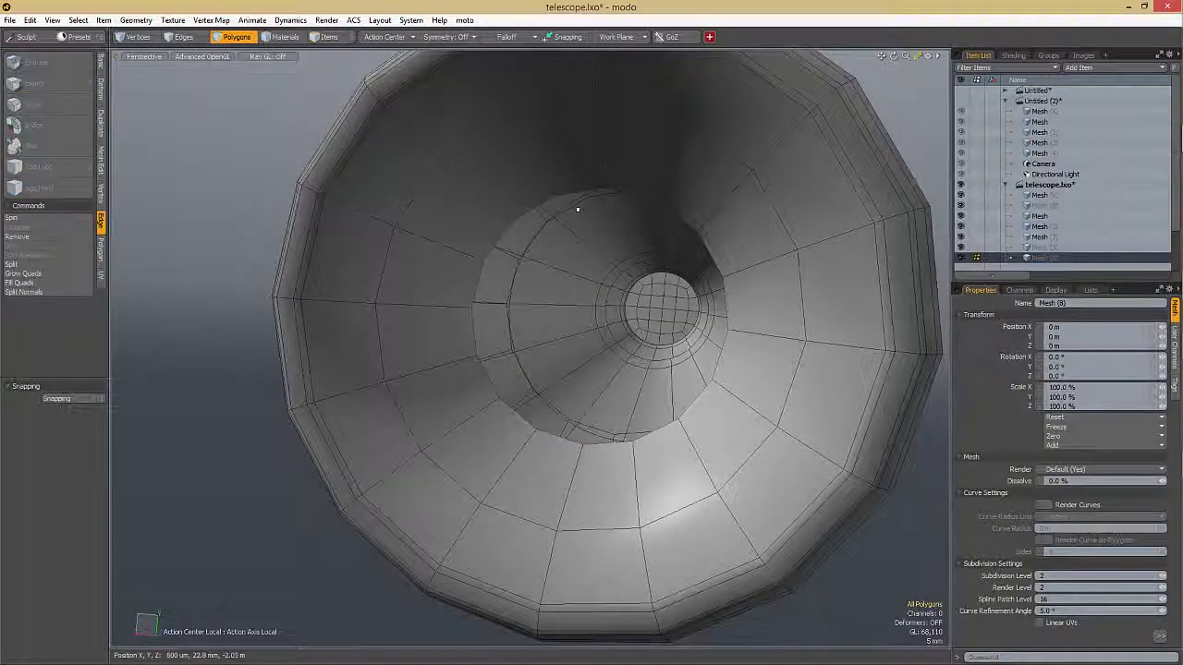
pyautogui.hotkey('ctrl', 'z')
pyautogui.keyDown('alt'); pyautogui.moveTo(586, 211); pyautogui.dragTo(537, 280); pyautogui.keyUp('alt')
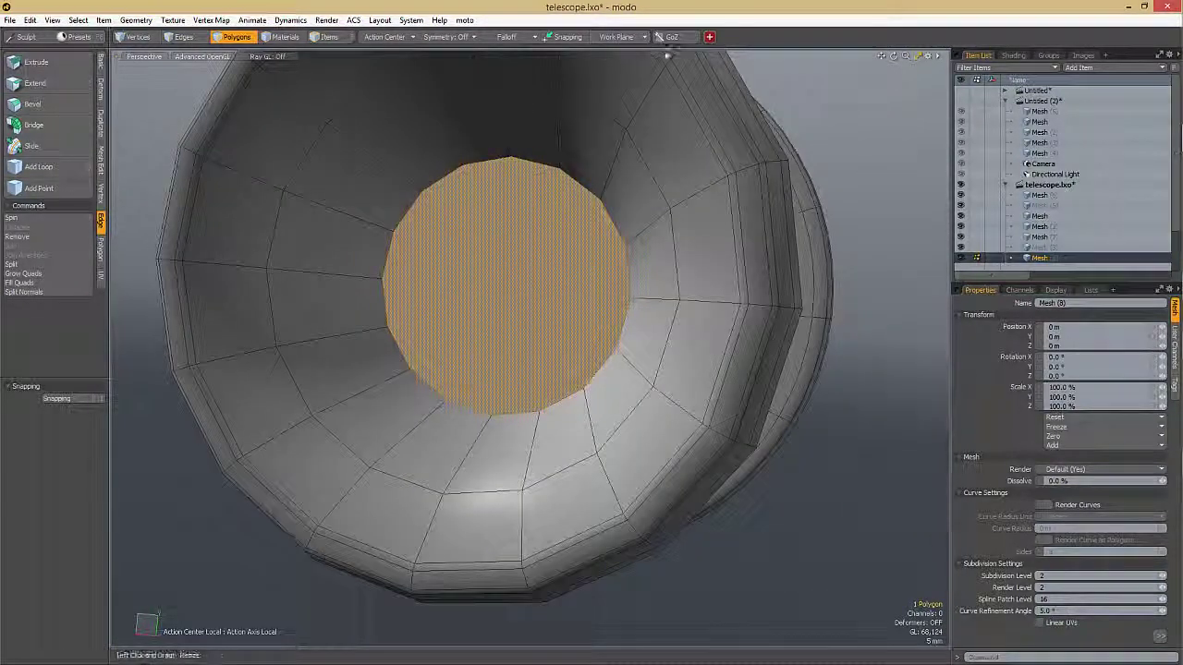
pyautogui.click(709, 38)
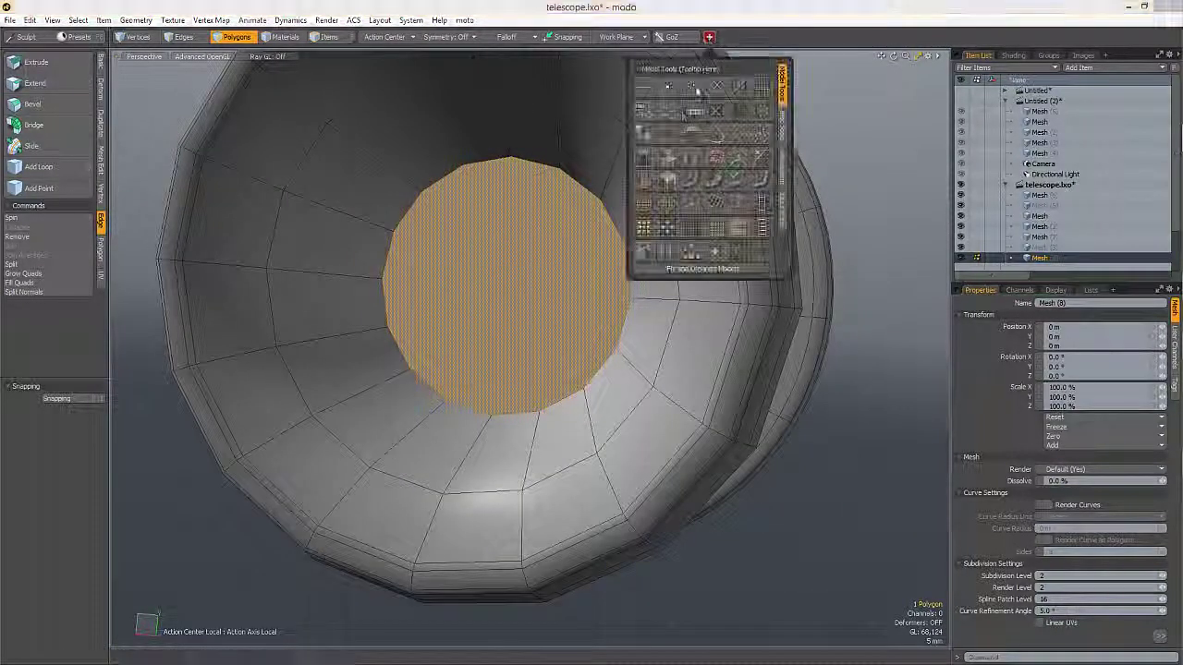
pyautogui.click(645, 204)
# - Bulge the quad grid into a lens by moving its center vertex along Z with a 32.4 mm Soft Selection falloff
pyautogui.press('1')
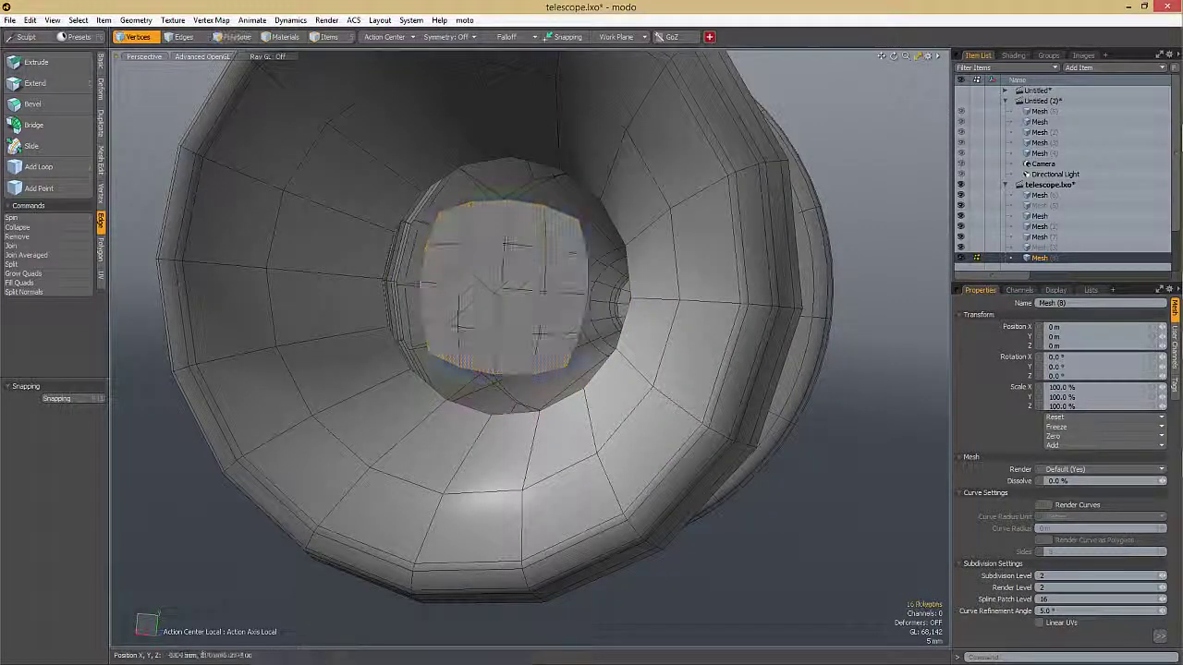
pyautogui.press('w')
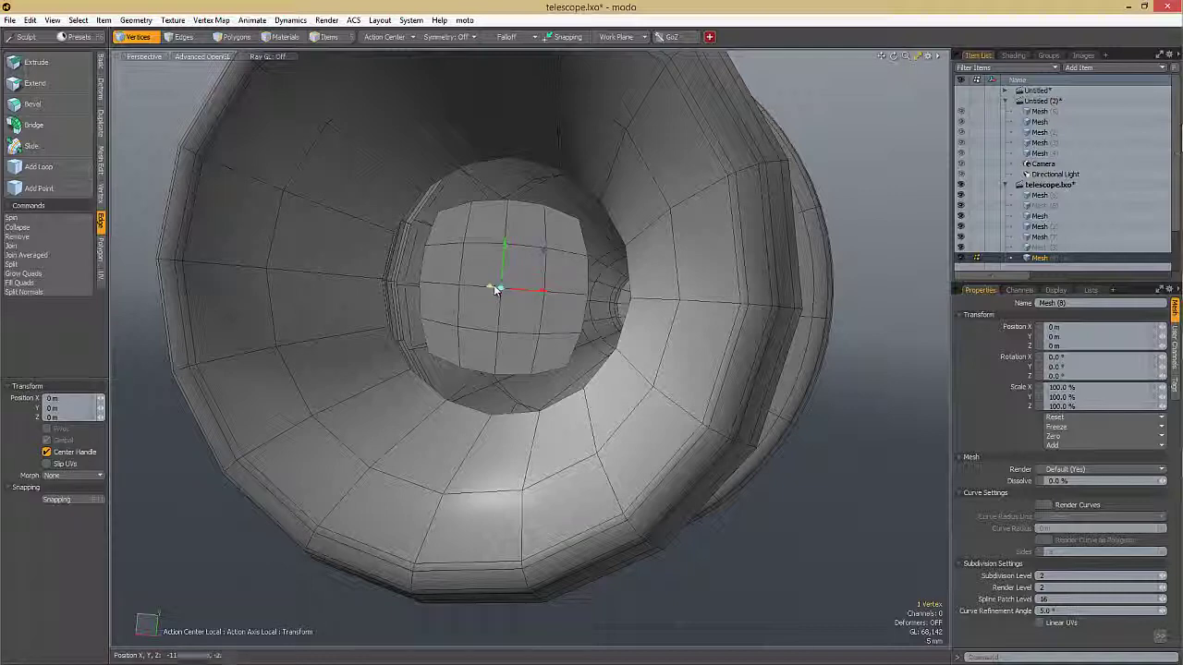
pyautogui.click(509, 37)
pyautogui.click(512, 158)
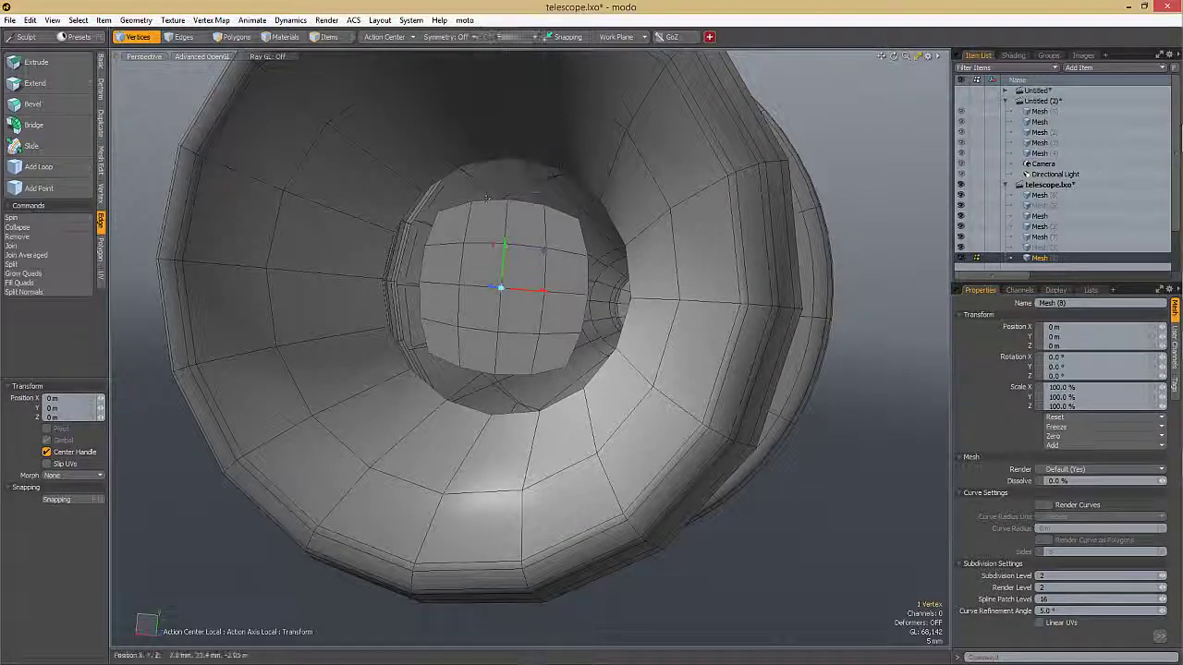
pyautogui.keyDown('alt'); pyautogui.moveTo(515, 277); pyautogui.dragTo(490, 279); pyautogui.keyUp('alt')
pyautogui.moveTo(490, 279); pyautogui.dragTo(398, 277, button='right')
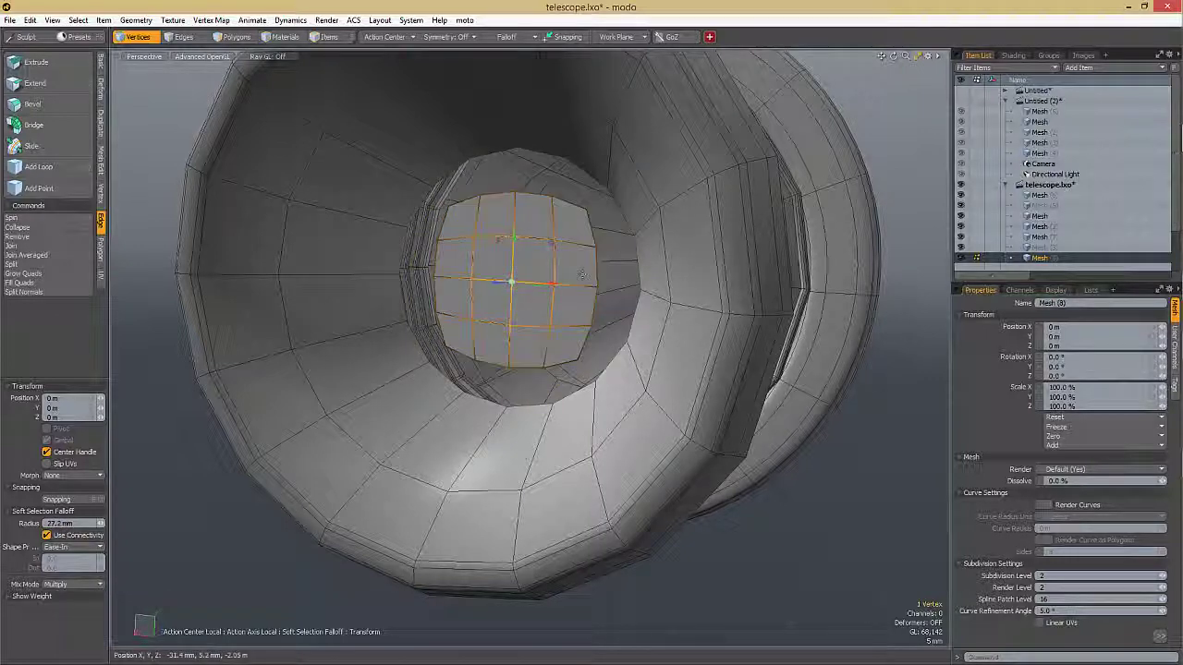
pyautogui.moveTo(542, 265); pyautogui.dragTo(519, 257, button='right')
pyautogui.keyDown('alt'); pyautogui.moveTo(520, 257); pyautogui.dragTo(496, 285); pyautogui.keyUp('alt')
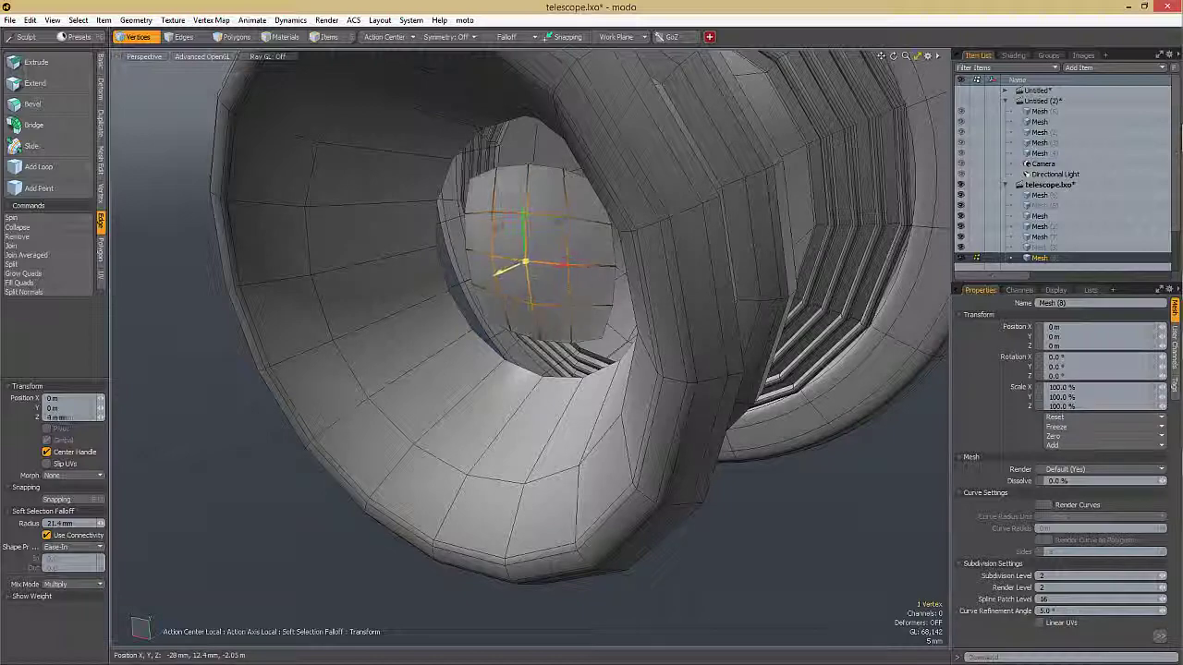
pyautogui.hotkey('ctrl', 'z')
pyautogui.moveTo(506, 266); pyautogui.dragTo(526, 248, button='right')
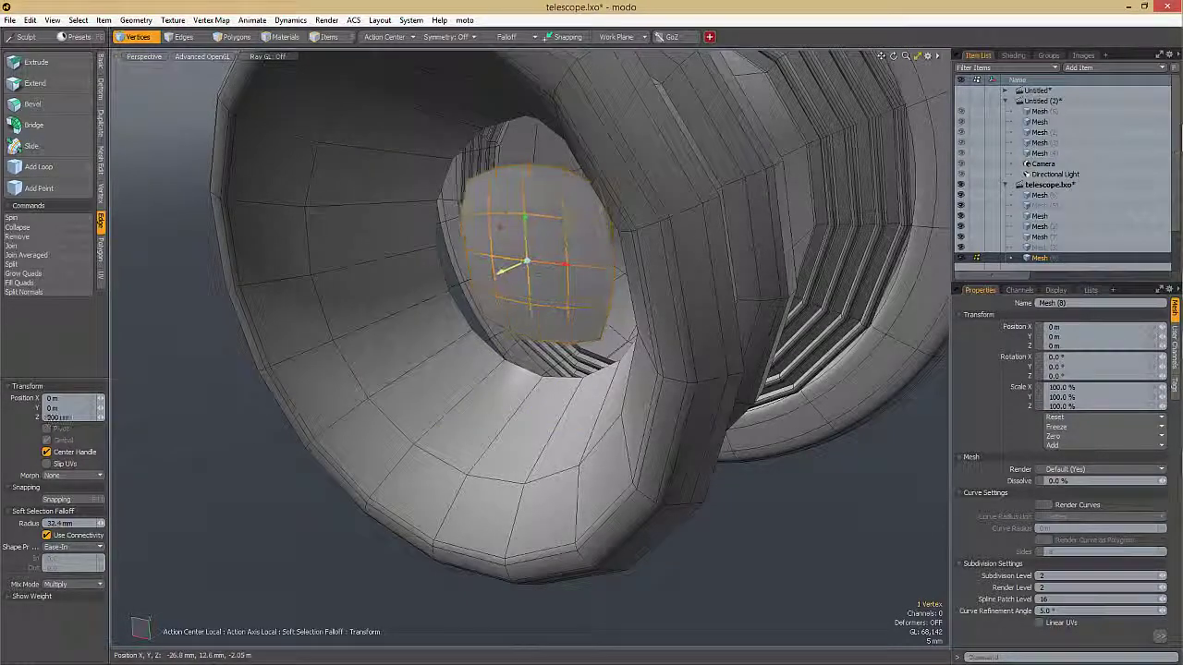
pyautogui.moveTo(535, 276); pyautogui.dragTo(531, 278)
pyautogui.moveTo(531, 278)
pyautogui.keyDown('alt'); pyautogui.mouseDown()
pyautogui.moveTo(594, 353)
pyautogui.moveTo(594, 255)
pyautogui.moveTo(523, 294)
pyautogui.mouseUp(); pyautogui.keyUp('alt')
pyautogui.press('space')
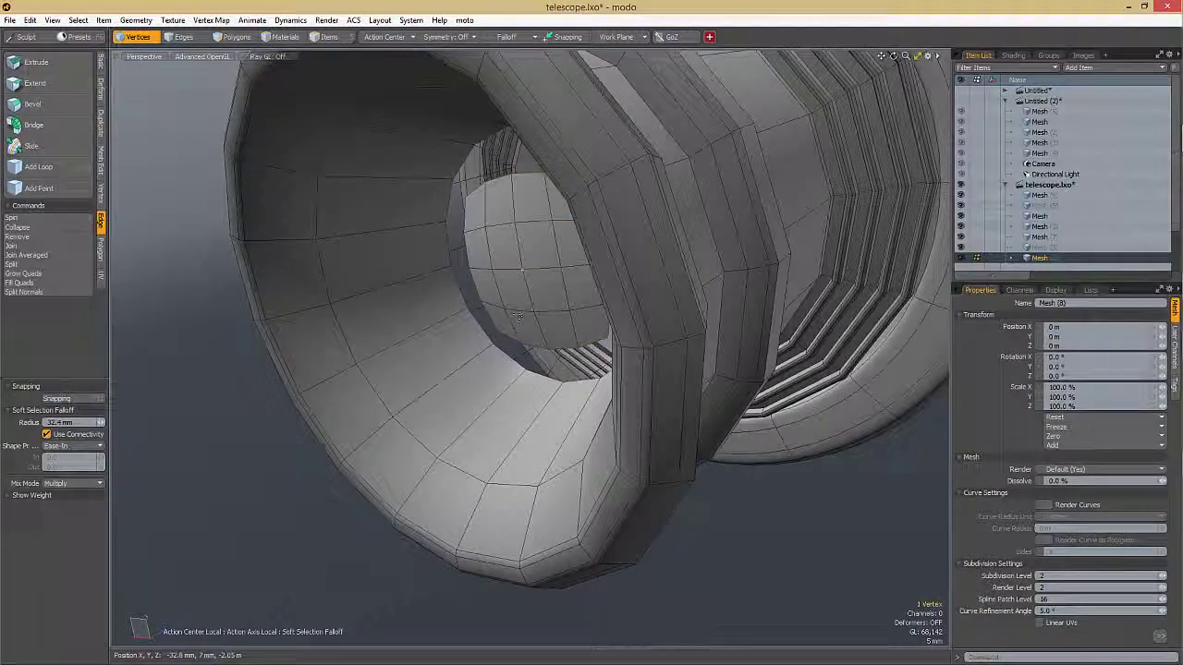
# - Scale the lens up until it fills the eyepiece's inner opening
pyautogui.press('r')
pyautogui.keyDown('alt'); pyautogui.moveTo(527, 269); pyautogui.dragTo(506, 248); pyautogui.keyUp('alt')
pyautogui.press('space')
pyautogui.press('space')
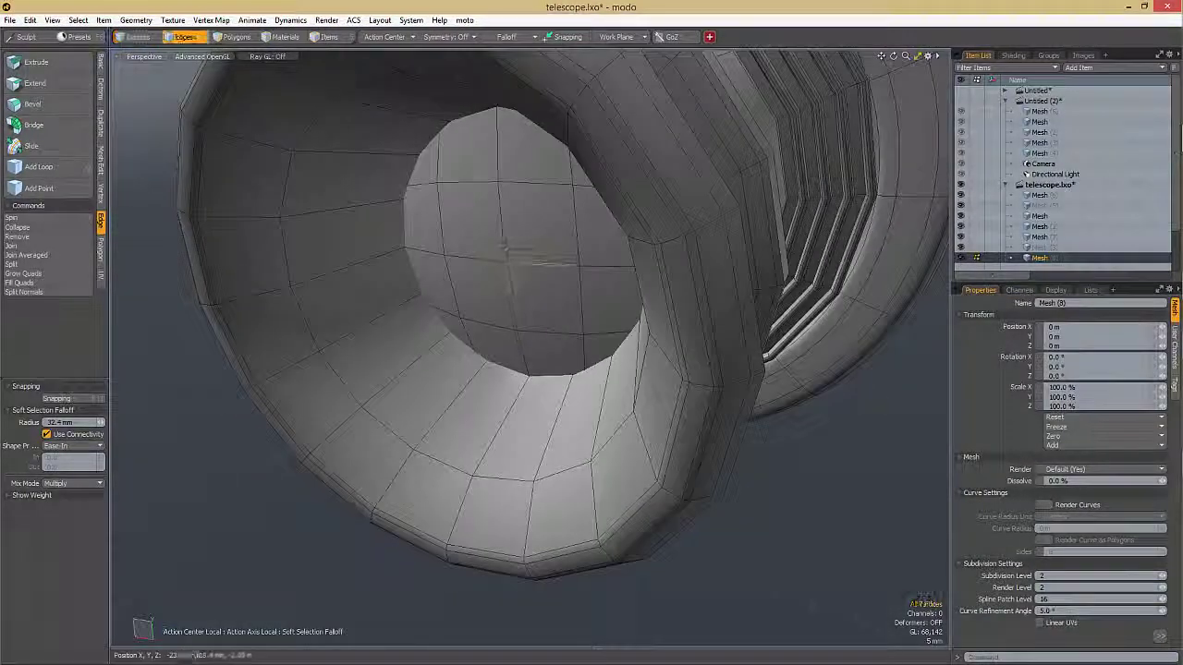
pyautogui.press('space')
pyautogui.press('Escape')
pyautogui.press('l')
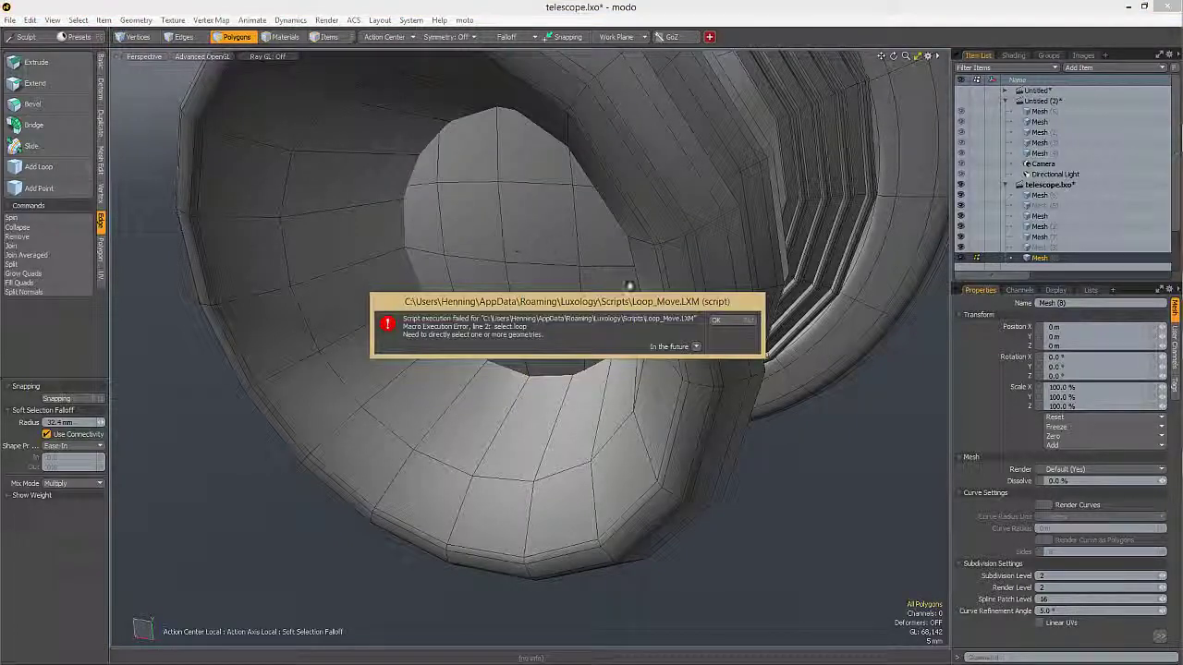
pyautogui.click(716, 322)
# - Thicken the lens with Smooth Shift at a -5.6 mm offset and isolate it from the other geometry
pyautogui.hotkey('shift', 'f')
pyautogui.click(506, 266)
pyautogui.moveTo(488, 271); pyautogui.dragTo(507, 262)
pyautogui.moveTo(507, 262)
pyautogui.keyDown('alt'); pyautogui.mouseDown()
pyautogui.moveTo(369, 305)
pyautogui.moveTo(520, 246)
pyautogui.moveTo(509, 254)
pyautogui.mouseUp(); pyautogui.keyUp('alt')
pyautogui.hotkey('shift', 'h')
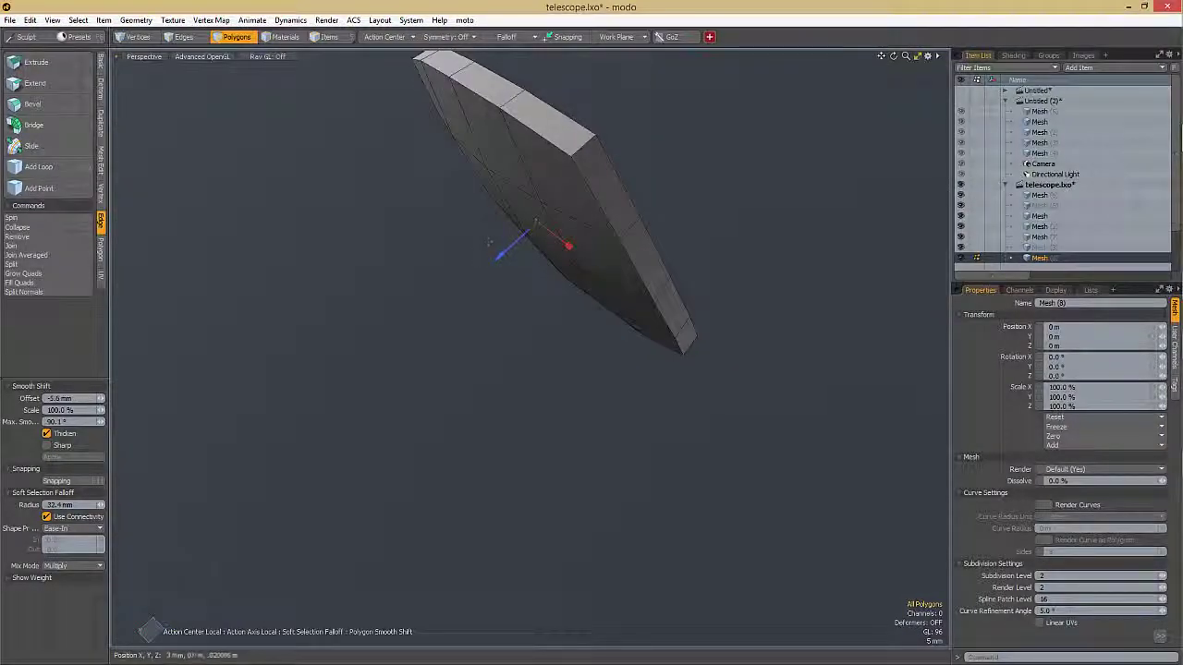
pyautogui.press('q')
# - Examine how the thickened lens fits in the eyepiece opening, then view it in isolation
pyautogui.keyDown('alt'); pyautogui.moveTo(552, 319); pyautogui.dragTo(637, 215); pyautogui.keyUp('alt')
pyautogui.press('u')
pyautogui.keyDown('alt'); pyautogui.moveTo(467, 278); pyautogui.dragTo(538, 245); pyautogui.keyUp('alt')
pyautogui.doubleClick(539, 245)
pyautogui.scroll(-2, 538, 245)
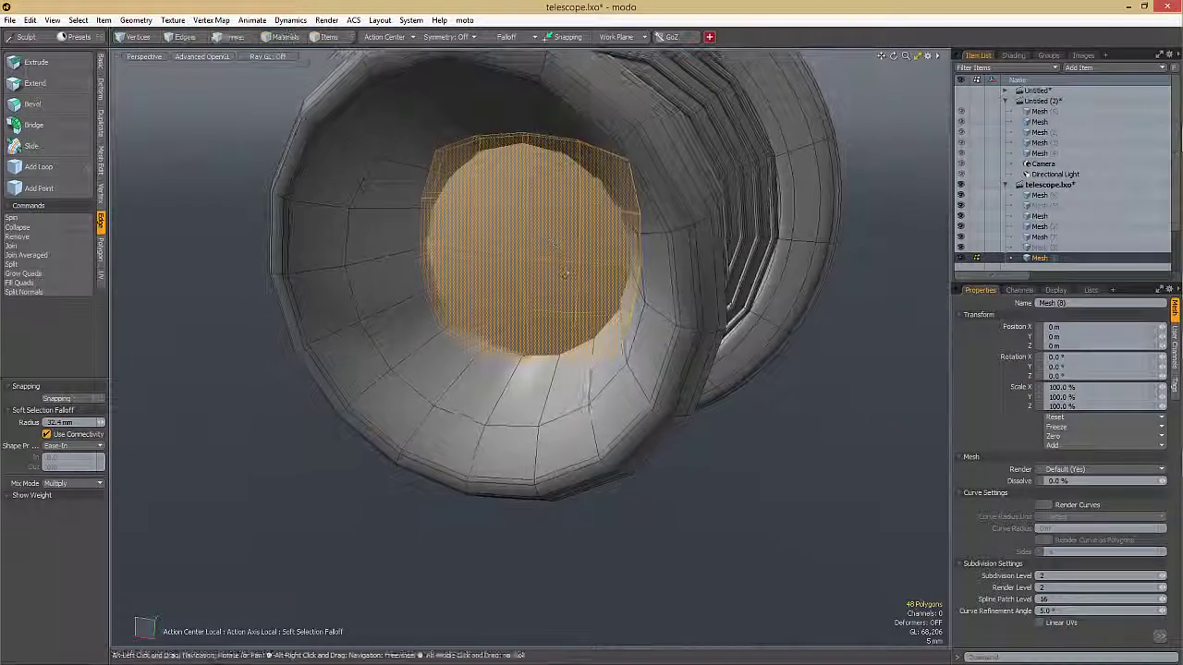
pyautogui.scroll(1, 589, 278)
pyautogui.keyDown('alt'); pyautogui.moveTo(592, 274); pyautogui.dragTo(583, 268); pyautogui.keyUp('alt')
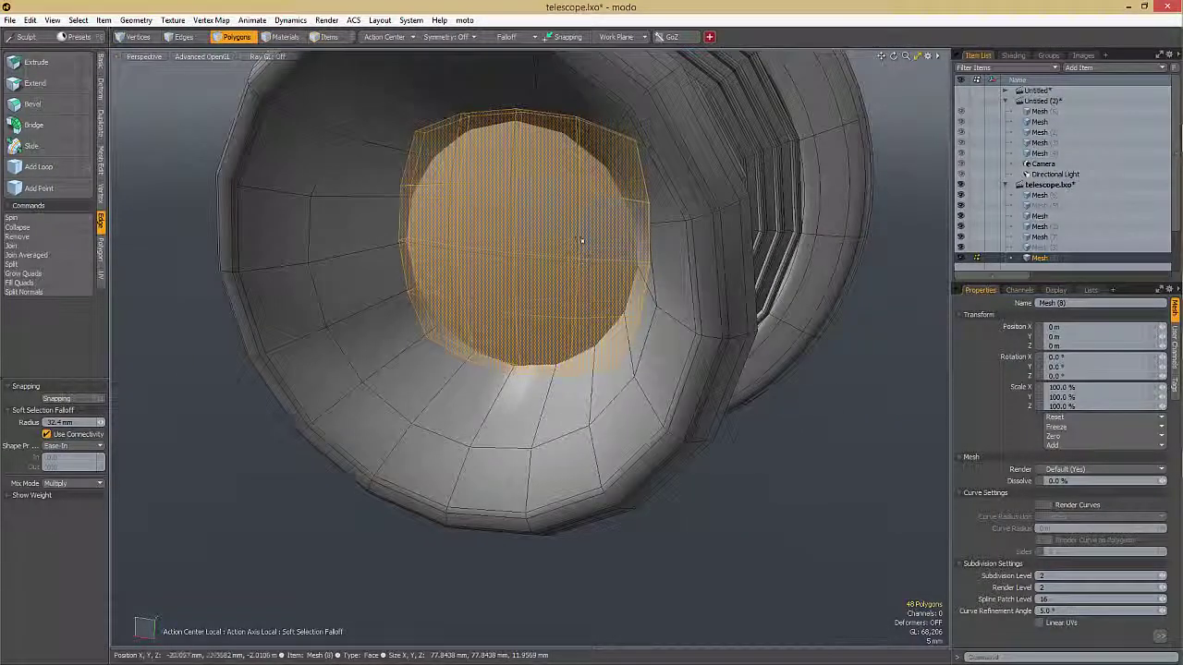
pyautogui.click(412, 298)
pyautogui.press('Tab')
pyautogui.keyDown('alt'); pyautogui.moveTo(547, 261); pyautogui.dragTo(674, 245); pyautogui.keyUp('alt')
pyautogui.scroll(-1, 553, 295)
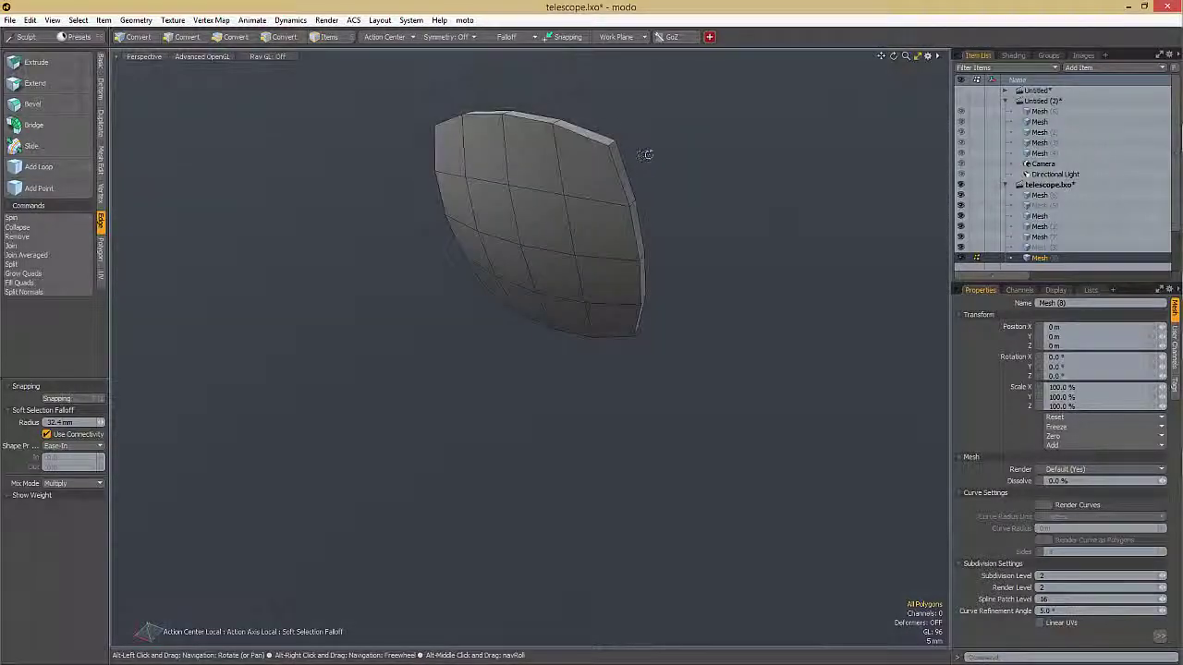
# - Loop-slice the lens's outer side in Symmetry mode to sharpen its edges, and turn on subdivision for the lens
pyautogui.keyDown('alt'); pyautogui.moveTo(646, 155); pyautogui.dragTo(654, 362); pyautogui.keyUp('alt')
pyautogui.moveTo(599, 220)
pyautogui.mouseDown()
pyautogui.moveTo(545, 170)
pyautogui.moveTo(591, 183)
pyautogui.mouseUp()
pyautogui.hotkey('alt', 'c')
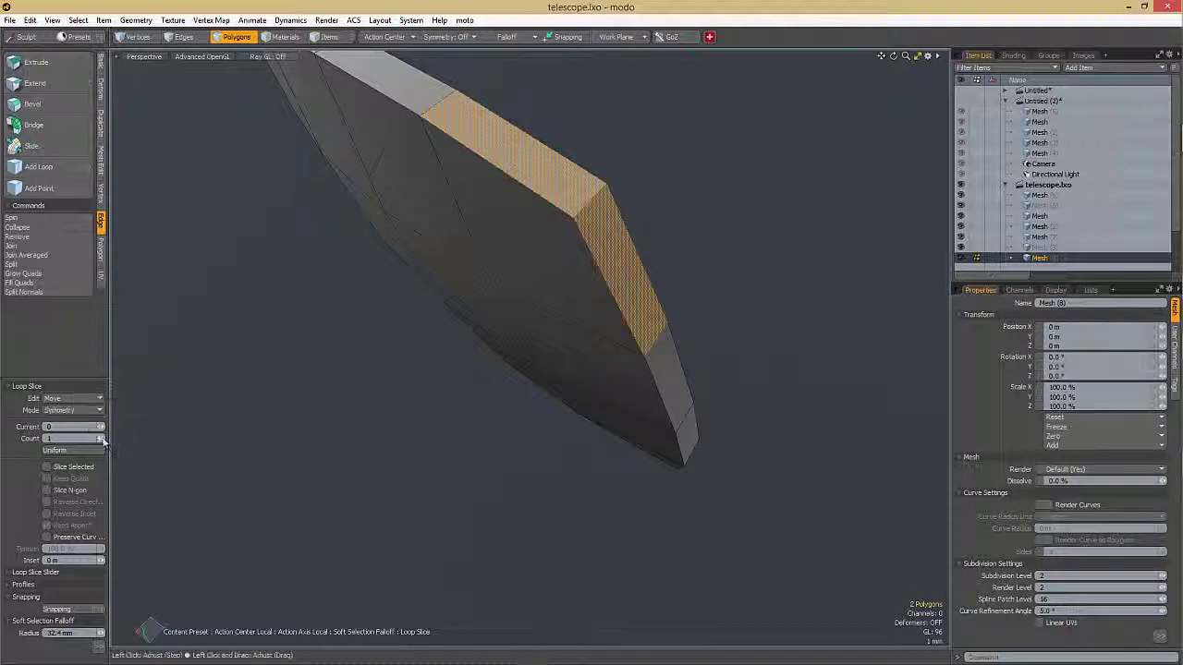
pyautogui.moveTo(601, 255); pyautogui.dragTo(602, 366)
pyautogui.press('q')
pyautogui.press('Escape')
pyautogui.press('Tab')
# - Unhide the telescope and loop-slice the inside of the eyepiece flare close to its inner opening
pyautogui.press('u')
pyautogui.press('Up')
pyautogui.keyDown('ctrl'); pyautogui.keyDown('alt'); pyautogui.moveTo(380, 262); pyautogui.dragTo(591, 295); pyautogui.keyUp('alt'); pyautogui.keyUp('ctrl')
pyautogui.hotkey('alt', 'c')
pyautogui.click(594, 367)
pyautogui.press('q')
# - Move the middle edge loop inside the eyepiece flare along the eyepiece's axis without falloff
pyautogui.press('2')
pyautogui.doubleClick(642, 294)
pyautogui.keyDown('alt'); pyautogui.moveTo(642, 293); pyautogui.dragTo(572, 314); pyautogui.keyUp('alt')
pyautogui.press('w')
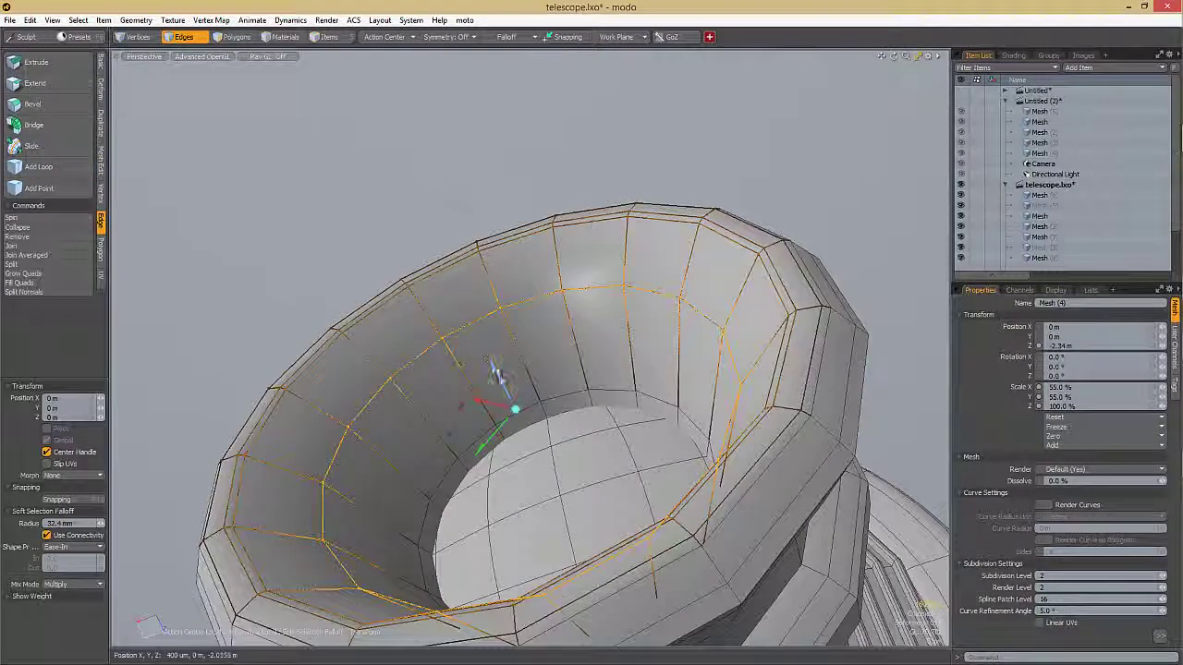
pyautogui.press('w')
pyautogui.moveTo(494, 370); pyautogui.dragTo(642, 332)
pyautogui.press('q')
# - Loop-slice the inner wall of the flare between the middle loop and the opening with ten uniform loops
pyautogui.press('3')
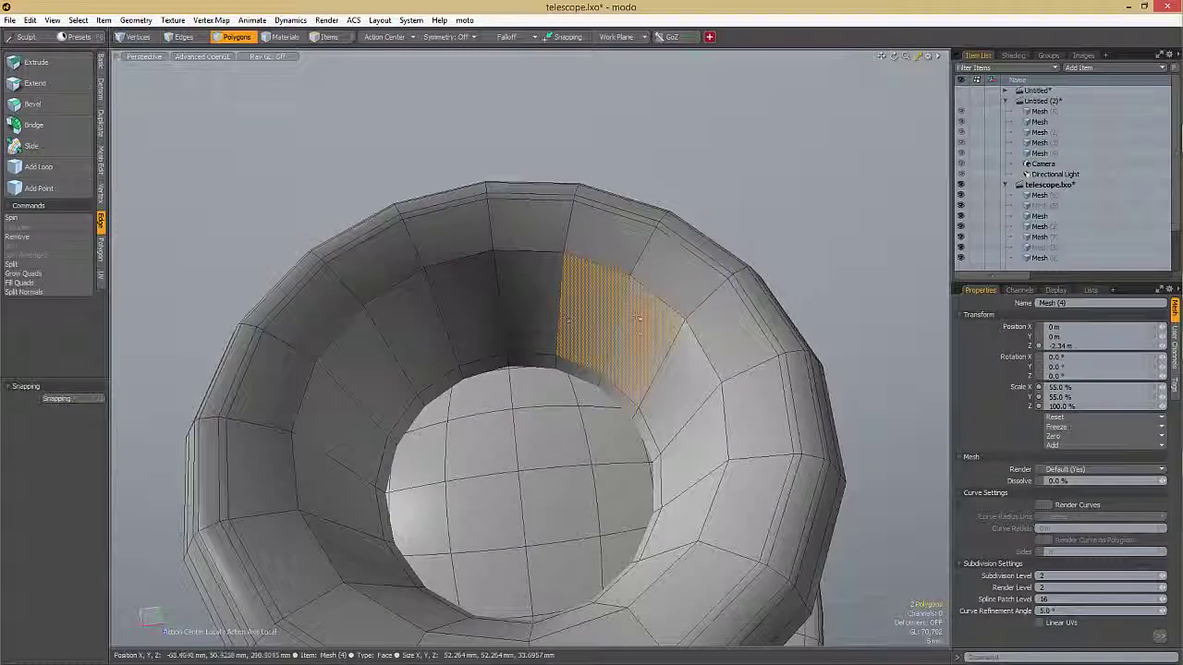
pyautogui.keyDown('alt'); pyautogui.moveTo(495, 347); pyautogui.dragTo(526, 282); pyautogui.keyUp('alt')
pyautogui.hotkey('alt', 'c')
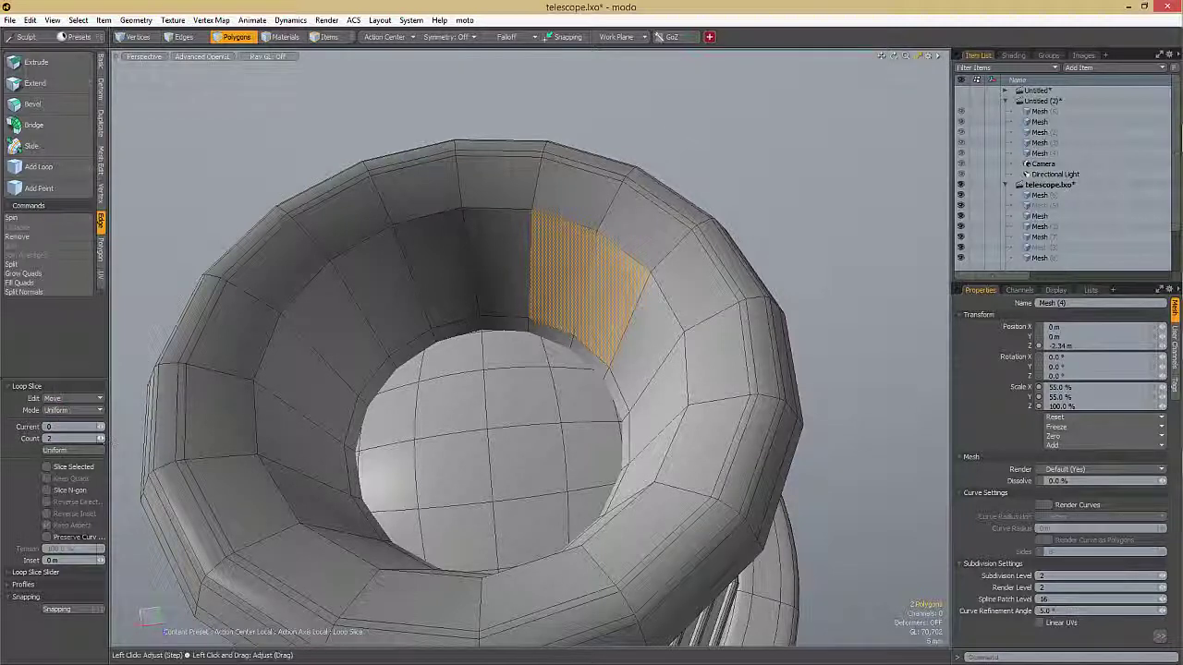
pyautogui.click(302, 397)
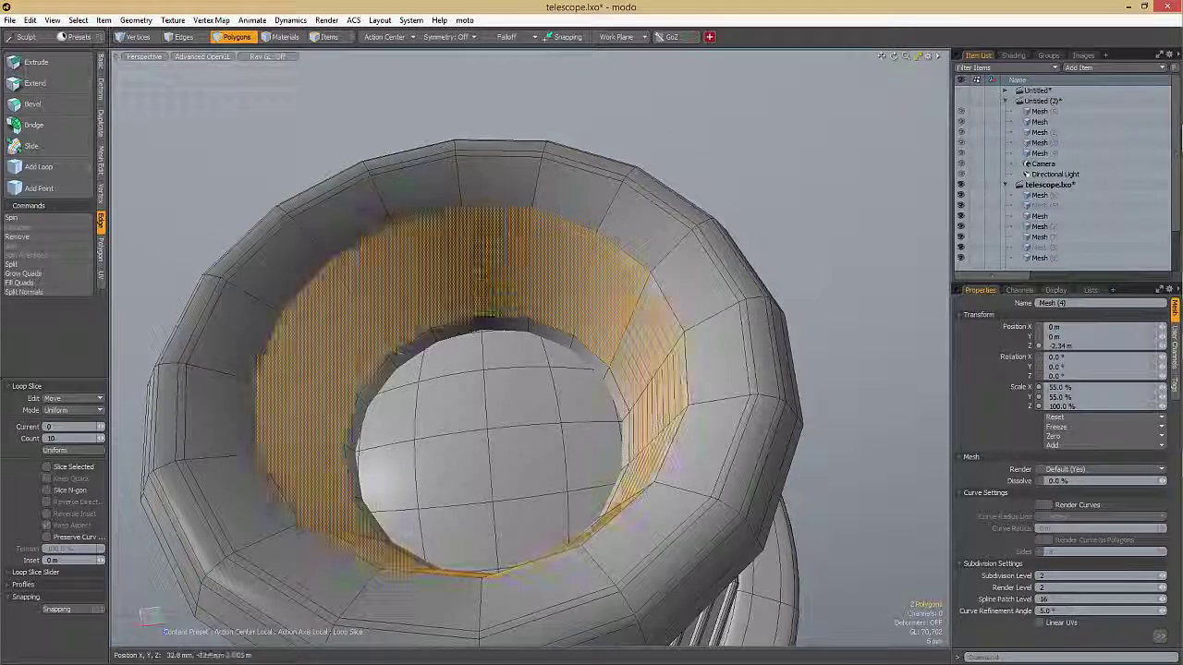
pyautogui.keyDown('ctrl'); pyautogui.keyDown('alt'); pyautogui.moveTo(331, 413); pyautogui.dragTo(371, 413); pyautogui.keyUp('alt'); pyautogui.keyUp('ctrl')
pyautogui.press('q')
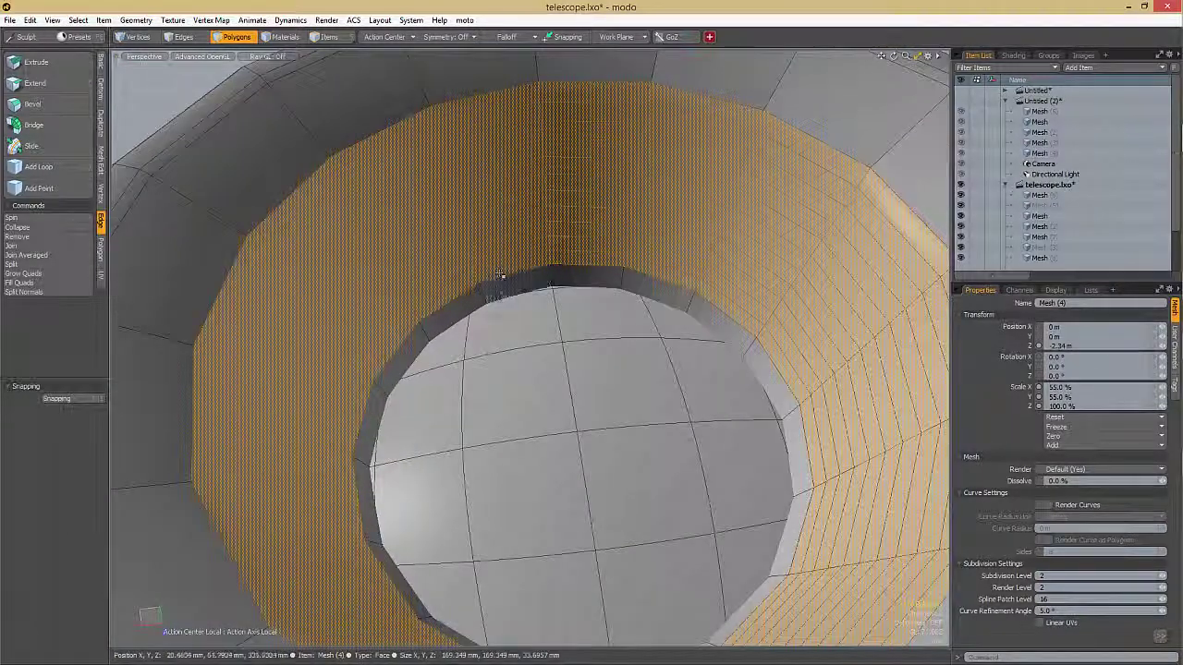
# - Select six alternating polygon loops along the inner wall of the eyepiece flare and bevel them into concentric ridges
pyautogui.click(504, 273)
pyautogui.keyDown('shift'); pyautogui.click(503, 242); pyautogui.keyUp('shift')
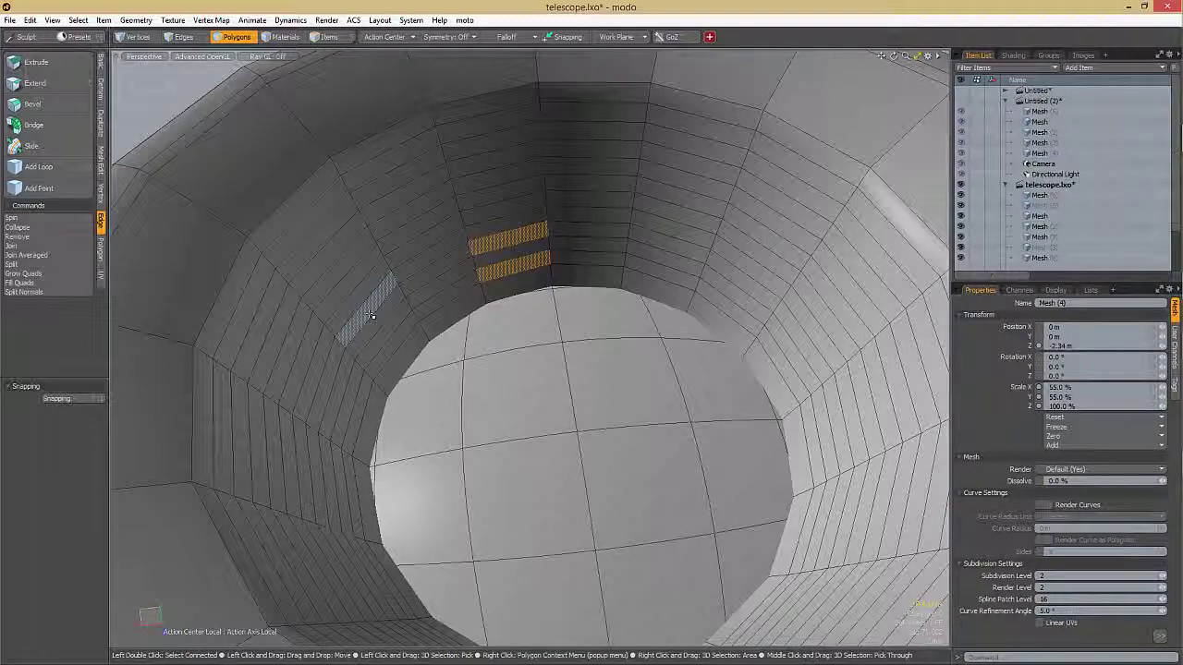
pyautogui.press('Up')
pyautogui.press('Up')
pyautogui.press('Up')
pyautogui.keyDown('ctrl'); pyautogui.keyDown('alt'); pyautogui.moveTo(369, 315); pyautogui.dragTo(338, 315); pyautogui.keyUp('alt'); pyautogui.keyUp('ctrl')
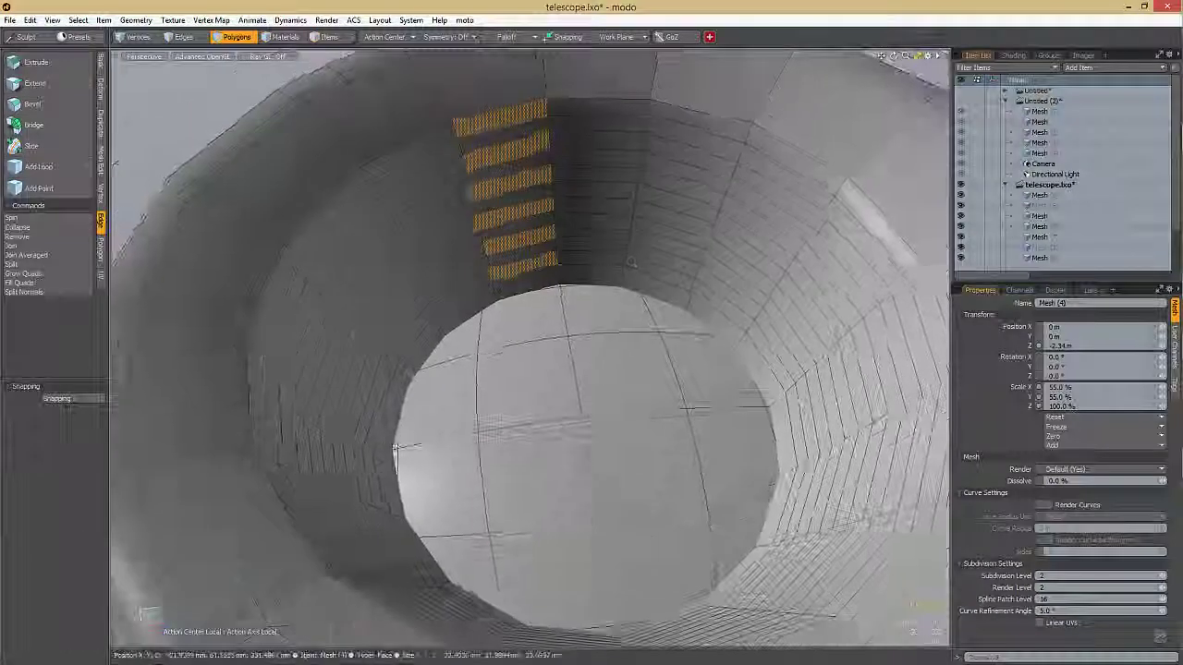
pyautogui.press('l')
pyautogui.moveTo(626, 252); pyautogui.dragTo(670, 236)
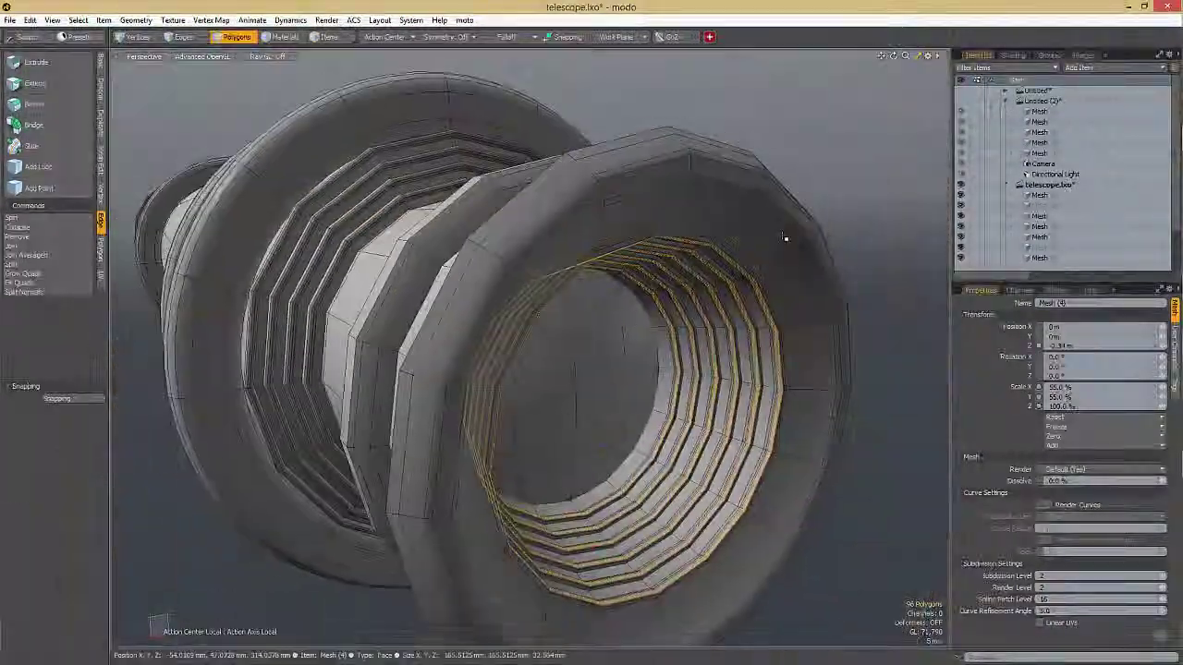
pyautogui.keyDown('alt'); pyautogui.moveTo(518, 305); pyautogui.dragTo(480, 345); pyautogui.keyUp('alt')
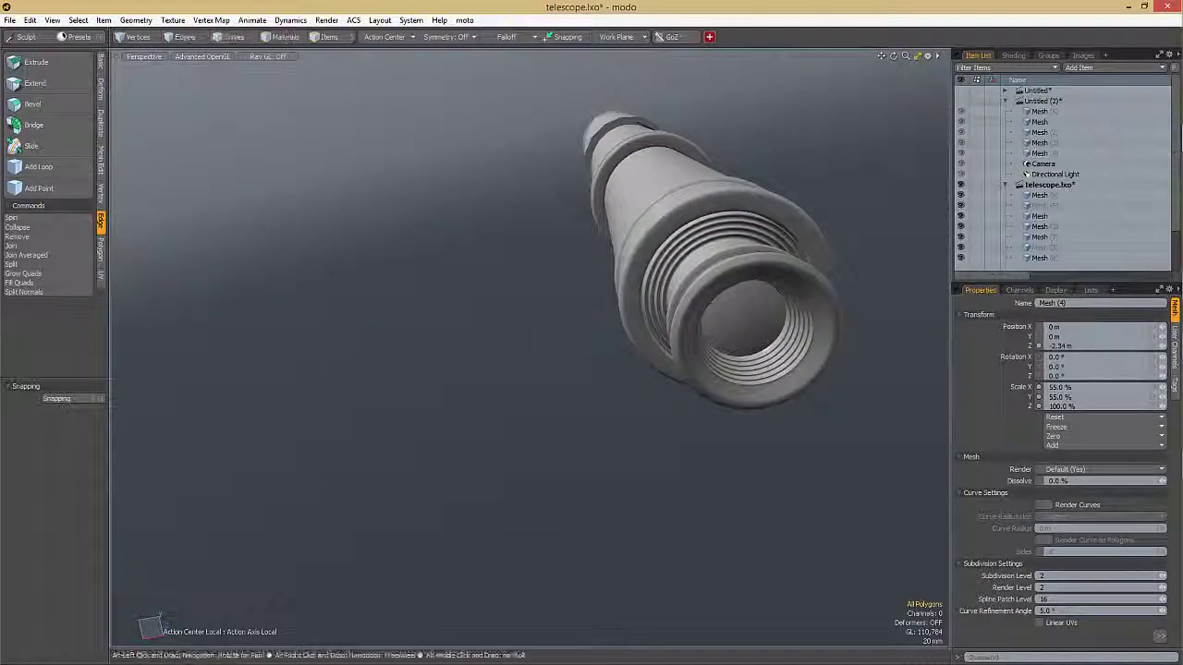
pyautogui.hotkey('alt', 'Tab')
pyautogui.press('Escape')
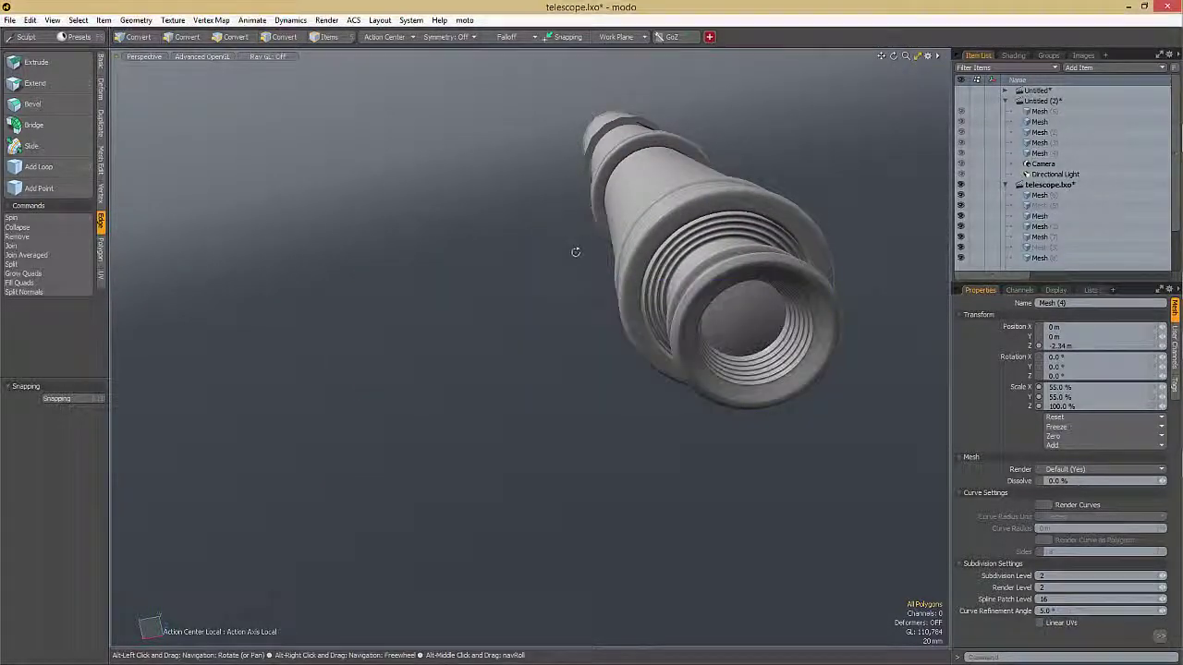
pyautogui.hotkey('alt', 'Tab')
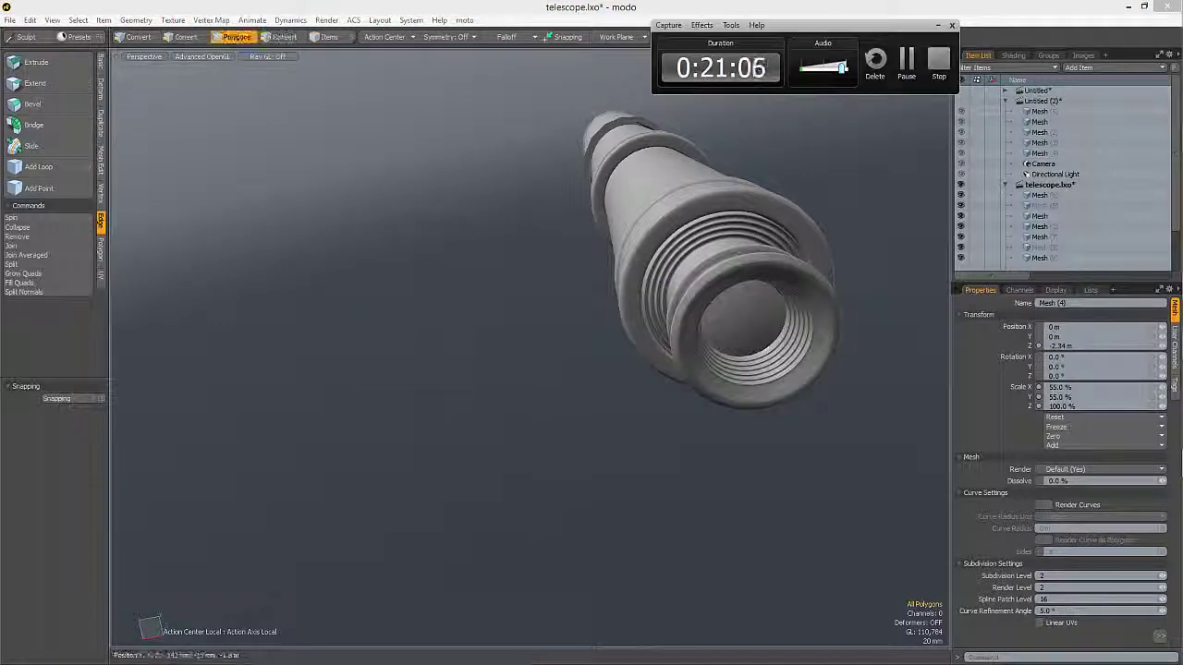
pyautogui.click(937, 27)
# - Select the mesh of the telescope's largest tube for polygon editing and turn on its subdivision
pyautogui.keyDown('alt'); pyautogui.moveTo(702, 278); pyautogui.dragTo(462, 291); pyautogui.keyUp('alt')
pyautogui.keyDown('alt'); pyautogui.moveTo(795, 434); pyautogui.dragTo(554, 425); pyautogui.keyUp('alt')
pyautogui.press('5')
pyautogui.click(470, 383)
pyautogui.press('3')
pyautogui.keyDown('ctrl'); pyautogui.keyDown('alt'); pyautogui.moveTo(651, 381); pyautogui.dragTo(457, 346); pyautogui.keyUp('alt'); pyautogui.keyUp('ctrl')
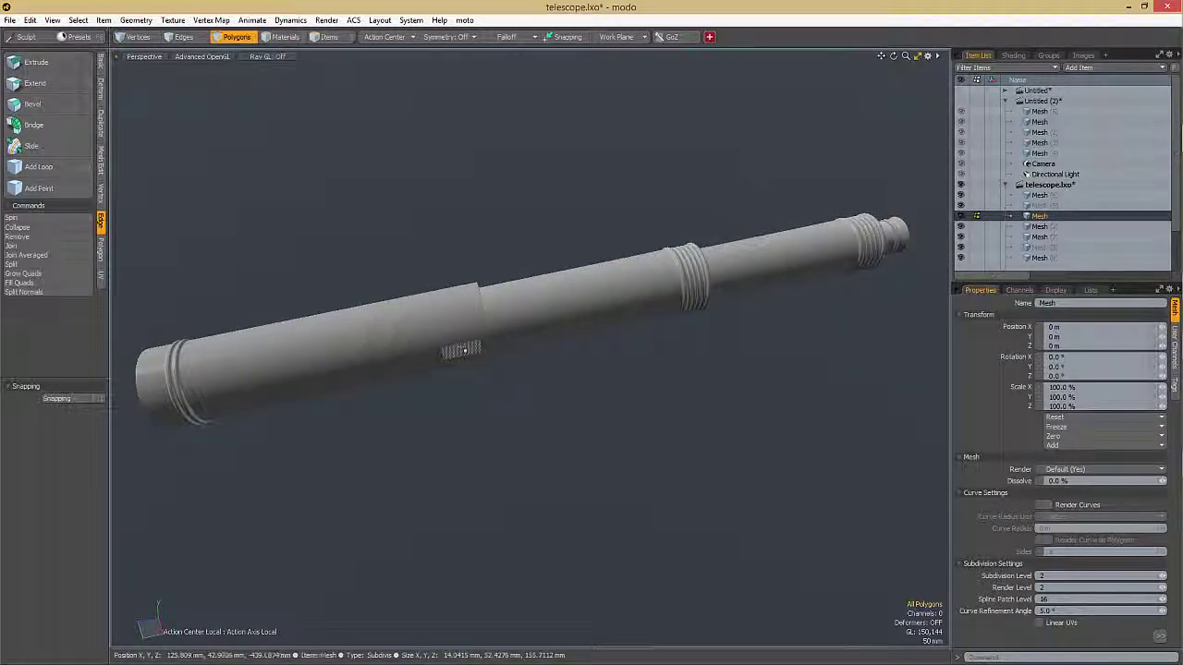
# - Turn off subdivision on the largest tube and show the wireframe around its end where the next tube emerges
pyautogui.keyDown('ctrl'); pyautogui.keyDown('alt'); pyautogui.moveTo(466, 336); pyautogui.dragTo(520, 328); pyautogui.keyUp('alt'); pyautogui.keyUp('ctrl')
pyautogui.press('8')
pyautogui.press('Tab')
pyautogui.press('3')
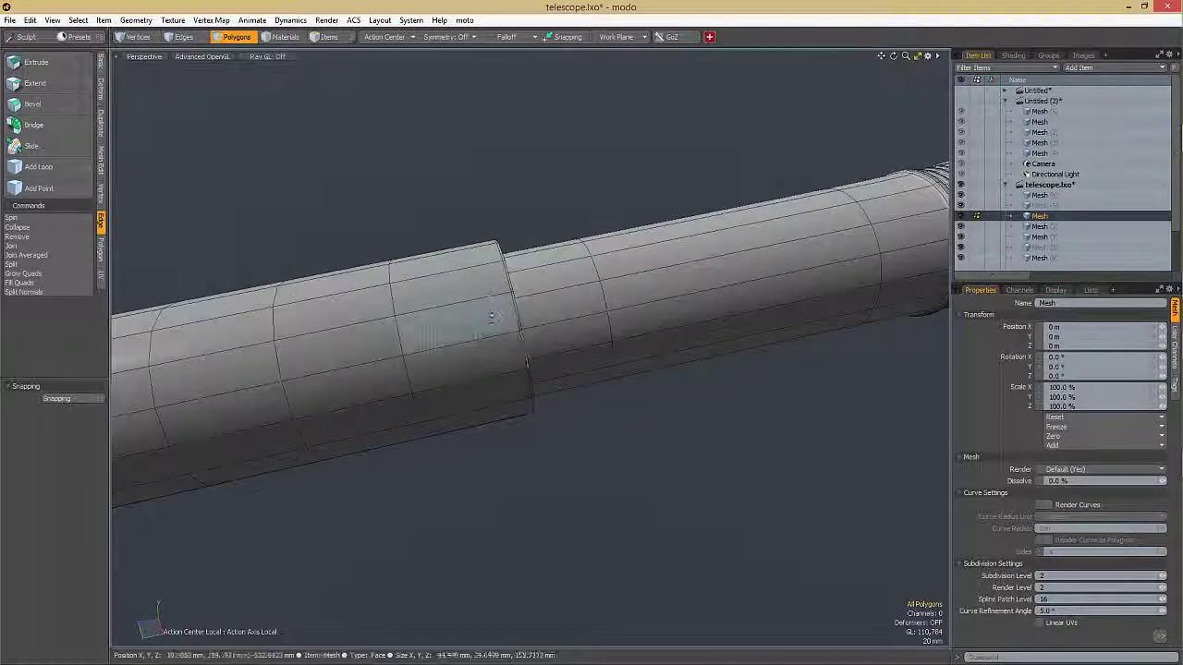
pyautogui.keyDown('ctrl'); pyautogui.keyDown('alt'); pyautogui.moveTo(462, 303); pyautogui.dragTo(505, 264); pyautogui.keyUp('alt'); pyautogui.keyUp('ctrl')
pyautogui.click(486, 214)
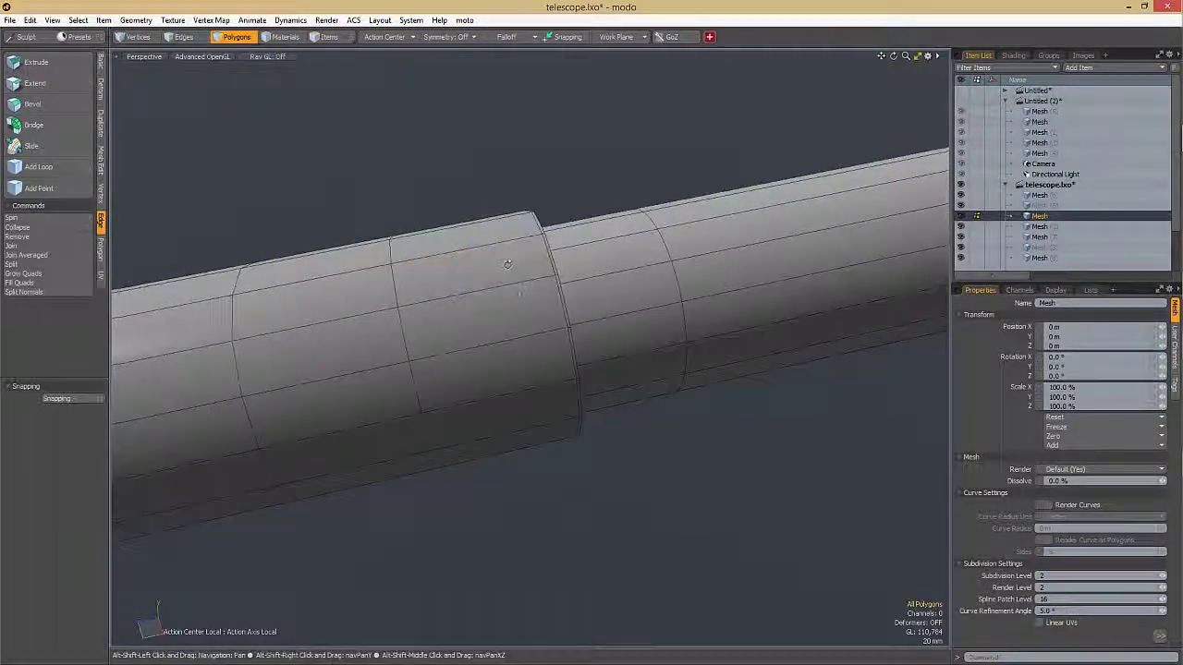